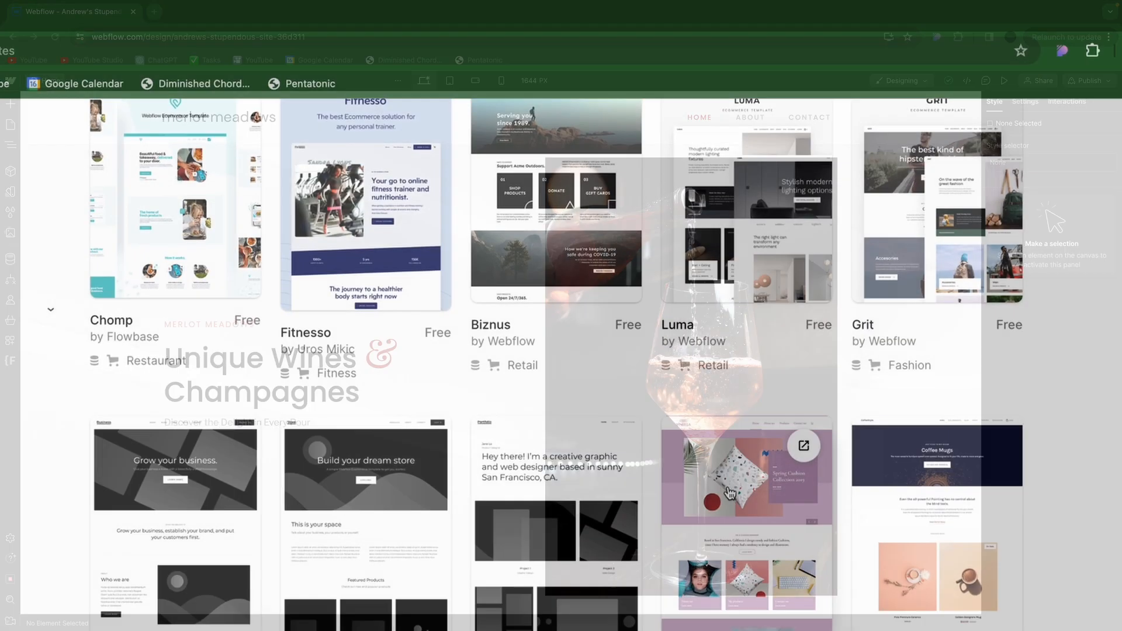
{"action": "scroll", "coordinate": [781, 345], "scroll_direction": "down", "scroll_amount": 5}
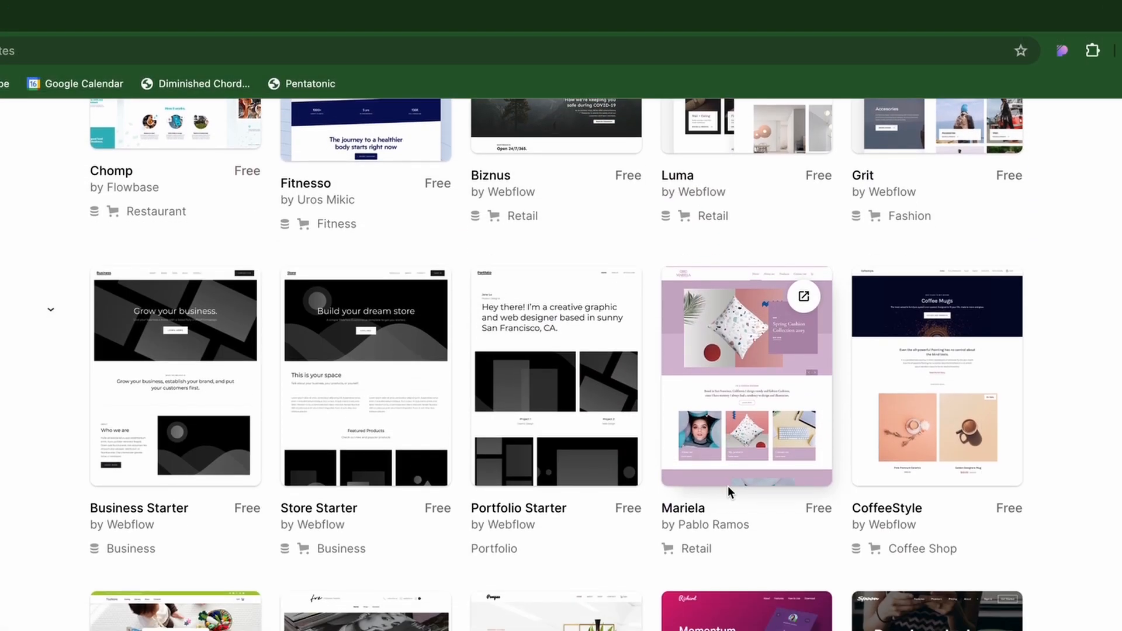
{"action": "scroll", "coordinate": [745, 483], "scroll_direction": "down", "scroll_amount": 2}
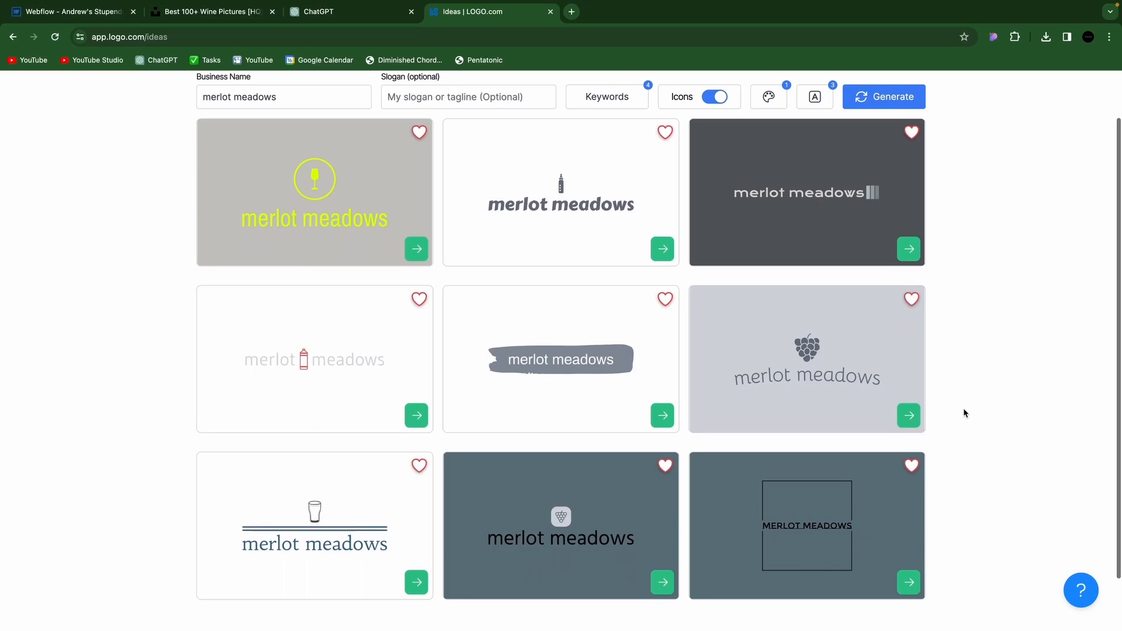
{"action": "scroll", "coordinate": [963, 412], "scroll_direction": "down", "scroll_amount": 2}
{"action": "scroll", "coordinate": [964, 412], "scroll_direction": "down", "scroll_amount": 3}
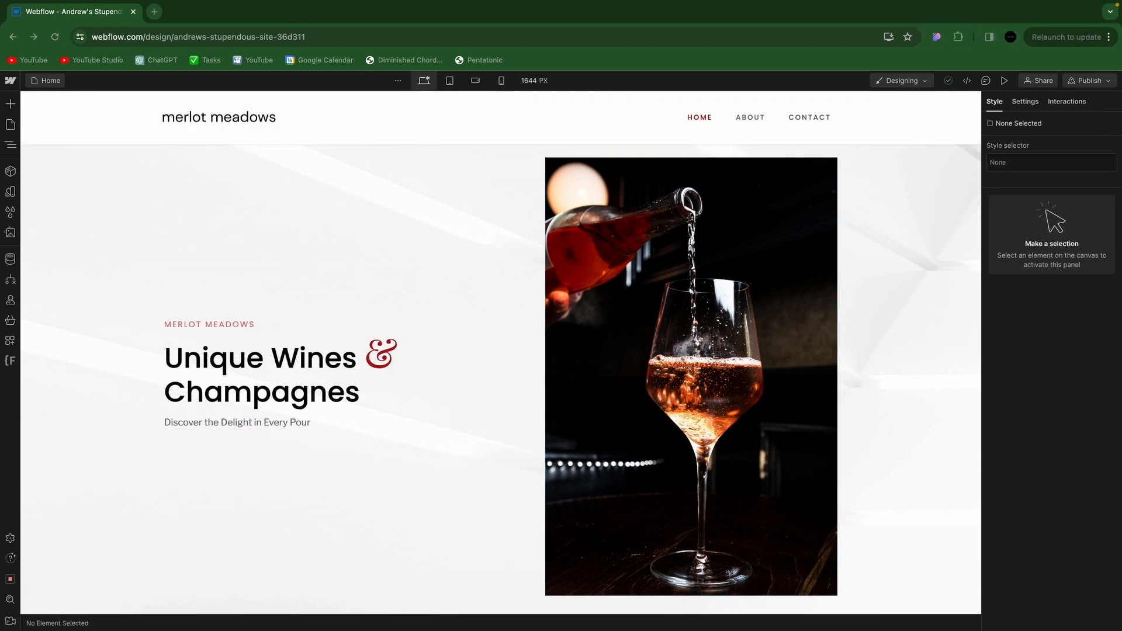
Examine how the navbar behaves while moving between the home page's hero and product categories sections
{"action": "scroll", "coordinate": [485, 326], "scroll_direction": "down", "scroll_amount": 7}
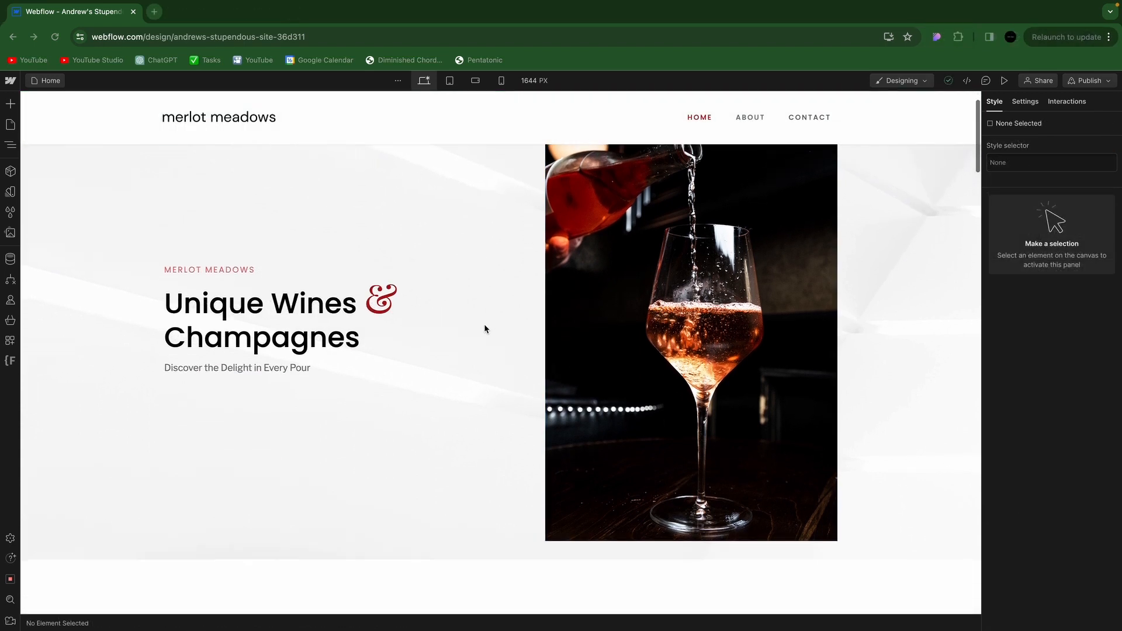
{"action": "scroll", "coordinate": [485, 327], "scroll_direction": "up", "scroll_amount": 7}
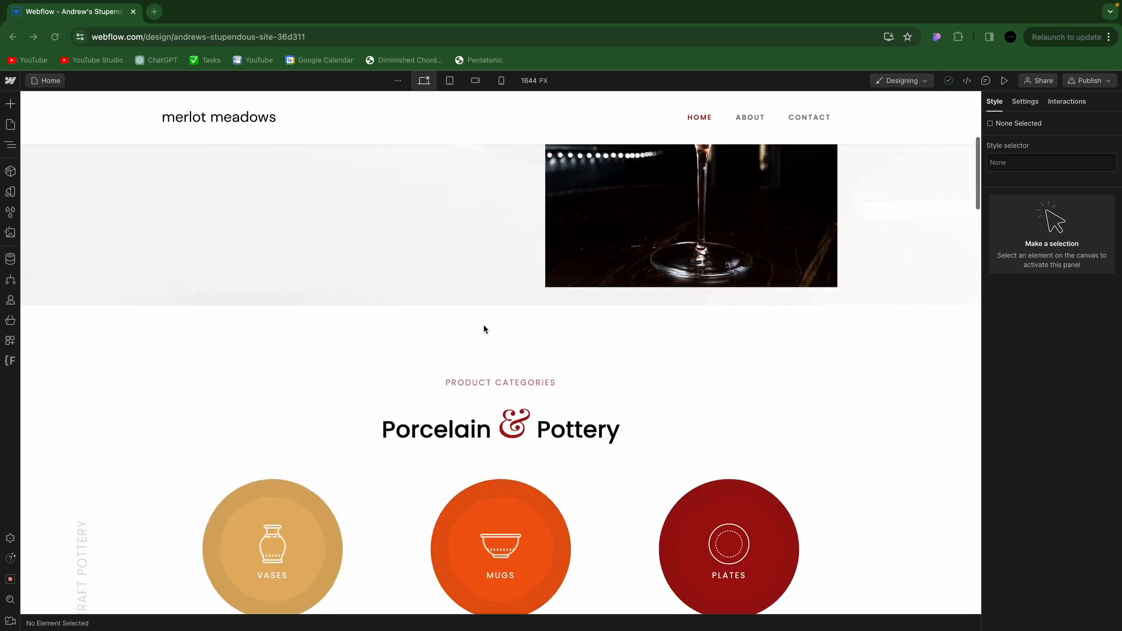
{"action": "scroll", "coordinate": [484, 326], "scroll_direction": "down", "scroll_amount": 4}
{"action": "scroll", "coordinate": [482, 327], "scroll_direction": "down", "scroll_amount": 1}
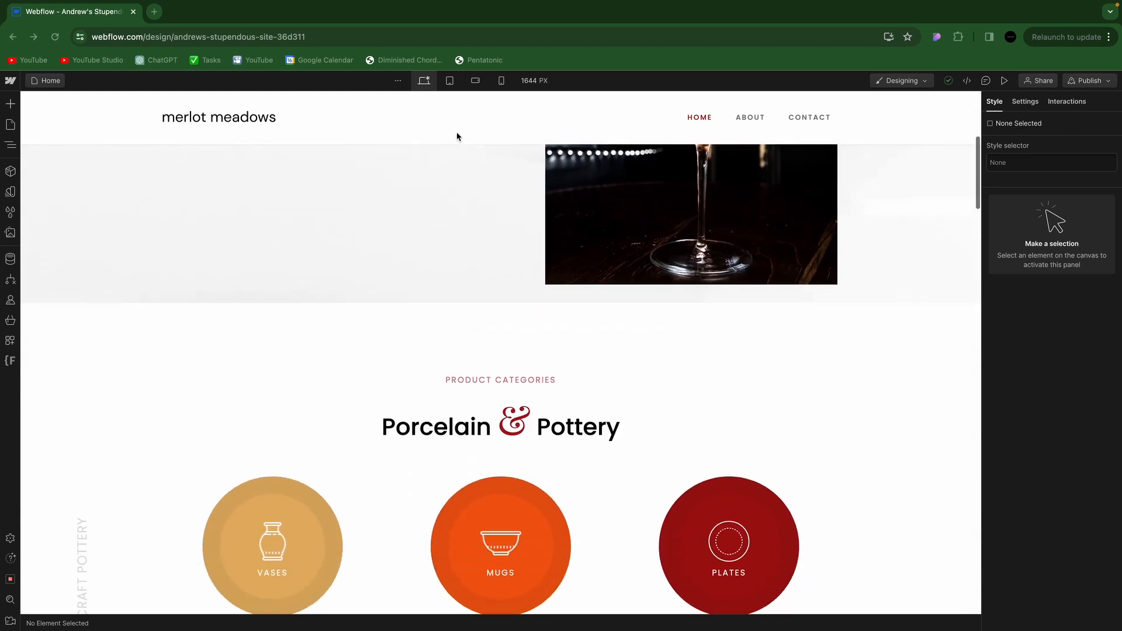
{"action": "scroll", "coordinate": [420, 280], "scroll_direction": "up", "scroll_amount": 5}
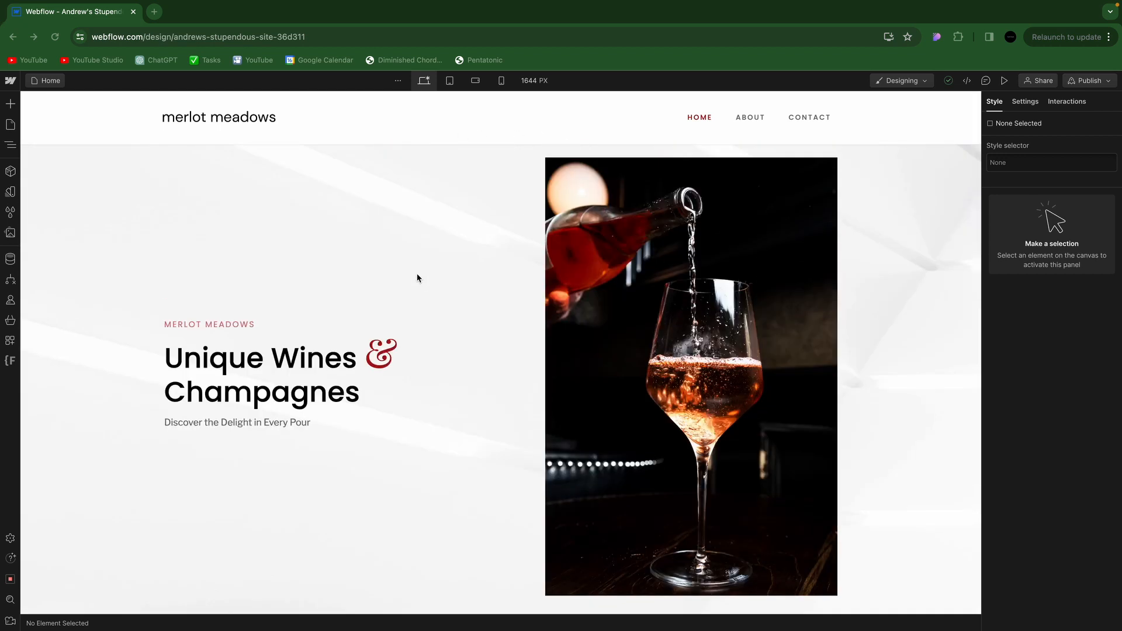
{"action": "scroll", "coordinate": [419, 277], "scroll_direction": "down", "scroll_amount": 7}
{"action": "scroll", "coordinate": [438, 234], "scroll_direction": "up", "scroll_amount": 6}
Edit the Sticky Navbar component, setting its position to Static, and return to the home page
{"action": "left_click", "coordinate": [100, 127]}
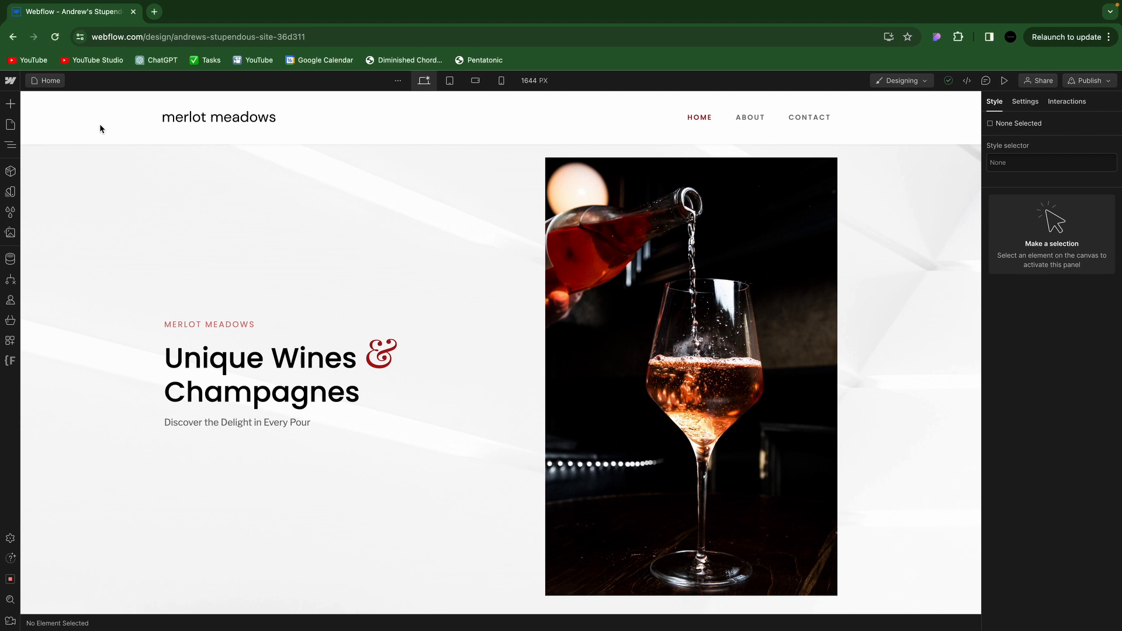
{"action": "left_click", "coordinate": [128, 123]}
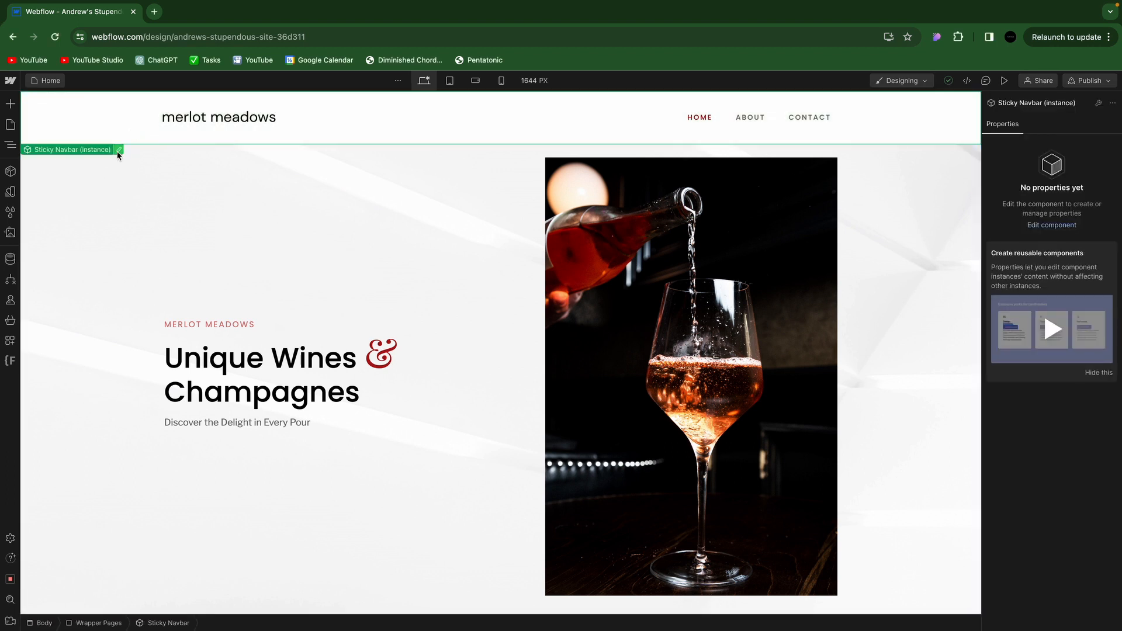
{"action": "left_click", "coordinate": [119, 151]}
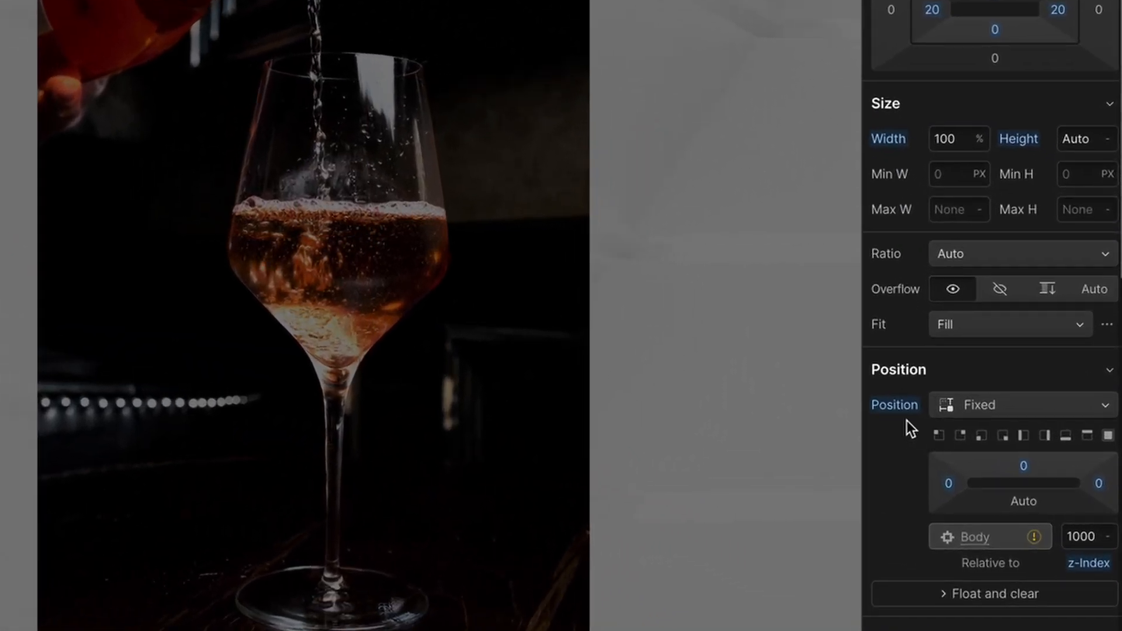
{"action": "left_click", "coordinate": [1003, 405]}
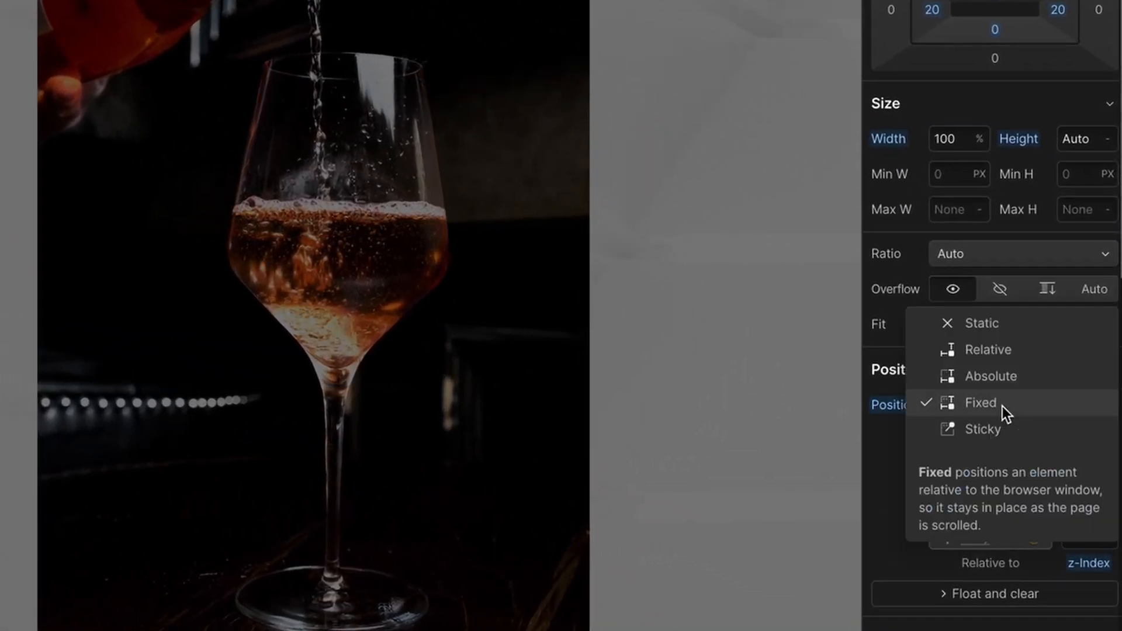
{"action": "left_click", "coordinate": [984, 325]}
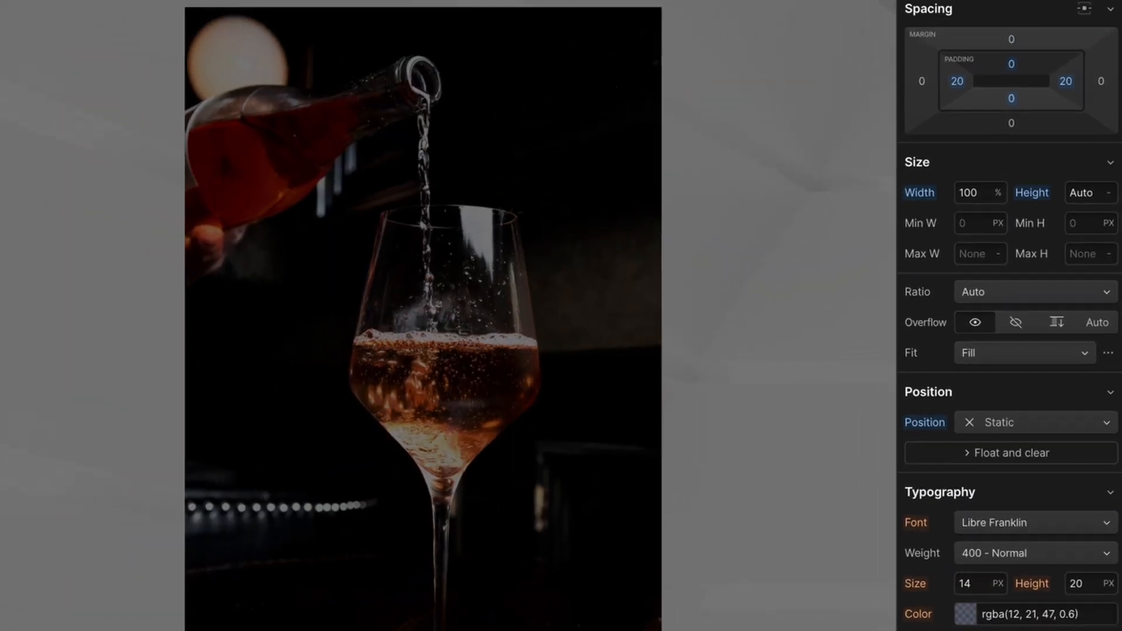
{"action": "double_click", "coordinate": [359, 310]}
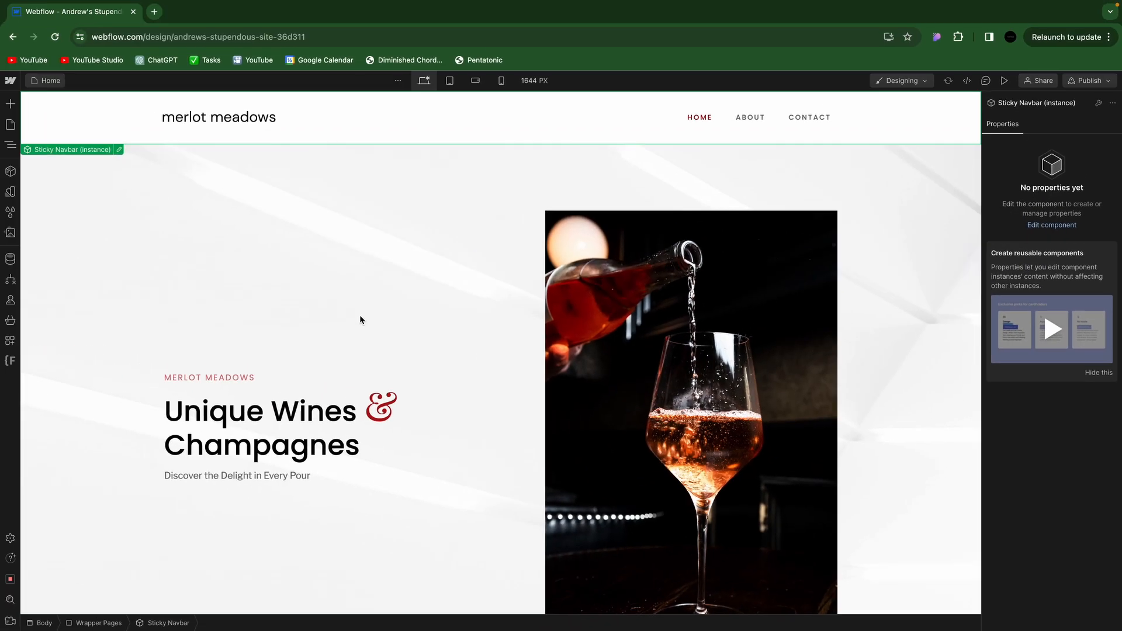
Check how the static navbar scrolls with the page and review the hero and Porcelain & Pottery sections
{"action": "scroll", "coordinate": [360, 315], "scroll_direction": "down", "scroll_amount": 2}
{"action": "scroll", "coordinate": [359, 313], "scroll_direction": "down", "scroll_amount": 4}
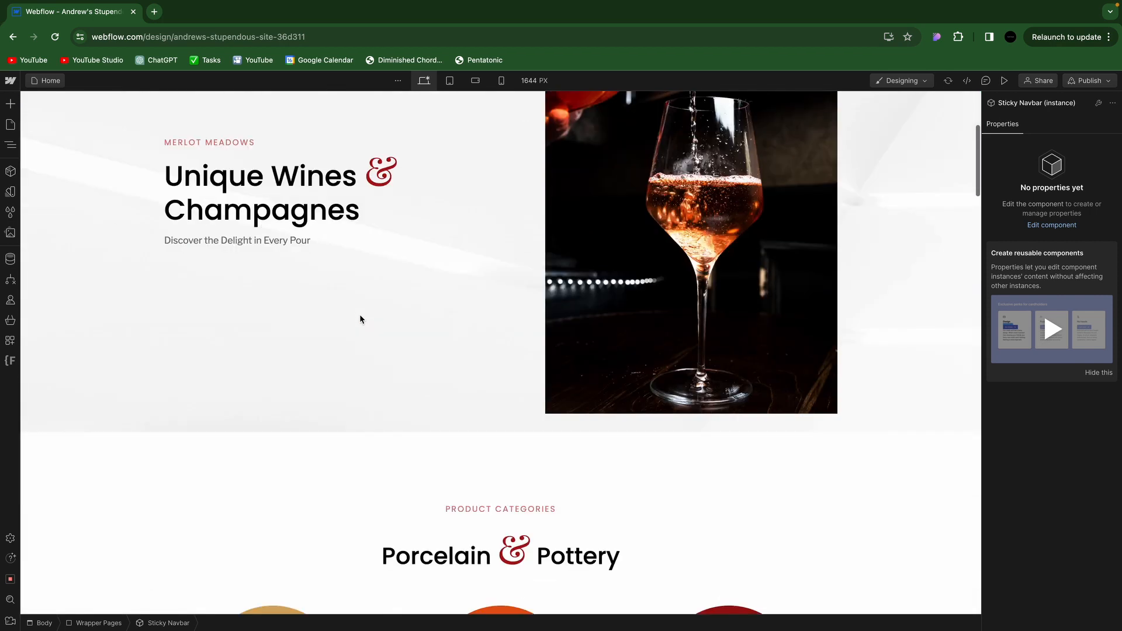
{"action": "scroll", "coordinate": [359, 318], "scroll_direction": "down", "scroll_amount": 3}
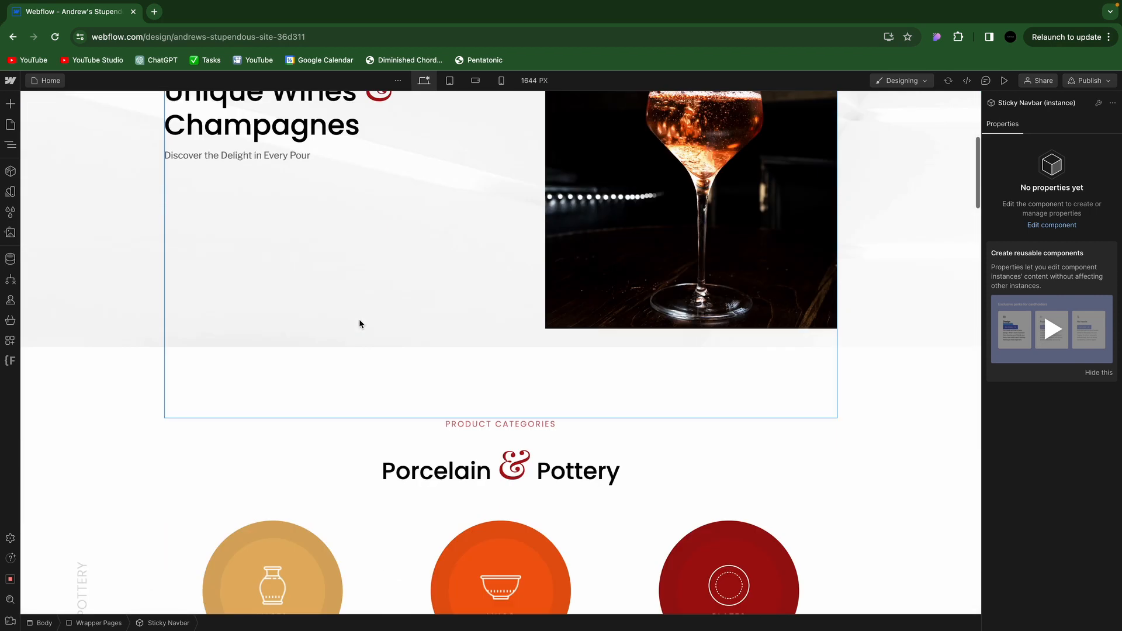
{"action": "scroll", "coordinate": [355, 314], "scroll_direction": "down", "scroll_amount": 2}
{"action": "scroll", "coordinate": [355, 315], "scroll_direction": "down", "scroll_amount": 3}
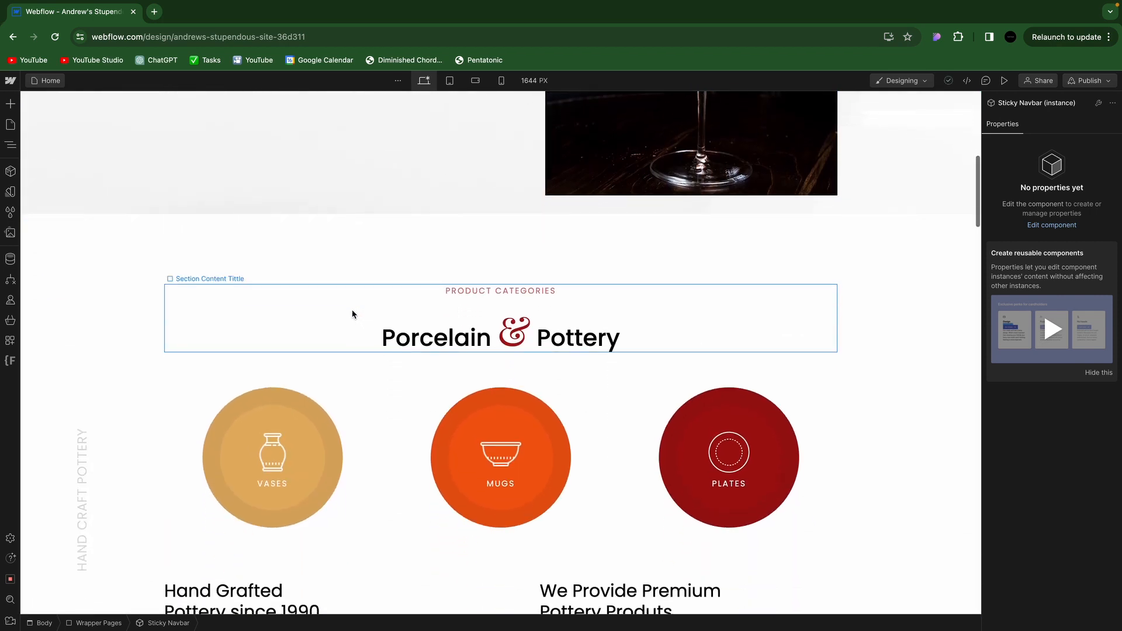
{"action": "scroll", "coordinate": [352, 315], "scroll_direction": "down", "scroll_amount": 3}
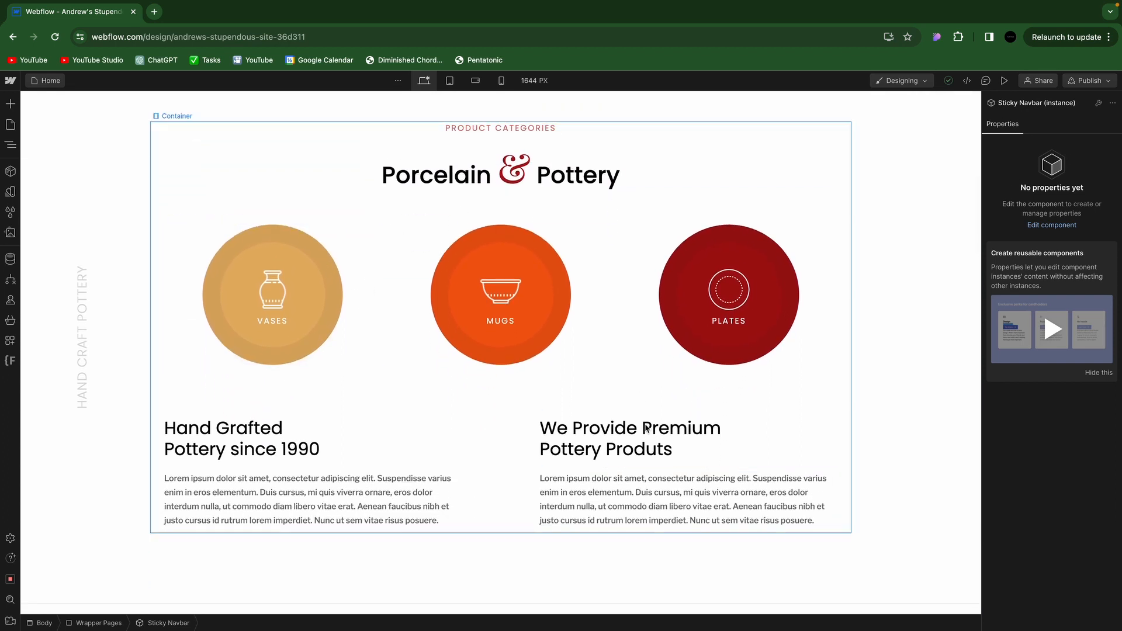
{"action": "scroll", "coordinate": [493, 415], "scroll_direction": "down", "scroll_amount": 1}
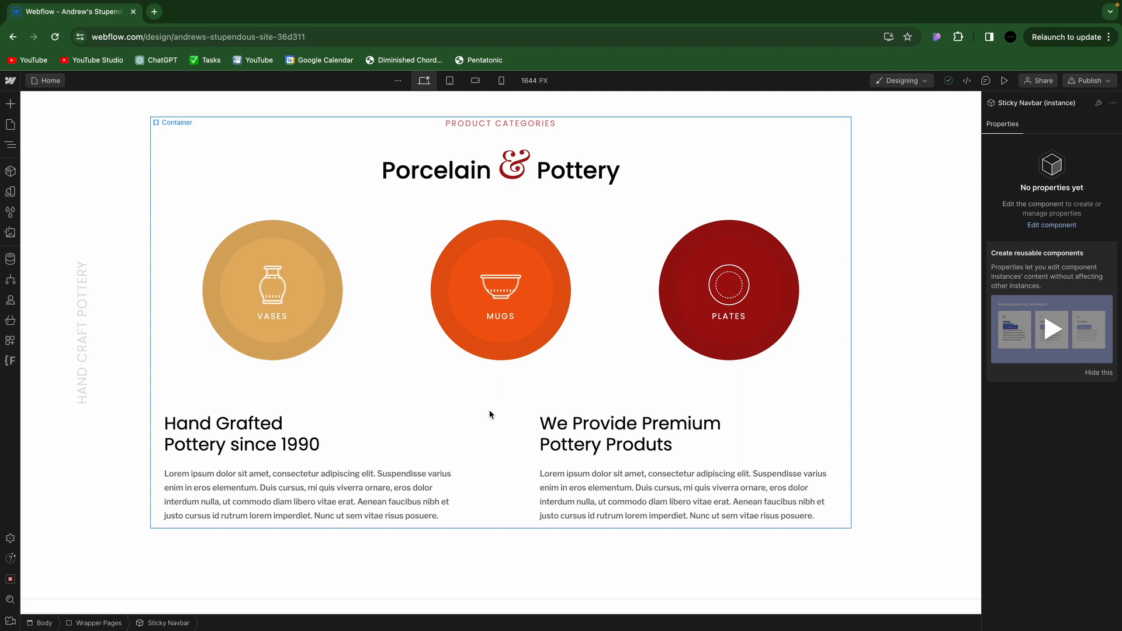
{"action": "scroll", "coordinate": [490, 415], "scroll_direction": "up", "scroll_amount": 11}
{"action": "scroll", "coordinate": [490, 415], "scroll_direction": "down", "scroll_amount": 10}
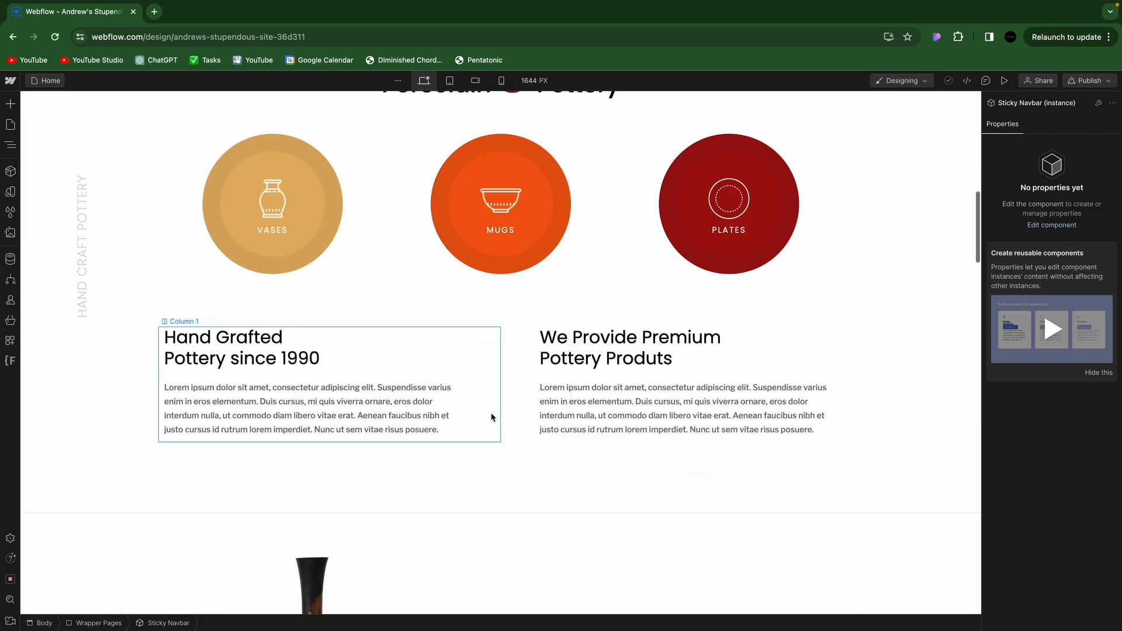
{"action": "scroll", "coordinate": [491, 417], "scroll_direction": "up", "scroll_amount": 10}
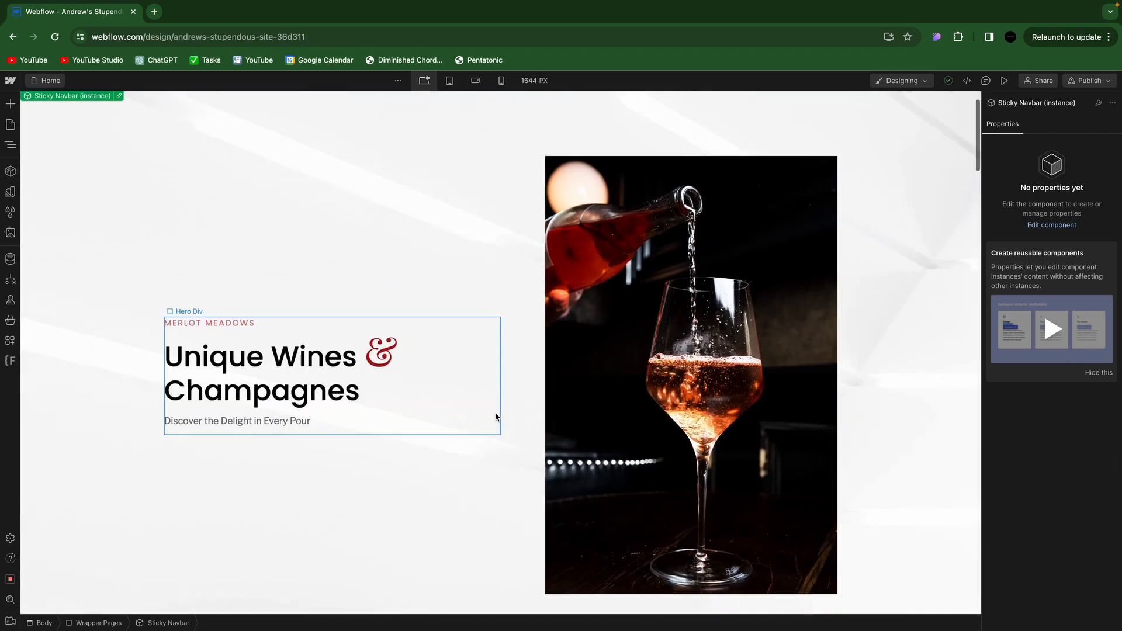
{"action": "scroll", "coordinate": [495, 412], "scroll_direction": "down", "scroll_amount": 7}
{"action": "scroll", "coordinate": [494, 418], "scroll_direction": "down", "scroll_amount": 5}
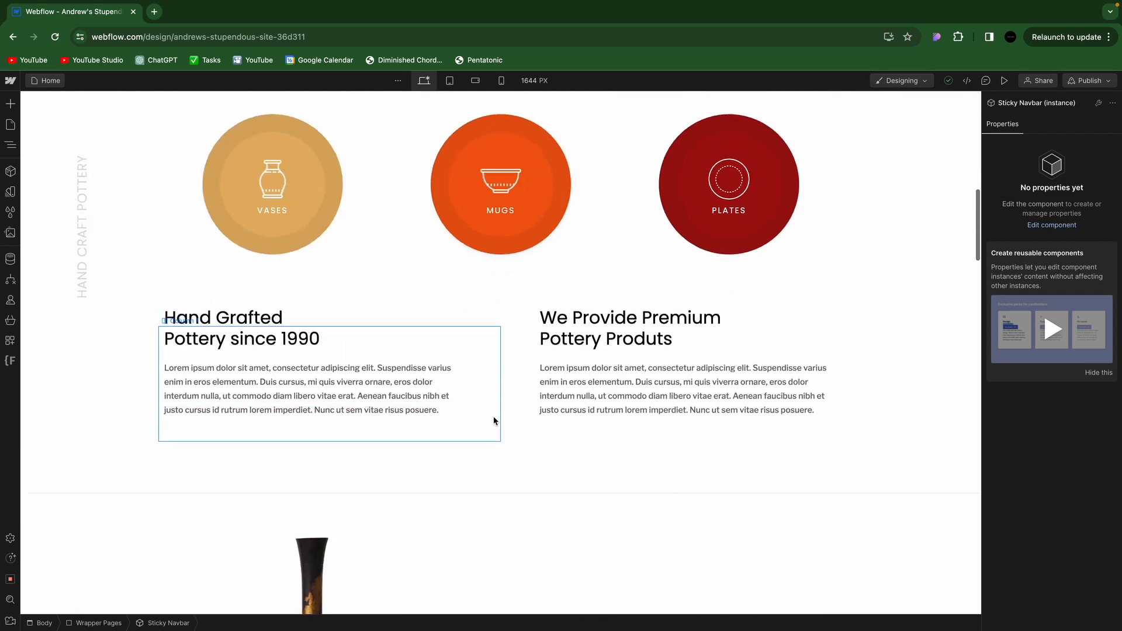
Review the featured products, product collections, shopping call-to-action, newsletter form and footer down the home page
{"action": "scroll", "coordinate": [494, 419], "scroll_direction": "down", "scroll_amount": 7}
{"action": "scroll", "coordinate": [493, 419], "scroll_direction": "up", "scroll_amount": 2}
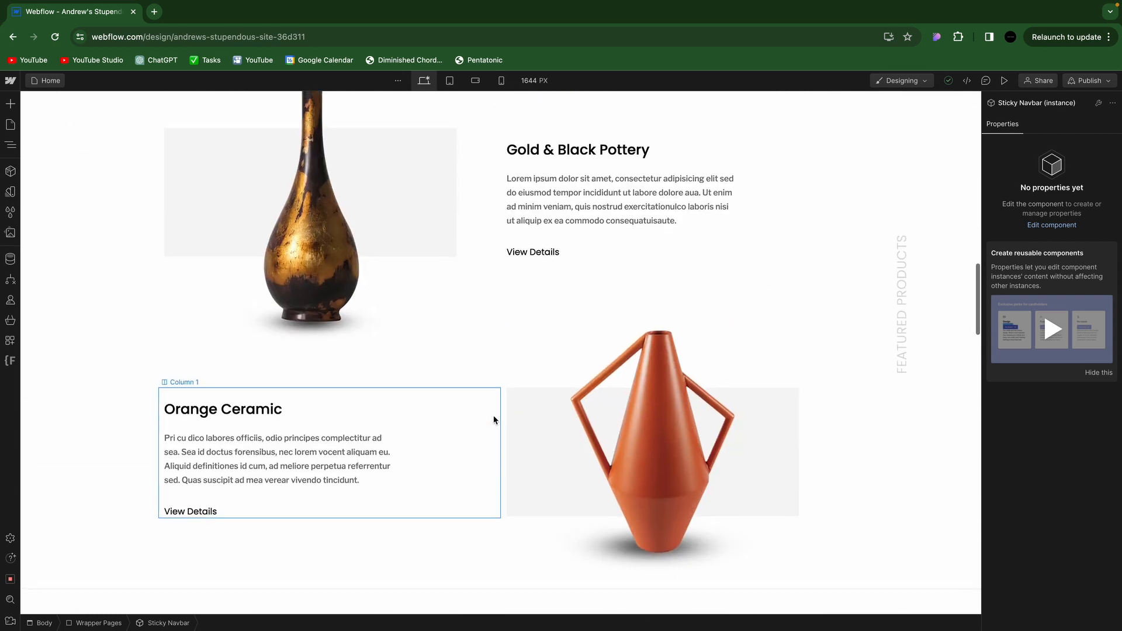
{"action": "scroll", "coordinate": [578, 403], "scroll_direction": "up", "scroll_amount": 2}
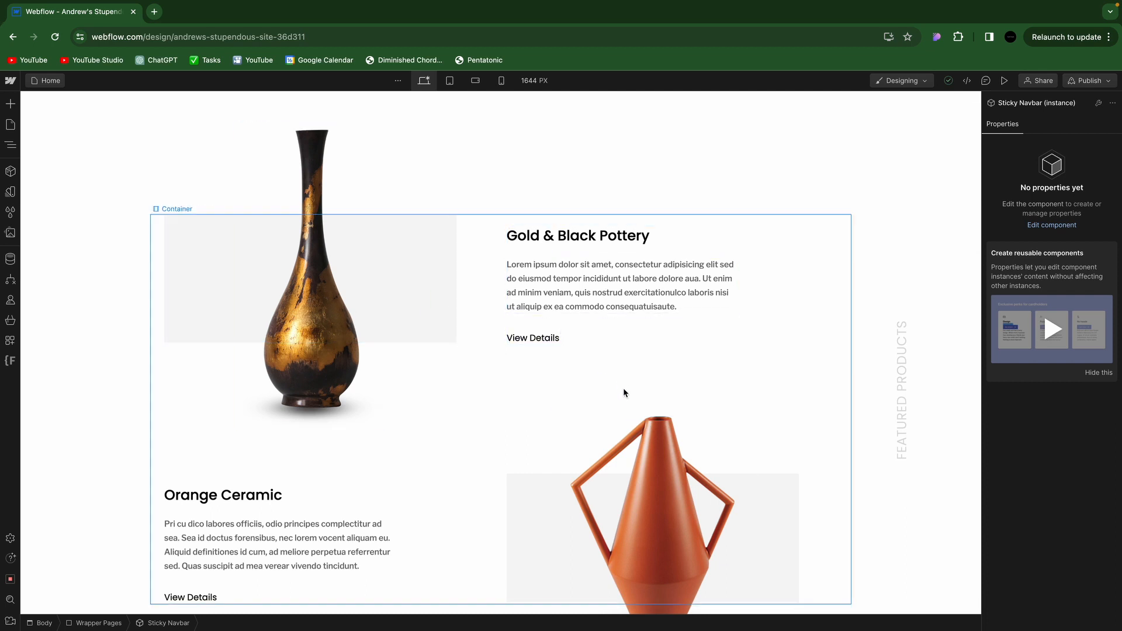
{"action": "scroll", "coordinate": [623, 388], "scroll_direction": "up", "scroll_amount": 1}
{"action": "scroll", "coordinate": [623, 393], "scroll_direction": "up", "scroll_amount": 3}
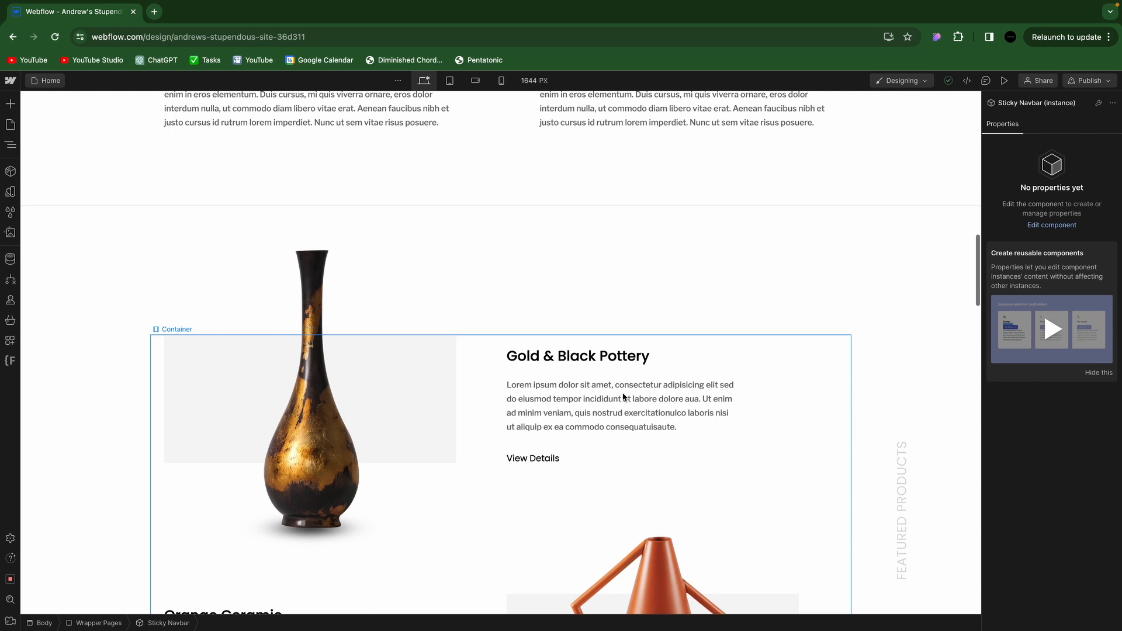
{"action": "scroll", "coordinate": [607, 383], "scroll_direction": "down", "scroll_amount": 10}
{"action": "scroll", "coordinate": [605, 380], "scroll_direction": "down", "scroll_amount": 5}
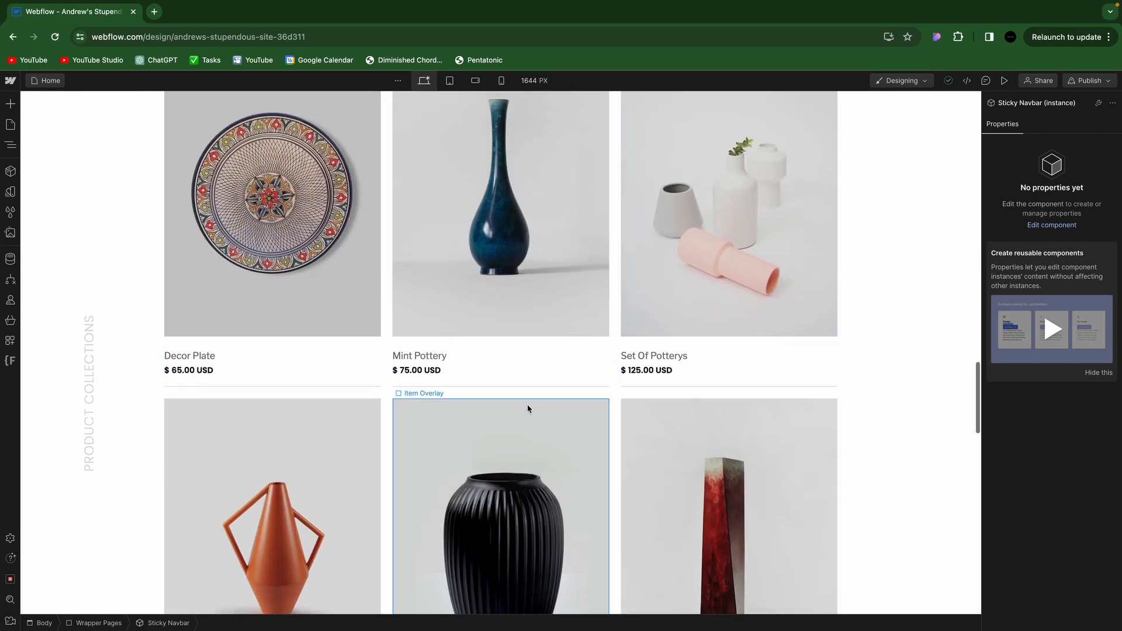
{"action": "scroll", "coordinate": [527, 412], "scroll_direction": "down", "scroll_amount": 2}
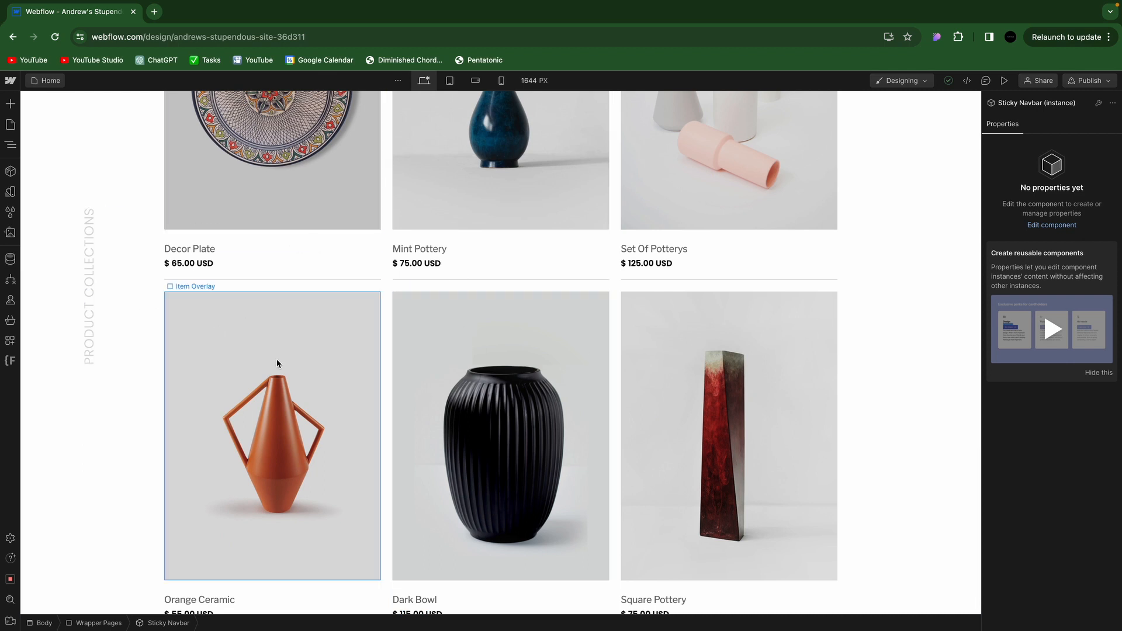
{"action": "scroll", "coordinate": [640, 414], "scroll_direction": "down", "scroll_amount": 8}
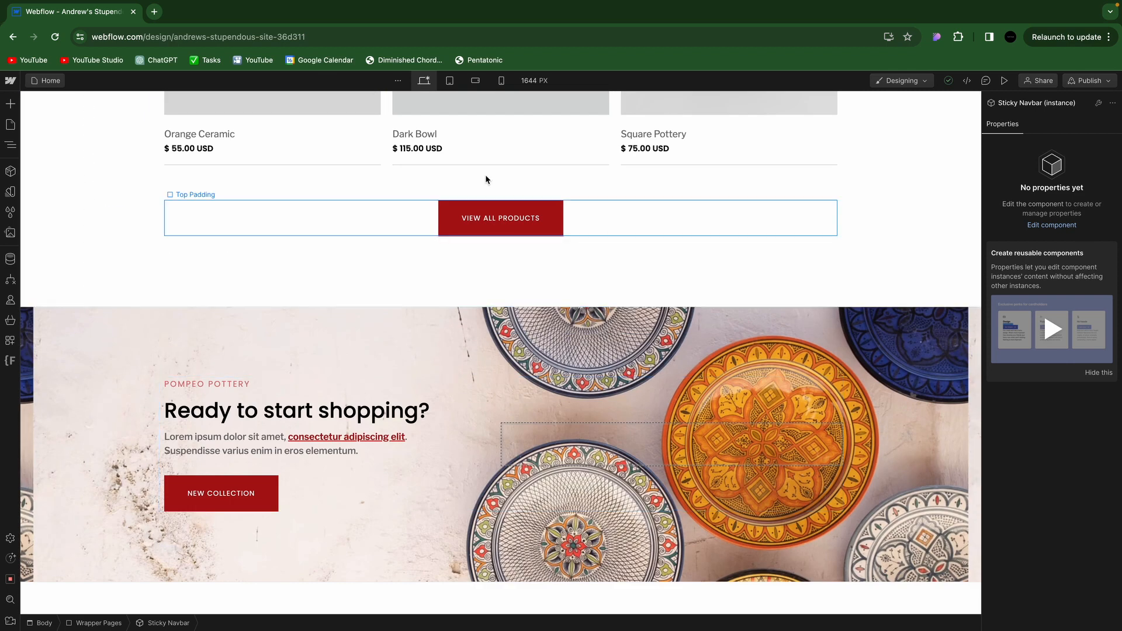
{"action": "scroll", "coordinate": [472, 184], "scroll_direction": "down", "scroll_amount": 1}
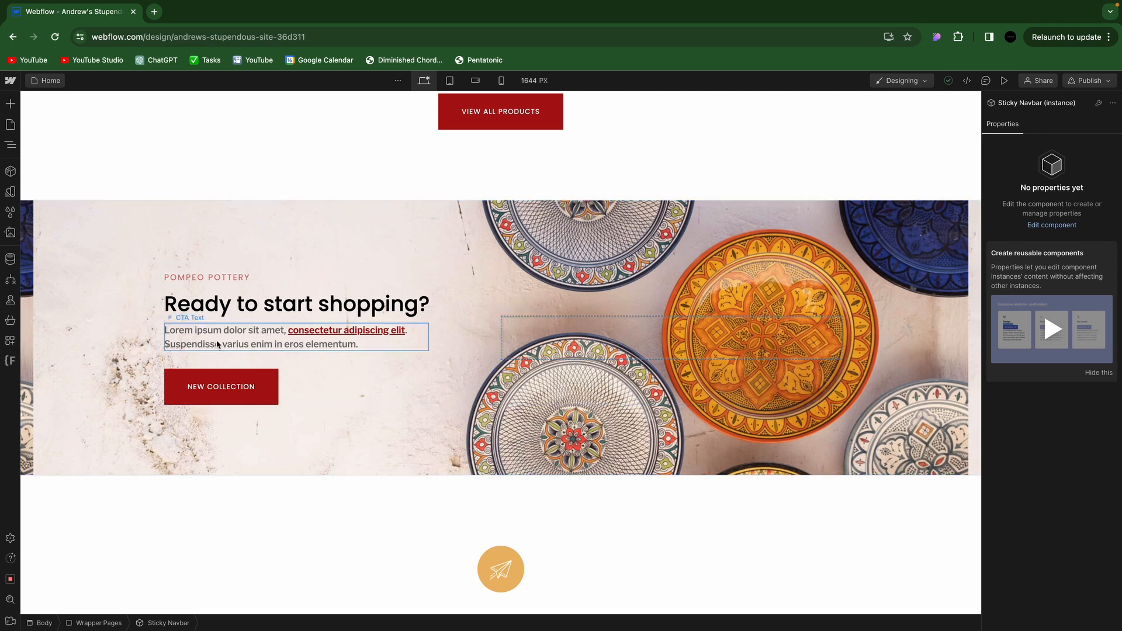
{"action": "scroll", "coordinate": [218, 344], "scroll_direction": "down", "scroll_amount": 1}
{"action": "scroll", "coordinate": [243, 337], "scroll_direction": "down", "scroll_amount": 4}
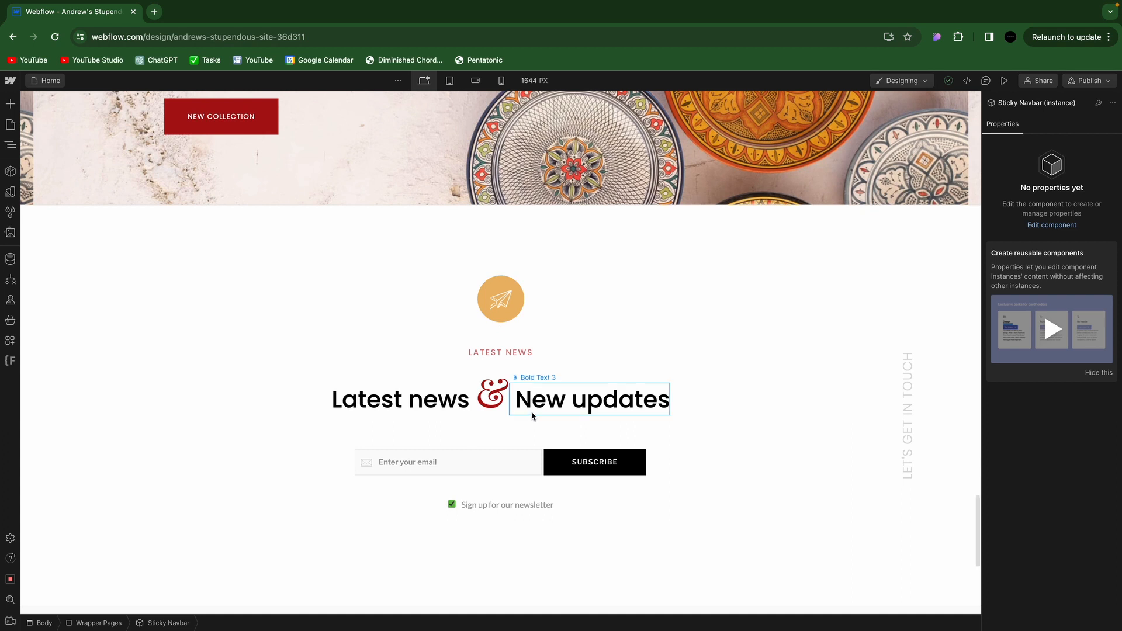
{"action": "scroll", "coordinate": [526, 406], "scroll_direction": "down", "scroll_amount": 1}
{"action": "scroll", "coordinate": [523, 396], "scroll_direction": "down", "scroll_amount": 4}
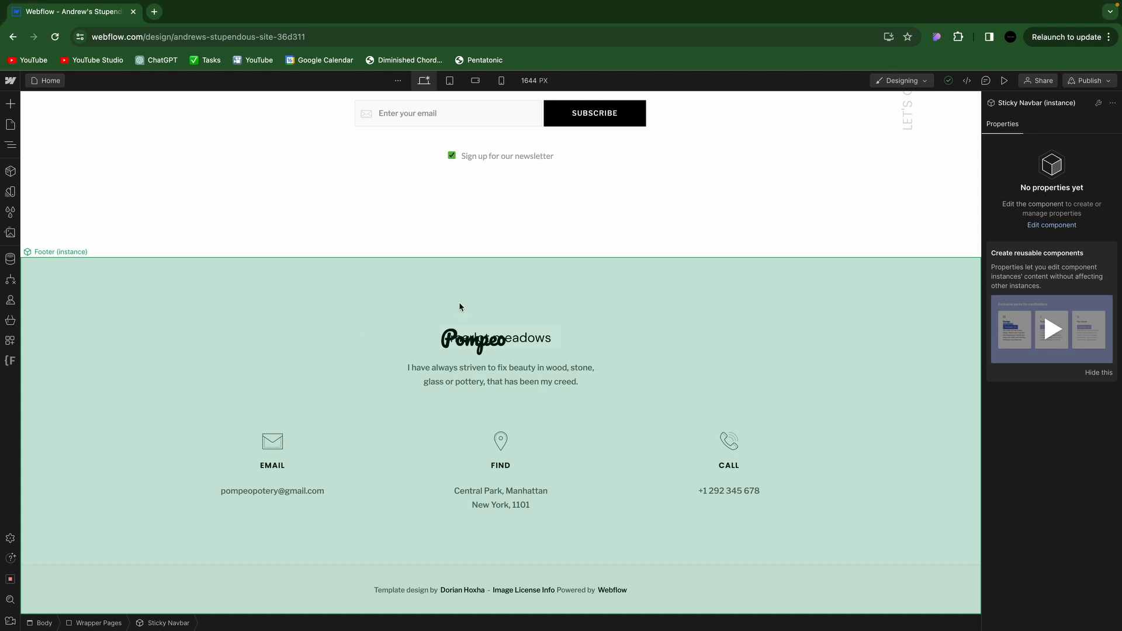
Delete the home page's Product Categories section with the Porcelain & Pottery heading and the Vases, Mugs and Plates links
{"action": "scroll", "coordinate": [502, 298], "scroll_direction": "up", "scroll_amount": 3}
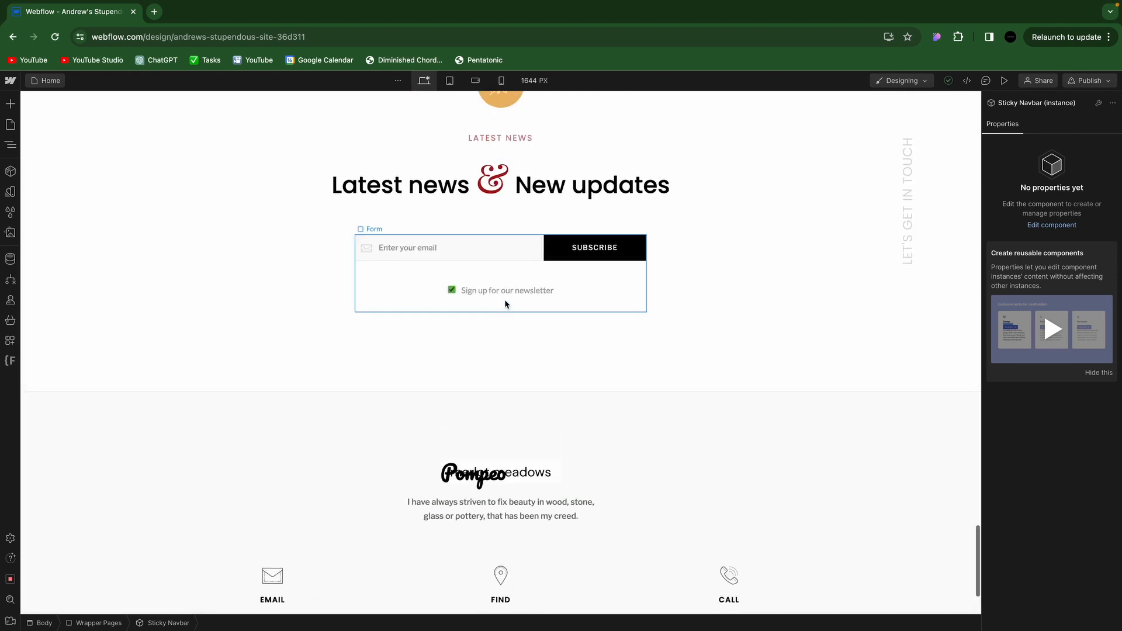
{"action": "scroll", "coordinate": [505, 303], "scroll_direction": "up", "scroll_amount": 15}
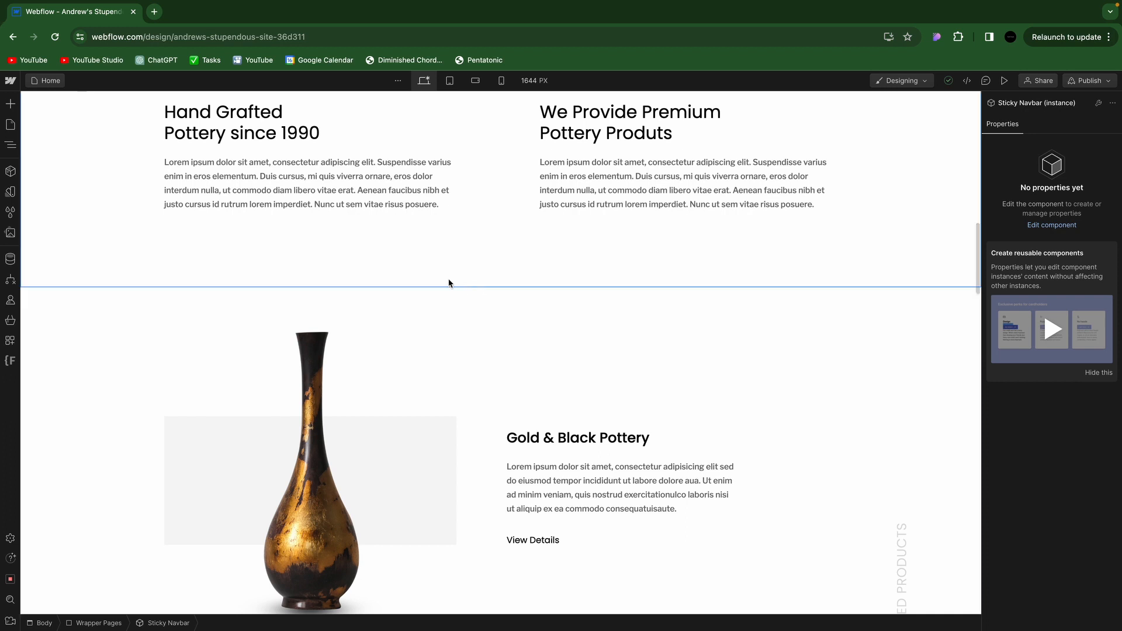
{"action": "scroll", "coordinate": [449, 283], "scroll_direction": "up", "scroll_amount": 10}
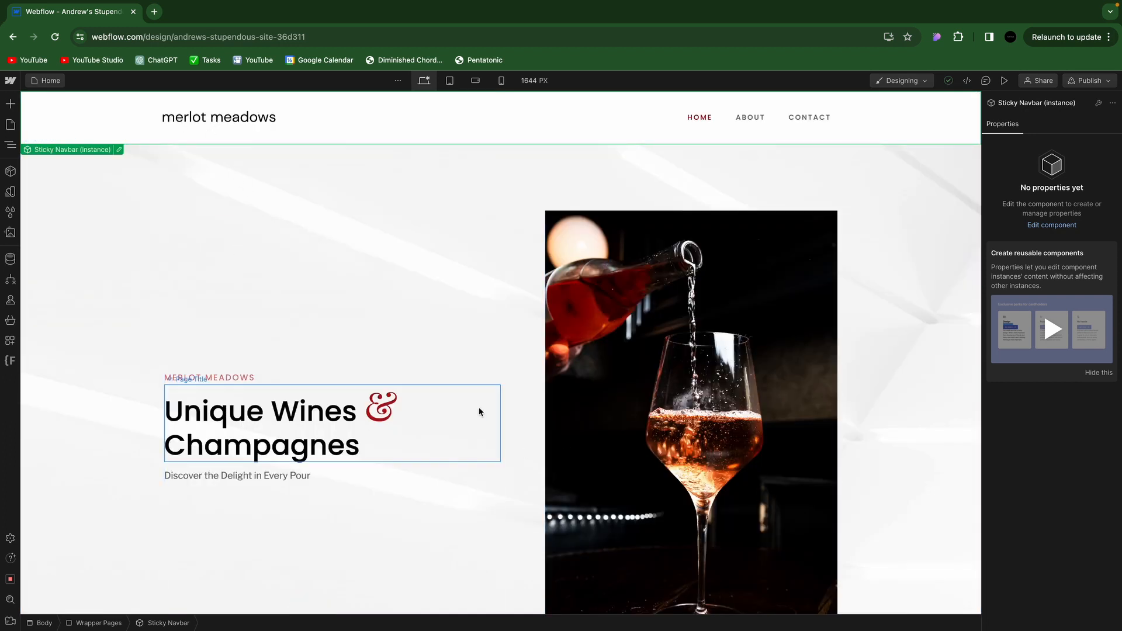
{"action": "scroll", "coordinate": [476, 410], "scroll_direction": "down", "scroll_amount": 4}
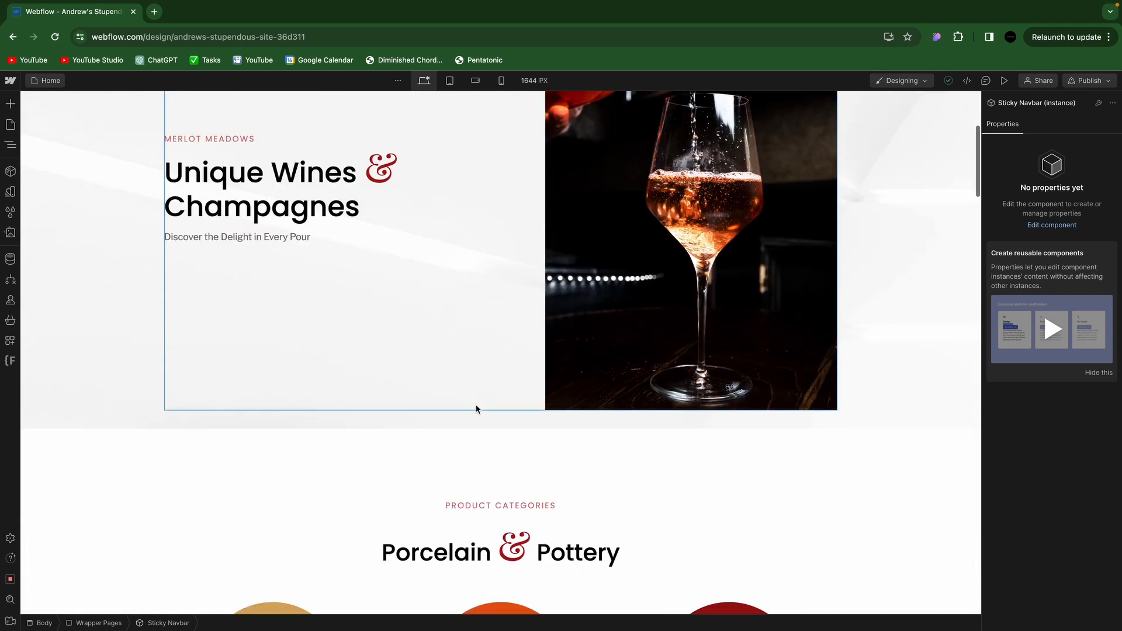
{"action": "scroll", "coordinate": [477, 409], "scroll_direction": "down", "scroll_amount": 3}
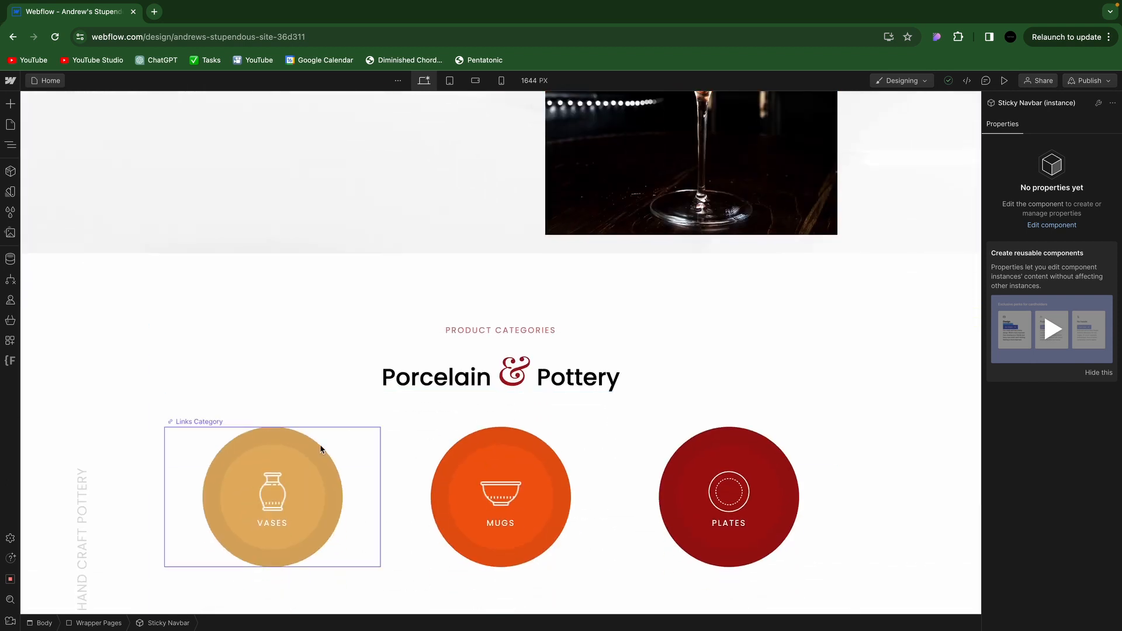
{"action": "left_click", "coordinate": [105, 295]}
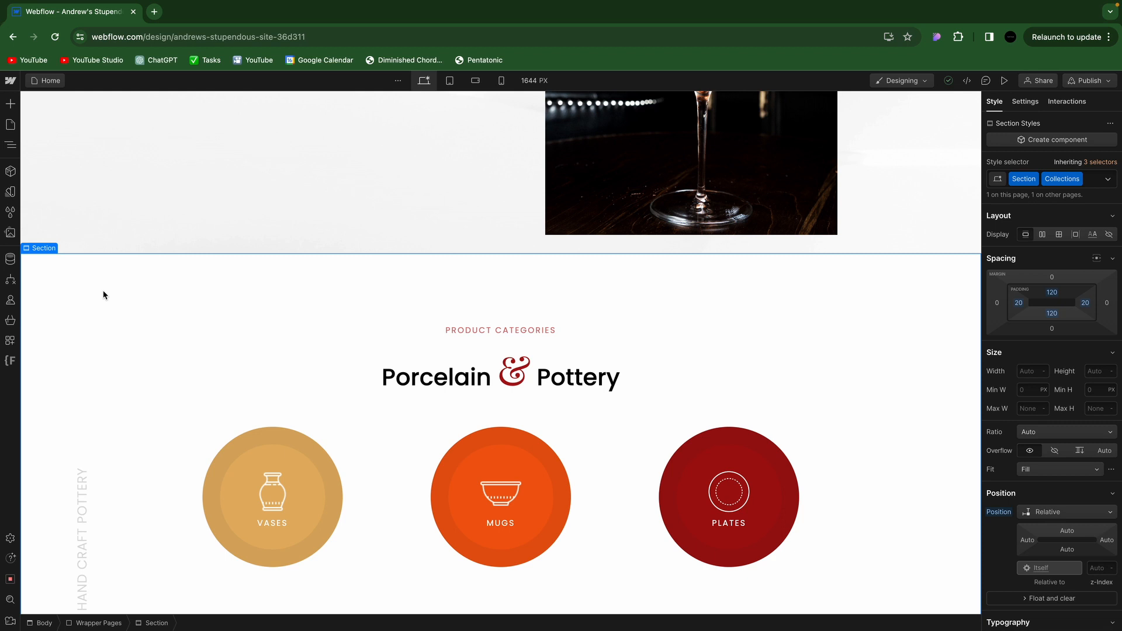
{"action": "key", "text": "Delete"}
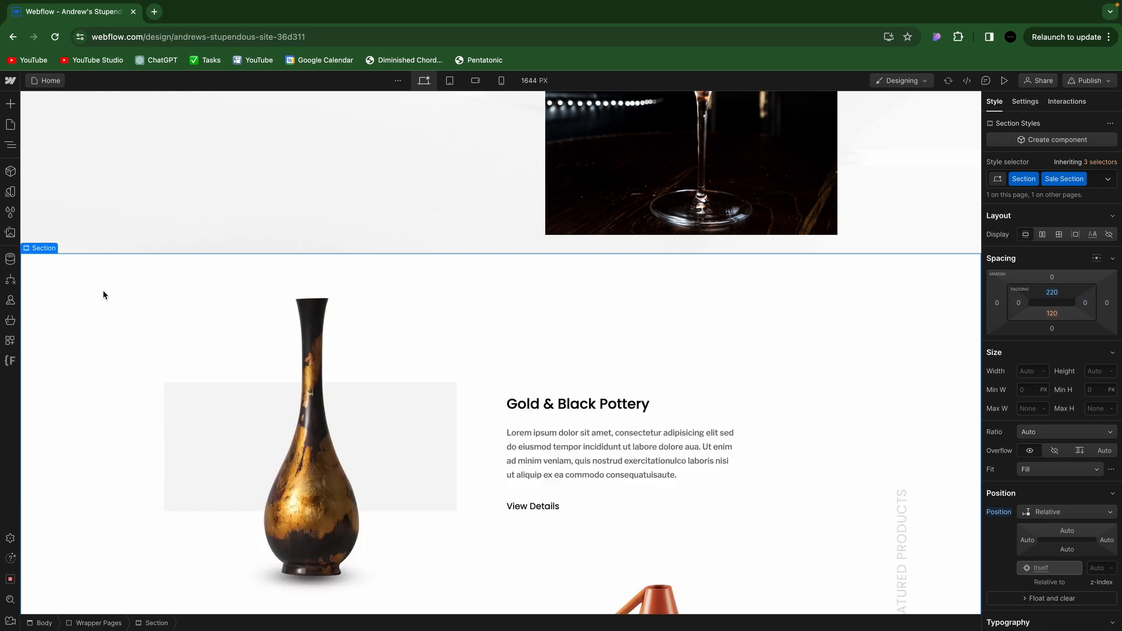
Ask ChatGPT in a new browser tab for 2 titles with 1 paragraph each for a two-image section of the Merlot Meadows wine bar website
{"action": "scroll", "coordinate": [563, 376], "scroll_direction": "down", "scroll_amount": 3}
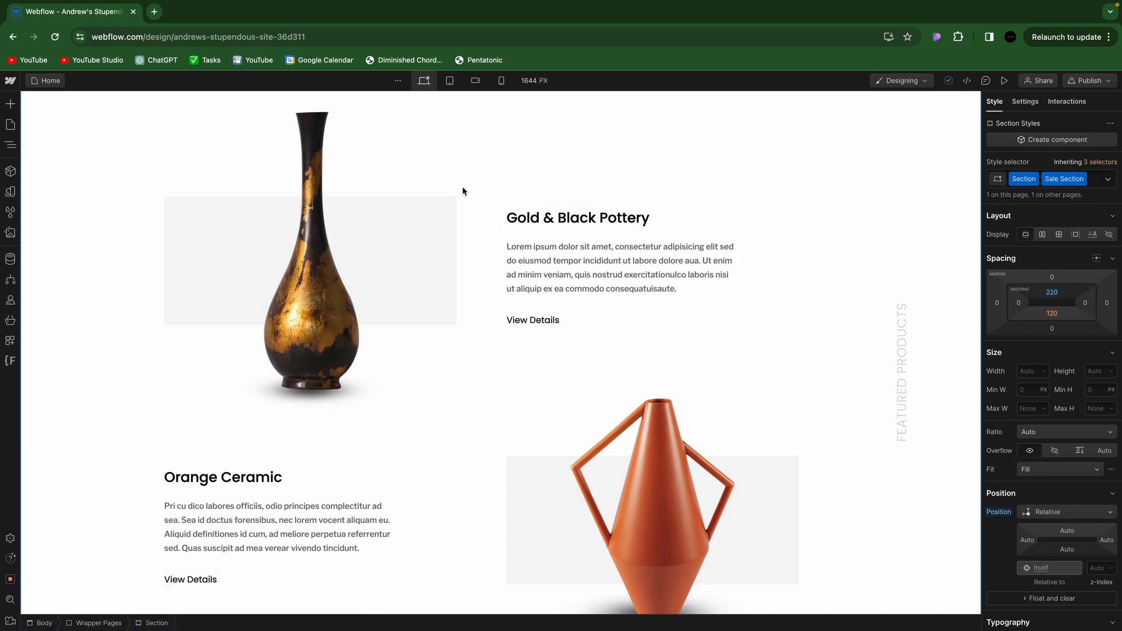
{"action": "left_click", "coordinate": [153, 12]}
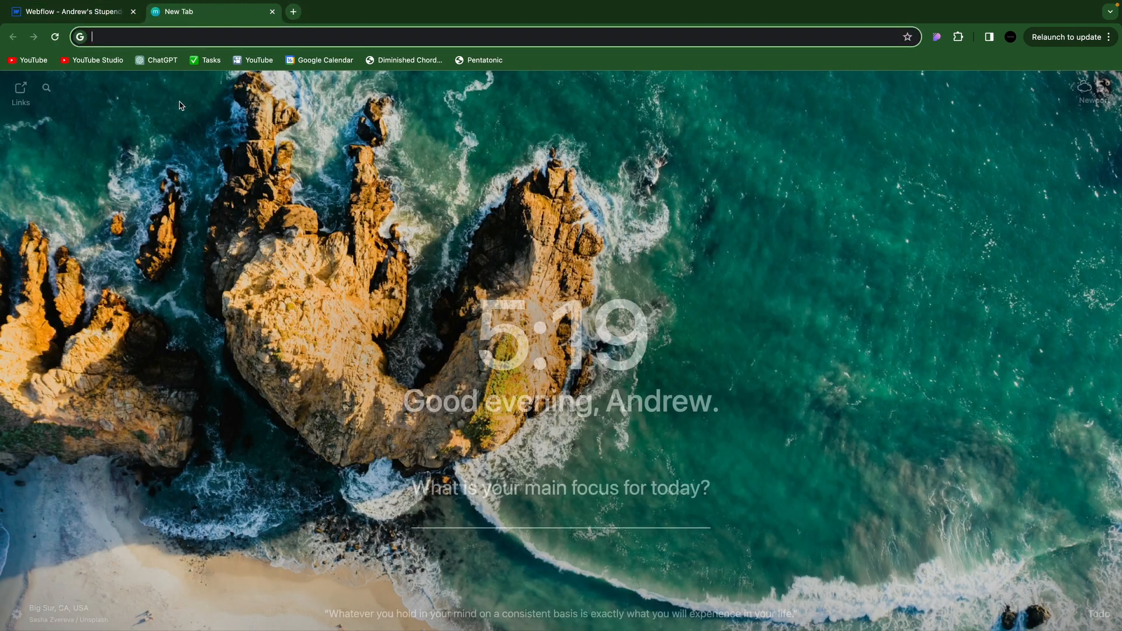
{"action": "left_click", "coordinate": [156, 61]}
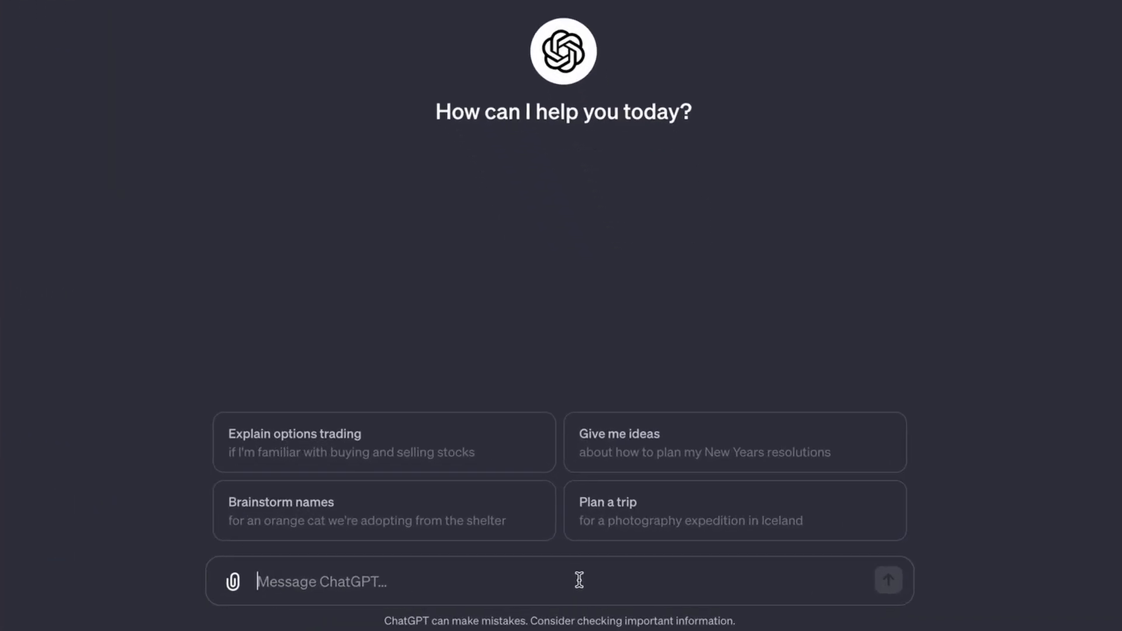
{"action": "type", "text": "I'm making"}
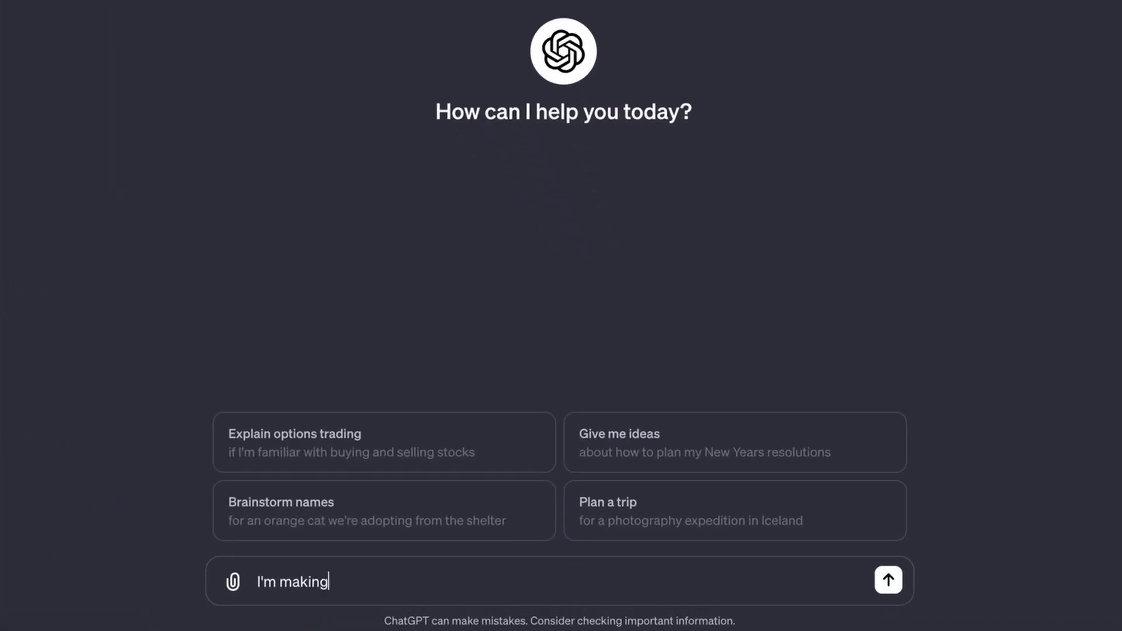
{"action": "type", "text": " a website for a wine bar called Merlot Mead"}
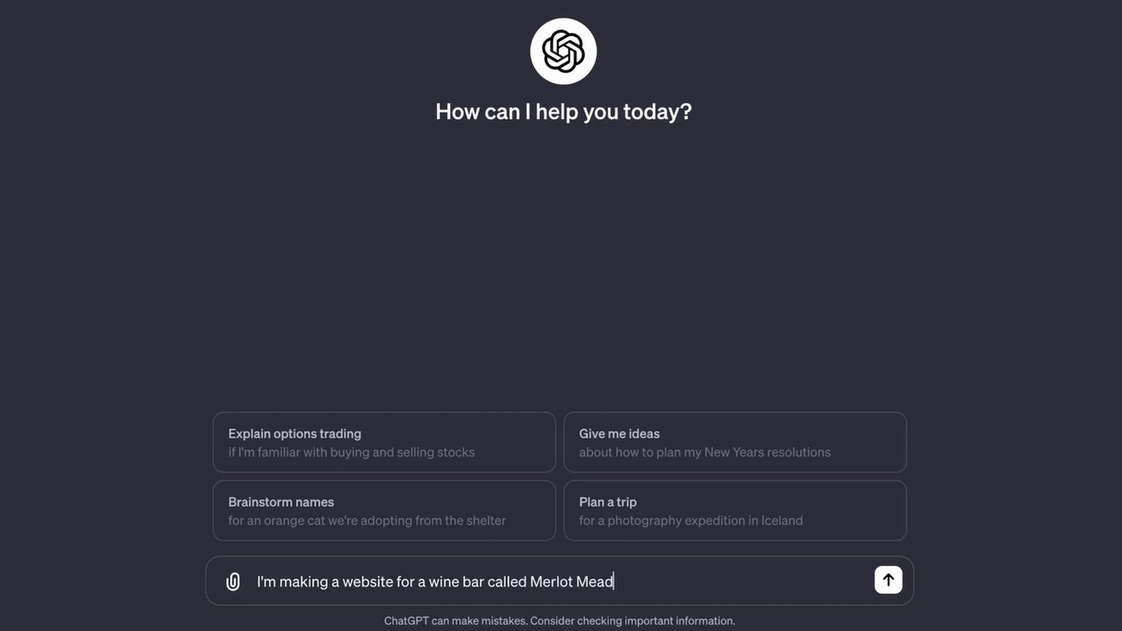
{"action": "type", "text": "ows. I have a section with 2 images a"}
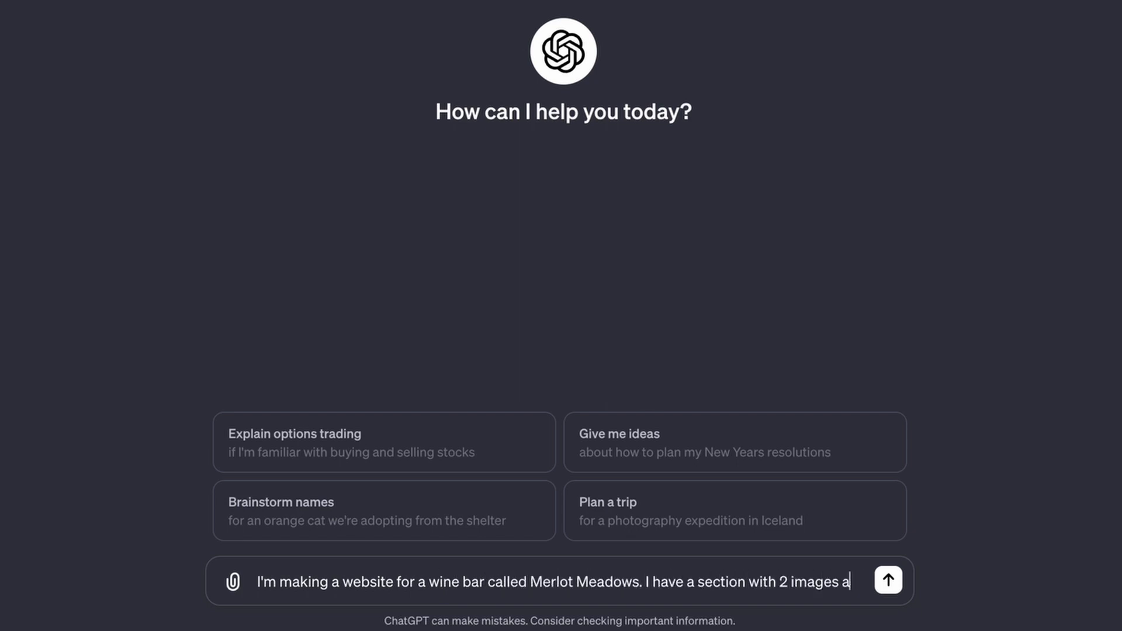
{"action": "type", "text": "nd a title  and text for each. Provide 2 titles and 1 paragraph for each."}
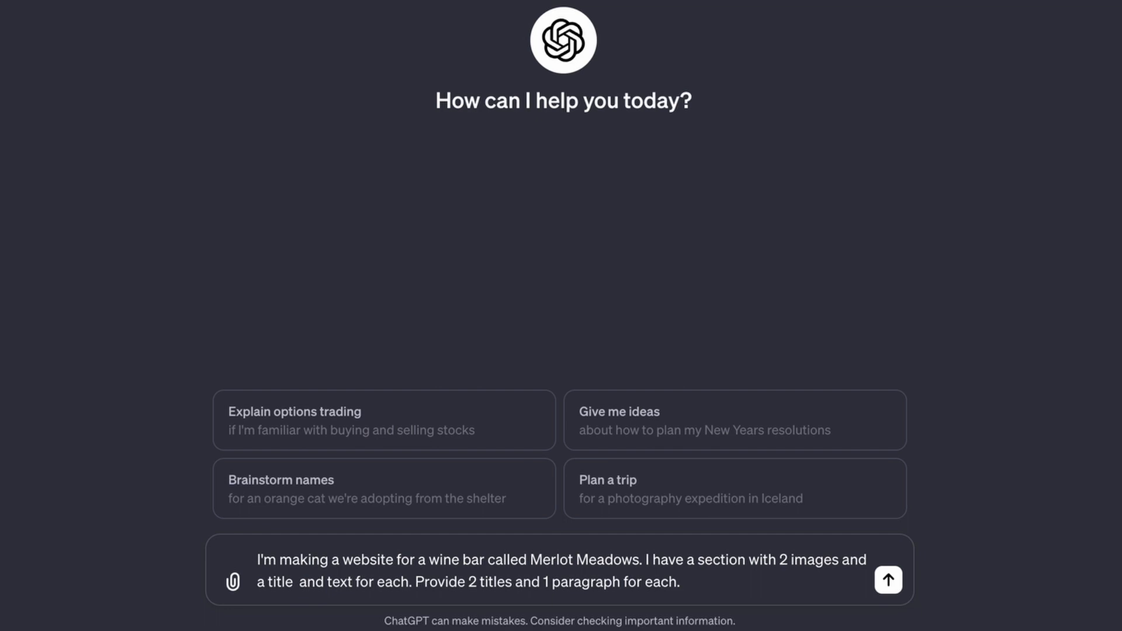
{"action": "key", "text": "Return"}
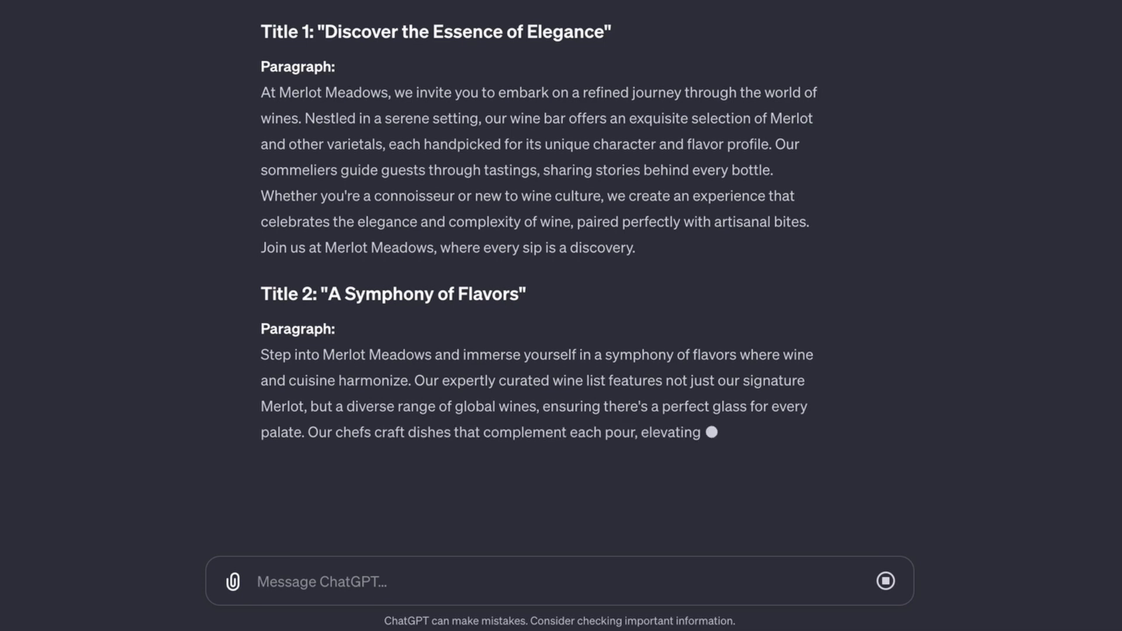
Copy the first title, "Discover the Essence of Elegance", from the ChatGPT reply
{"action": "scroll", "coordinate": [306, 108], "scroll_direction": "up", "scroll_amount": 2}
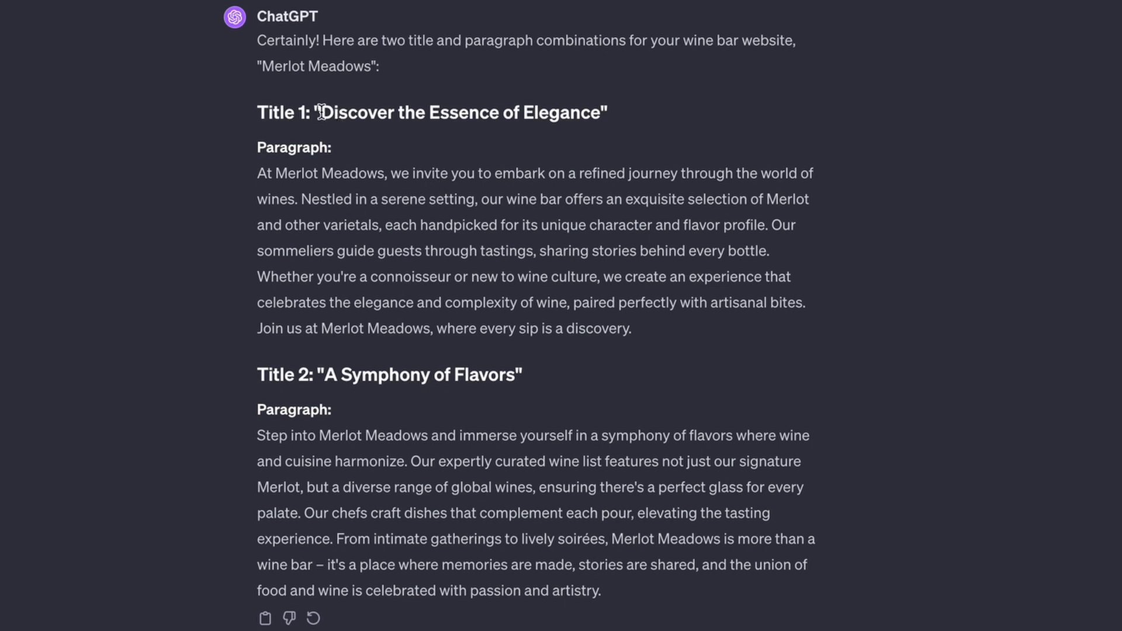
{"action": "left_click_drag", "start_coordinate": [321, 112], "coordinate": [595, 128]}
{"action": "key", "text": "ctrl+c"}
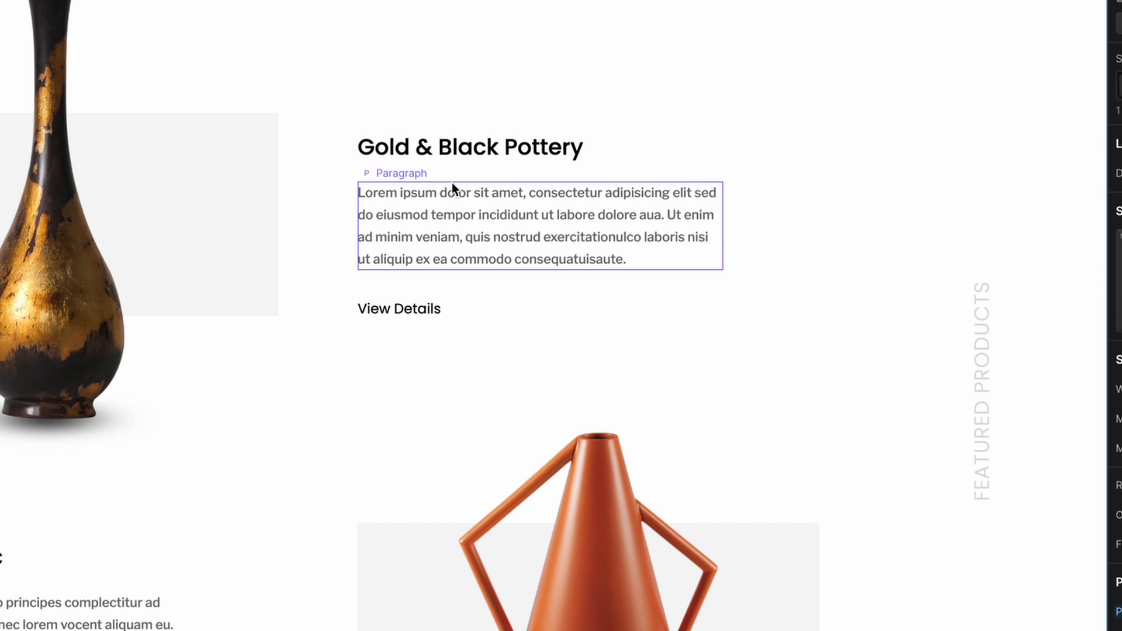
In Webflow, unbind the "Gold & Black Pottery" heading from the Products name and replace its text with "Discover the Essence of Elegance"
{"action": "double_click", "coordinate": [461, 149]}
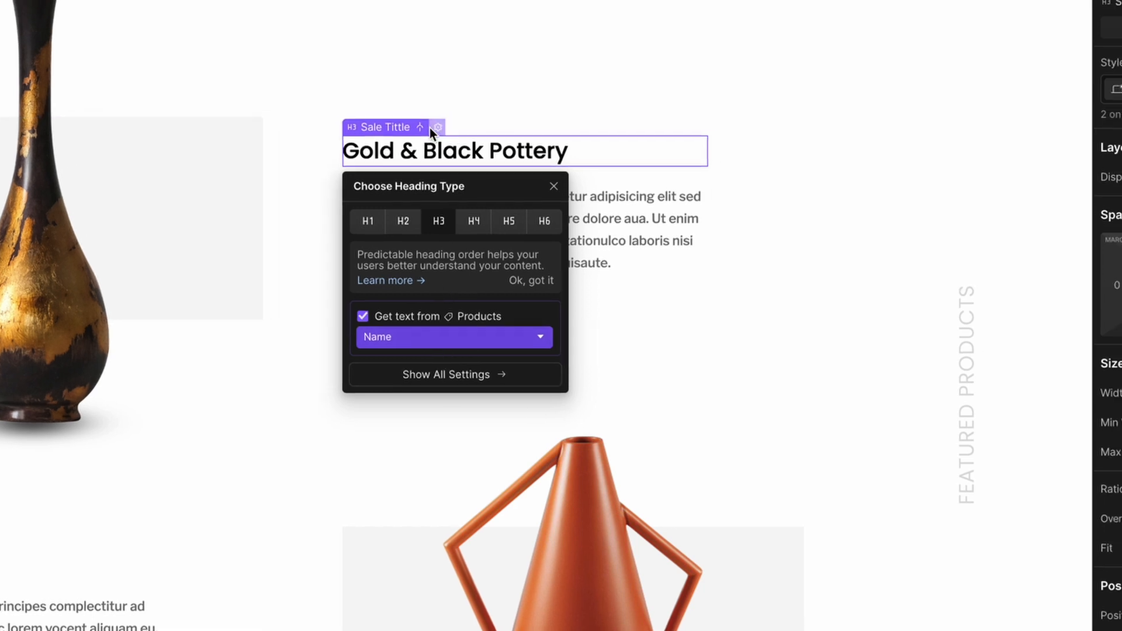
{"action": "left_click", "coordinate": [971, 21]}
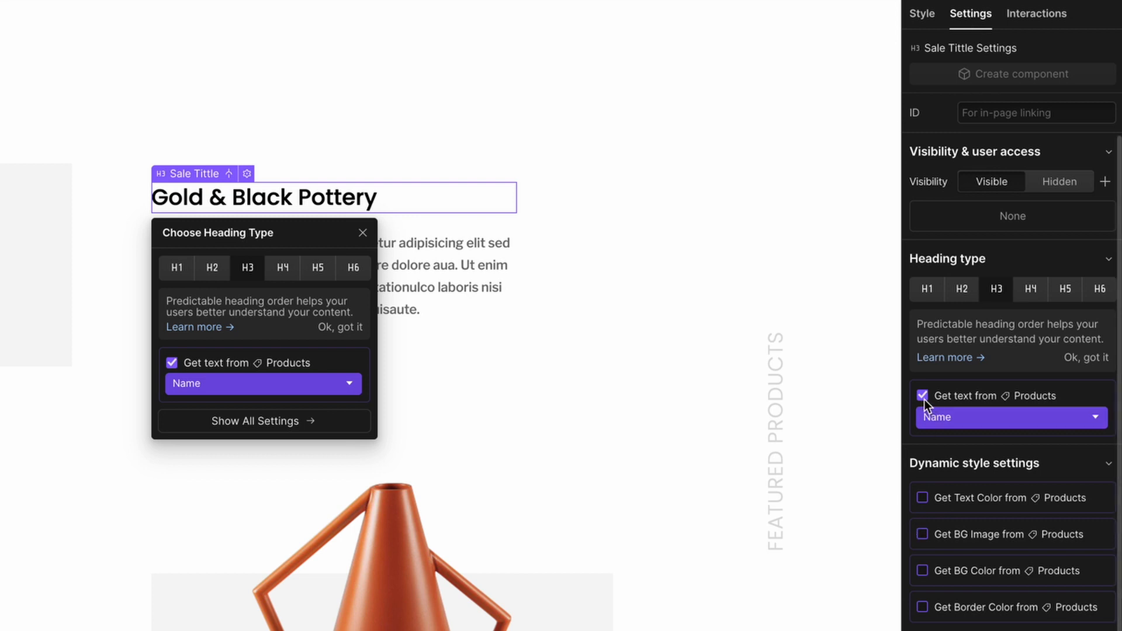
{"action": "left_click", "coordinate": [923, 397]}
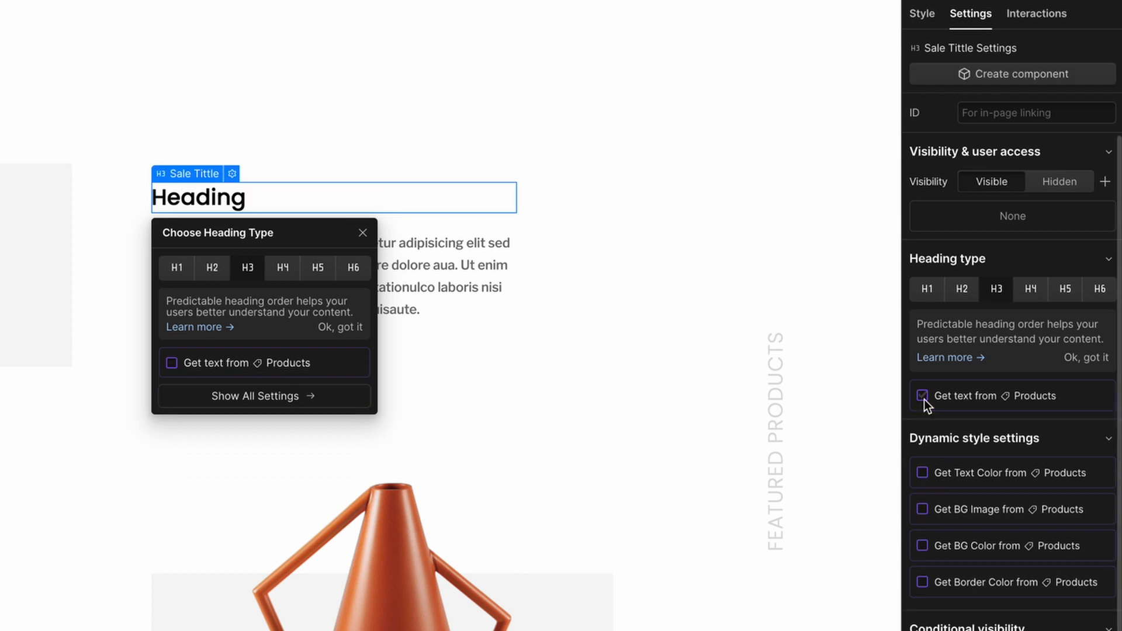
{"action": "double_click", "coordinate": [267, 196]}
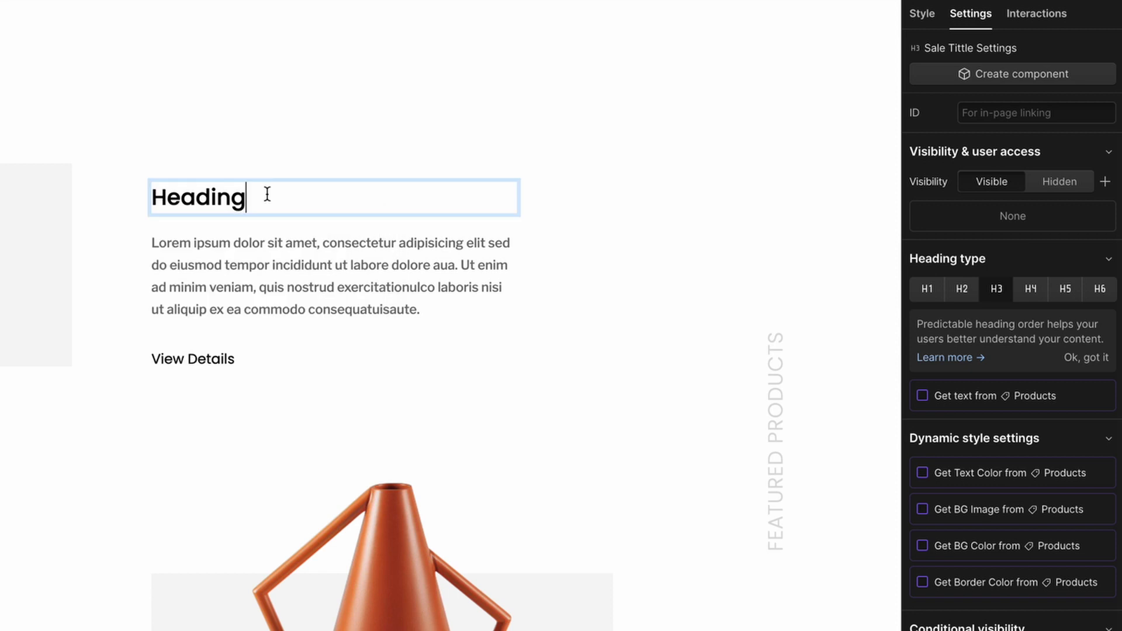
{"action": "left_click_drag", "start_coordinate": [246, 196], "coordinate": [155, 211]}
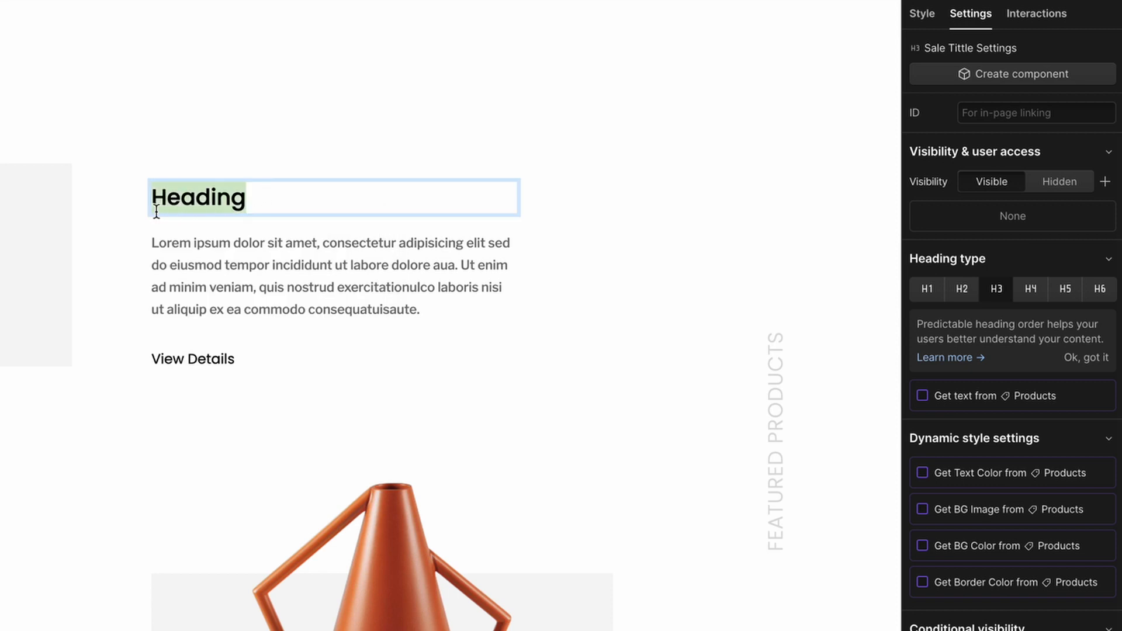
{"action": "key", "text": "ctrl+v"}
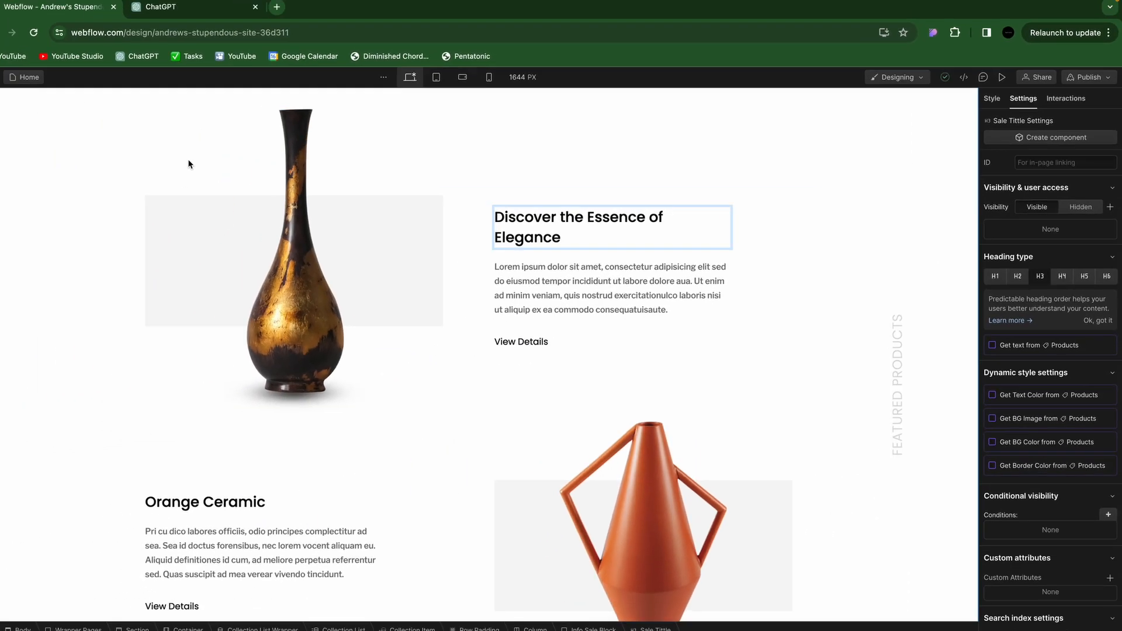
Copy the second title, "A Symphony of Flavors", from the ChatGPT reply and return to the Webflow page
{"action": "left_click", "coordinate": [181, 8]}
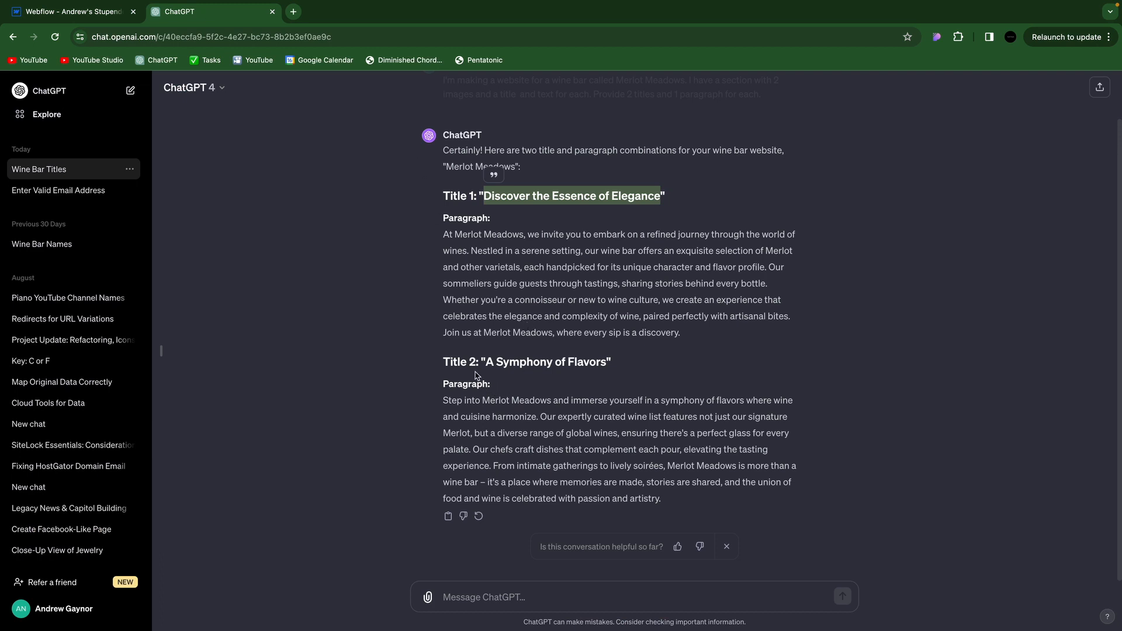
{"action": "left_click_drag", "start_coordinate": [485, 363], "coordinate": [605, 362]}
{"action": "key", "text": "ctrl+c"}
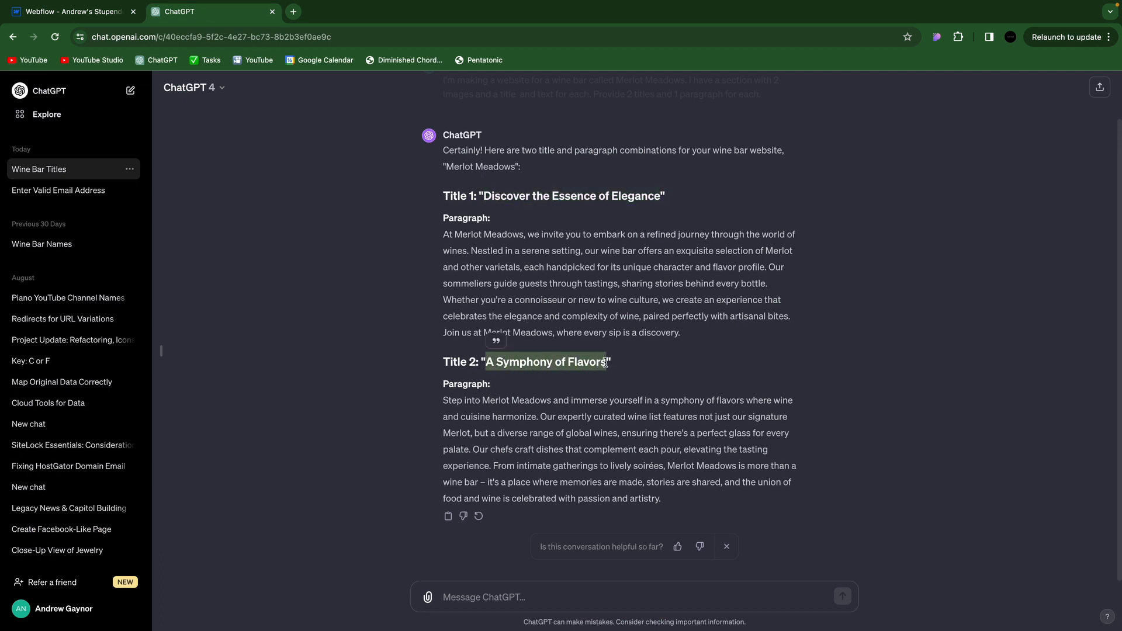
{"action": "left_click", "coordinate": [111, 13]}
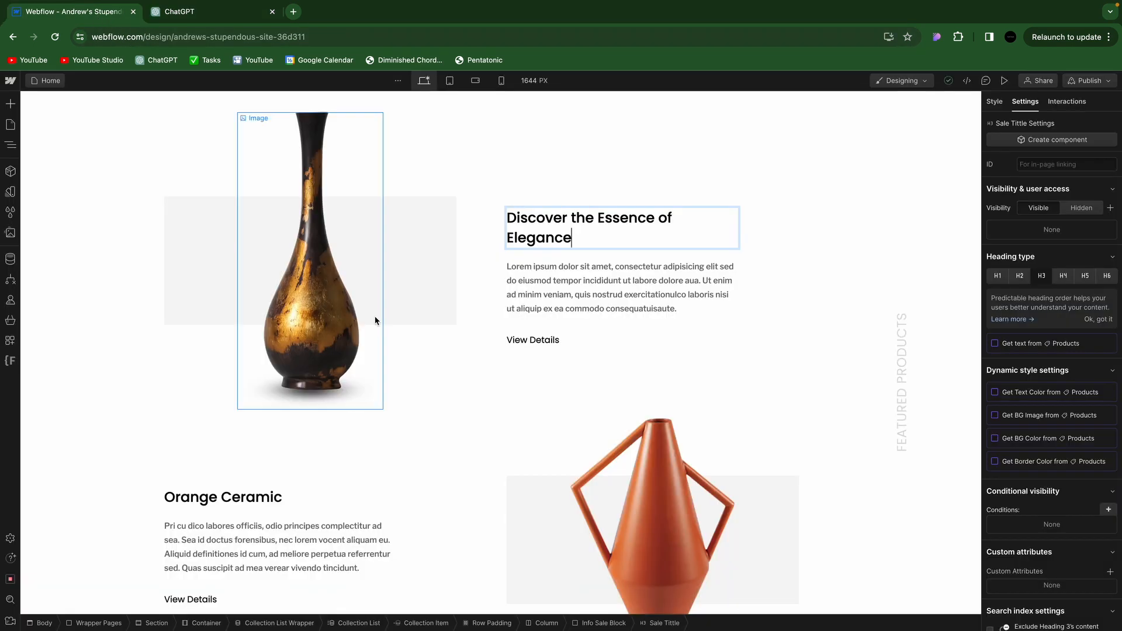
Unbind the "Orange Ceramic" heading from the Products name and replace its text with "A Symphony of Flavors"
{"action": "left_click", "coordinate": [243, 501]}
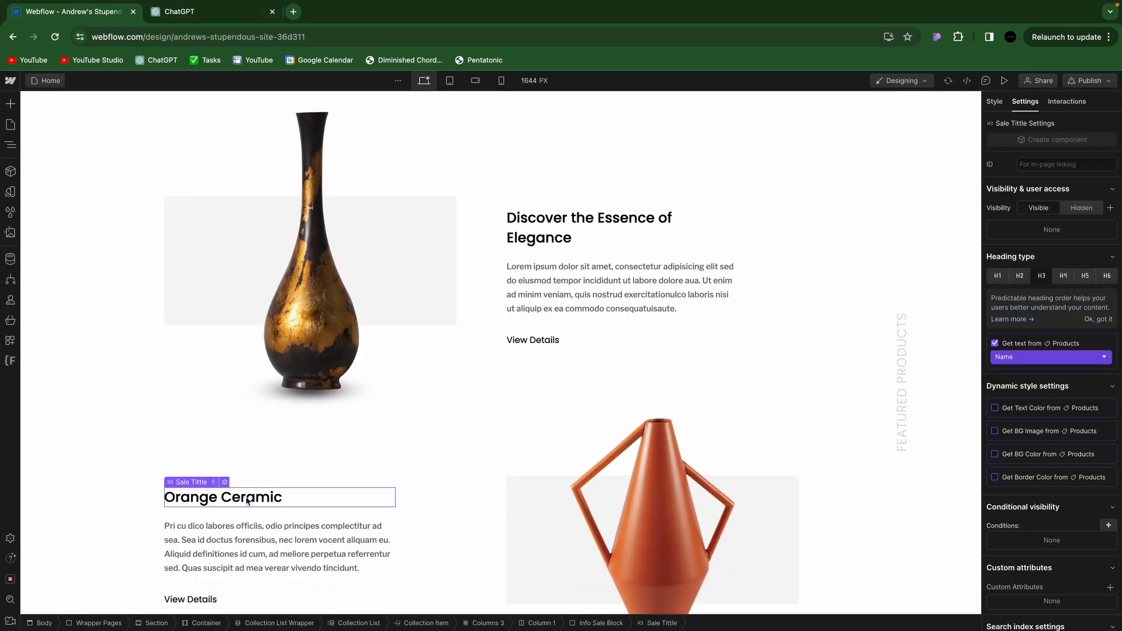
{"action": "left_click", "coordinate": [1027, 362]}
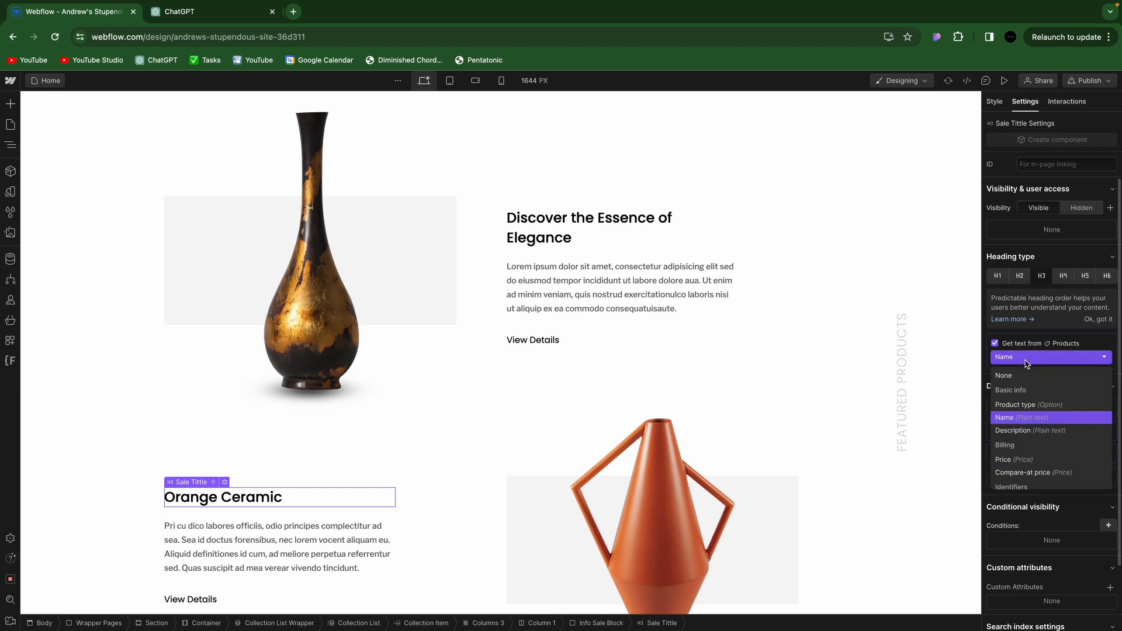
{"action": "left_click", "coordinate": [1024, 363]}
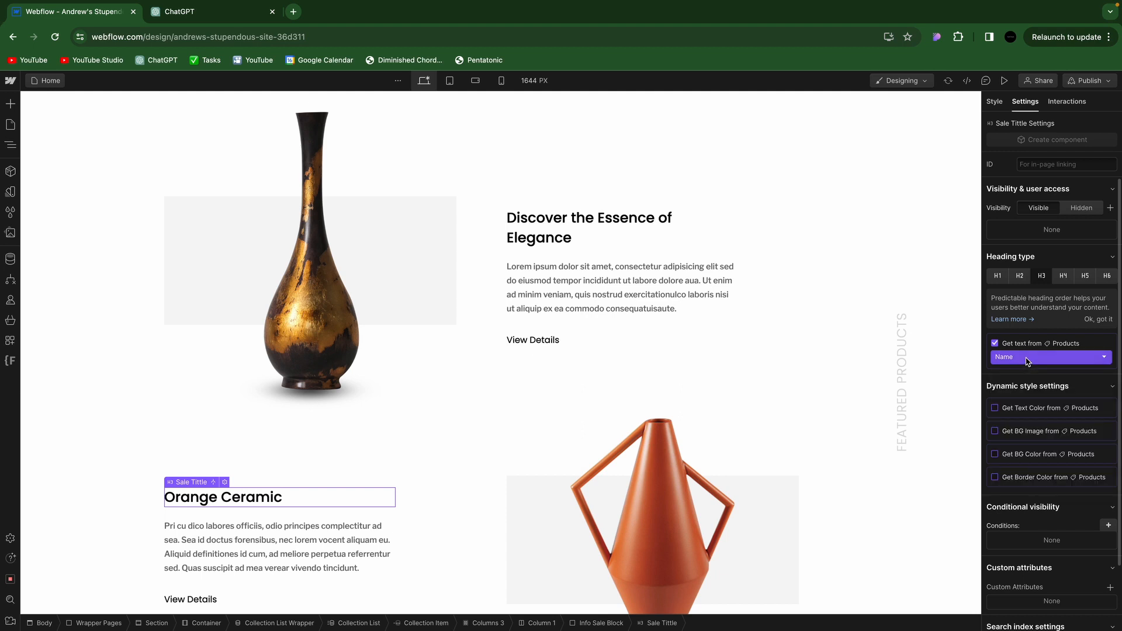
{"action": "left_click", "coordinate": [996, 343]}
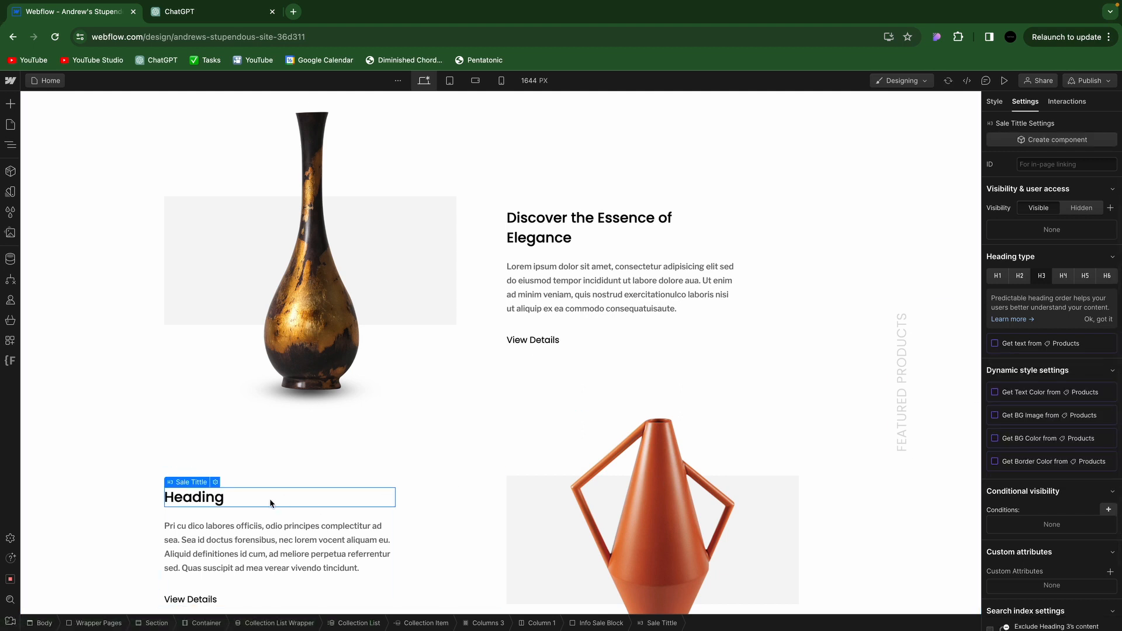
{"action": "double_click", "coordinate": [228, 500]}
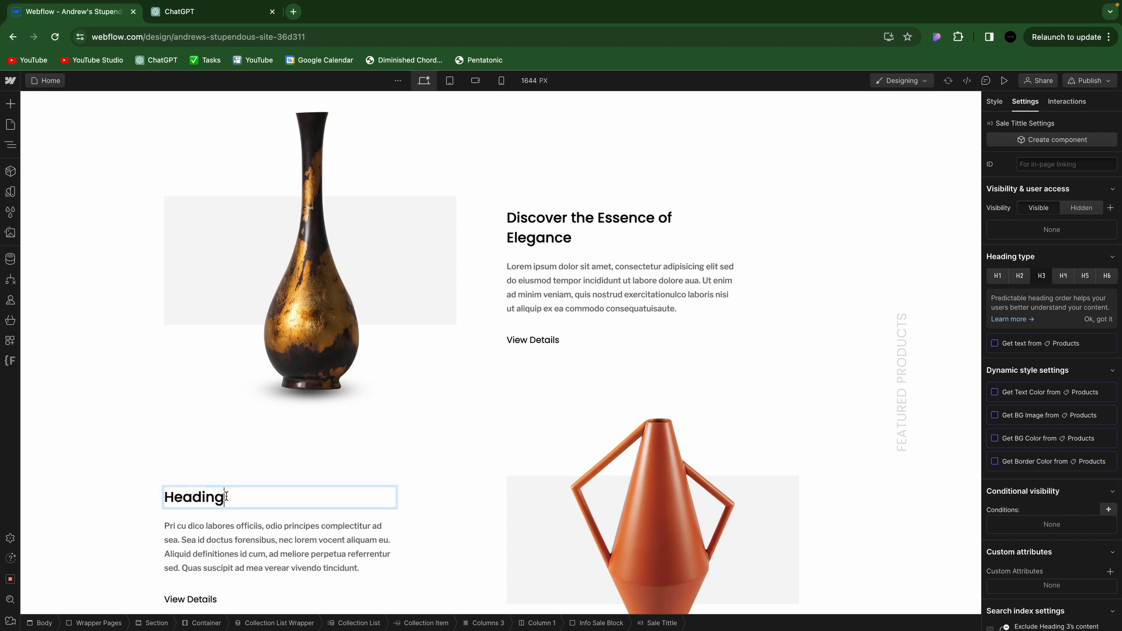
{"action": "left_click_drag", "start_coordinate": [227, 498], "coordinate": [171, 496]}
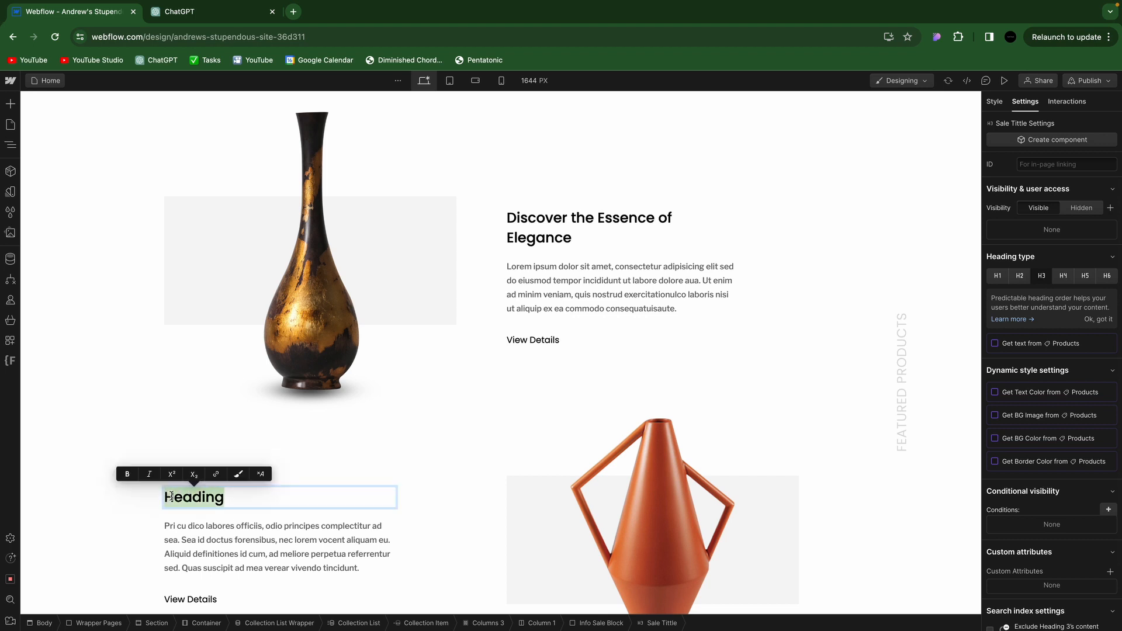
{"action": "key", "text": "ctrl+v"}
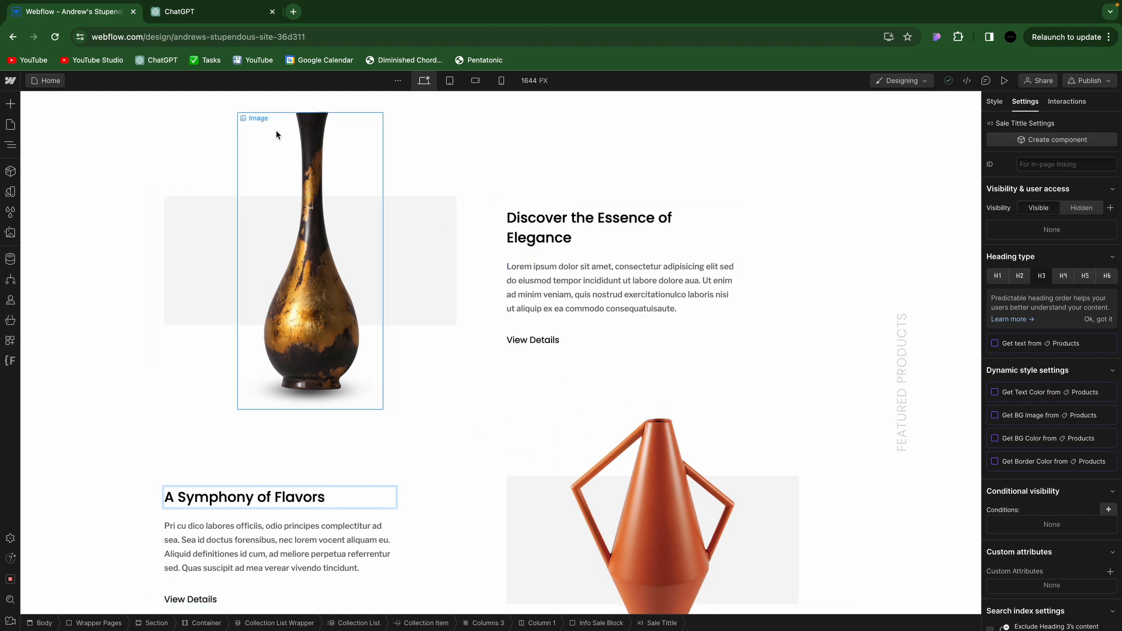
In the ChatGPT reply, copy the first paragraph's opening sentence, "At Merlot Meadows, we invite you to embark on a refined journey through the world of wines."
{"action": "left_click", "coordinate": [216, 17]}
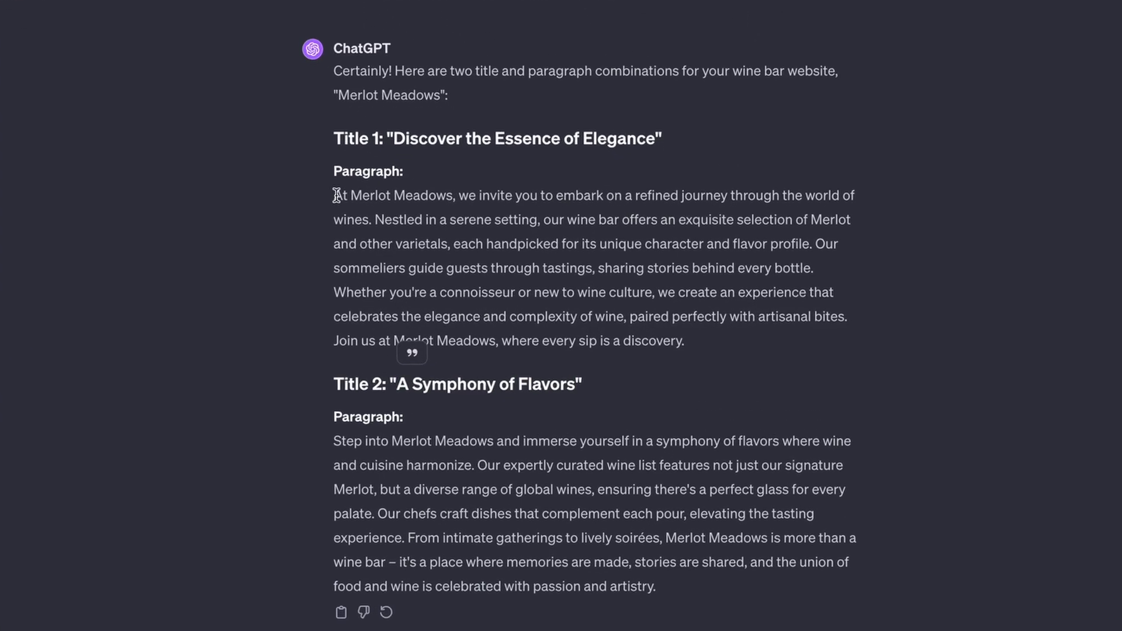
{"action": "left_click_drag", "start_coordinate": [444, 233], "coordinate": [480, 230]}
{"action": "left_click_drag", "start_coordinate": [307, 156], "coordinate": [648, 173]}
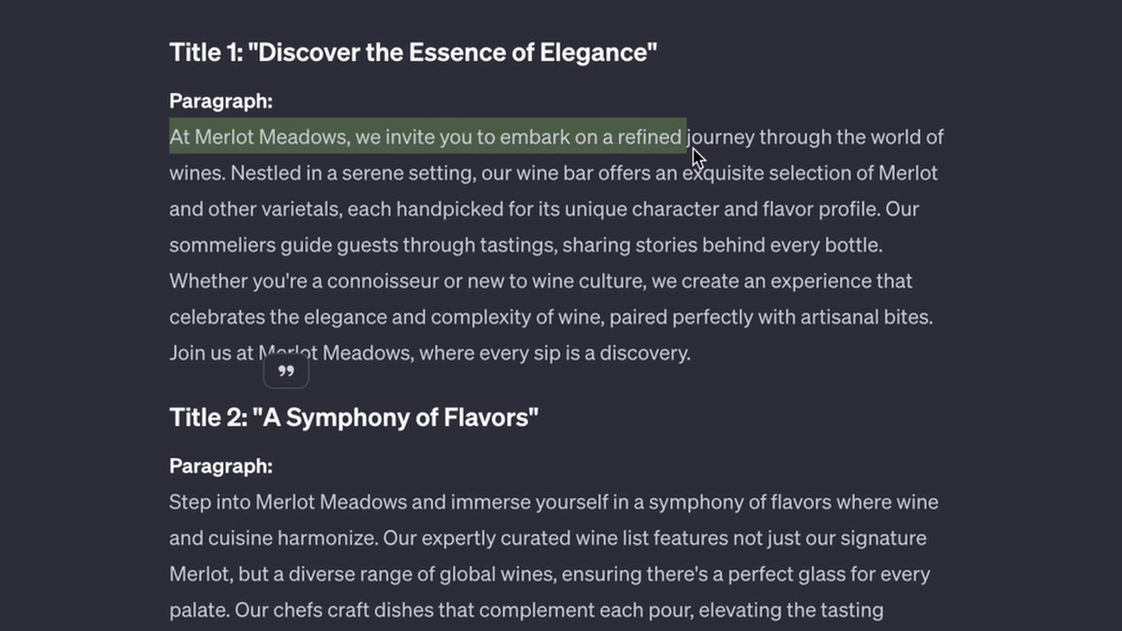
{"action": "left_click_drag", "start_coordinate": [761, 150], "coordinate": [231, 173]}
{"action": "key", "text": "ctrl+c"}
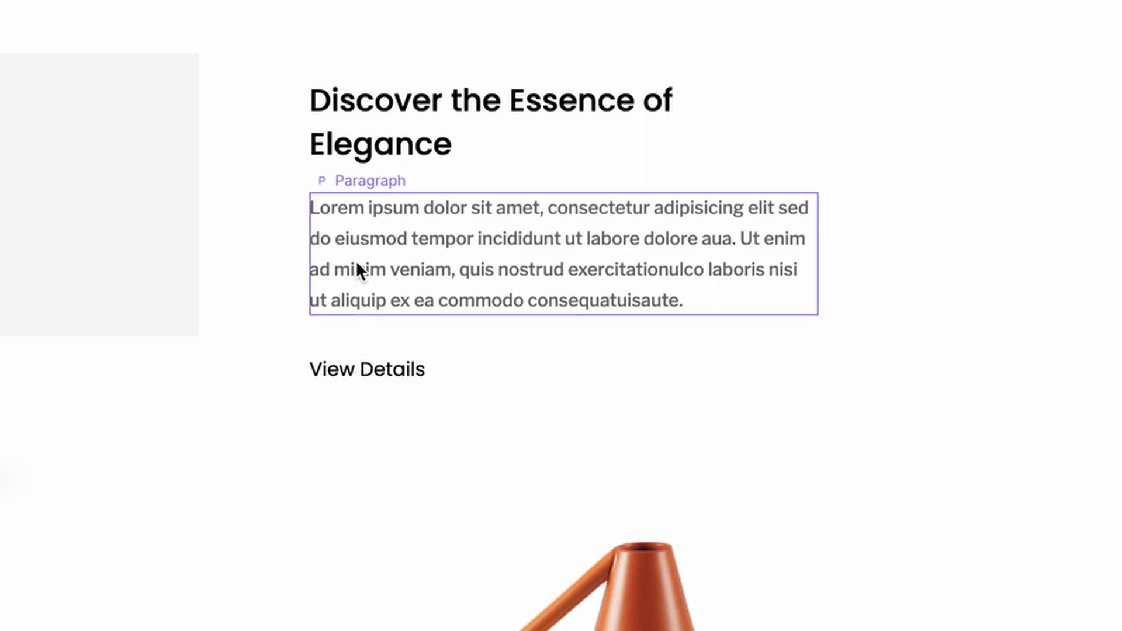
In Webflow, unbind the paragraph under "Discover the Essence of Elegance" from the Products description and replace its text with the copied sentence
{"action": "left_click", "coordinate": [358, 268]}
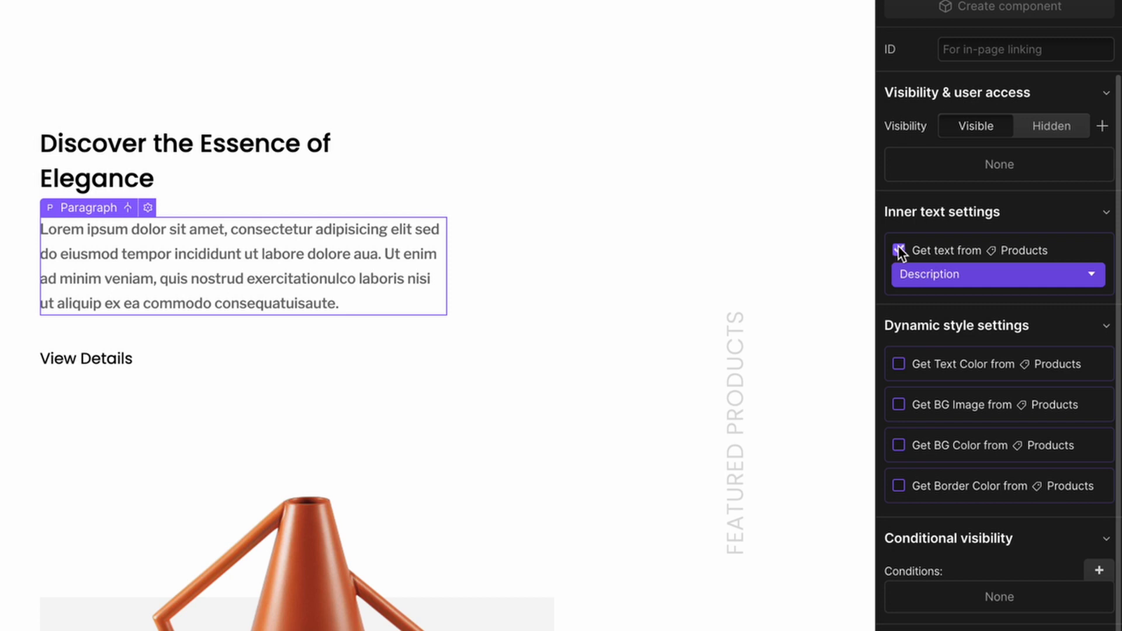
{"action": "left_click", "coordinate": [899, 251]}
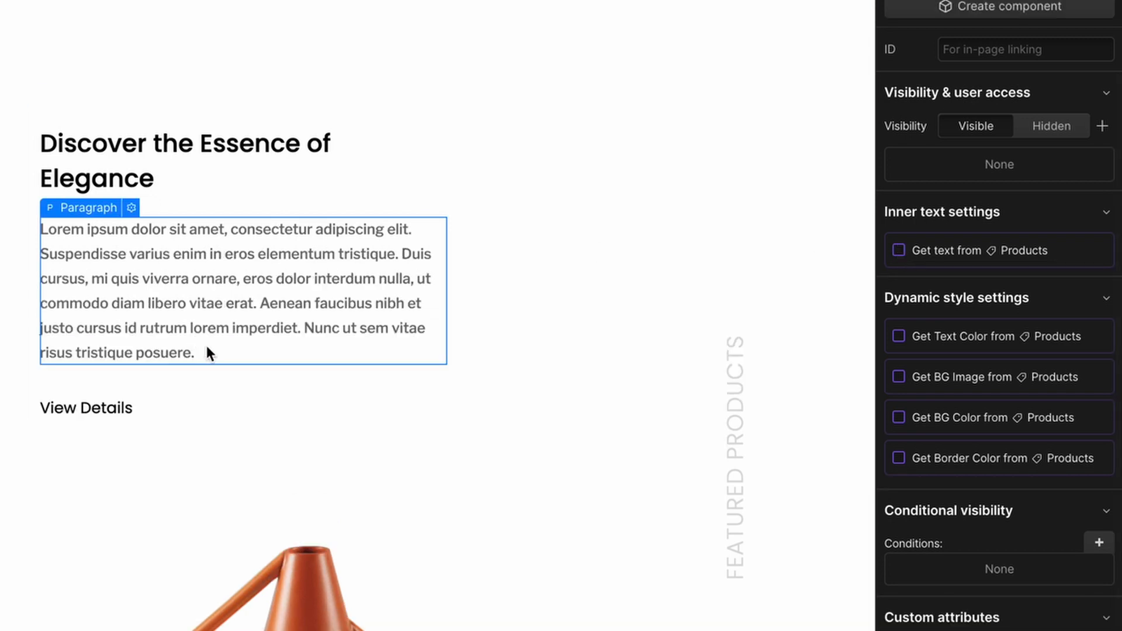
{"action": "double_click", "coordinate": [118, 279]}
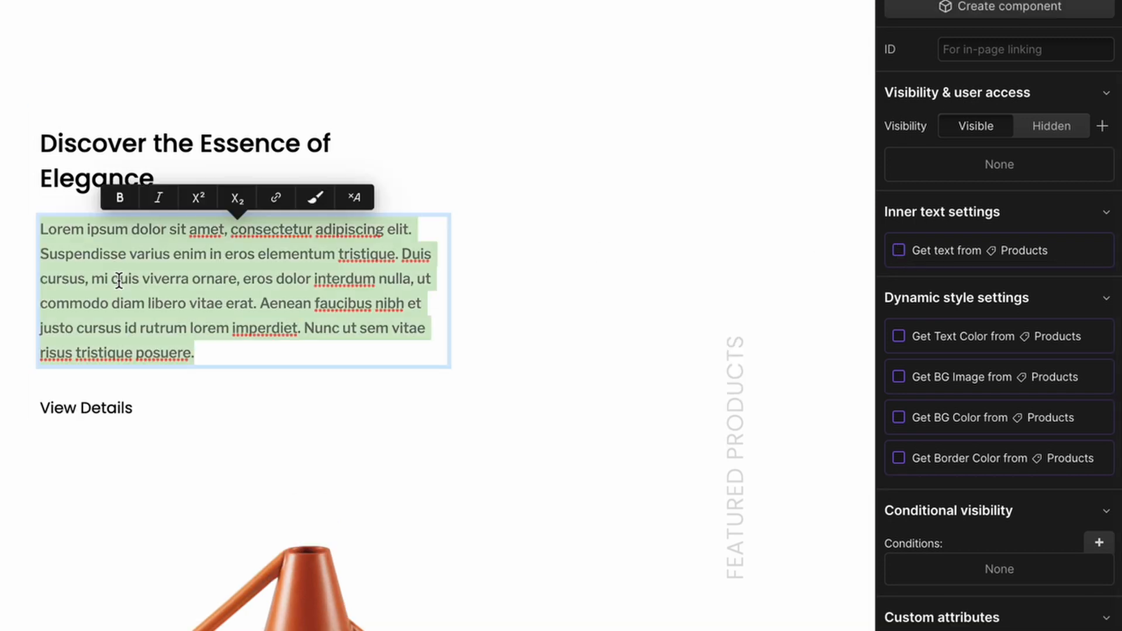
{"action": "key", "text": "ctrl+v"}
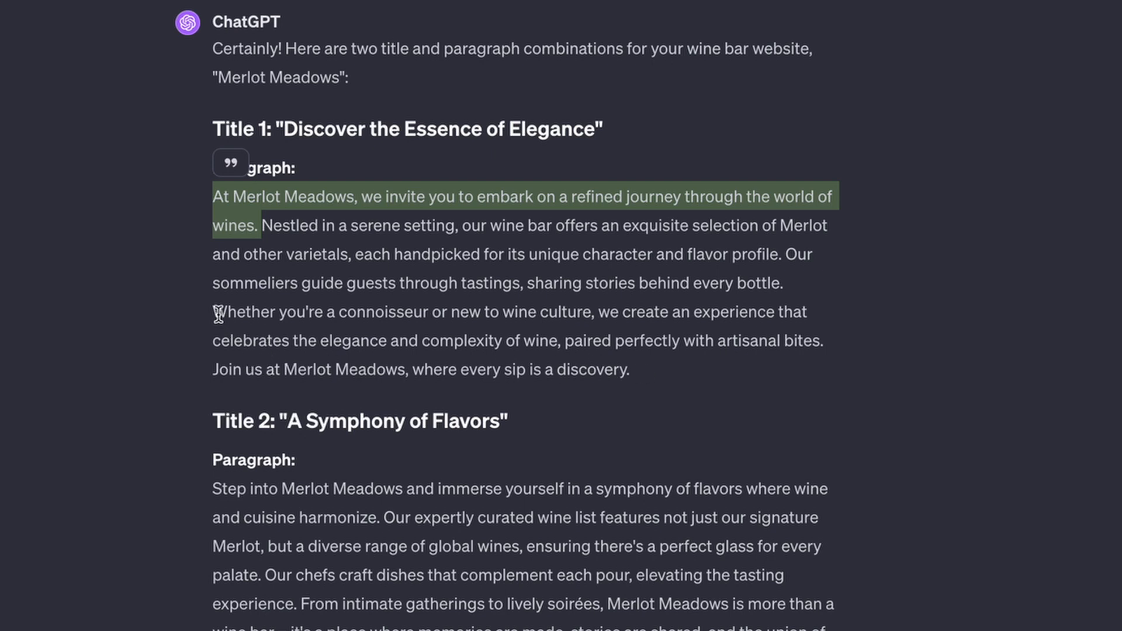
Append ChatGPT's sentence "Whether you're a connoisseur or new to wine culture, we create an experience that celebrates the elegance and complexity of wine." to the paragraph
{"action": "left_click_drag", "start_coordinate": [213, 311], "coordinate": [557, 350]}
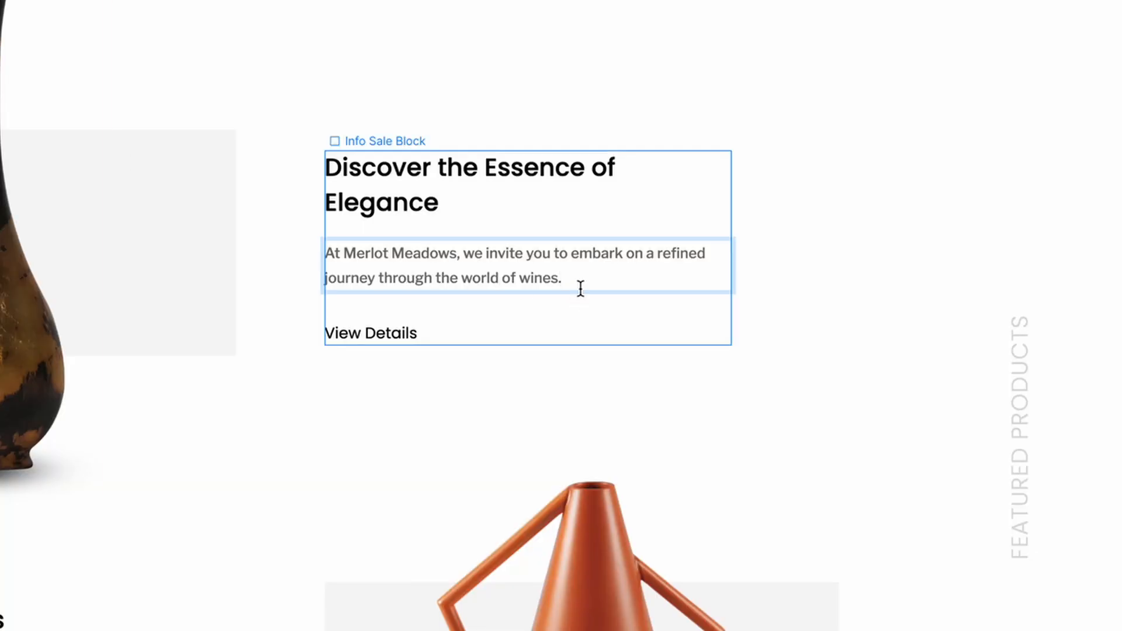
{"action": "left_click", "coordinate": [586, 282]}
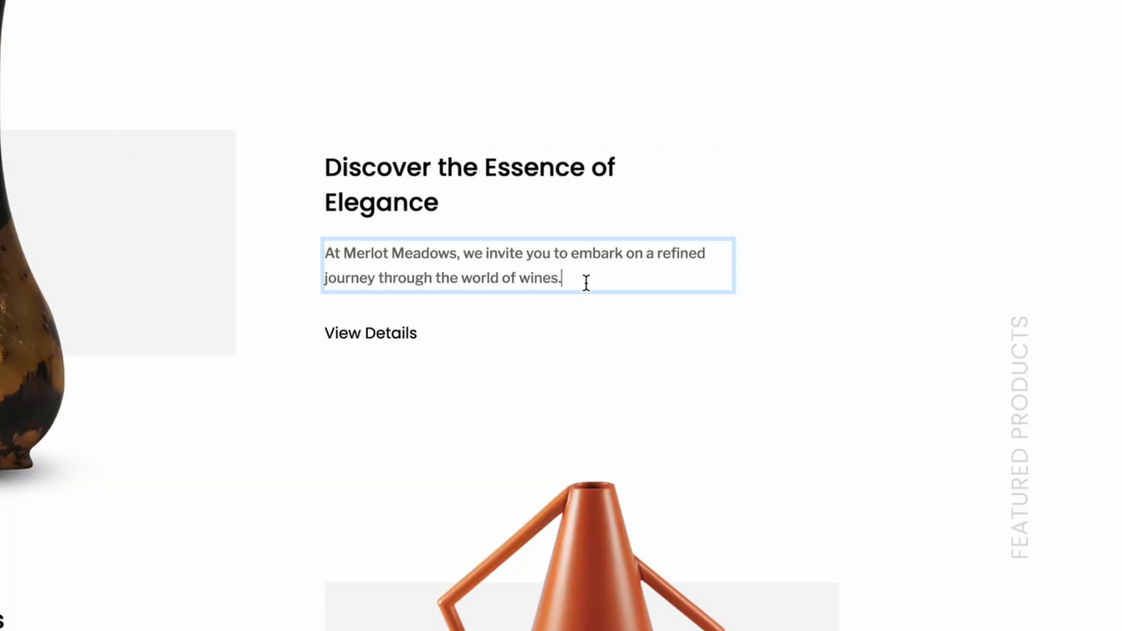
{"action": "type", "text": "Whether you're a connoisseur or new to wine culture, we create an experience that celebrates the elegance and complexity of wine"}
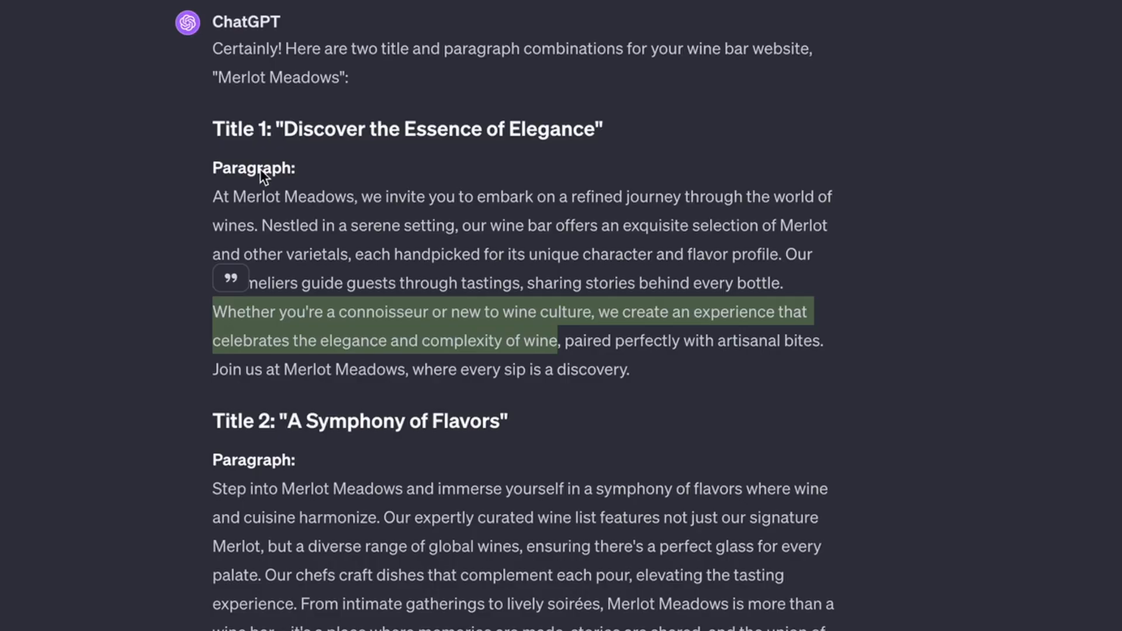
Append ChatGPT's closing sentence, "Join us at Merlot Meadows, where every sip is a discovery.", on its own line of the paragraph
{"action": "left_click_drag", "start_coordinate": [214, 369], "coordinate": [678, 390]}
{"action": "key", "text": "ctrl+c"}
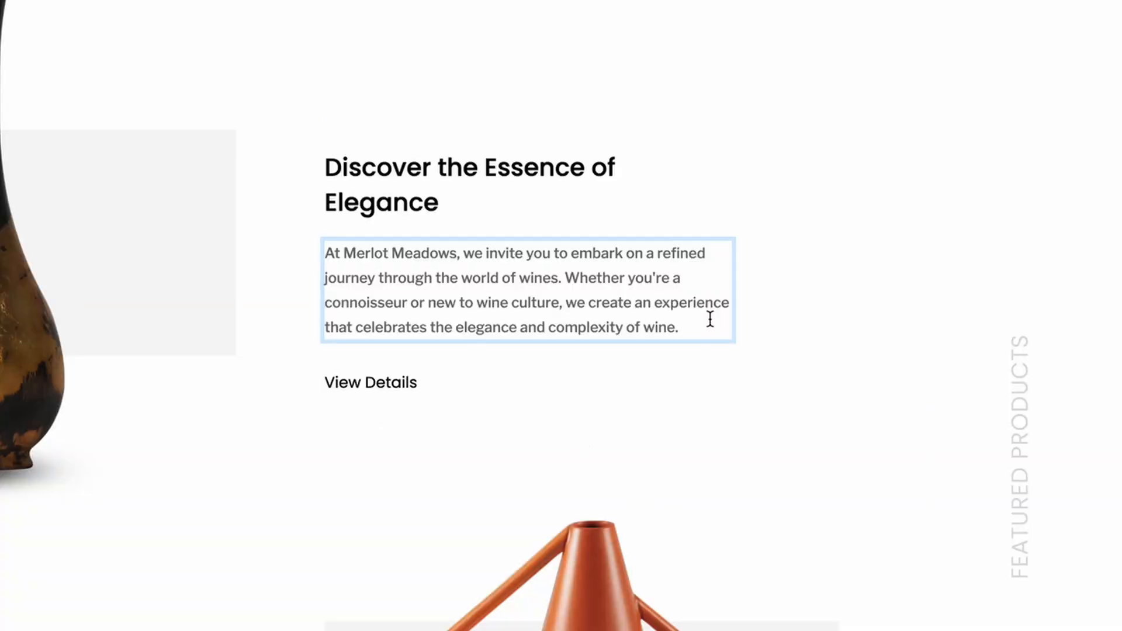
{"action": "key", "text": "ctrl+v"}
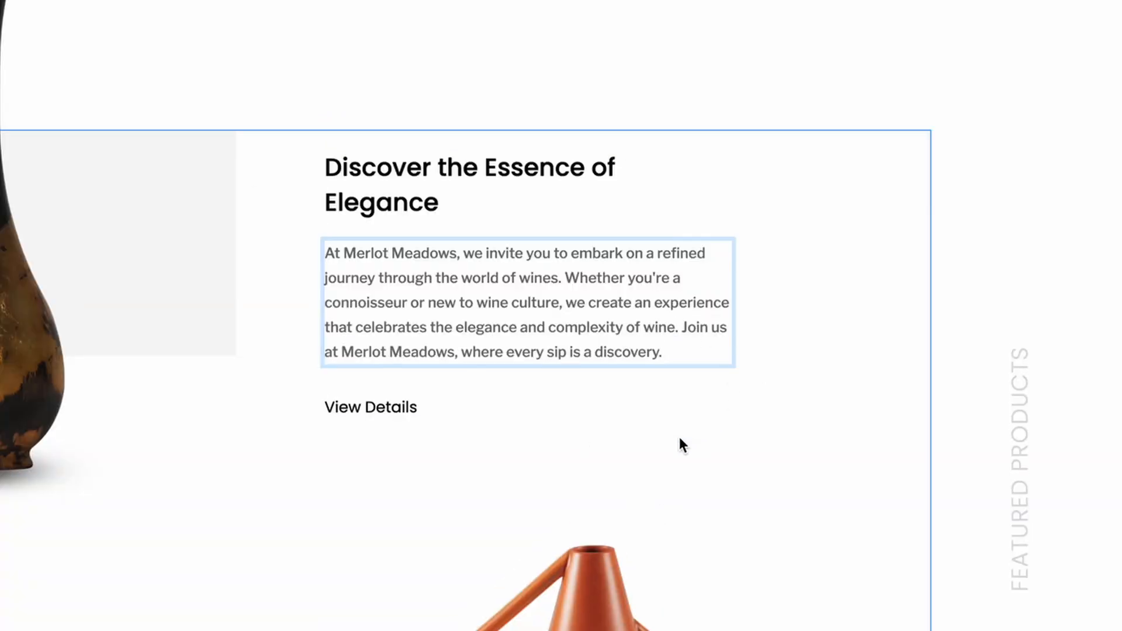
{"action": "left_click", "coordinate": [683, 326]}
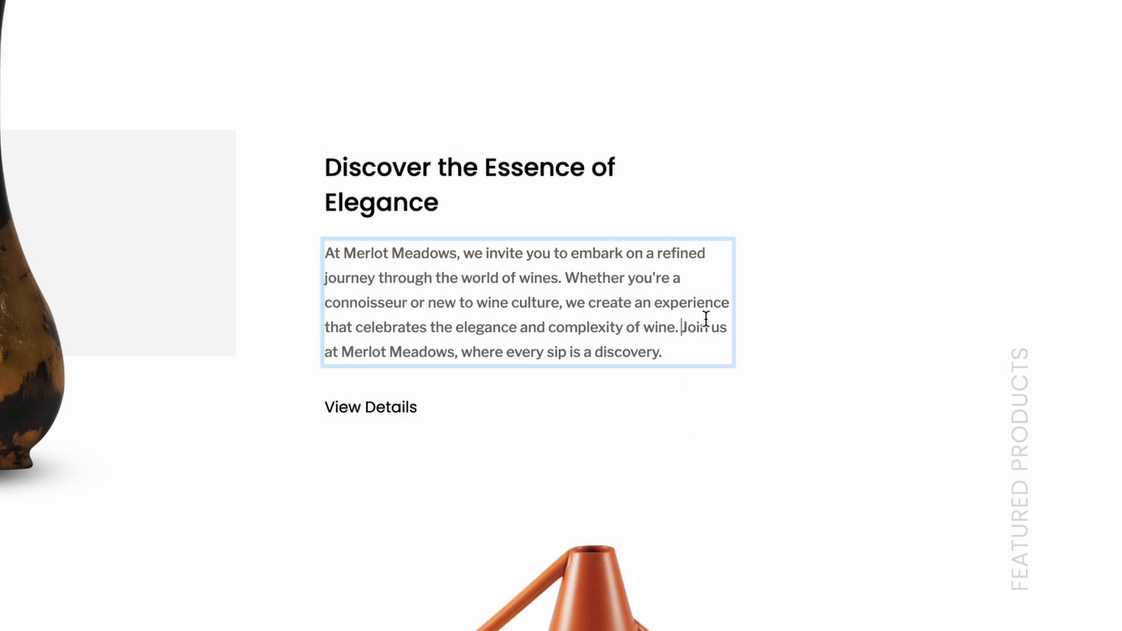
{"action": "key", "text": "Return"}
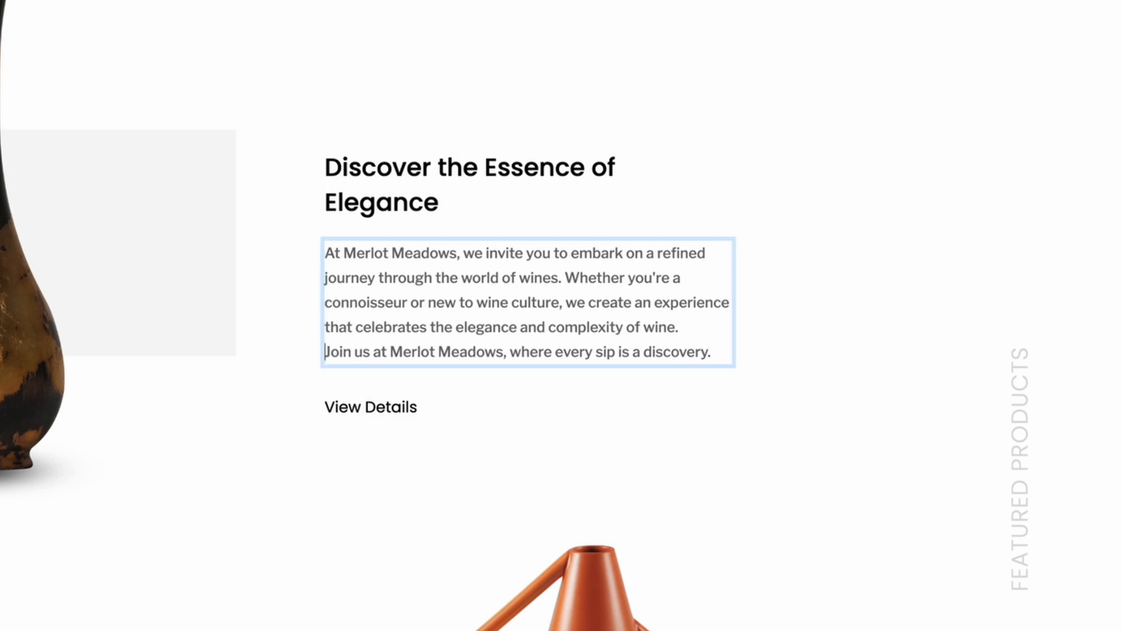
{"action": "left_click", "coordinate": [553, 485]}
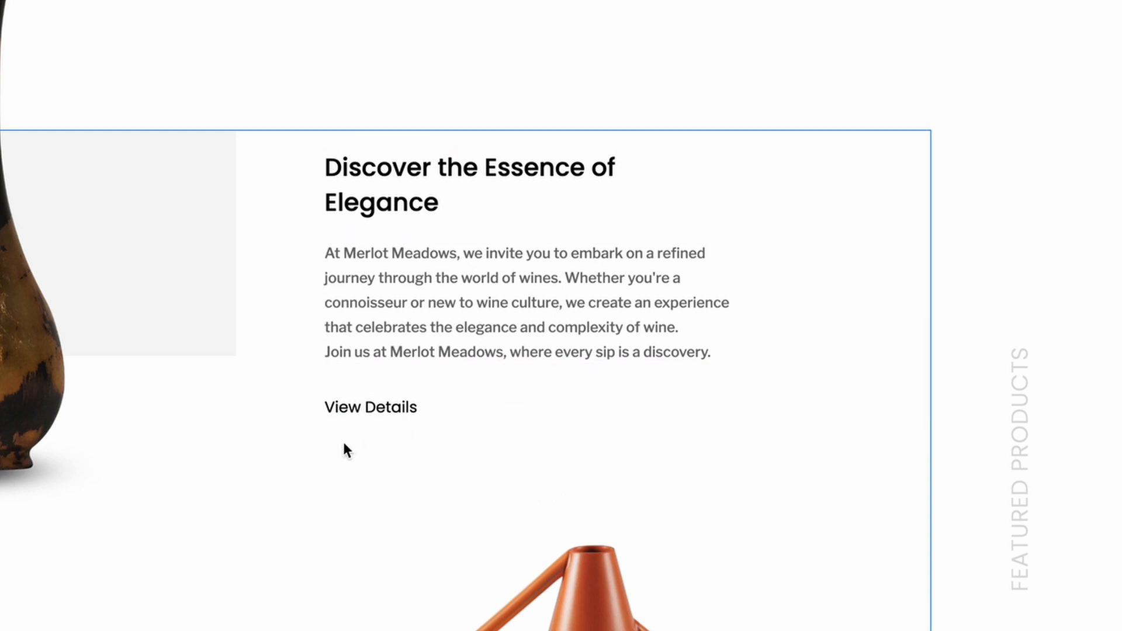
Delete the View Details link below the "Discover the Essence of Elegance" paragraph
{"action": "left_click", "coordinate": [362, 406]}
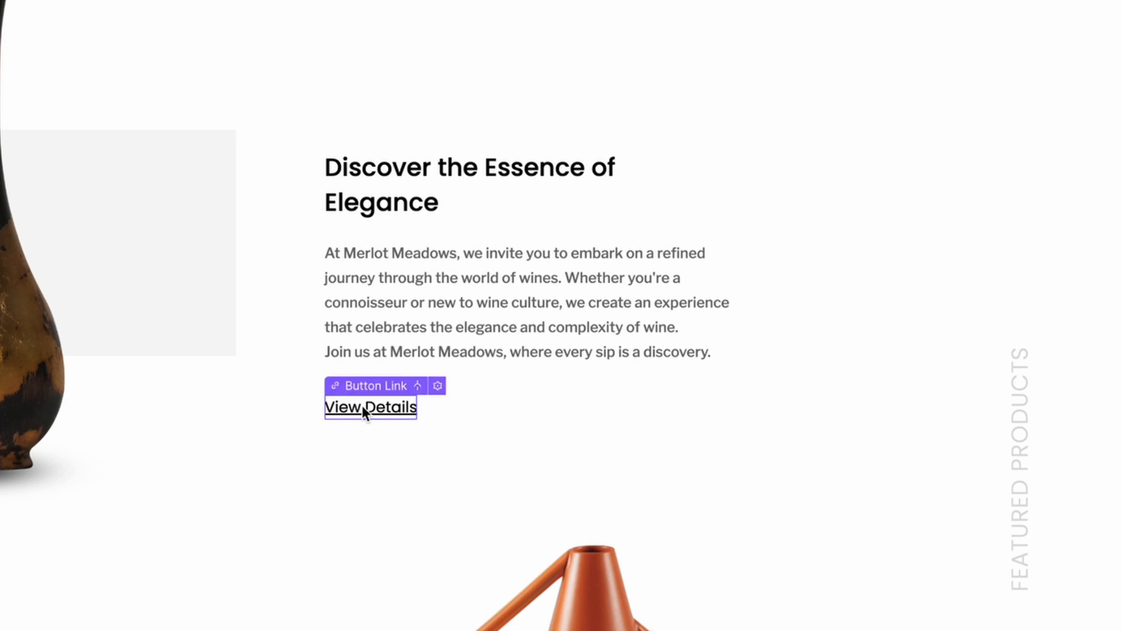
{"action": "key", "text": "Delete"}
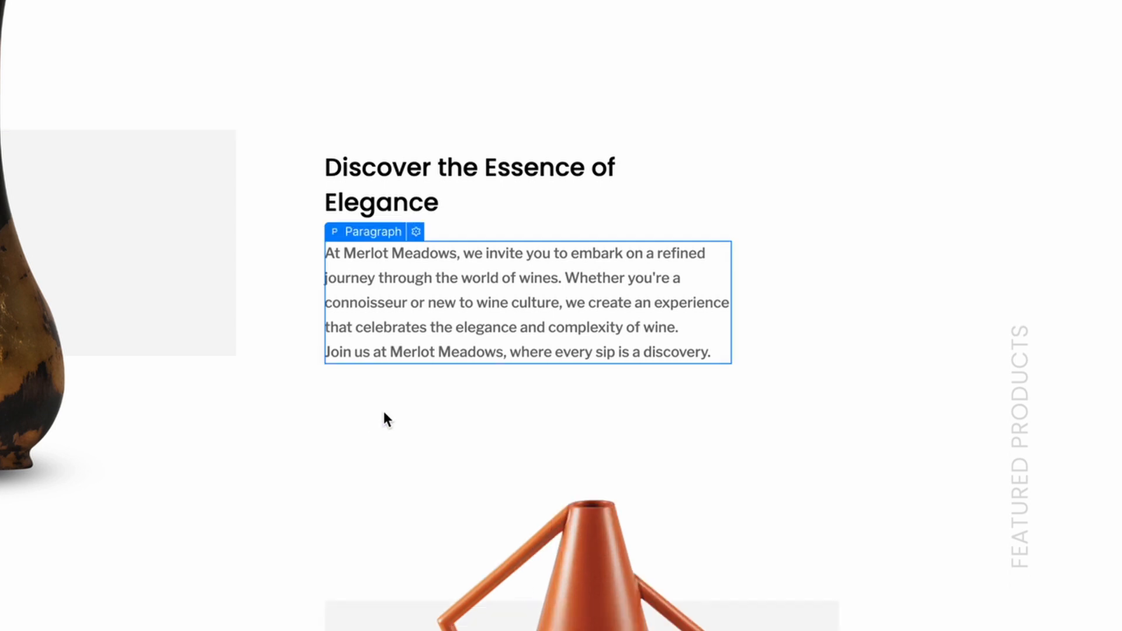
{"action": "left_click", "coordinate": [315, 462]}
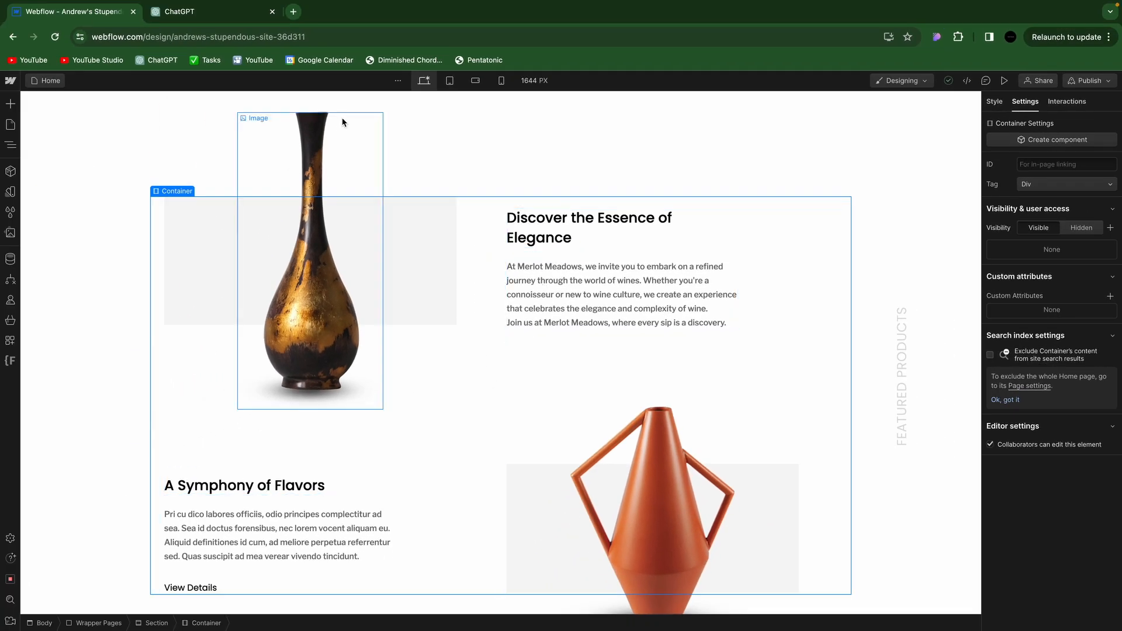
Unbind the "A Symphony of Flavors" paragraph from Products and replace it with ChatGPT's "Step into Merlot Meadows and immerse yourself in a symphony of flavors."
{"action": "left_click", "coordinate": [182, 12]}
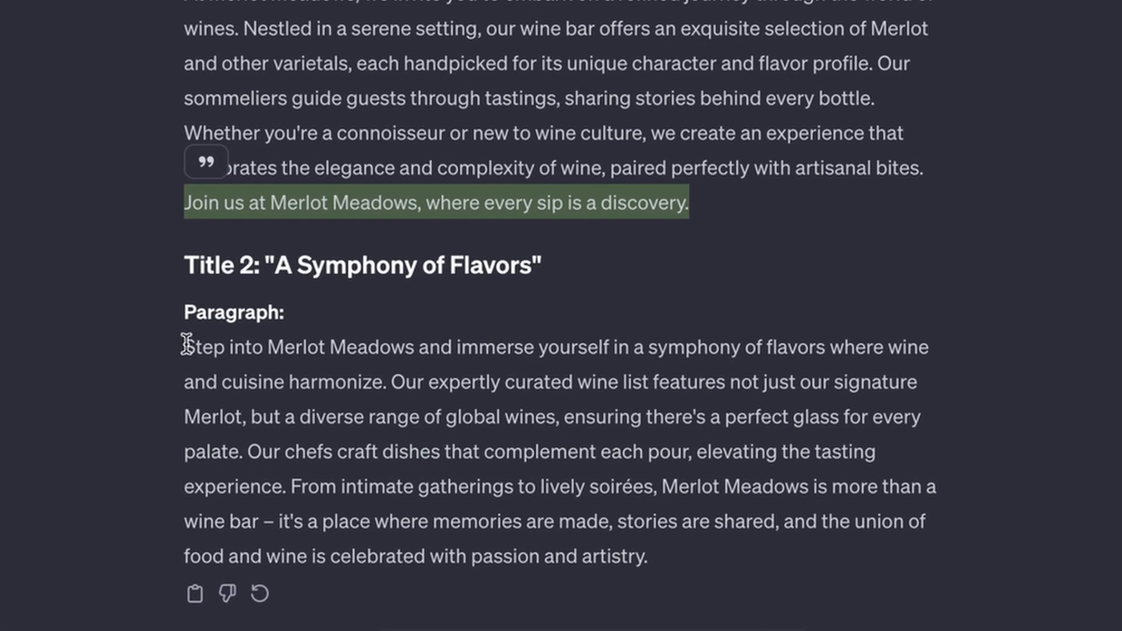
{"action": "left_click_drag", "start_coordinate": [185, 347], "coordinate": [824, 344]}
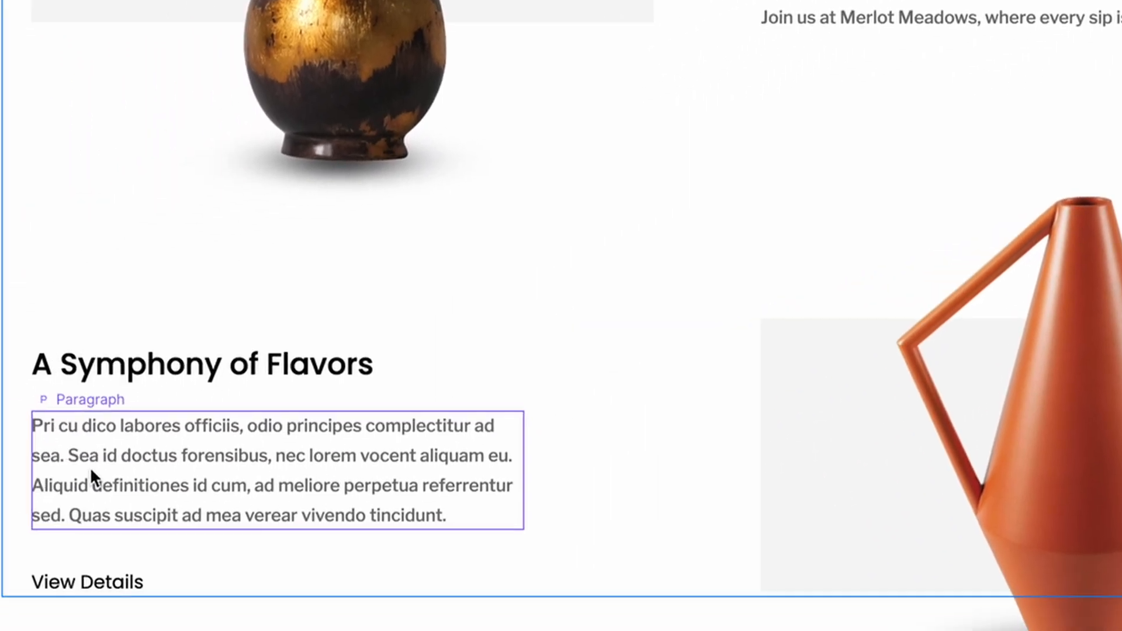
{"action": "double_click", "coordinate": [91, 470]}
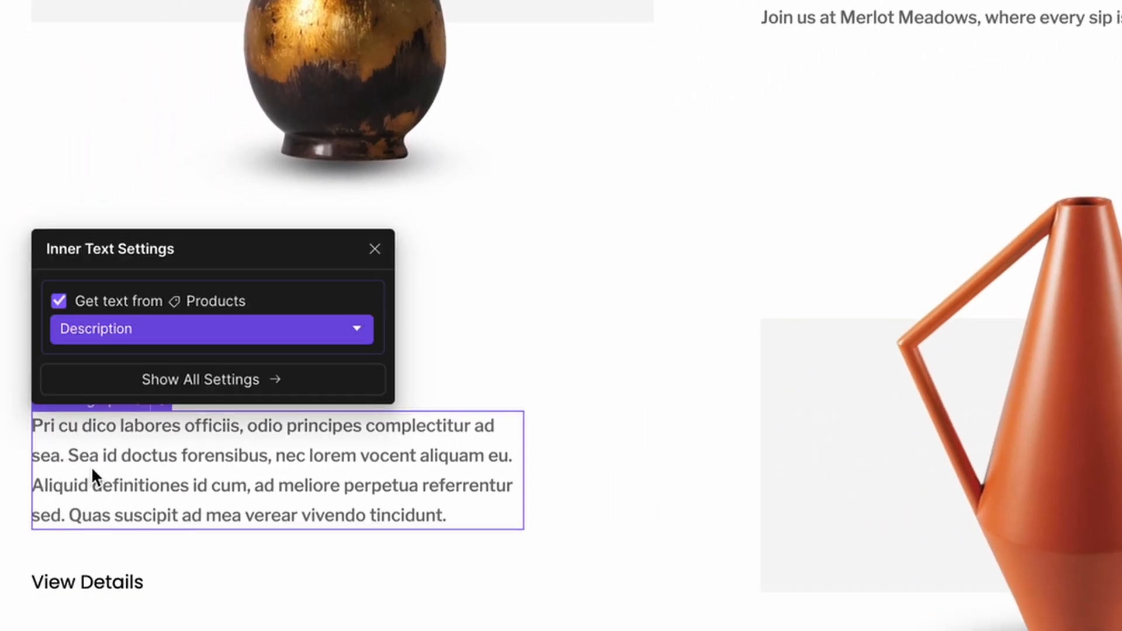
{"action": "left_click", "coordinate": [59, 301]}
{"action": "left_click", "coordinate": [247, 553]}
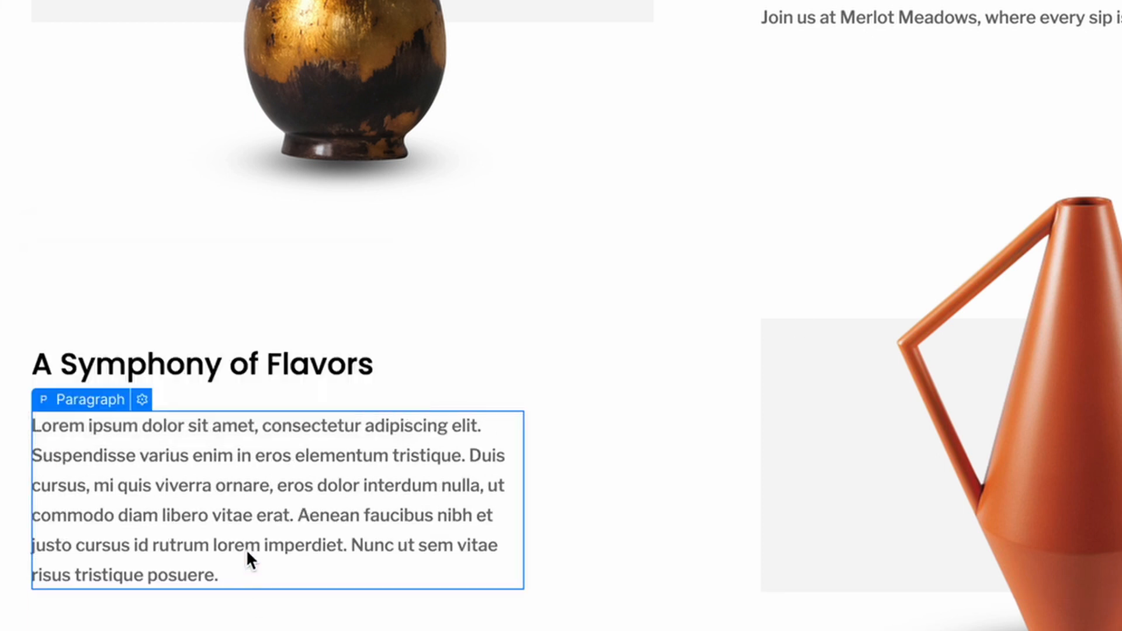
{"action": "left_click_drag", "start_coordinate": [219, 568], "coordinate": [101, 497]}
{"action": "double_click", "coordinate": [102, 495]}
{"action": "key", "text": "BackSpace"}
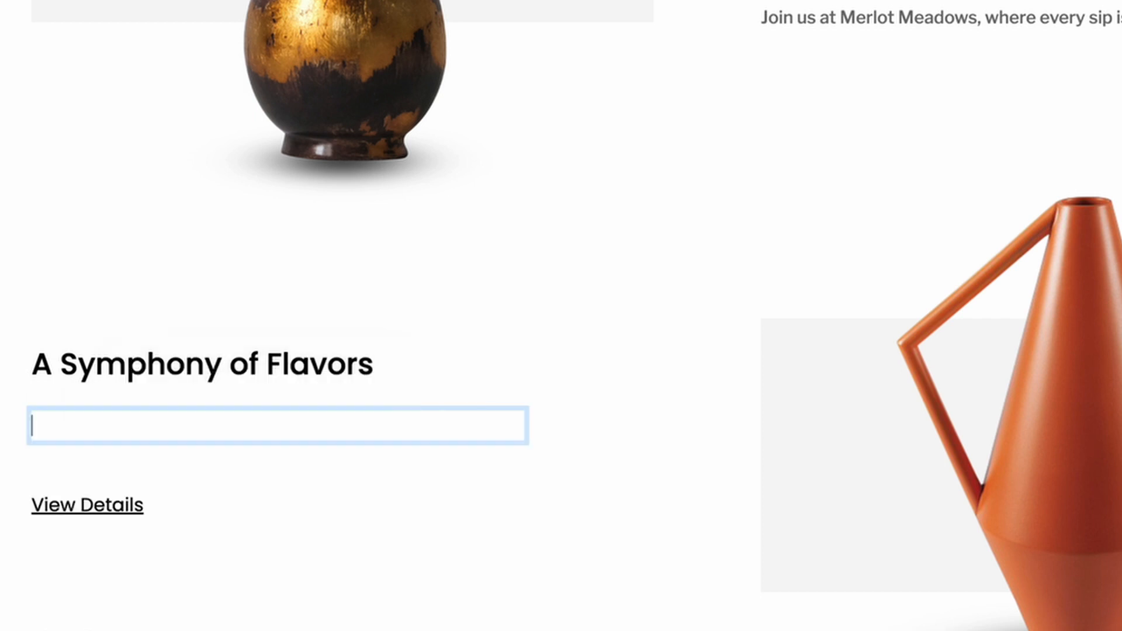
{"action": "type", "text": "Step into Merlot Meadows and immerse yourself in a symphony of flavors."}
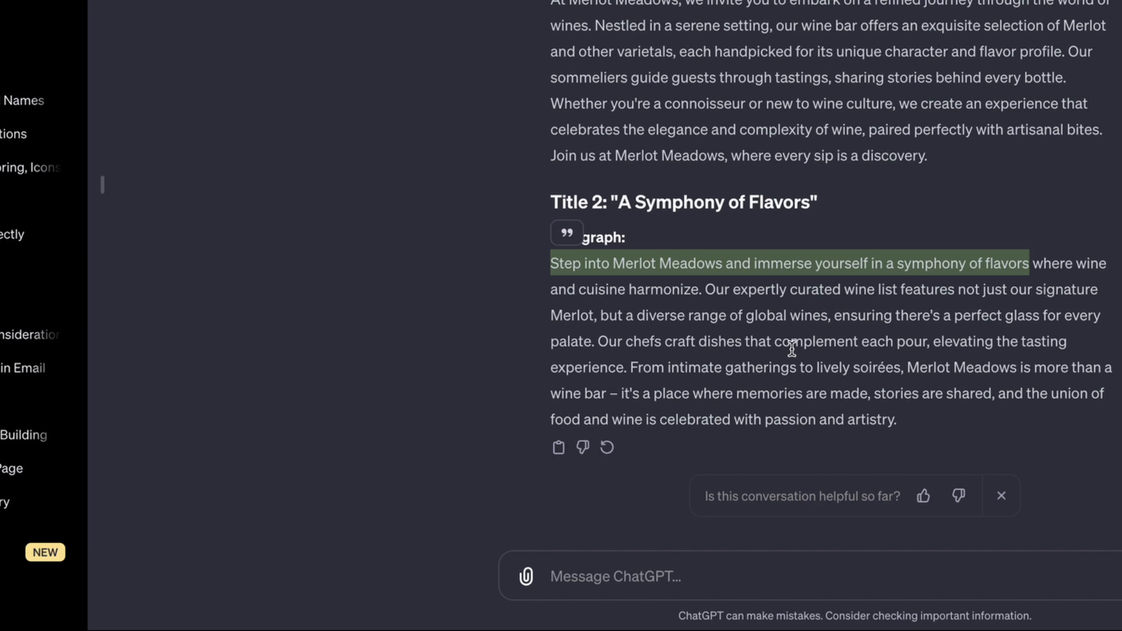
Append ChatGPT's "Our expertly curated wine list" sentence and, on a new line, its closing text from "Merlot Meadows is more than a wine bar"
{"action": "left_click_drag", "start_coordinate": [706, 288], "coordinate": [595, 348]}
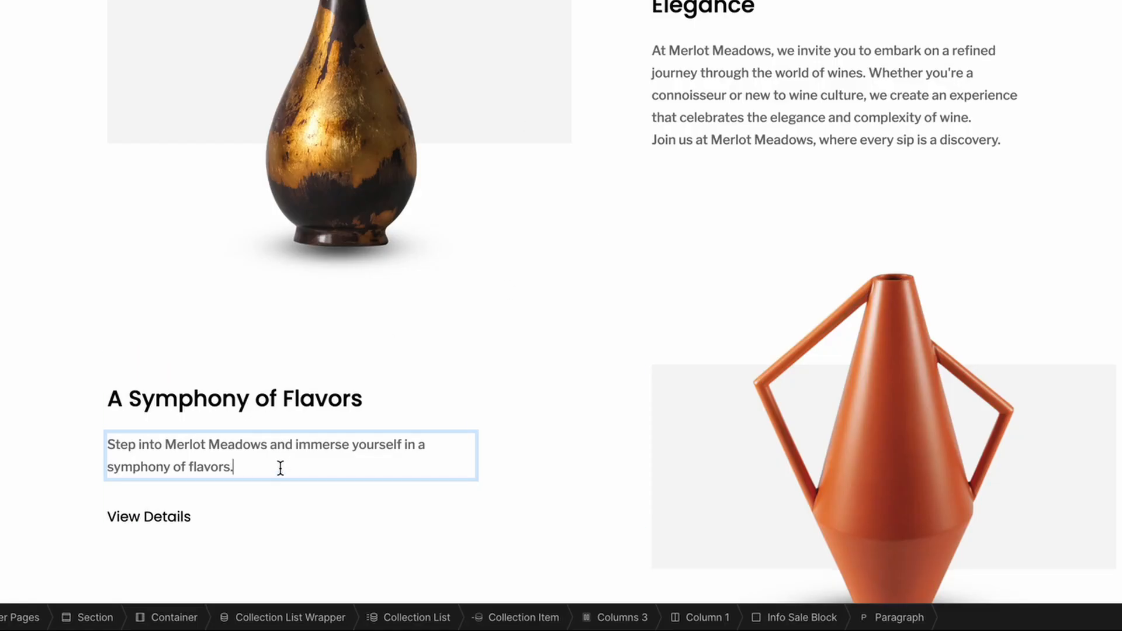
{"action": "type", "text": "Our expertly curated wine list features not just our signature Merlot, but a diverse range of global wines, ensuring there's a perfect glass for every palate."}
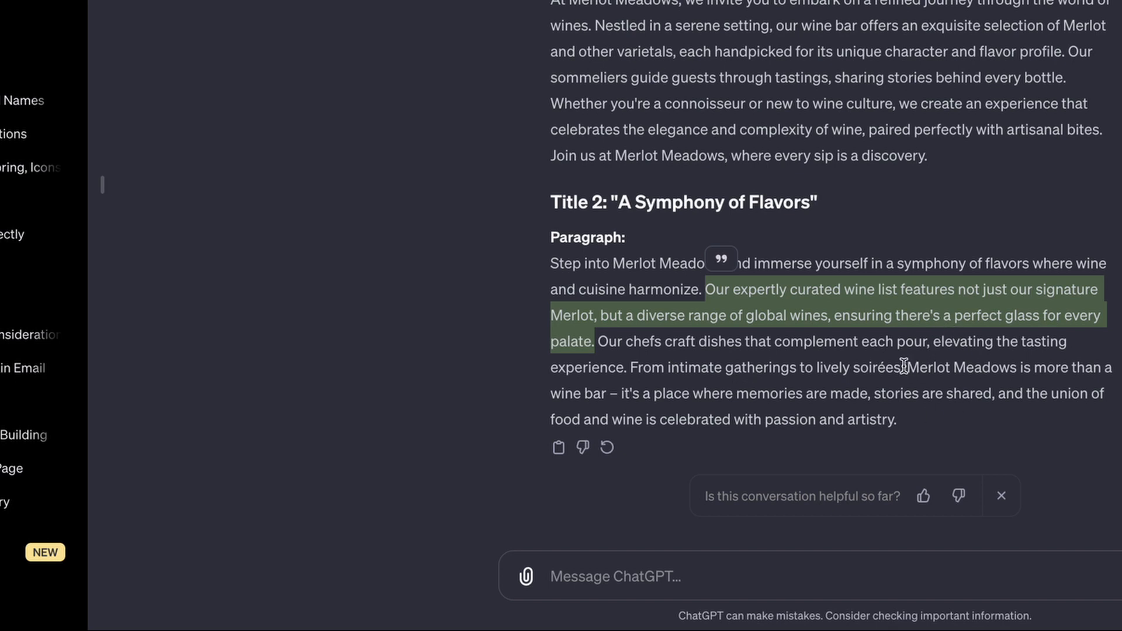
{"action": "left_click_drag", "start_coordinate": [907, 367], "coordinate": [918, 416]}
{"action": "key", "text": "ctrl+c"}
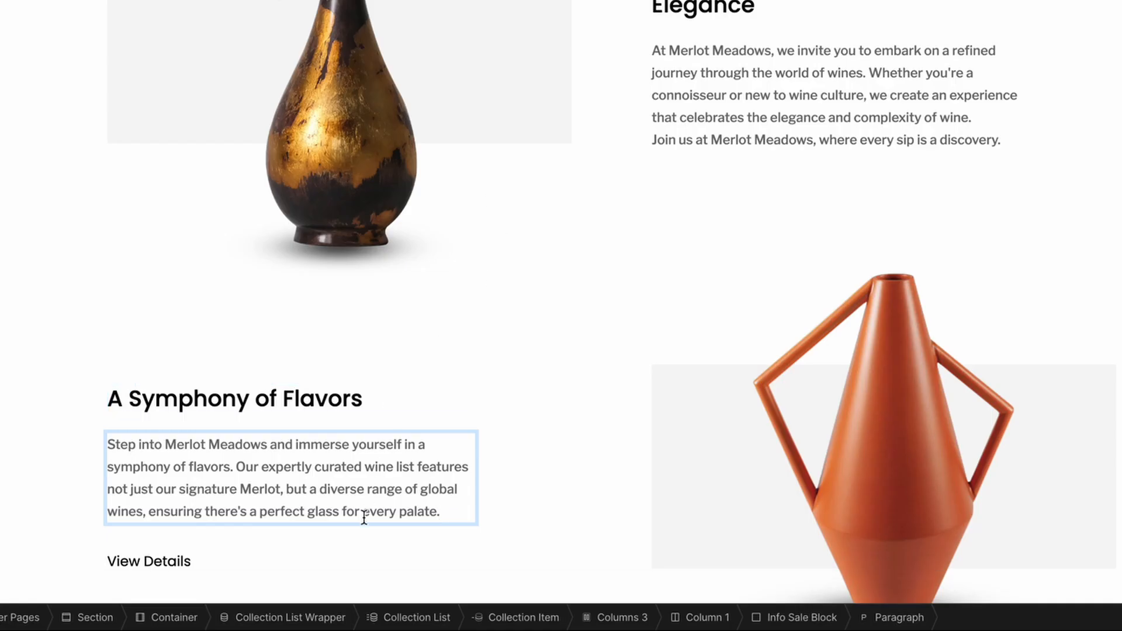
{"action": "key", "text": "shift+Return"}
{"action": "key", "text": "ctrl+v"}
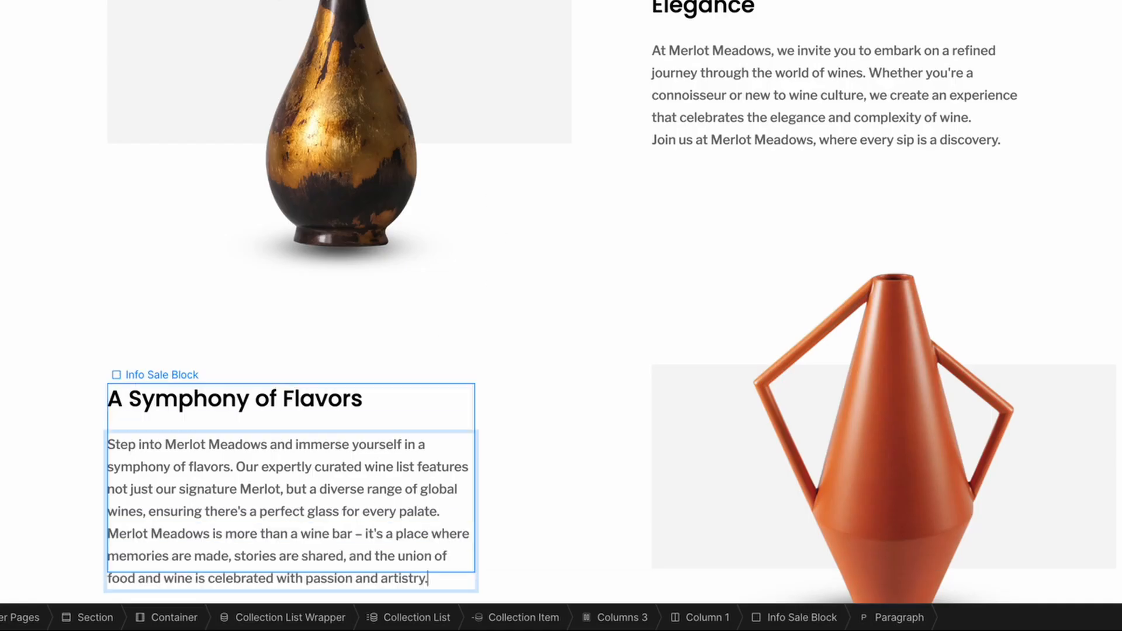
Remove the words "and the union of food" from the last sentence of the "A Symphony of Flavors" paragraph
{"action": "scroll", "coordinate": [426, 546], "scroll_direction": "down", "scroll_amount": 3}
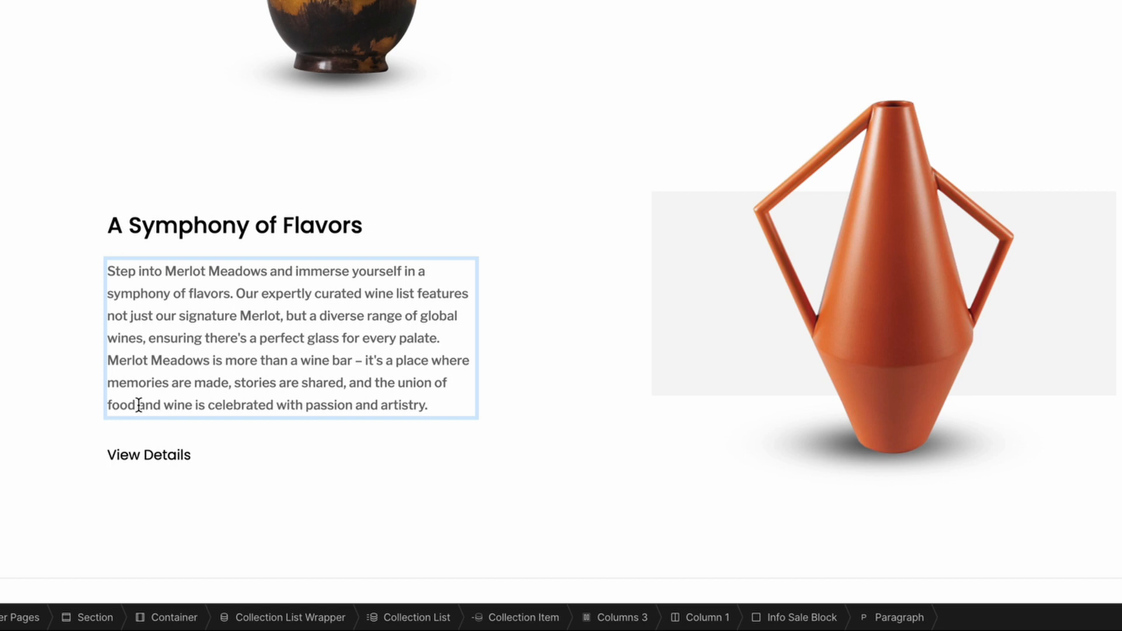
{"action": "left_click_drag", "start_coordinate": [138, 405], "coordinate": [349, 381]}
{"action": "key", "text": "BackSpace"}
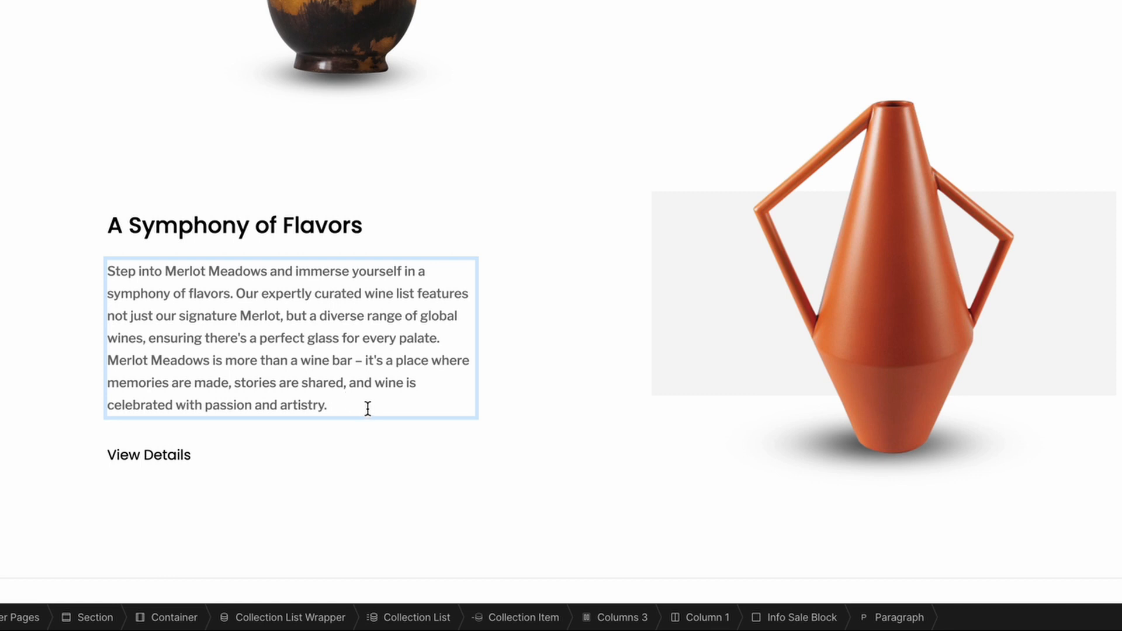
Delete the View Details link below the "A Symphony of Flavors" paragraph
{"action": "left_click", "coordinate": [147, 454]}
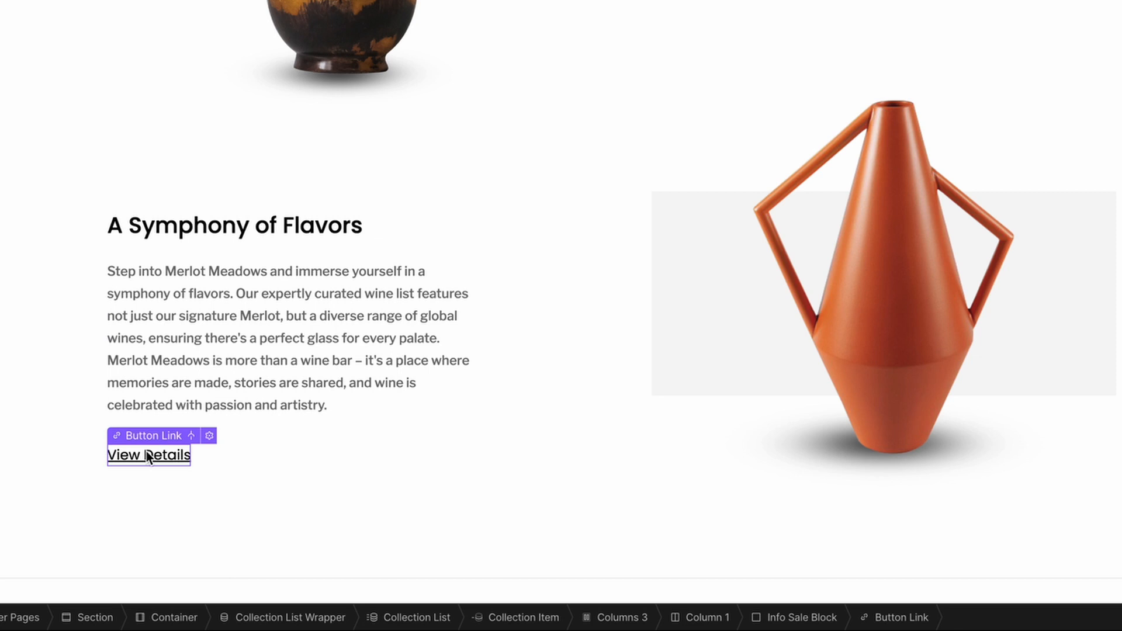
{"action": "key", "text": "Delete"}
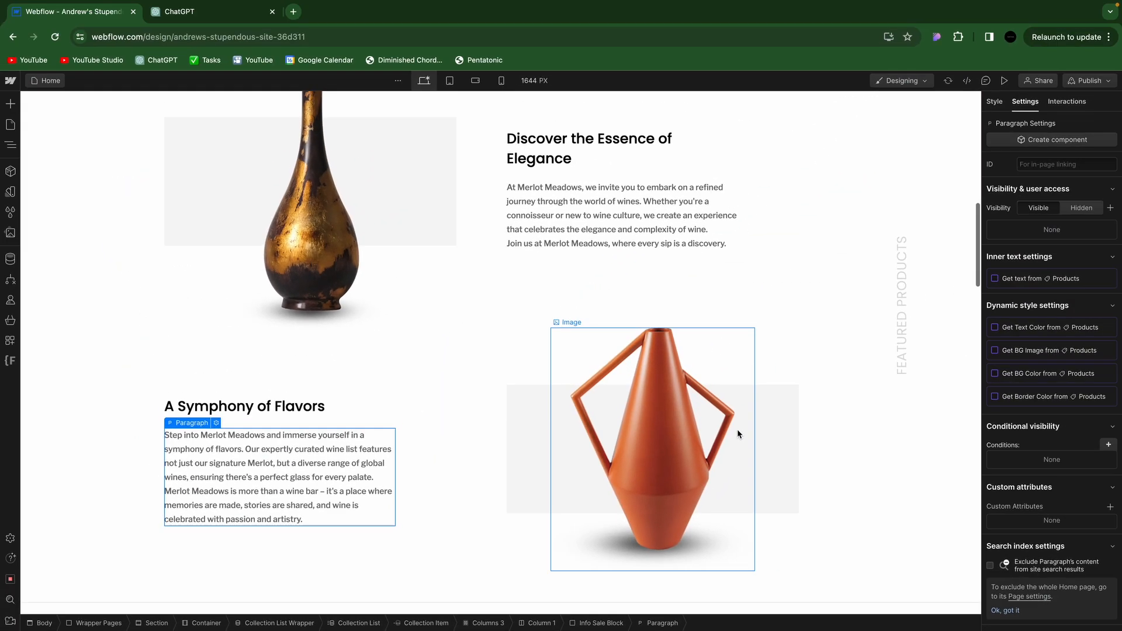
{"action": "scroll", "coordinate": [941, 301], "scroll_direction": "up", "scroll_amount": 1}
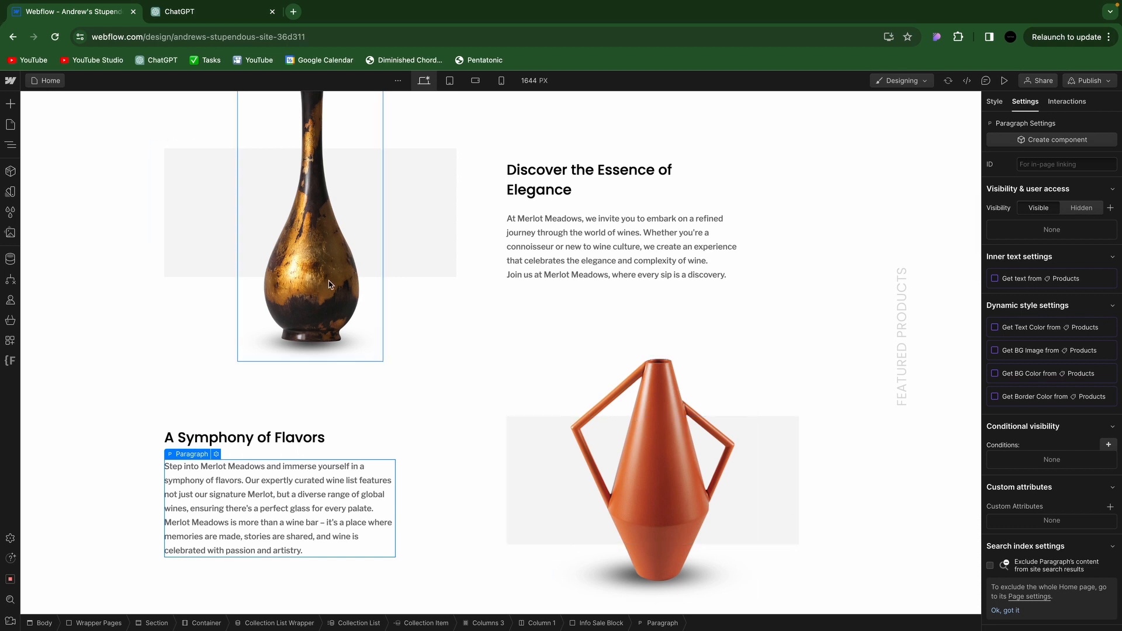
Open the Unsplash website, unsplash.com, in a new browser tab
{"action": "left_click", "coordinate": [293, 12]}
{"action": "type", "text": "unsp"}
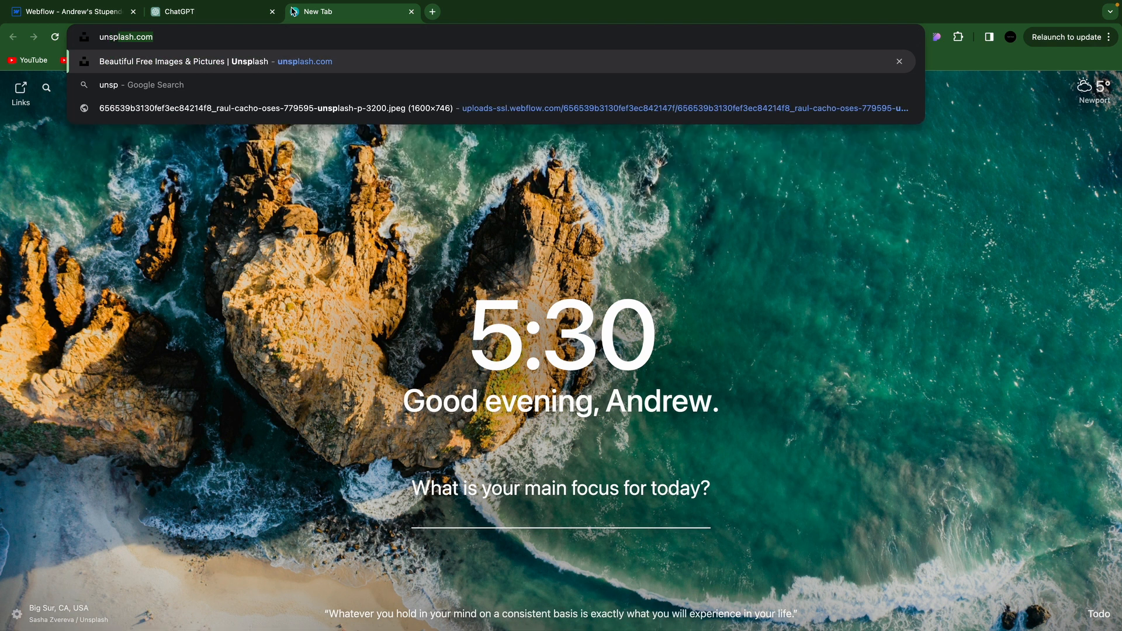
{"action": "key", "text": "Return"}
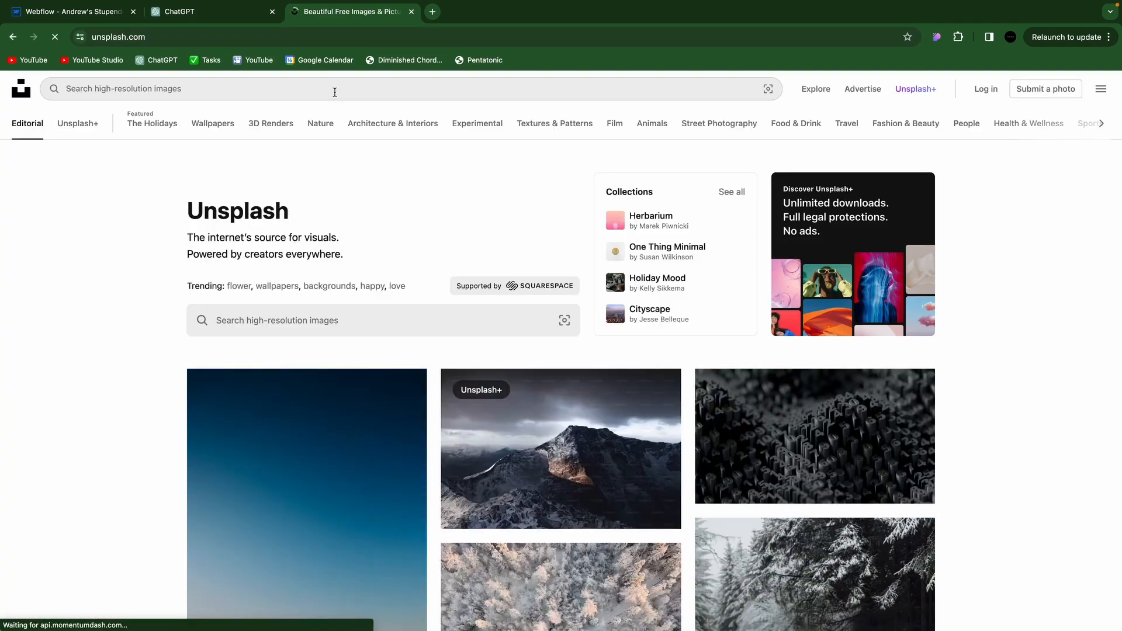
Search Unsplash for "wine" photos
{"action": "left_click", "coordinate": [357, 319]}
{"action": "type", "text": "win"}
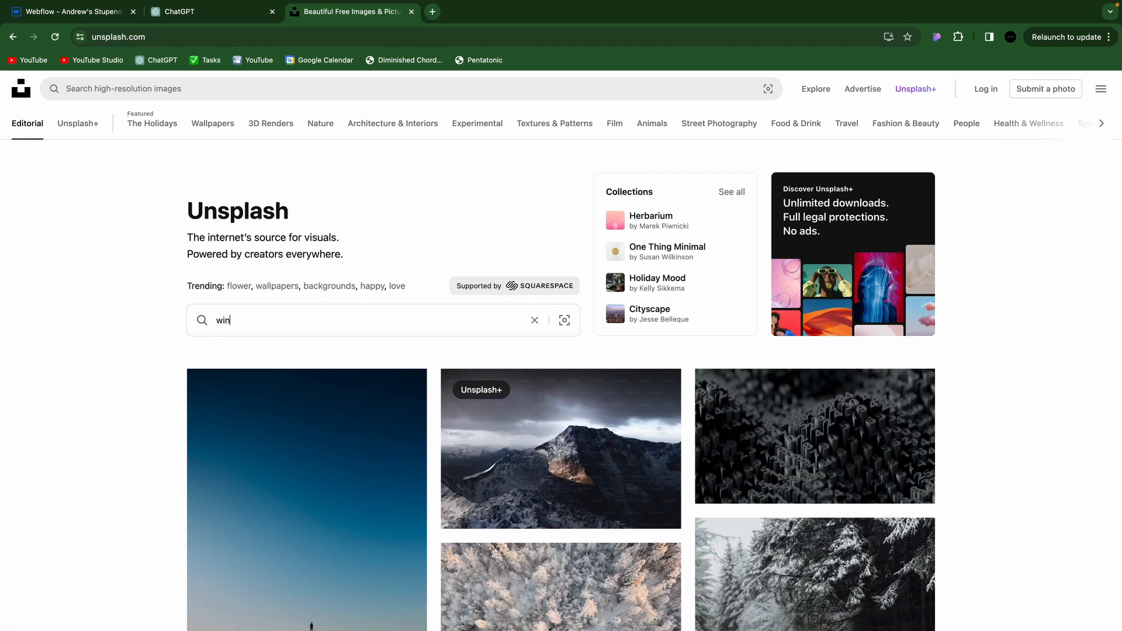
{"action": "type", "text": "e"}
{"action": "key", "text": "Return"}
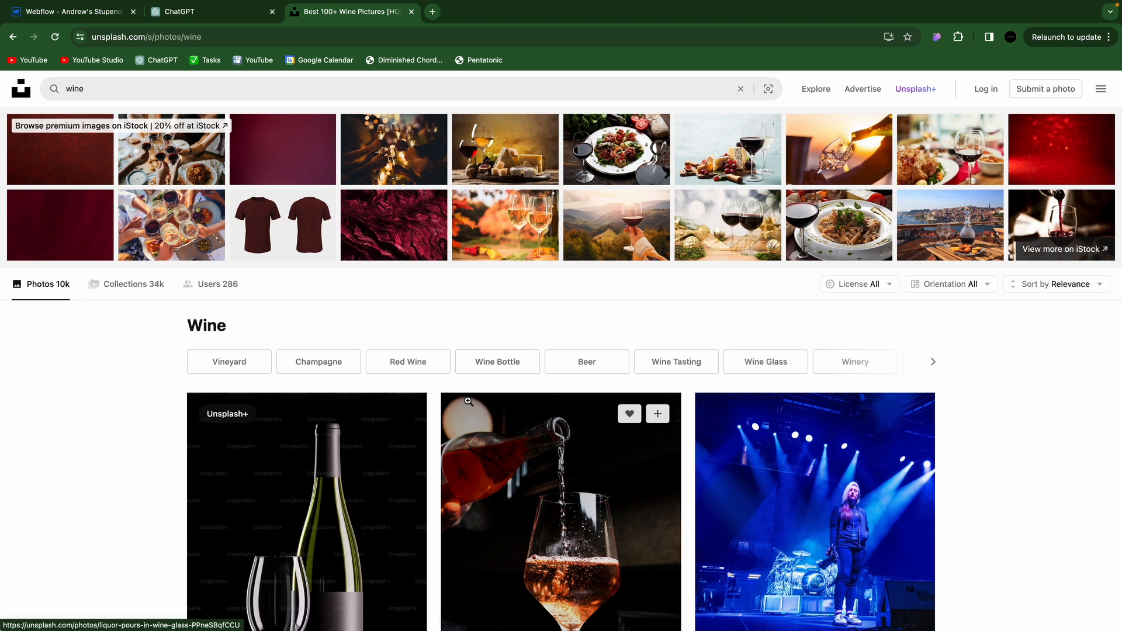
Check the featured vase image in Webflow, and filter the Unsplash wine results to the Free license
{"action": "left_click", "coordinate": [69, 11]}
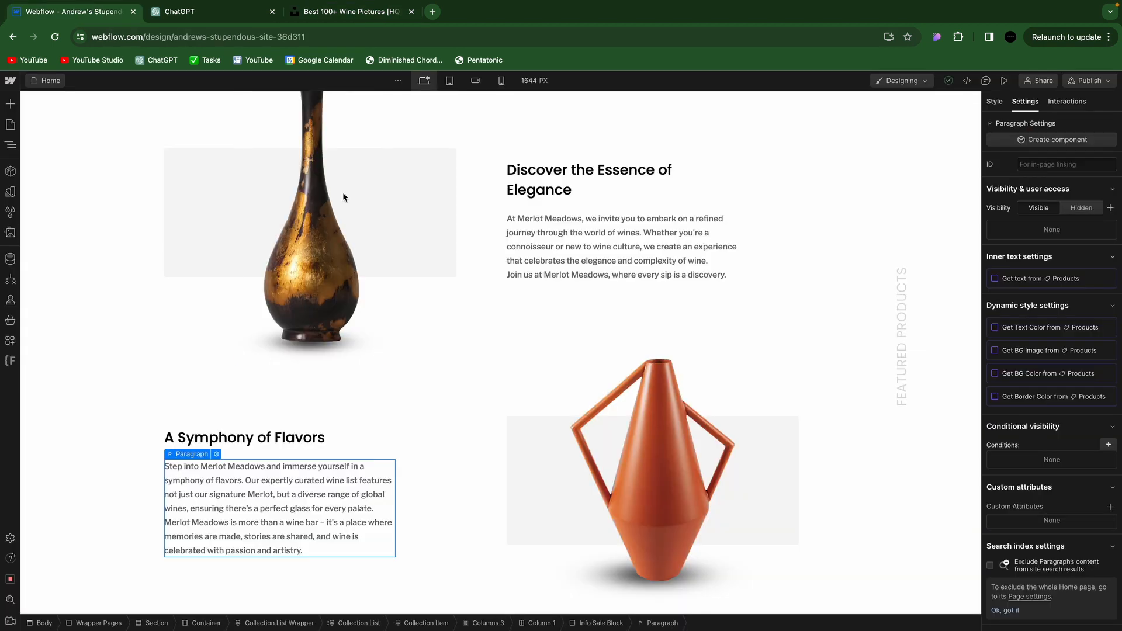
{"action": "scroll", "coordinate": [571, 277], "scroll_direction": "up", "scroll_amount": 2}
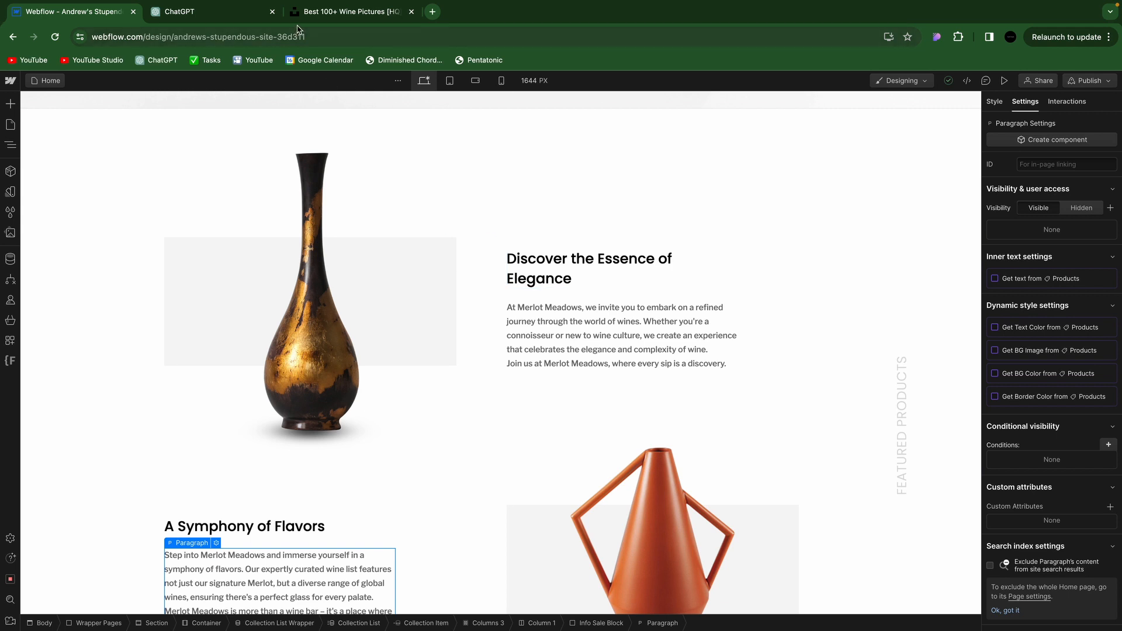
{"action": "left_click", "coordinate": [341, 18]}
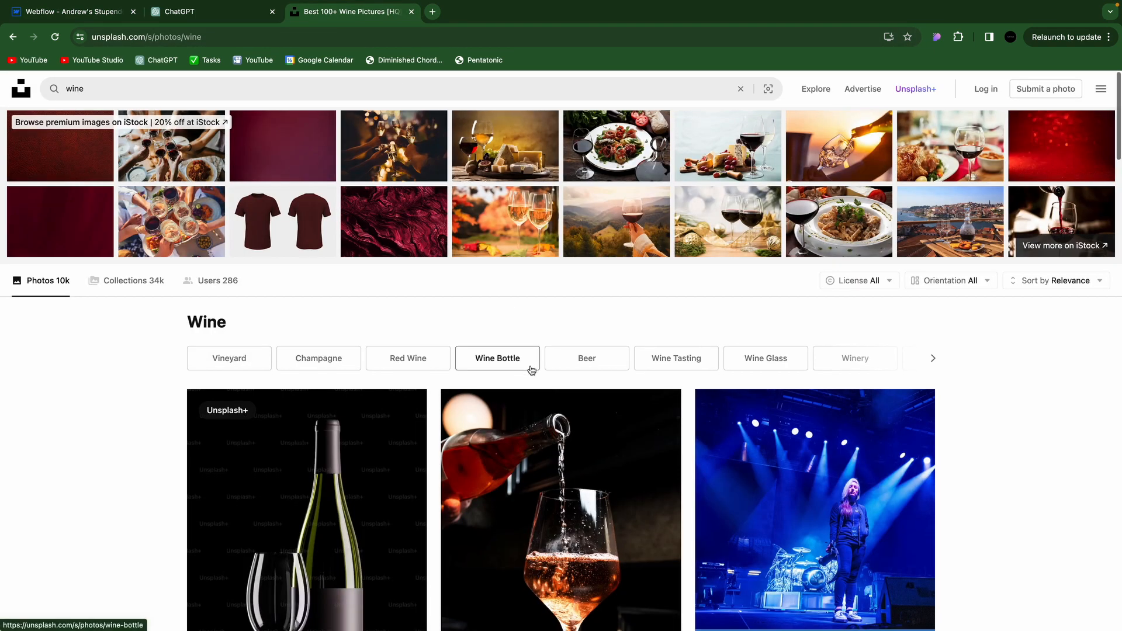
{"action": "scroll", "coordinate": [529, 368], "scroll_direction": "down", "scroll_amount": 4}
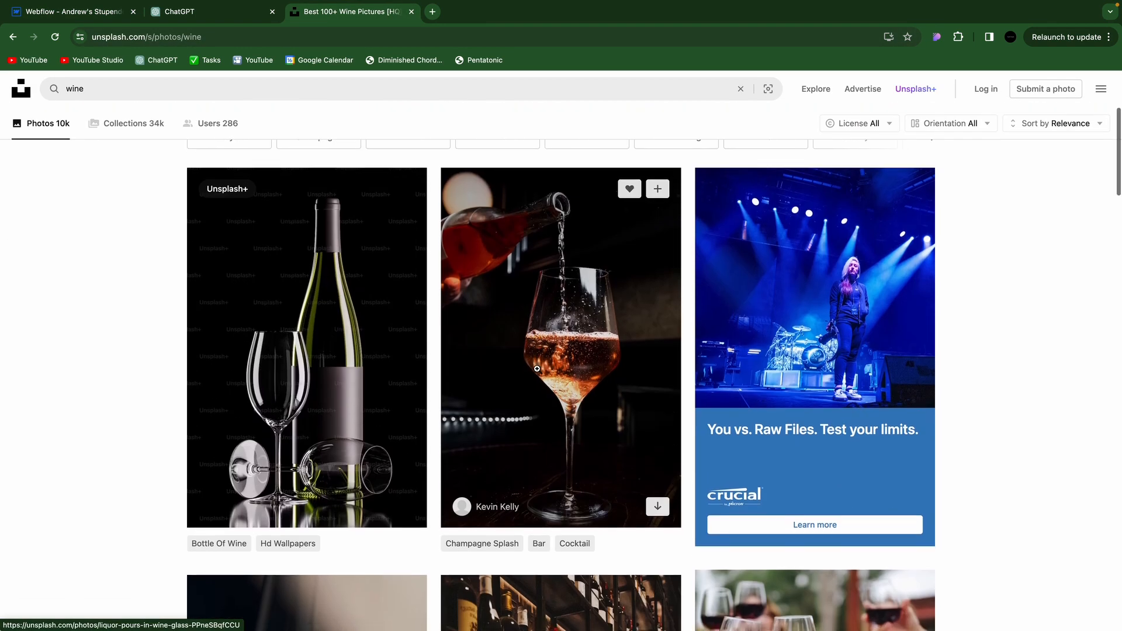
{"action": "scroll", "coordinate": [228, 191], "scroll_direction": "up", "scroll_amount": 3}
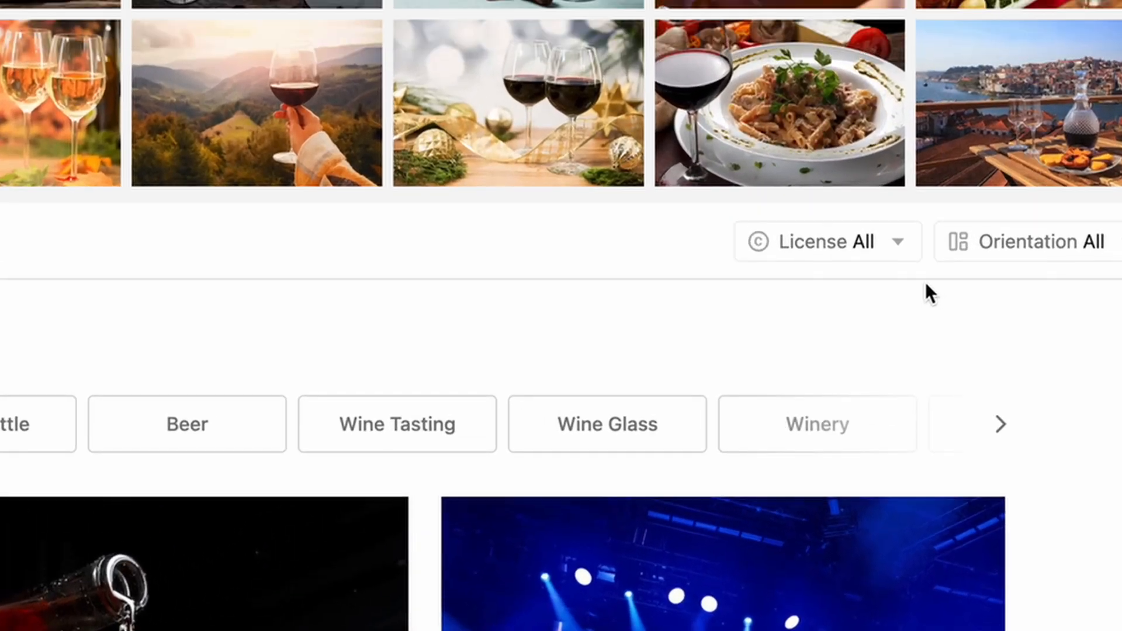
{"action": "left_click", "coordinate": [838, 254]}
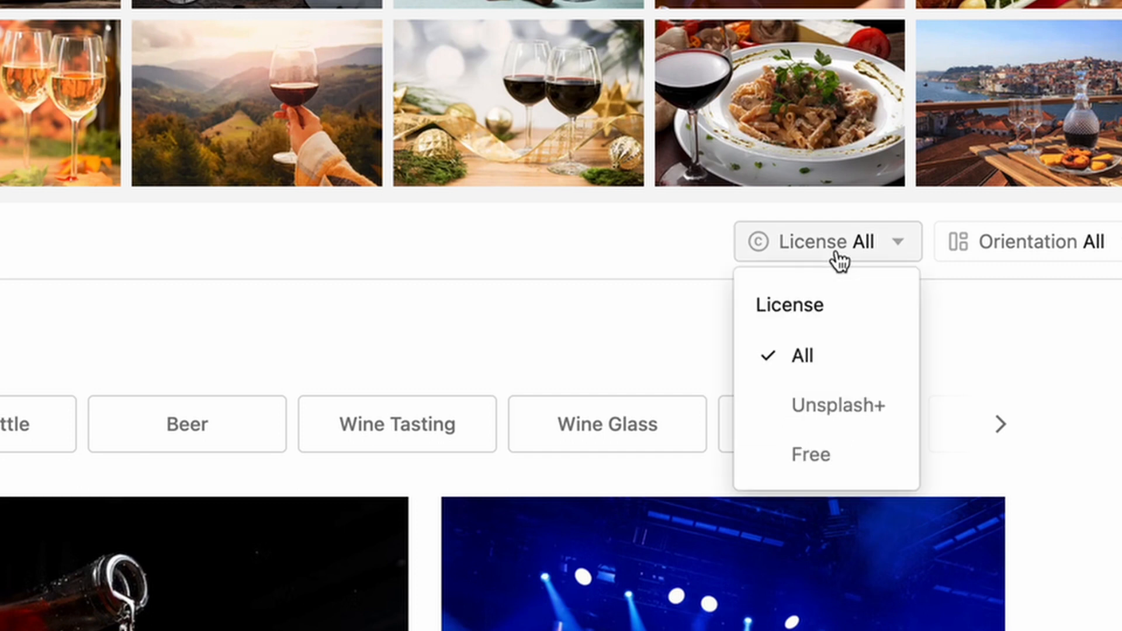
{"action": "left_click", "coordinate": [802, 458]}
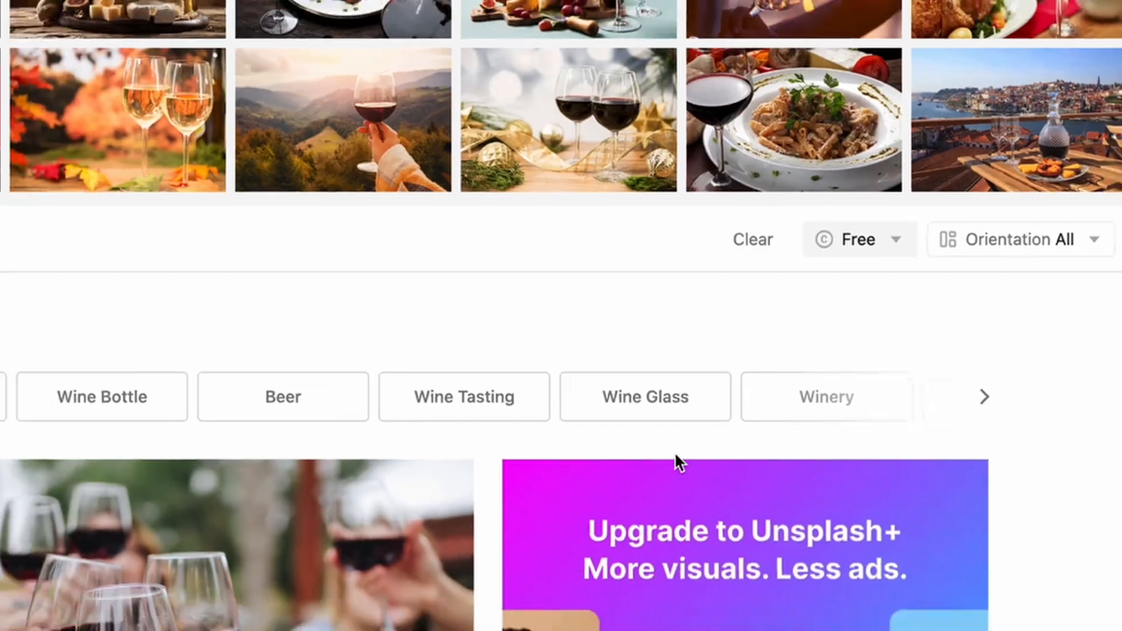
Find and download the portrait photo of a person in a white blouse holding a glass of white wine
{"action": "scroll", "coordinate": [676, 463], "scroll_direction": "down", "scroll_amount": 6}
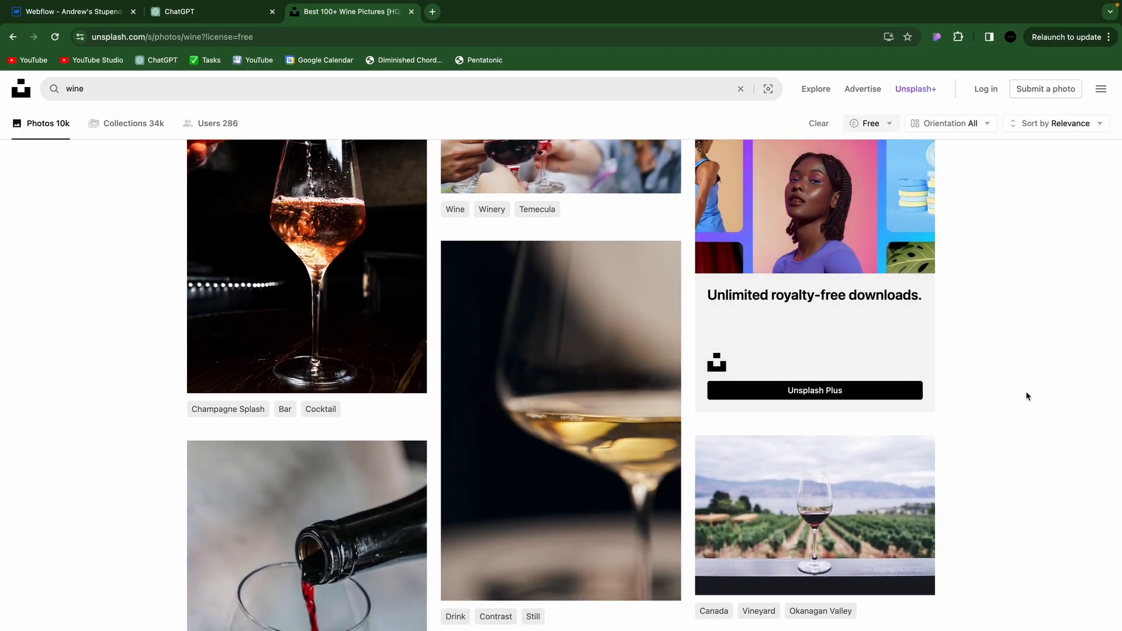
{"action": "scroll", "coordinate": [1026, 391], "scroll_direction": "down", "scroll_amount": 5}
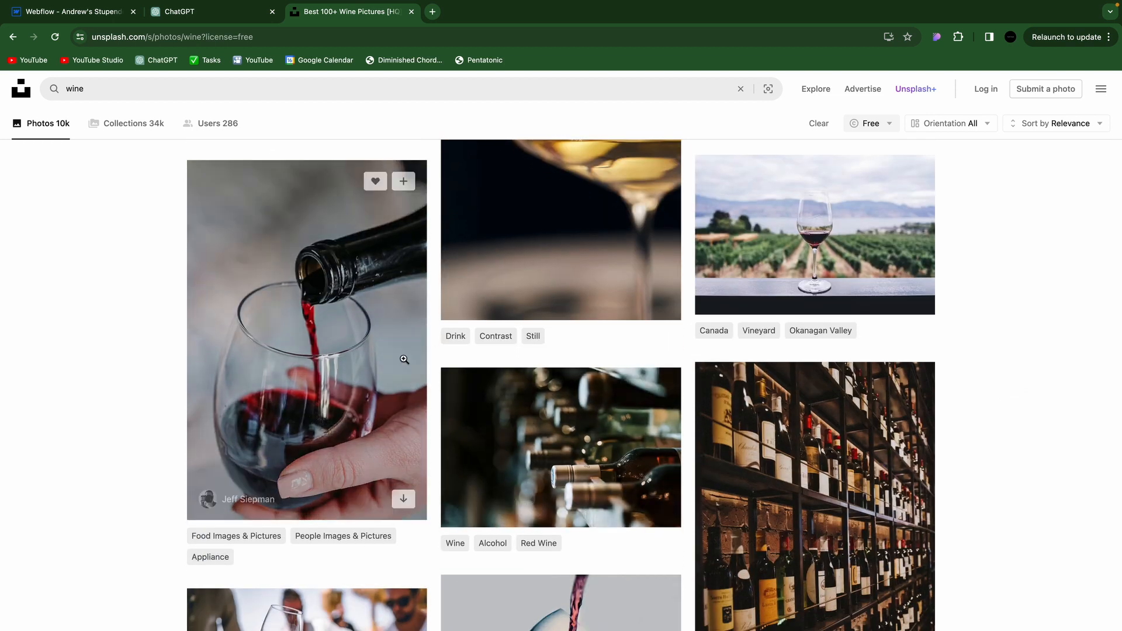
{"action": "scroll", "coordinate": [533, 462], "scroll_direction": "down", "scroll_amount": 3}
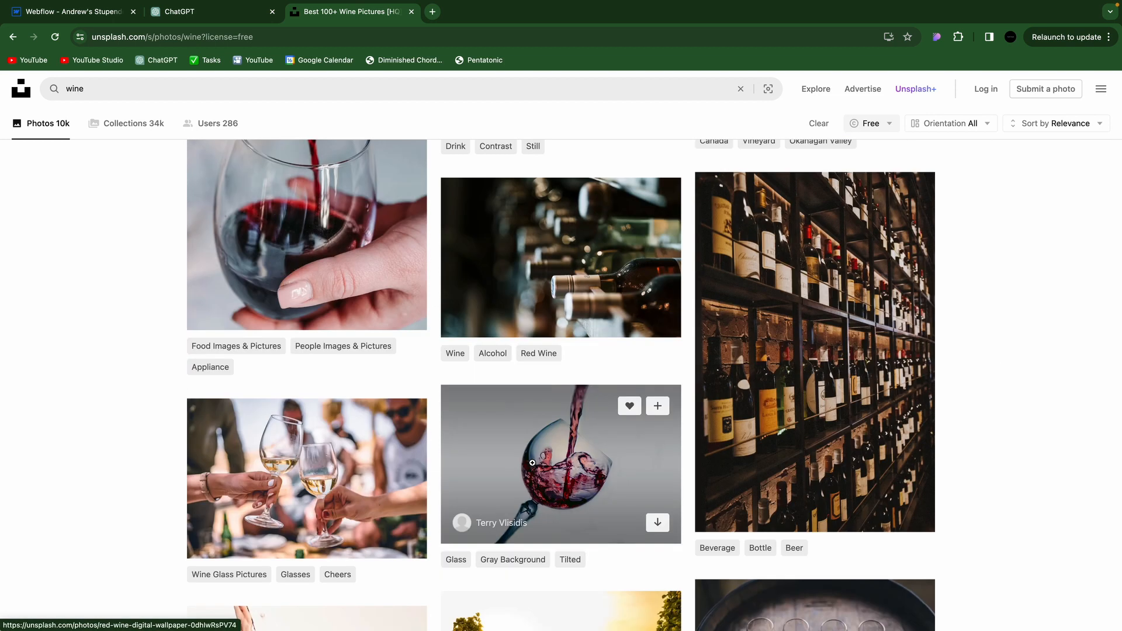
{"action": "scroll", "coordinate": [521, 353], "scroll_direction": "up", "scroll_amount": 8}
{"action": "scroll", "coordinate": [521, 353], "scroll_direction": "down", "scroll_amount": 1}
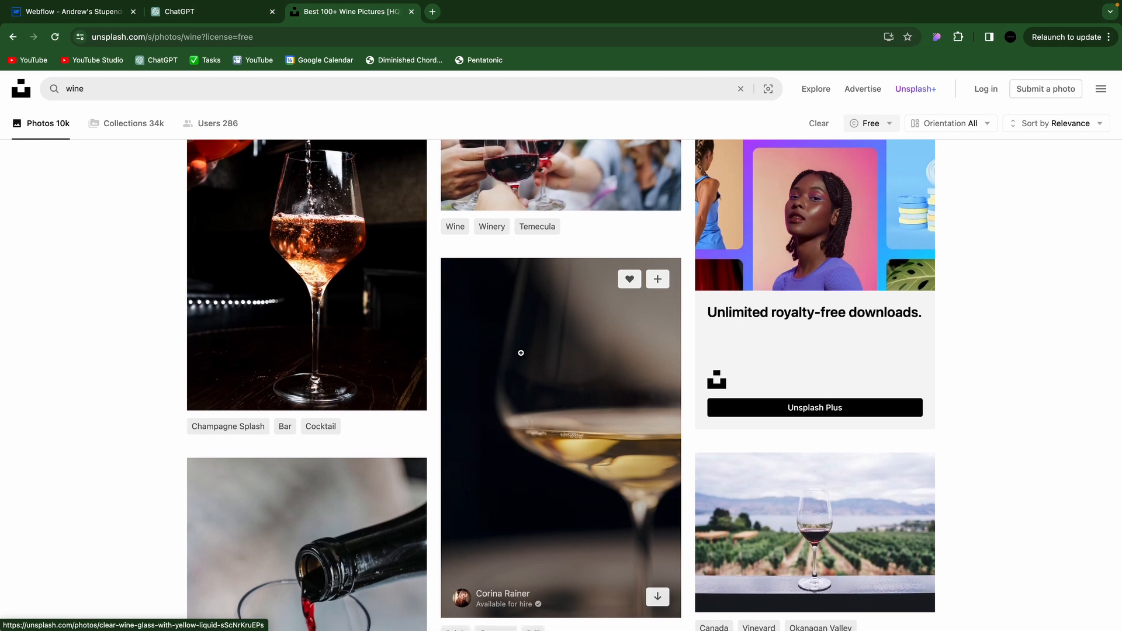
{"action": "scroll", "coordinate": [521, 353], "scroll_direction": "up", "scroll_amount": 4}
{"action": "scroll", "coordinate": [522, 355], "scroll_direction": "down", "scroll_amount": 12}
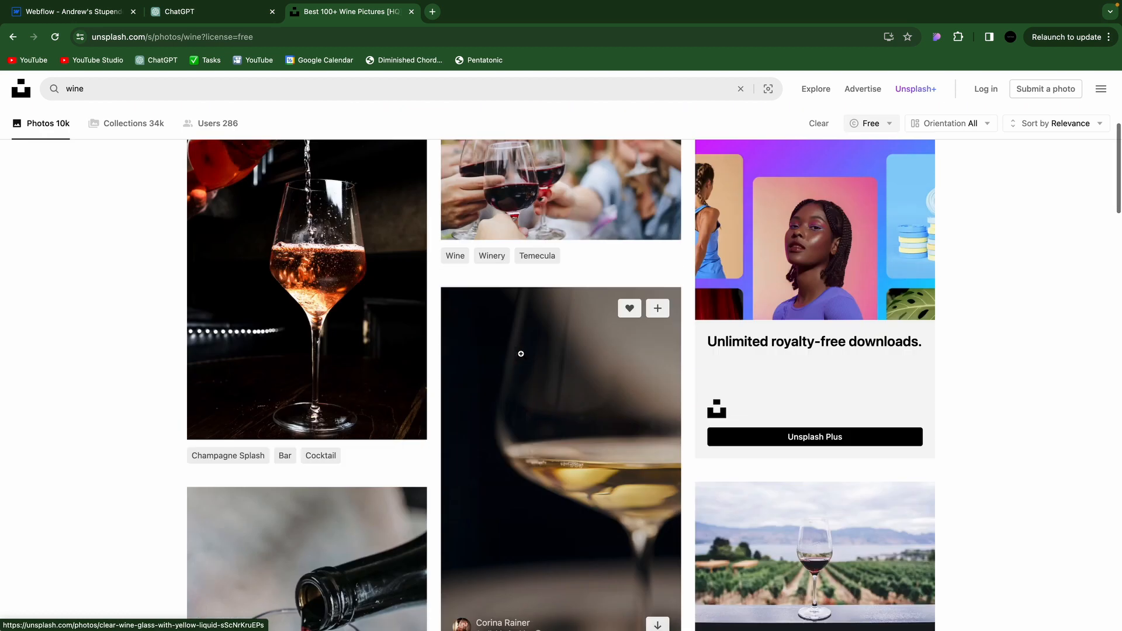
{"action": "scroll", "coordinate": [521, 353], "scroll_direction": "down", "scroll_amount": 8}
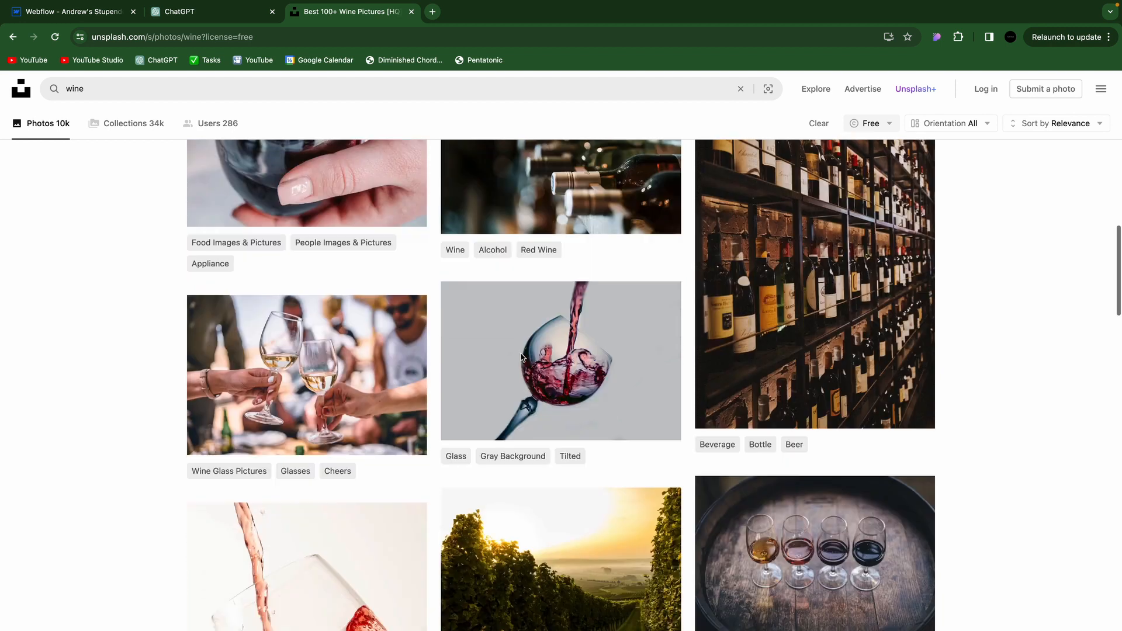
{"action": "scroll", "coordinate": [433, 292], "scroll_direction": "down", "scroll_amount": 6}
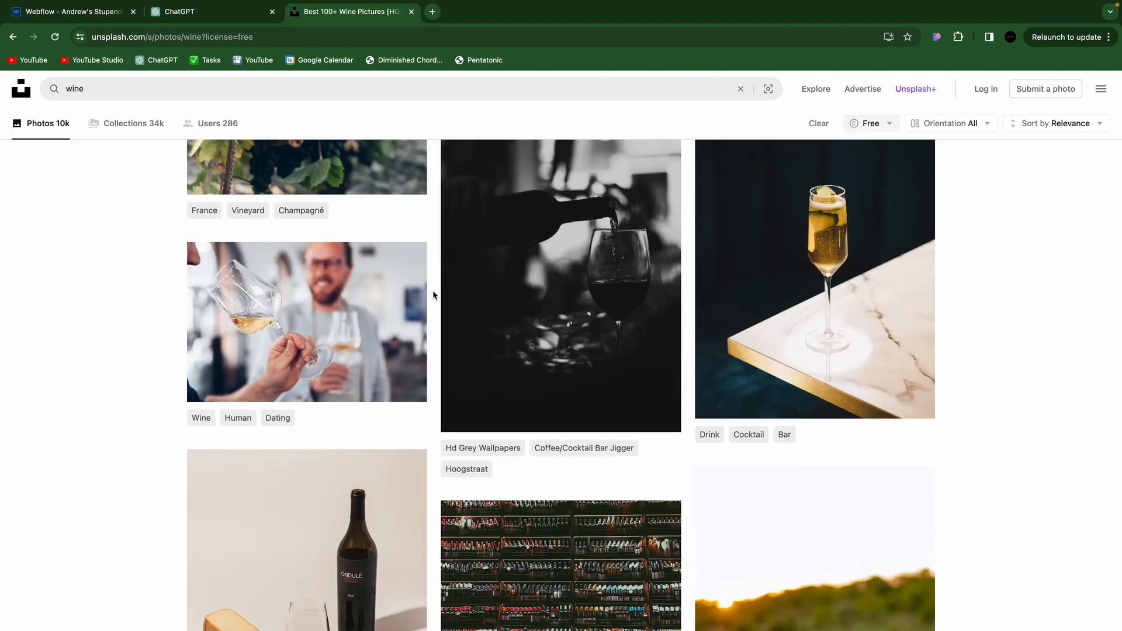
{"action": "scroll", "coordinate": [433, 295], "scroll_direction": "down", "scroll_amount": 10}
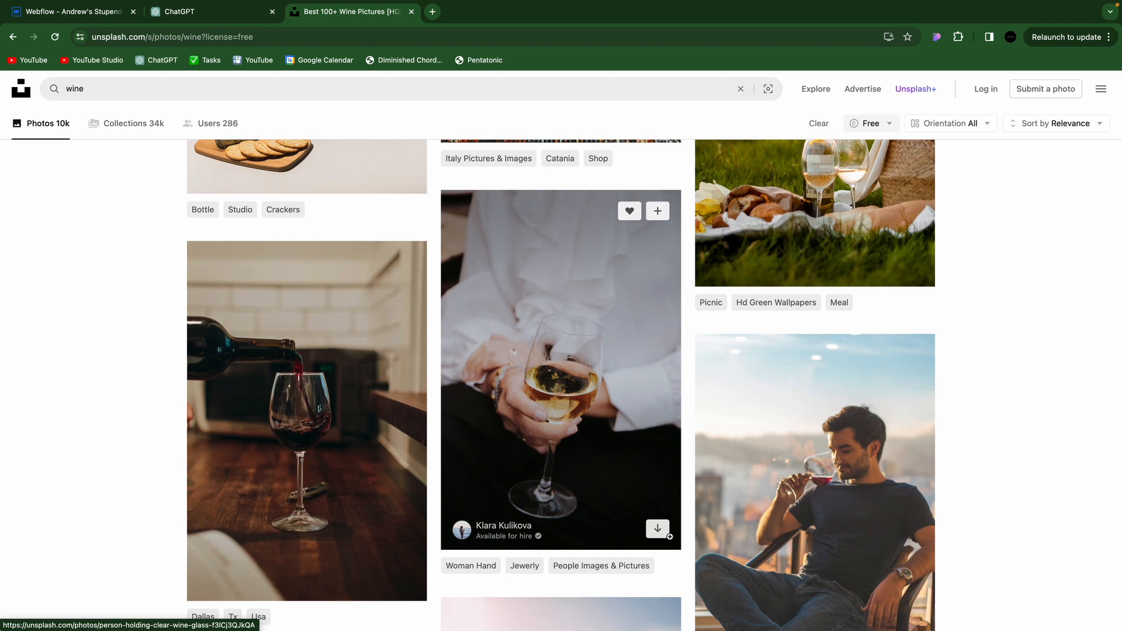
{"action": "left_click", "coordinate": [657, 528]}
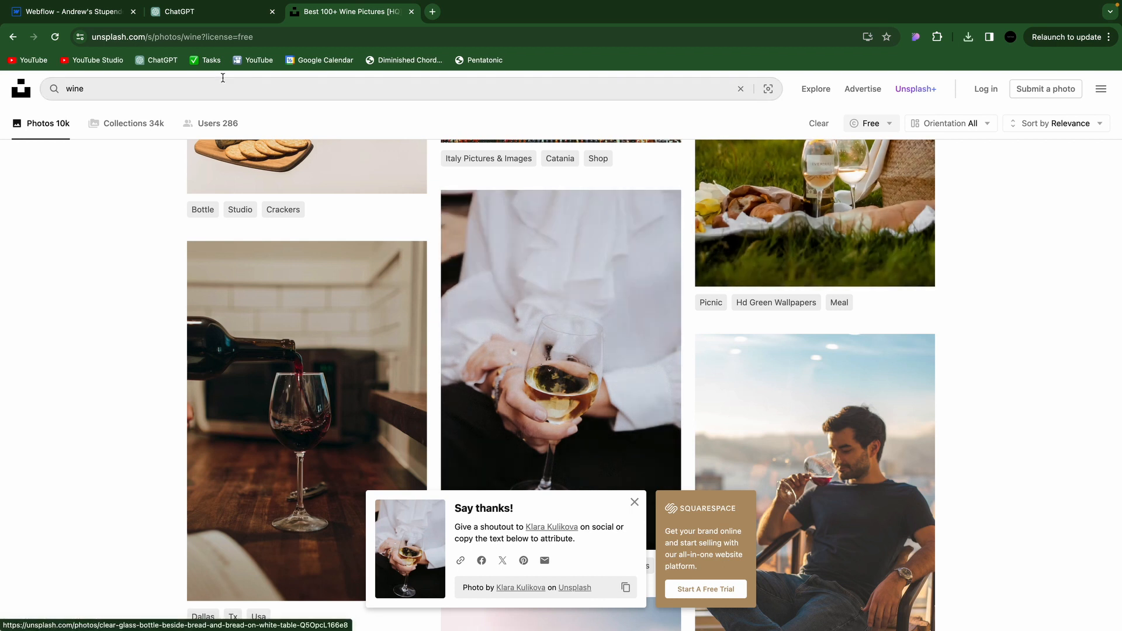
Switch to Webflow, upload the downloaded wine glass photo and replace the vase image beside "Discover the Essence of Elegance" with it
{"action": "left_click", "coordinate": [77, 14]}
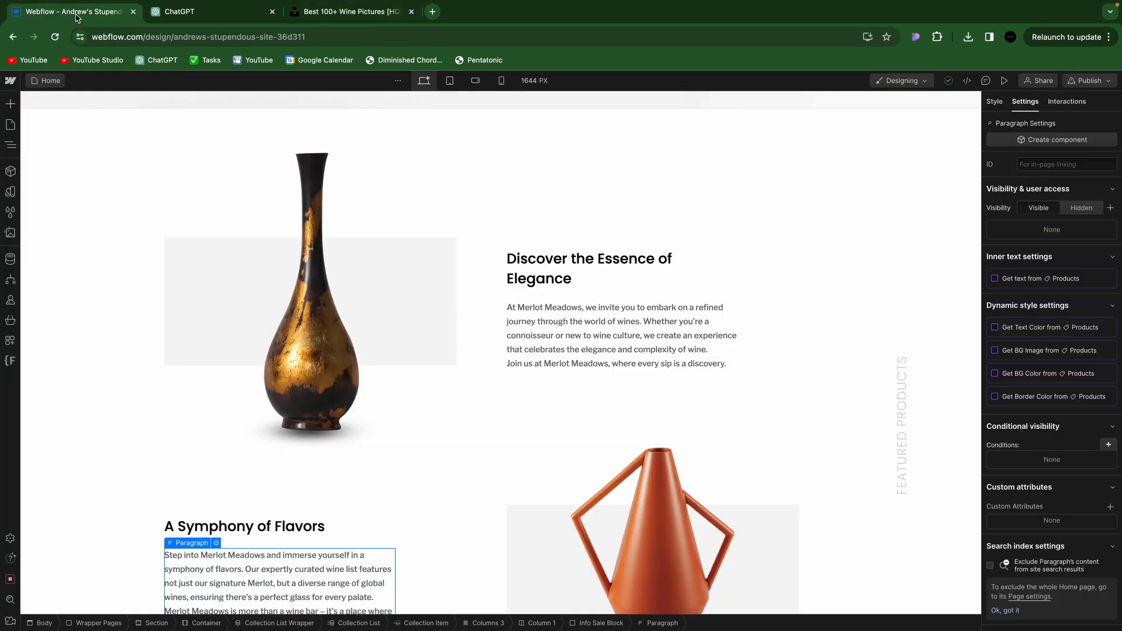
{"action": "left_click", "coordinate": [290, 255]}
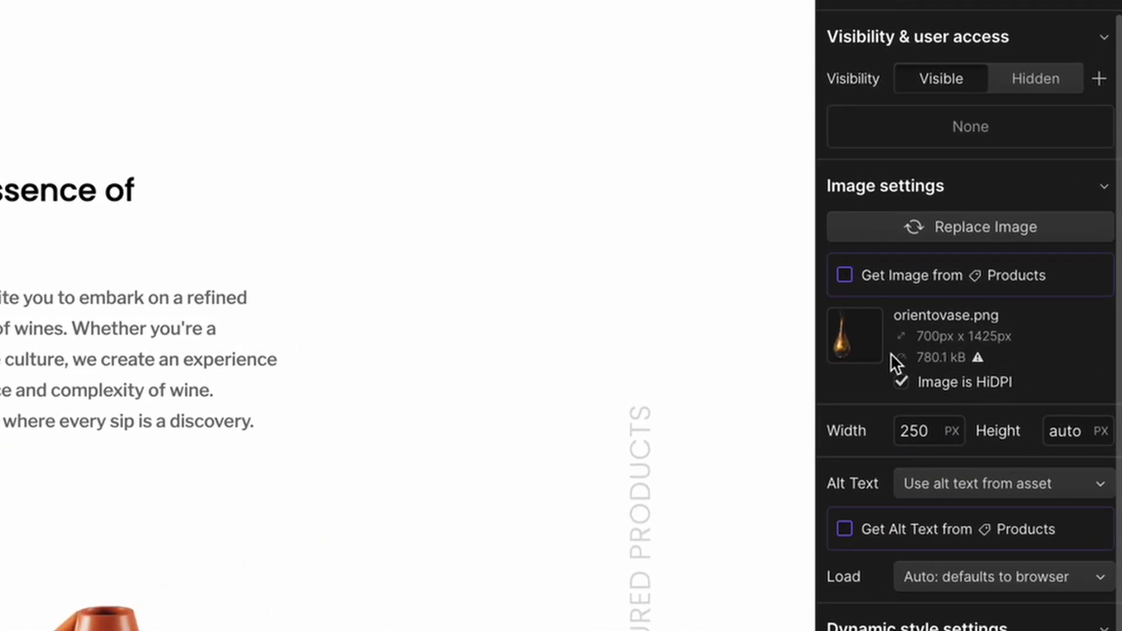
{"action": "left_click", "coordinate": [958, 227]}
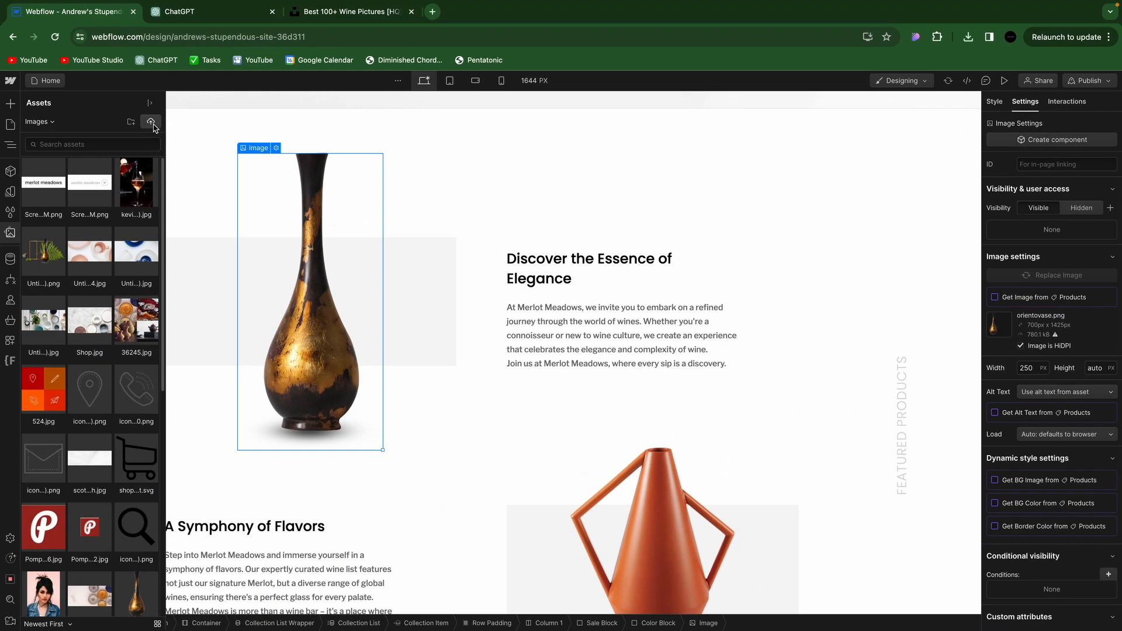
{"action": "left_click", "coordinate": [151, 125]}
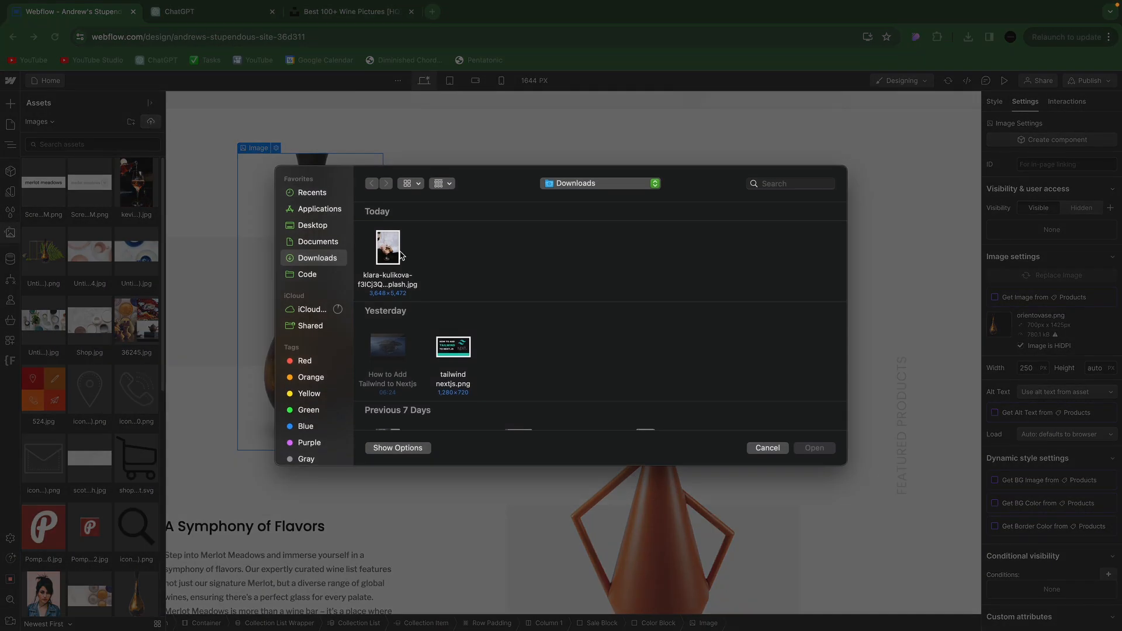
{"action": "left_click", "coordinate": [390, 256]}
{"action": "left_click", "coordinate": [814, 448]}
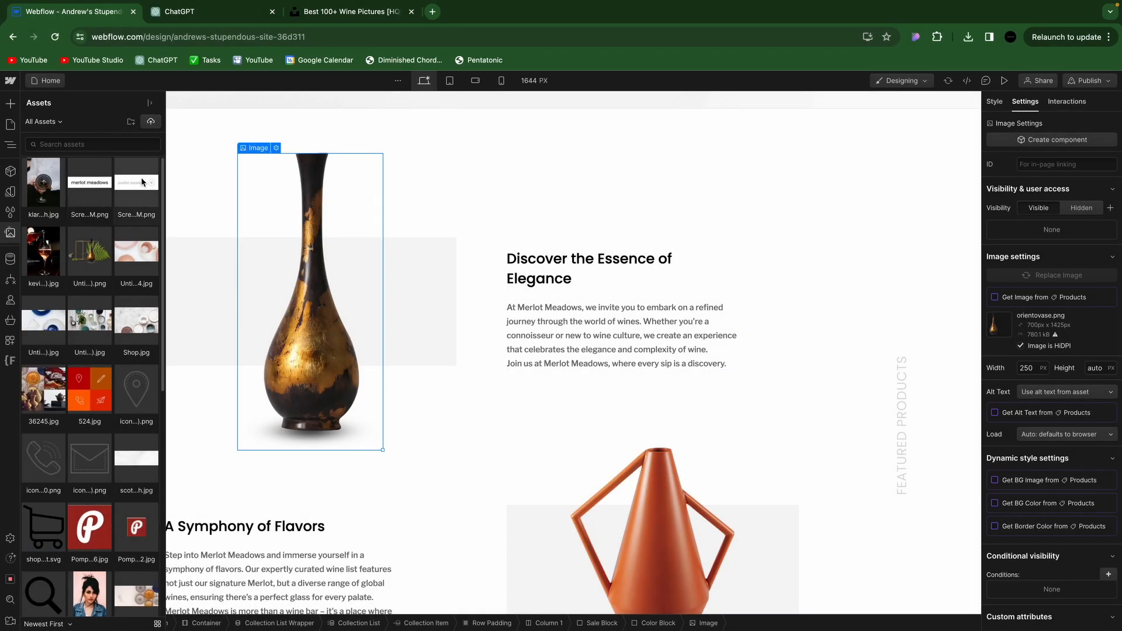
{"action": "left_click", "coordinate": [44, 183]}
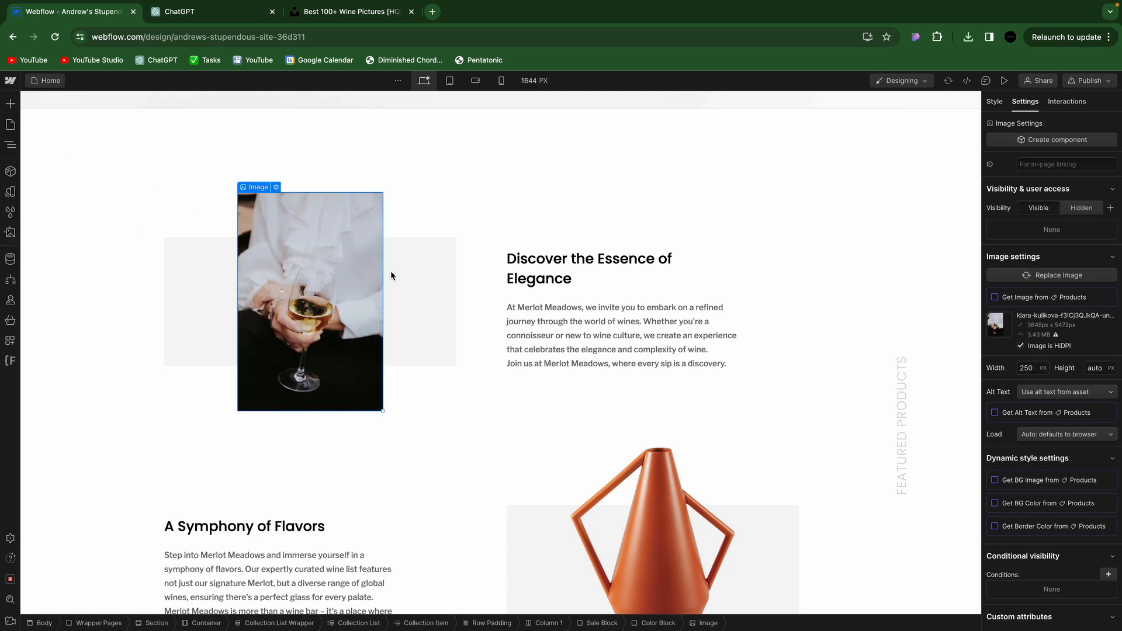
Set the height of the wine glass photo to 500 px in its style settings
{"action": "left_click", "coordinate": [1028, 368]}
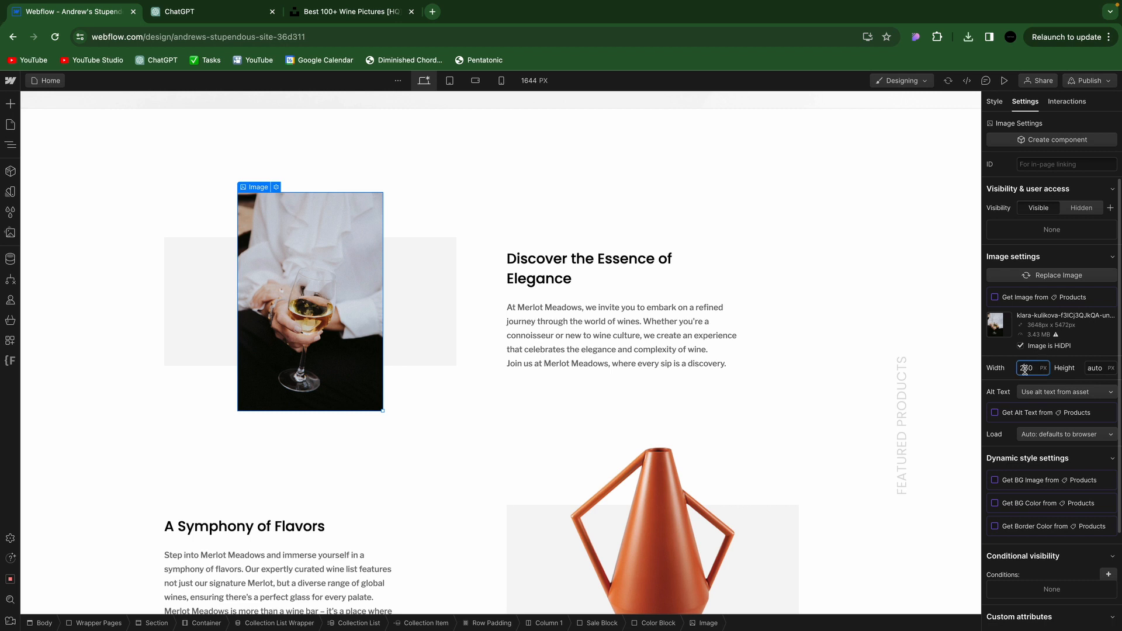
{"action": "left_click", "coordinate": [994, 102]}
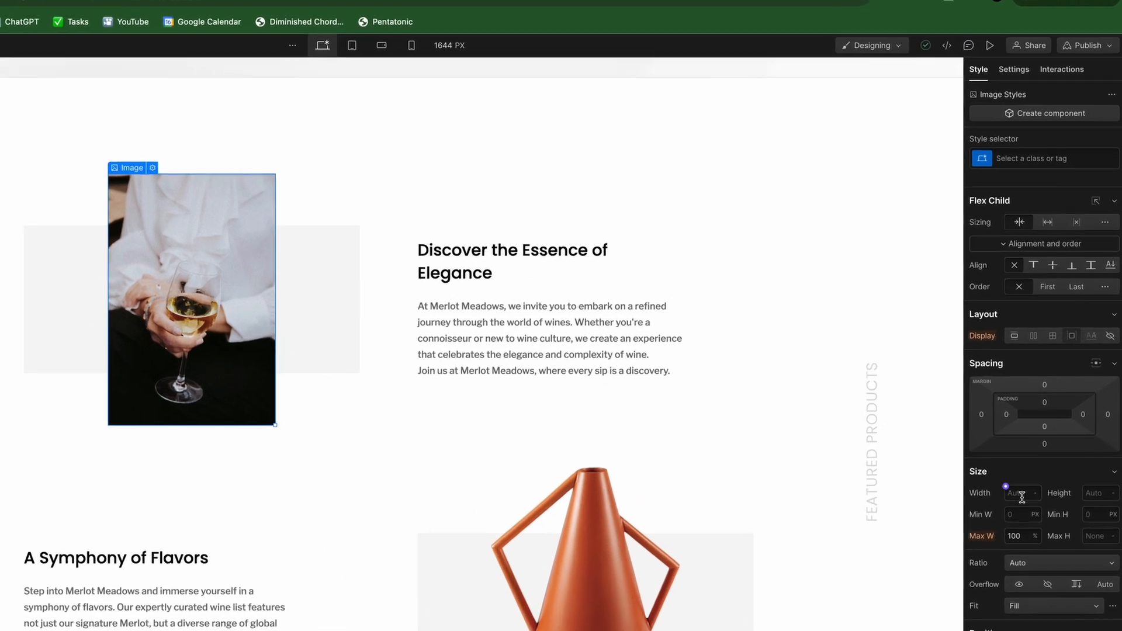
{"action": "left_click", "coordinate": [1014, 512]}
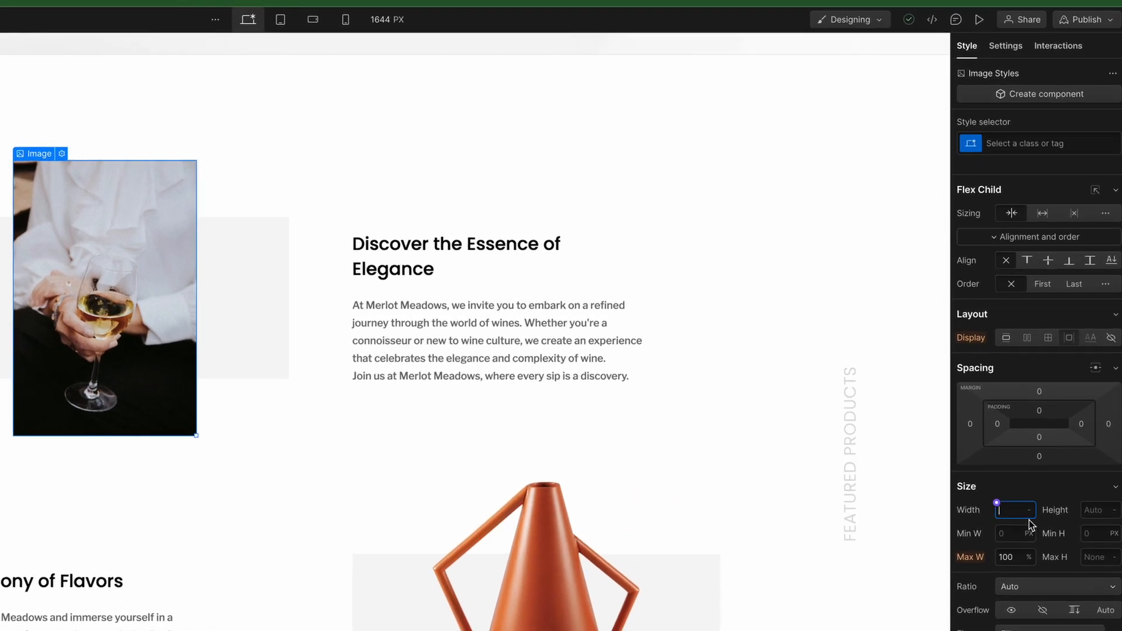
{"action": "left_click", "coordinate": [1098, 511]}
{"action": "key", "text": "Return"}
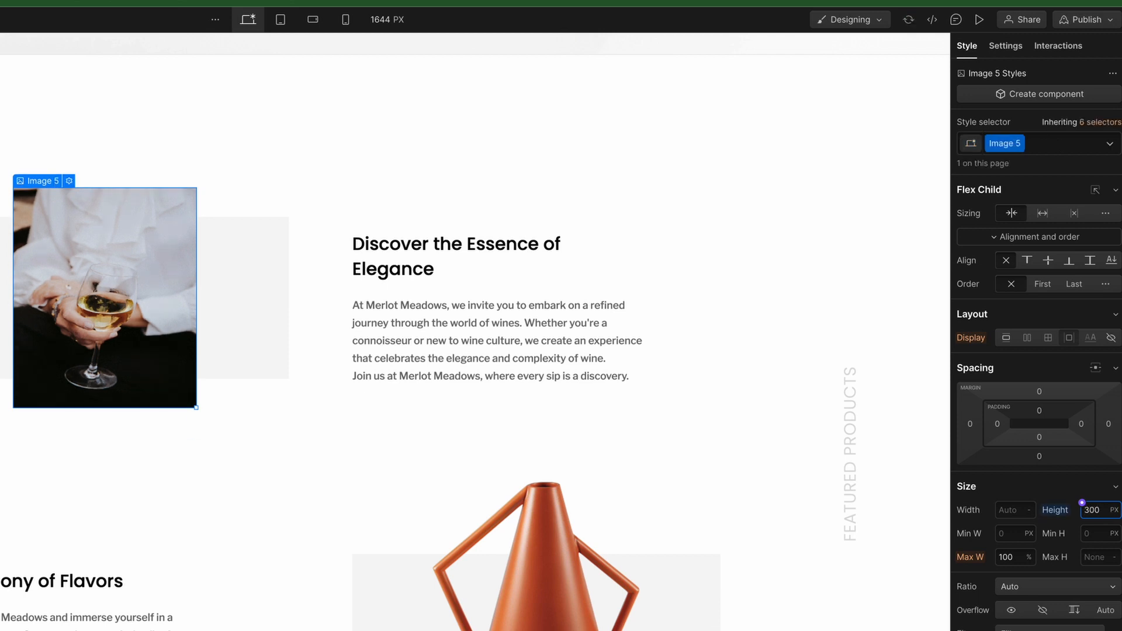
{"action": "type", "text": "500"}
{"action": "key", "text": "Return"}
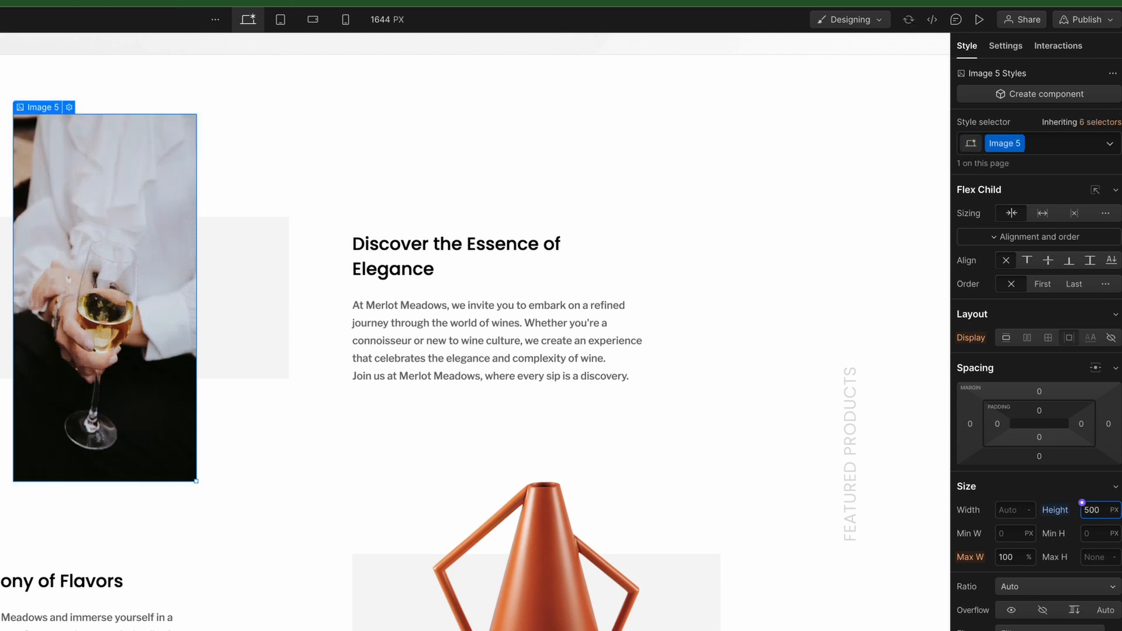
Set the wine glass photo's width to 350 px and deselect the image
{"action": "left_click", "coordinate": [1009, 508]}
{"action": "key", "text": "Return"}
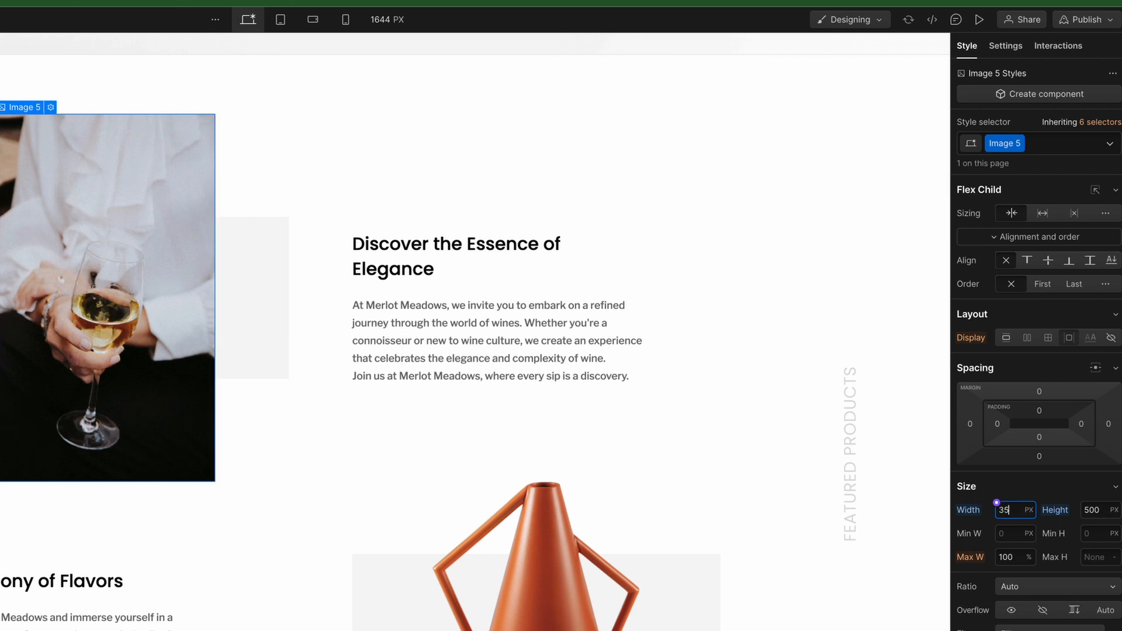
{"action": "key", "text": "Return"}
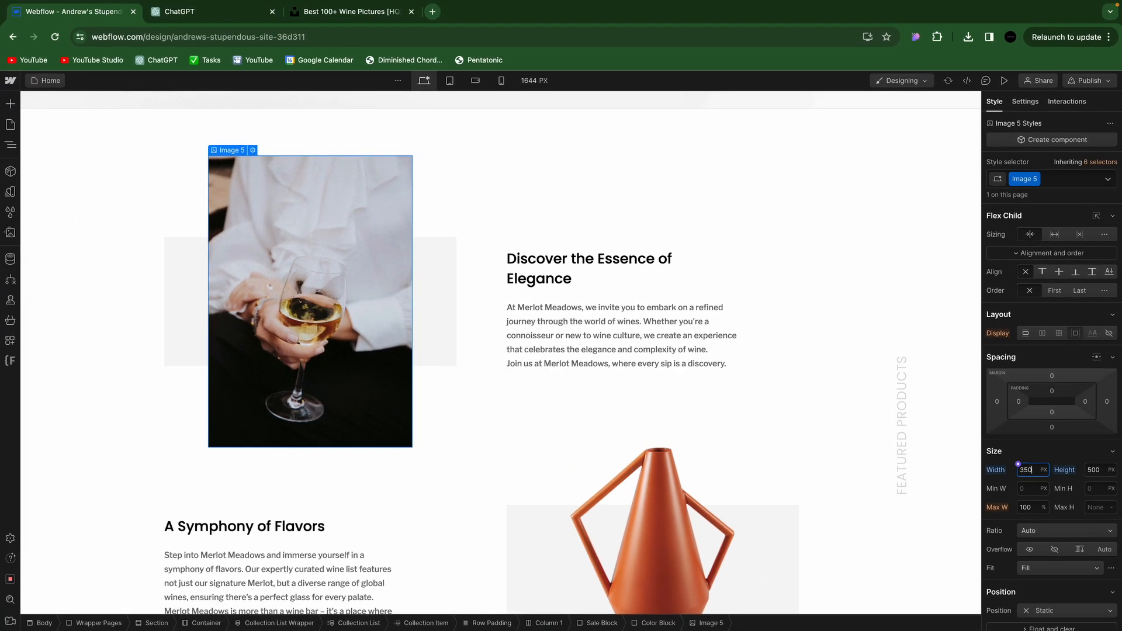
{"action": "left_click", "coordinate": [865, 561]}
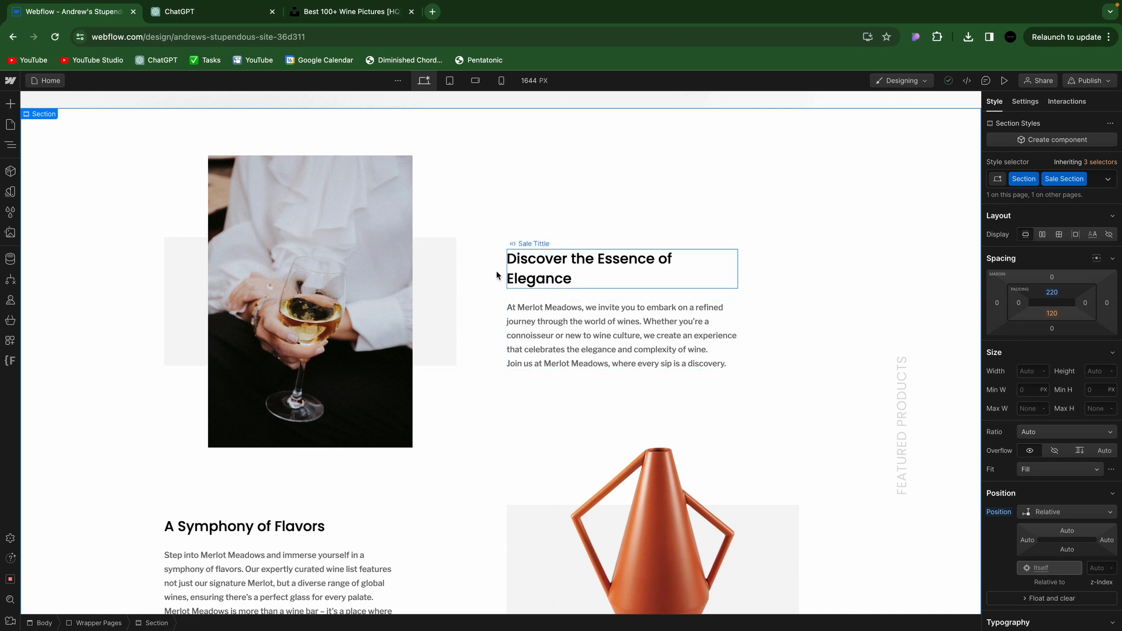
Switch to the Unsplash wine results, then find and download the dark portrait photo of a red wine glass with grapes
{"action": "scroll", "coordinate": [624, 397], "scroll_direction": "down", "scroll_amount": 4}
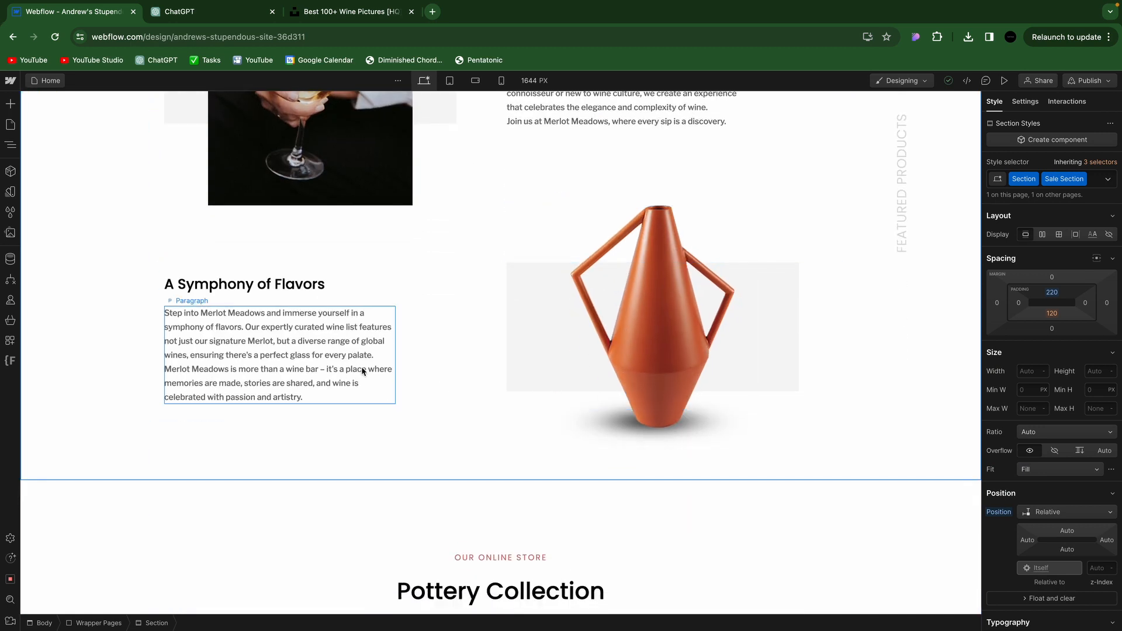
{"action": "scroll", "coordinate": [362, 368], "scroll_direction": "up", "scroll_amount": 1}
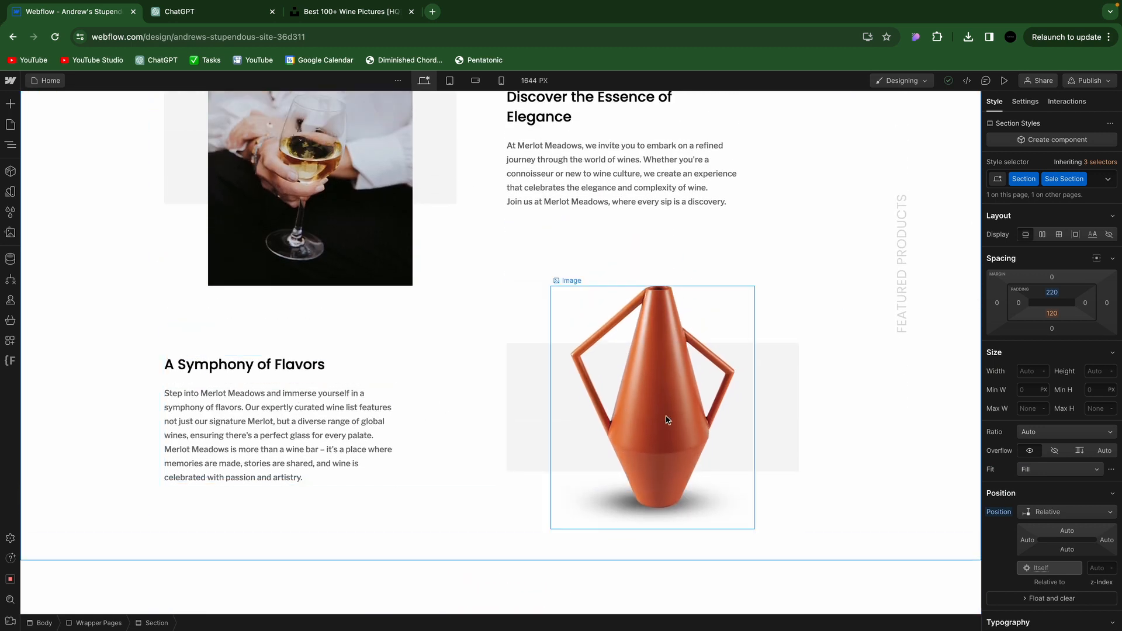
{"action": "left_click", "coordinate": [330, 10]}
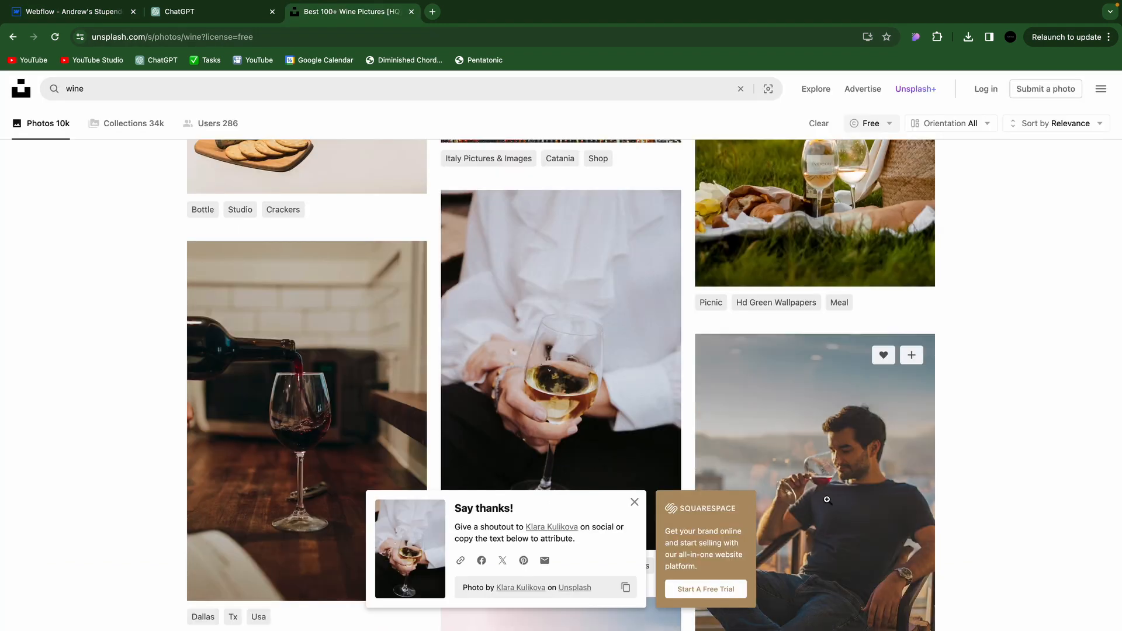
{"action": "scroll", "coordinate": [842, 404], "scroll_direction": "up", "scroll_amount": 1}
{"action": "scroll", "coordinate": [842, 403], "scroll_direction": "up", "scroll_amount": 4}
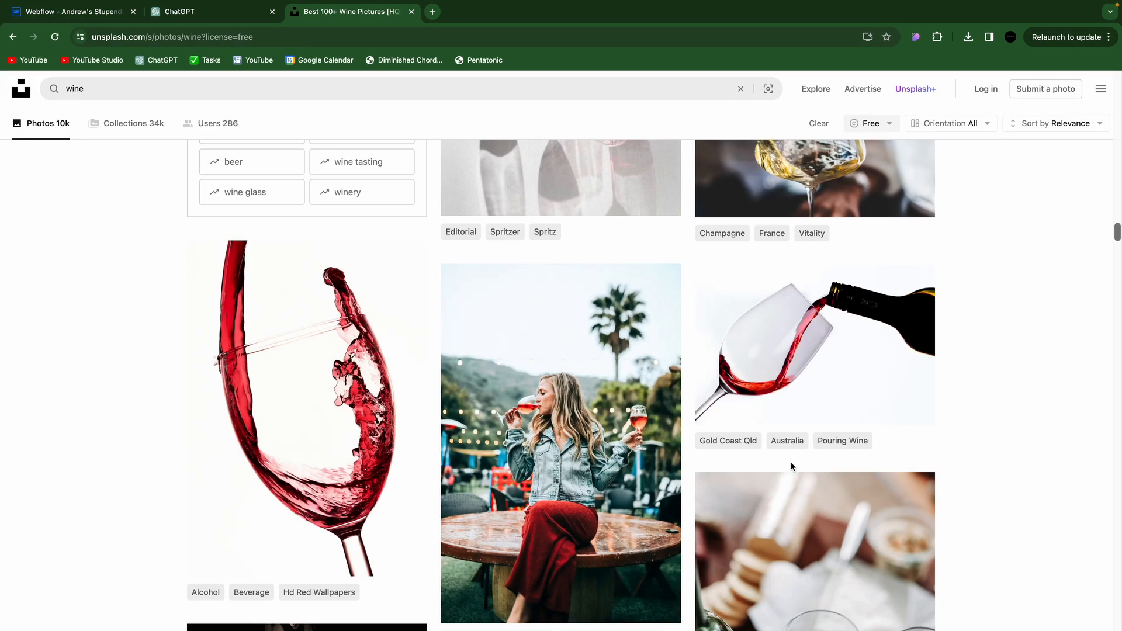
{"action": "scroll", "coordinate": [792, 465], "scroll_direction": "up", "scroll_amount": 10}
{"action": "scroll", "coordinate": [791, 465], "scroll_direction": "up", "scroll_amount": 5}
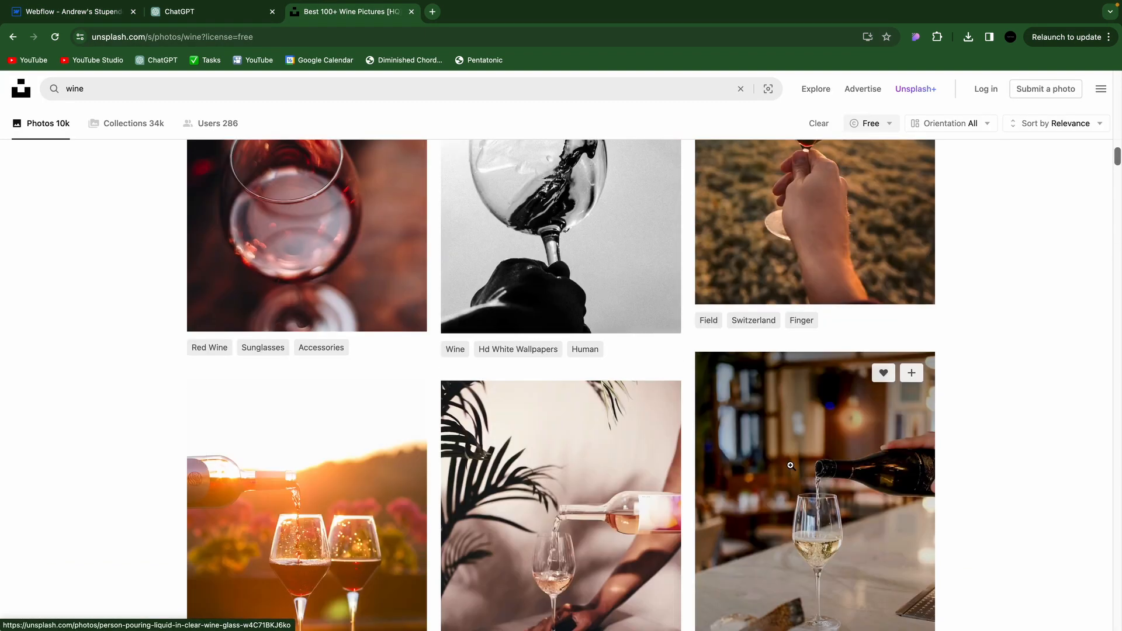
{"action": "scroll", "coordinate": [792, 465], "scroll_direction": "up", "scroll_amount": 5}
{"action": "scroll", "coordinate": [790, 466], "scroll_direction": "down", "scroll_amount": 5}
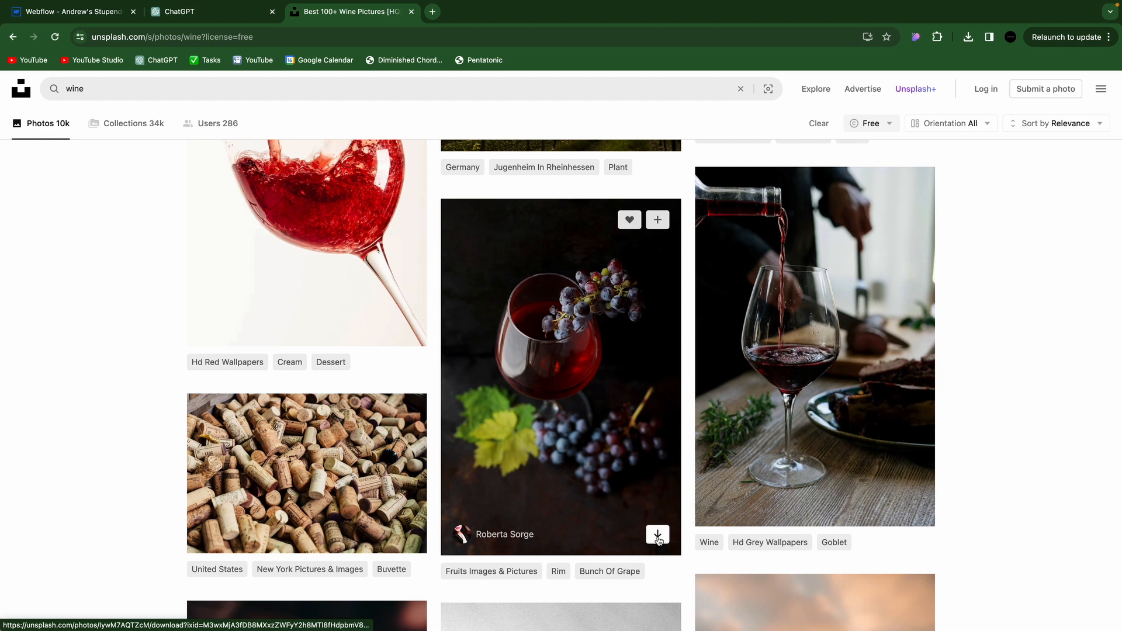
{"action": "left_click", "coordinate": [657, 535]}
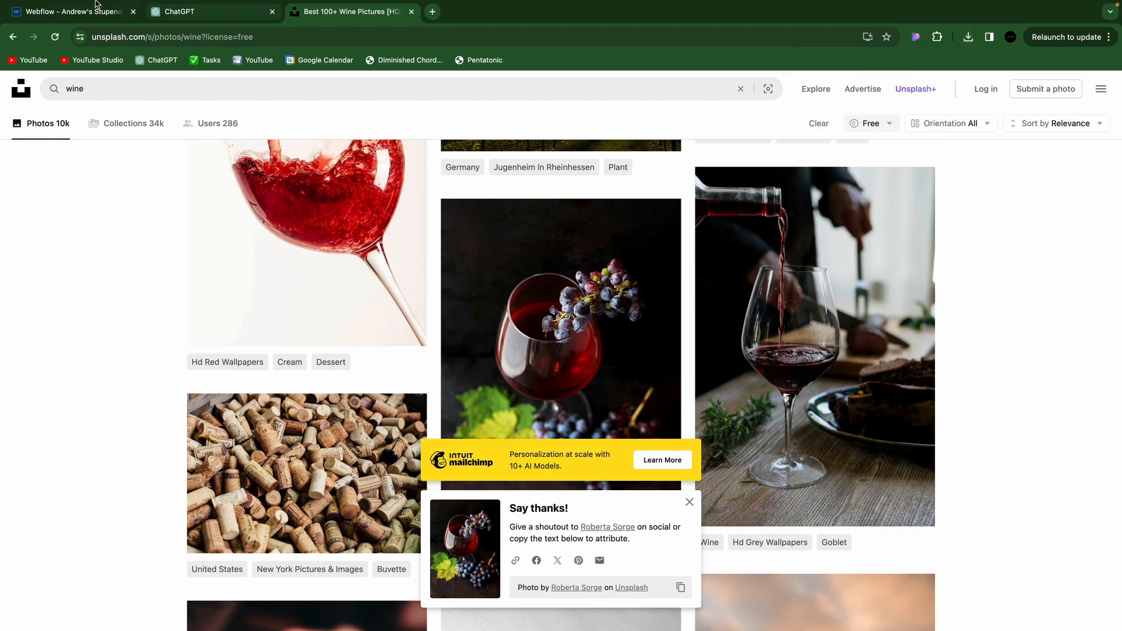
Switch to Webflow, upload the downloaded red wine and grapes photo and replace the vase image beside "A Symphony of Flavors" with it
{"action": "left_click", "coordinate": [54, 12]}
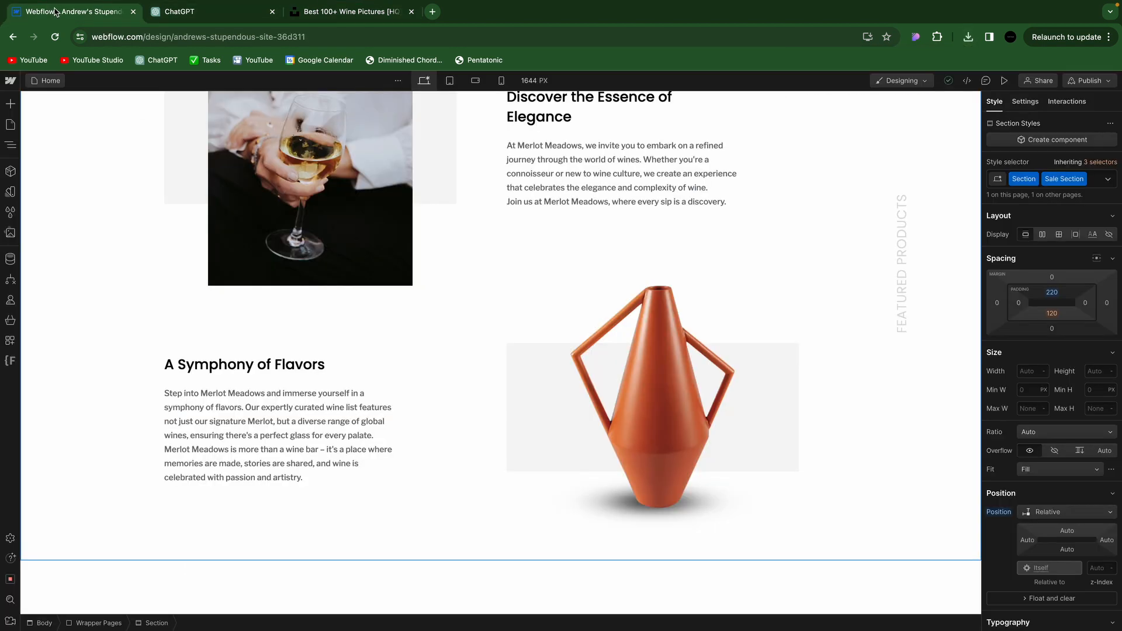
{"action": "left_click", "coordinate": [677, 382]}
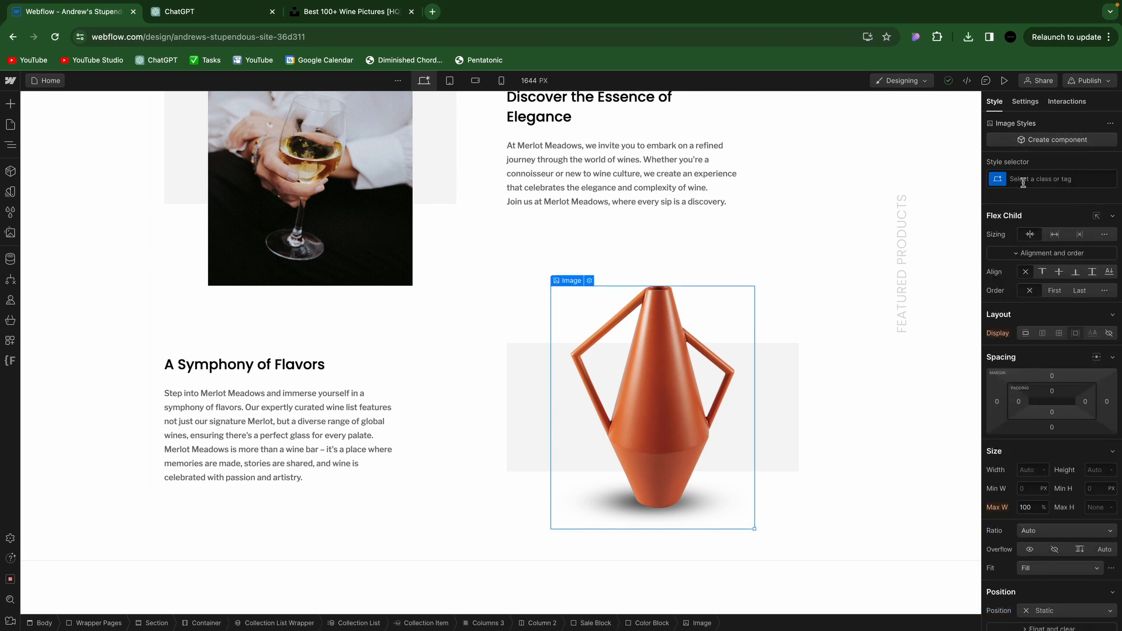
{"action": "left_click", "coordinate": [1025, 103]}
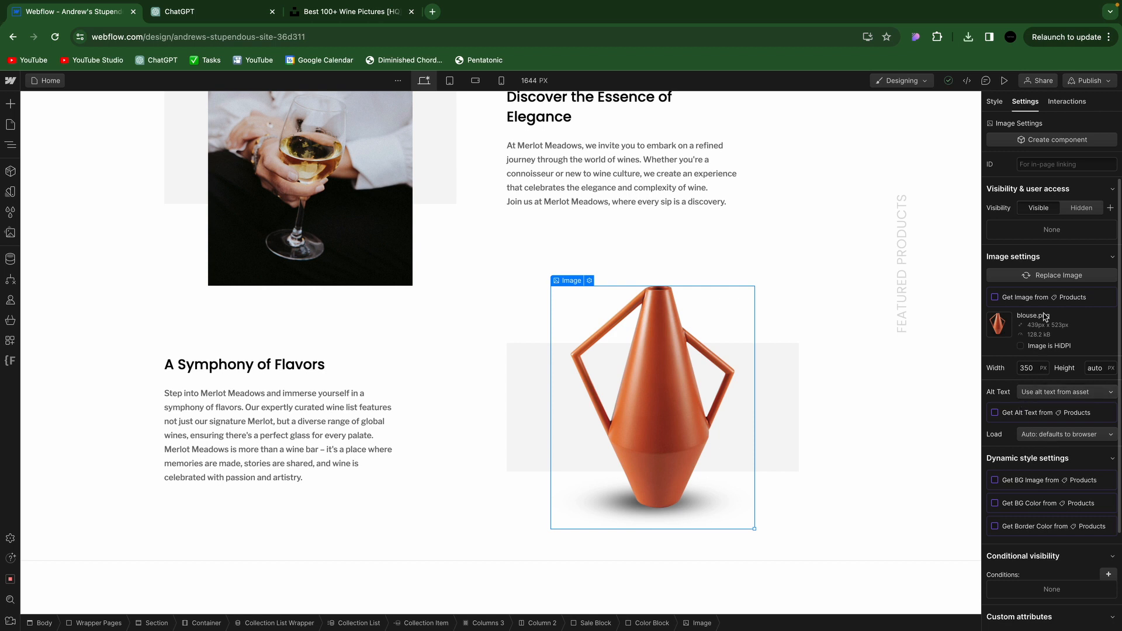
{"action": "left_click", "coordinate": [1046, 276]}
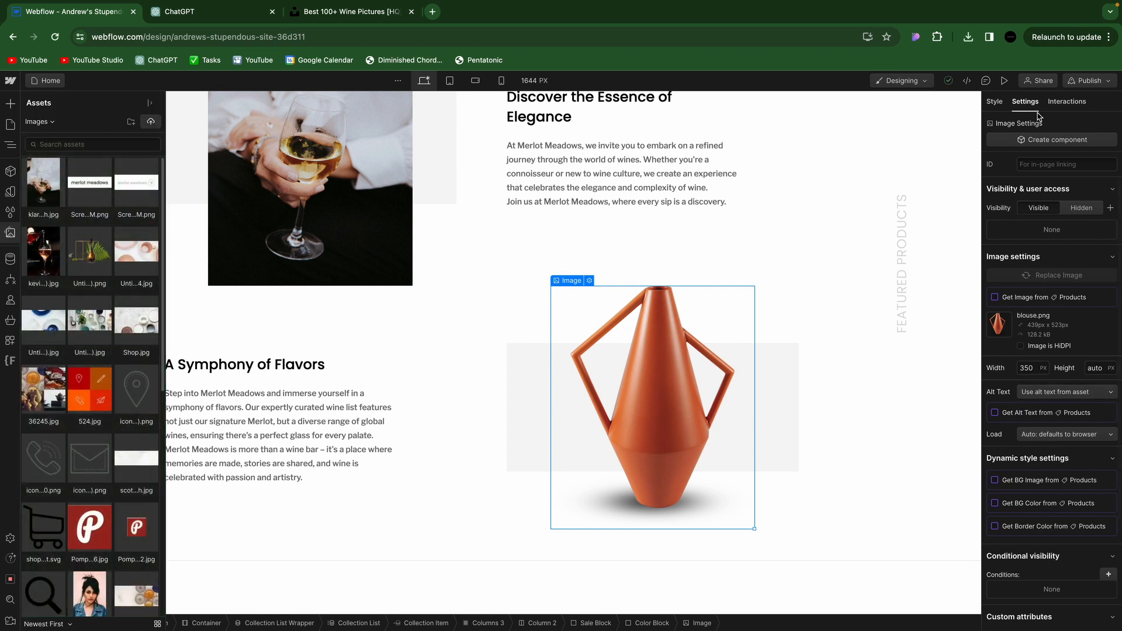
{"action": "left_click", "coordinate": [150, 122]}
{"action": "left_click", "coordinate": [459, 256]}
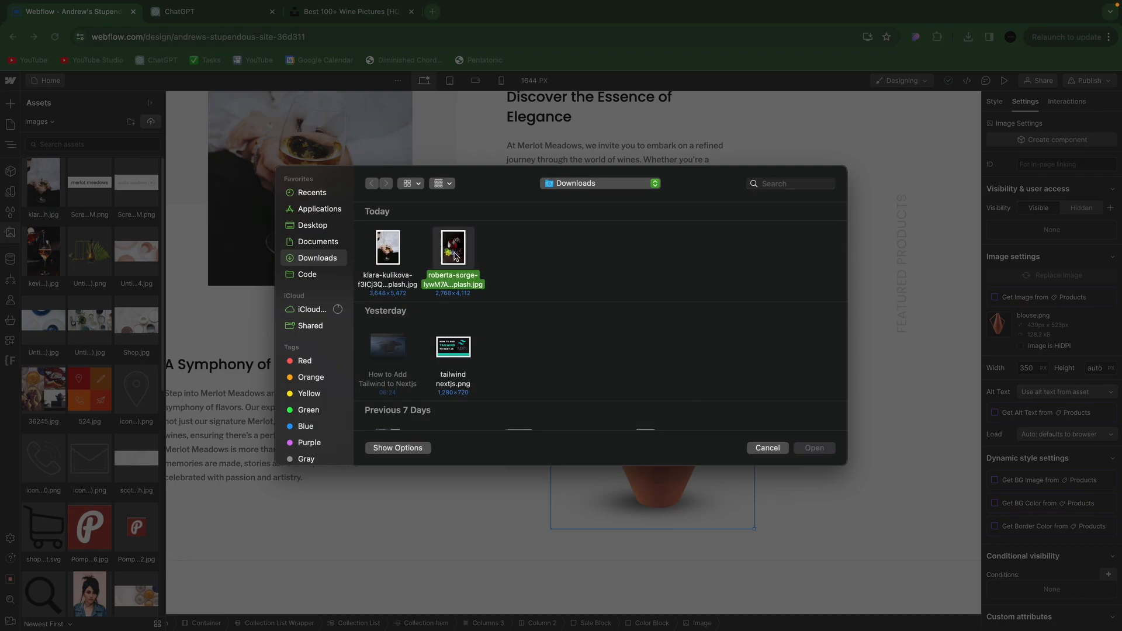
{"action": "double_click", "coordinate": [455, 255]}
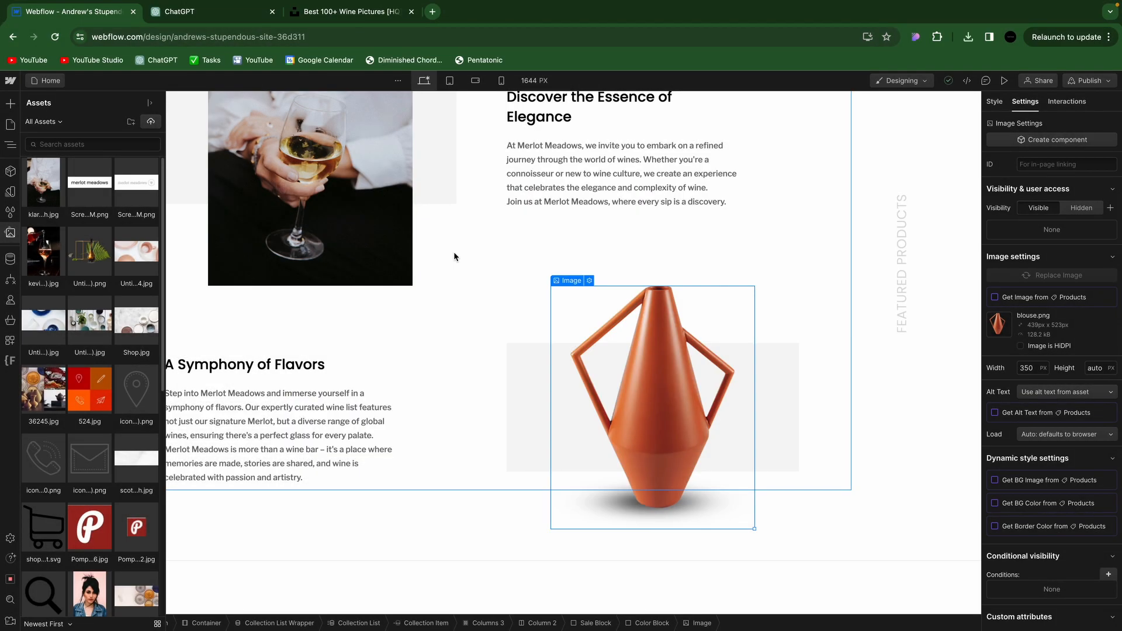
{"action": "left_click", "coordinate": [43, 183]}
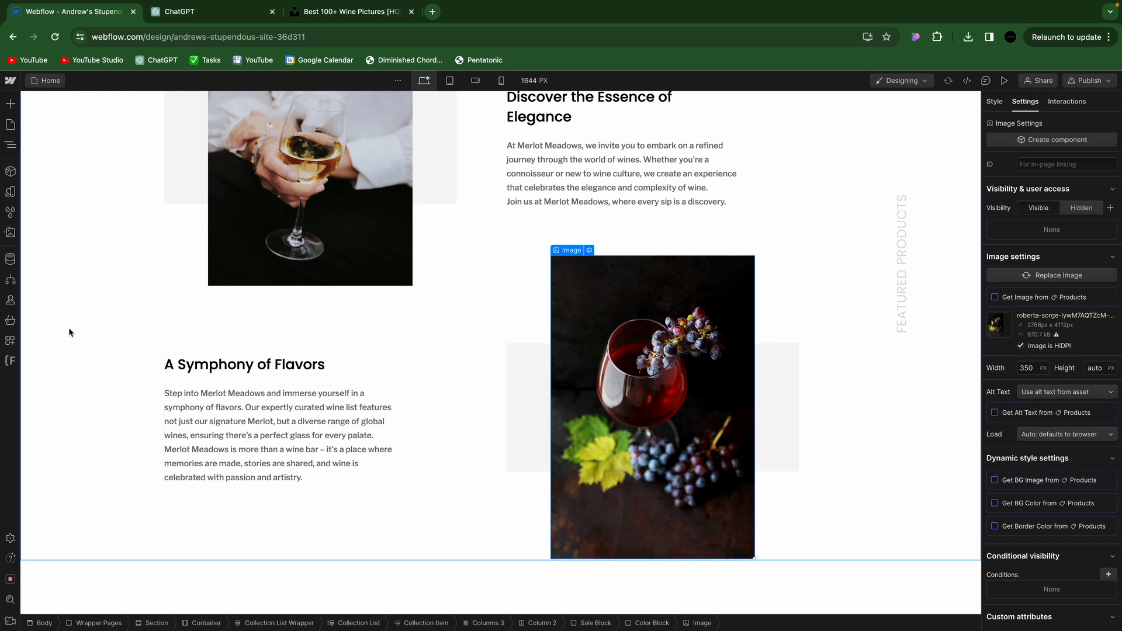
Delete the whole "Pottery Collection" online store section below the featured products
{"action": "scroll", "coordinate": [64, 334], "scroll_direction": "up", "scroll_amount": 3}
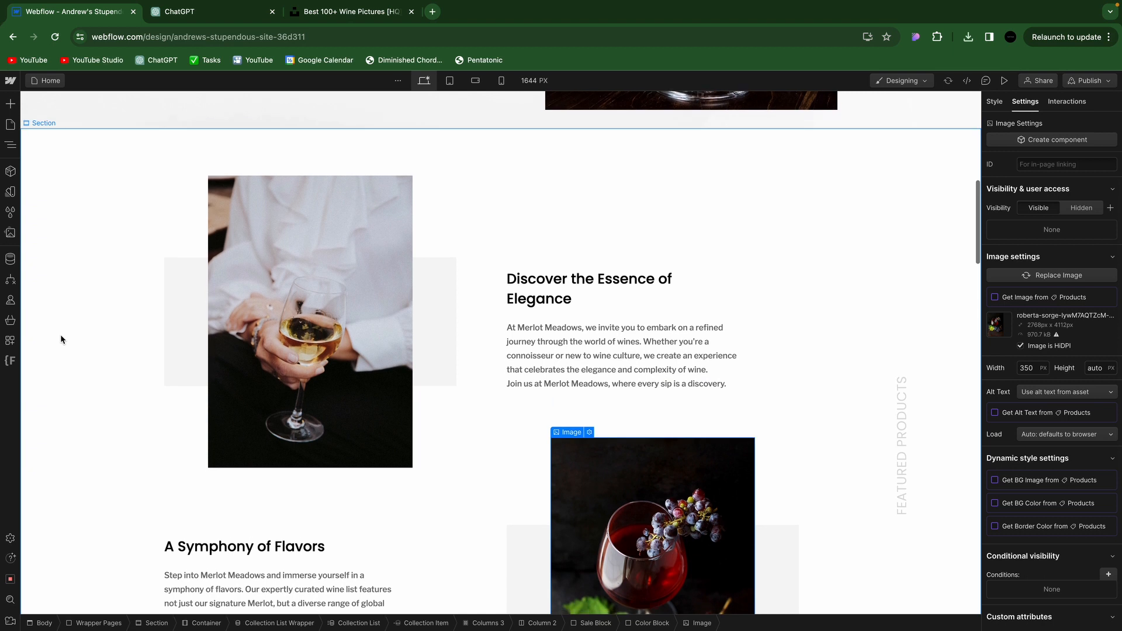
{"action": "scroll", "coordinate": [62, 338], "scroll_direction": "down", "scroll_amount": 1}
{"action": "scroll", "coordinate": [61, 339], "scroll_direction": "down", "scroll_amount": 5}
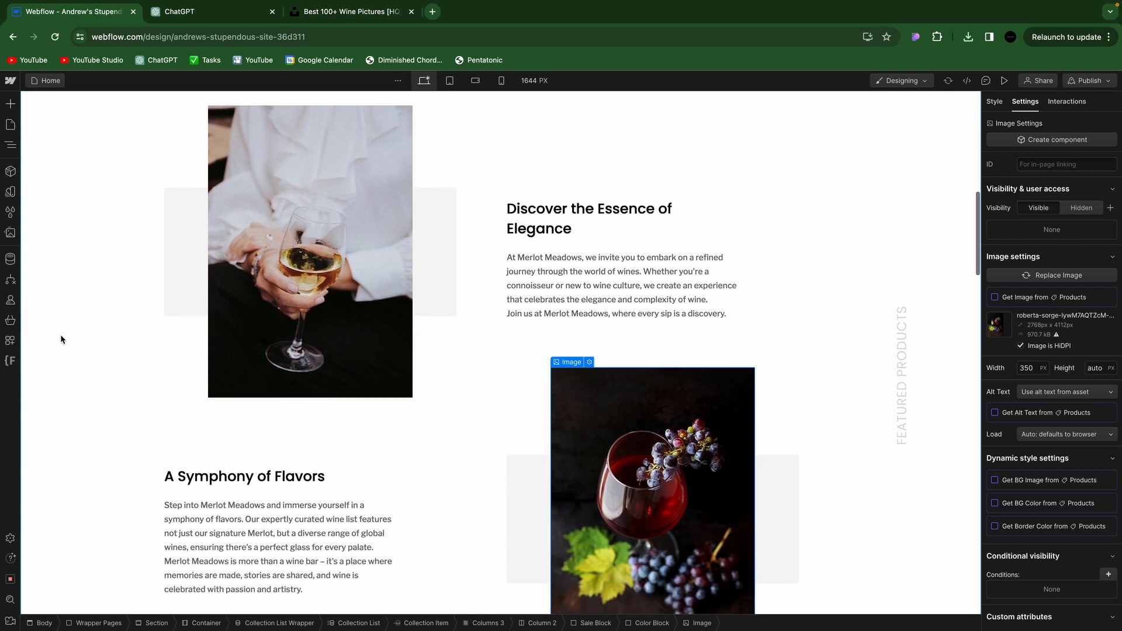
{"action": "scroll", "coordinate": [60, 339], "scroll_direction": "up", "scroll_amount": 3}
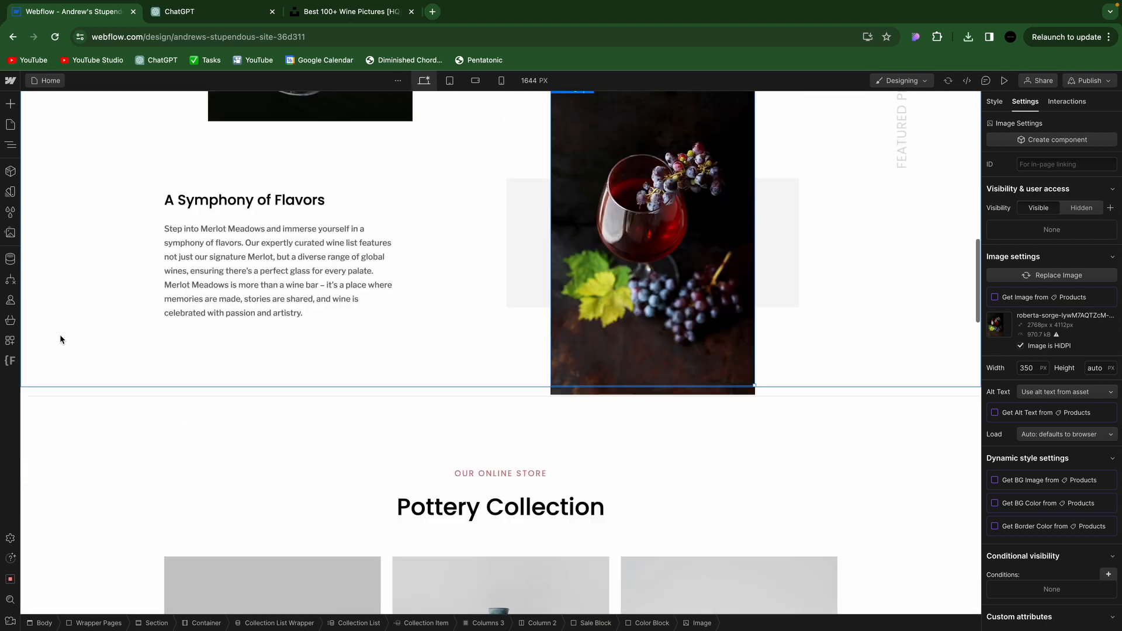
{"action": "scroll", "coordinate": [61, 338], "scroll_direction": "down", "scroll_amount": 1}
{"action": "scroll", "coordinate": [60, 338], "scroll_direction": "down", "scroll_amount": 4}
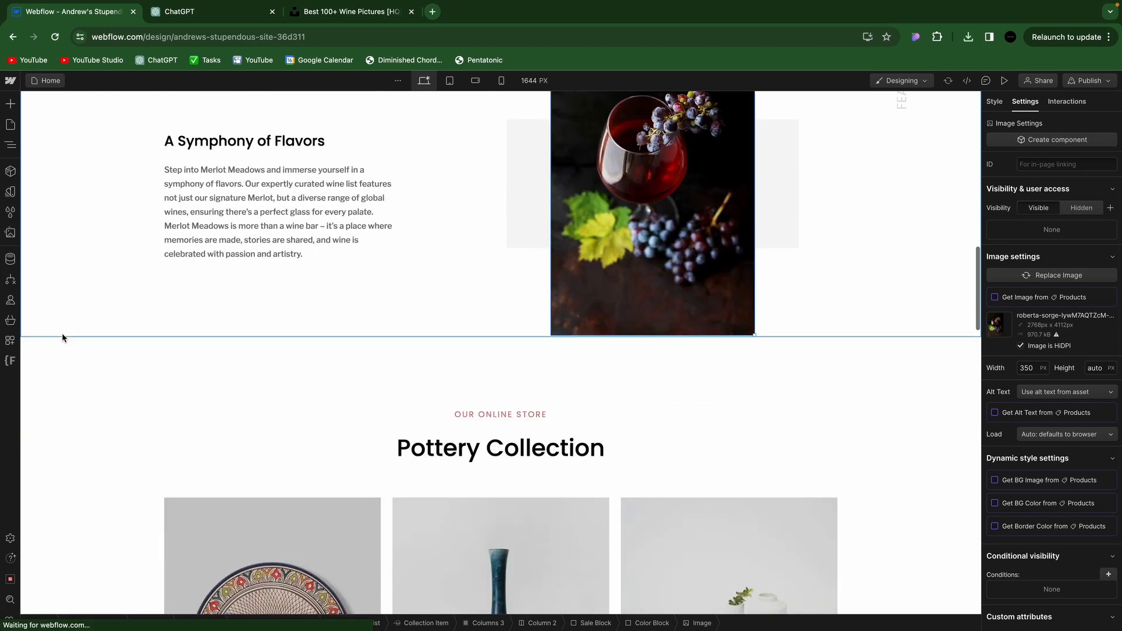
{"action": "scroll", "coordinate": [61, 324], "scroll_direction": "down", "scroll_amount": 1}
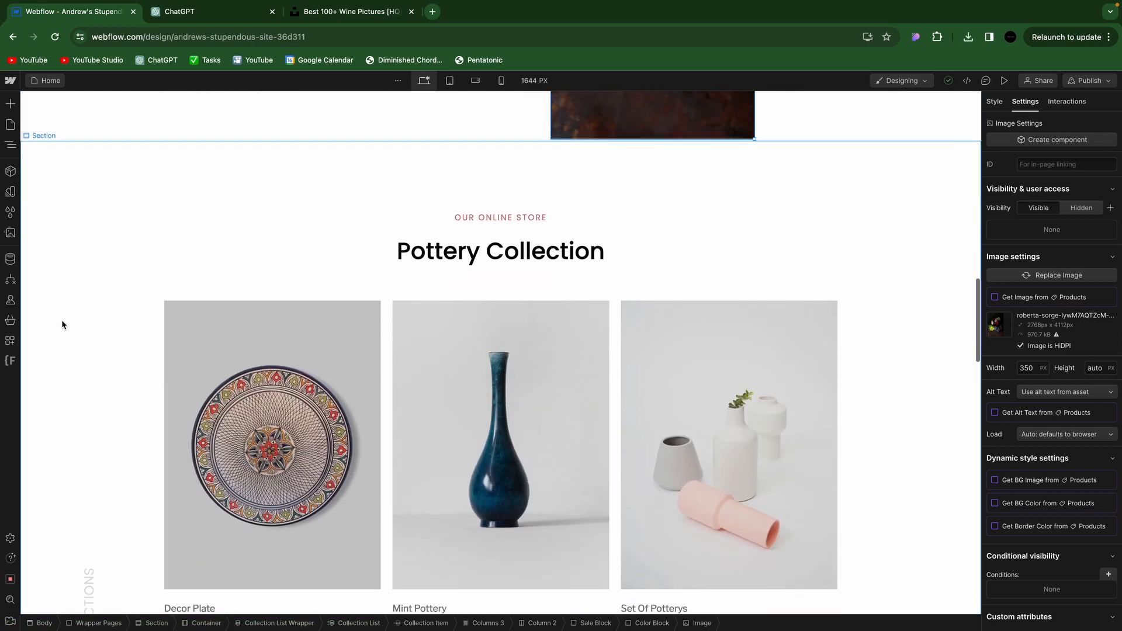
{"action": "left_click", "coordinate": [103, 211]}
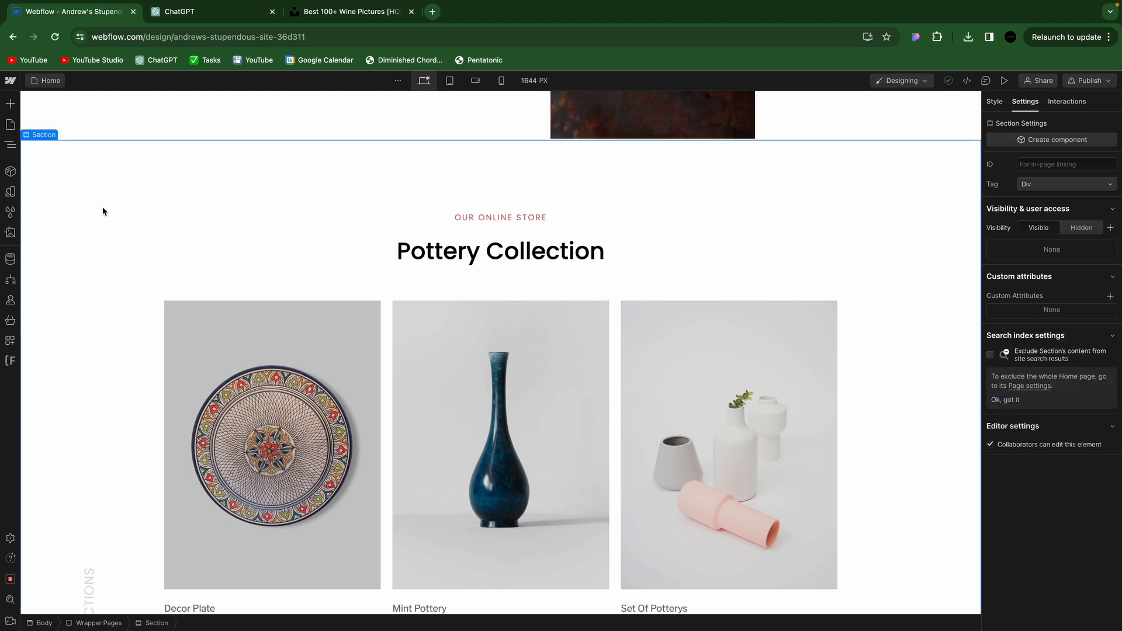
{"action": "key", "text": "Delete"}
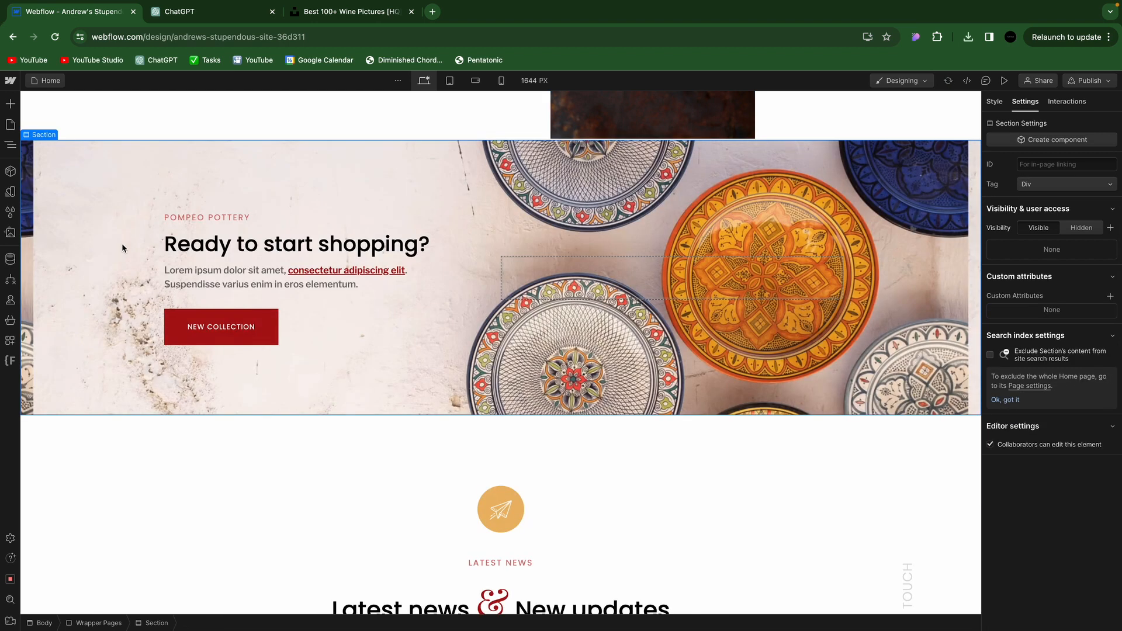
Set the top margin of the "Ready to start shopping?" section to 84 px to separate it from the wine photo
{"action": "scroll", "coordinate": [509, 339], "scroll_direction": "up", "scroll_amount": 6}
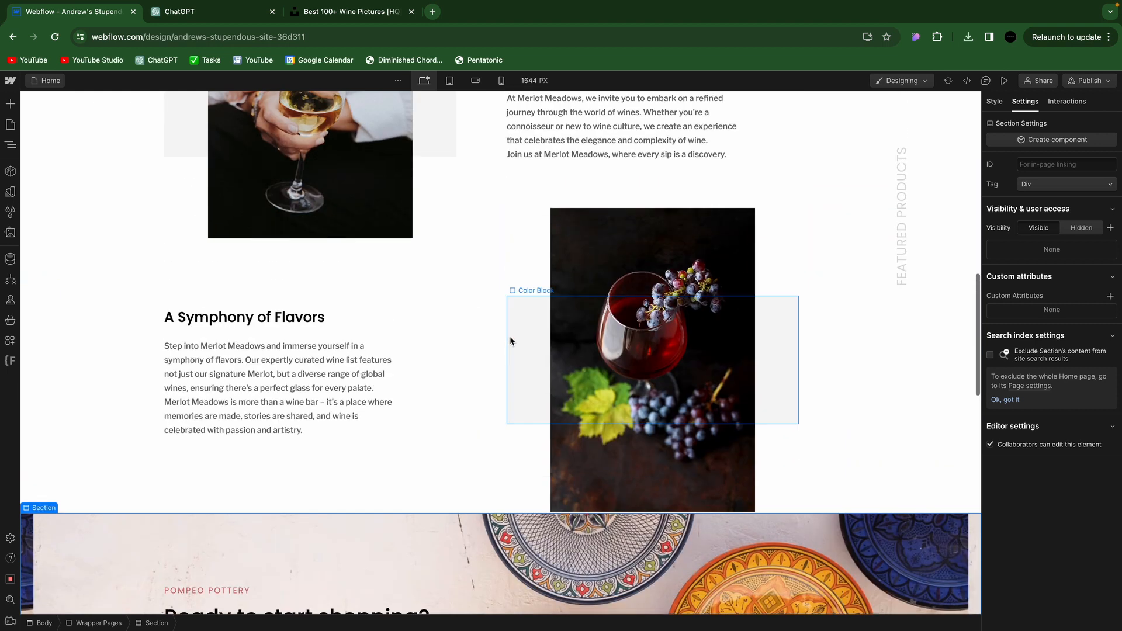
{"action": "scroll", "coordinate": [514, 351], "scroll_direction": "down", "scroll_amount": 3}
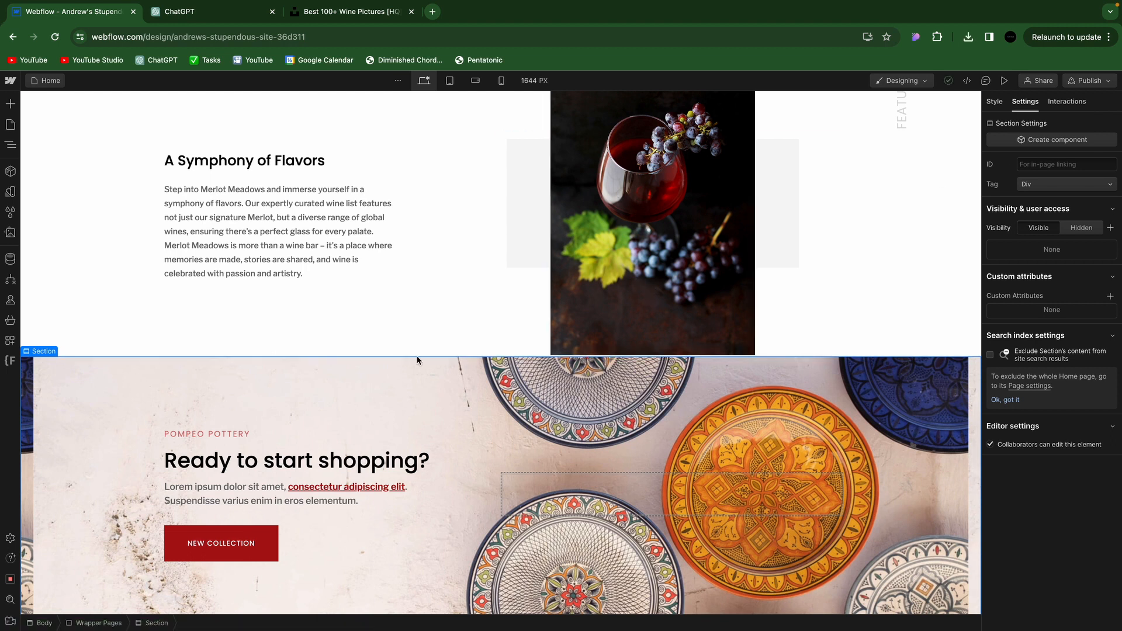
{"action": "left_click", "coordinate": [995, 102]}
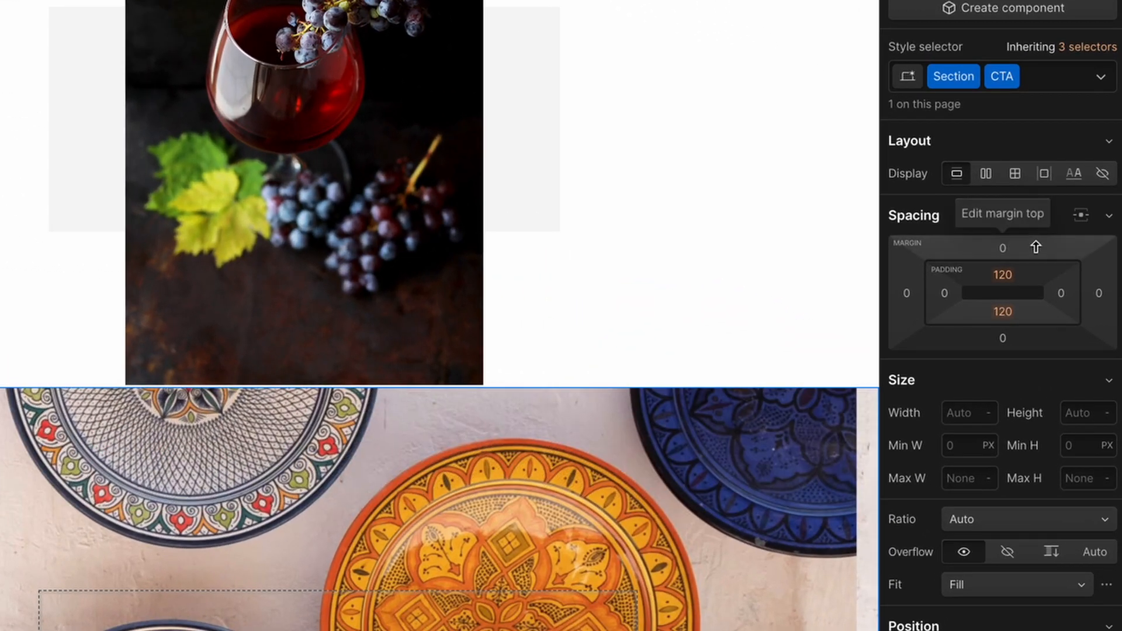
{"action": "left_click_drag", "start_coordinate": [1036, 248], "coordinate": [1038, 183]}
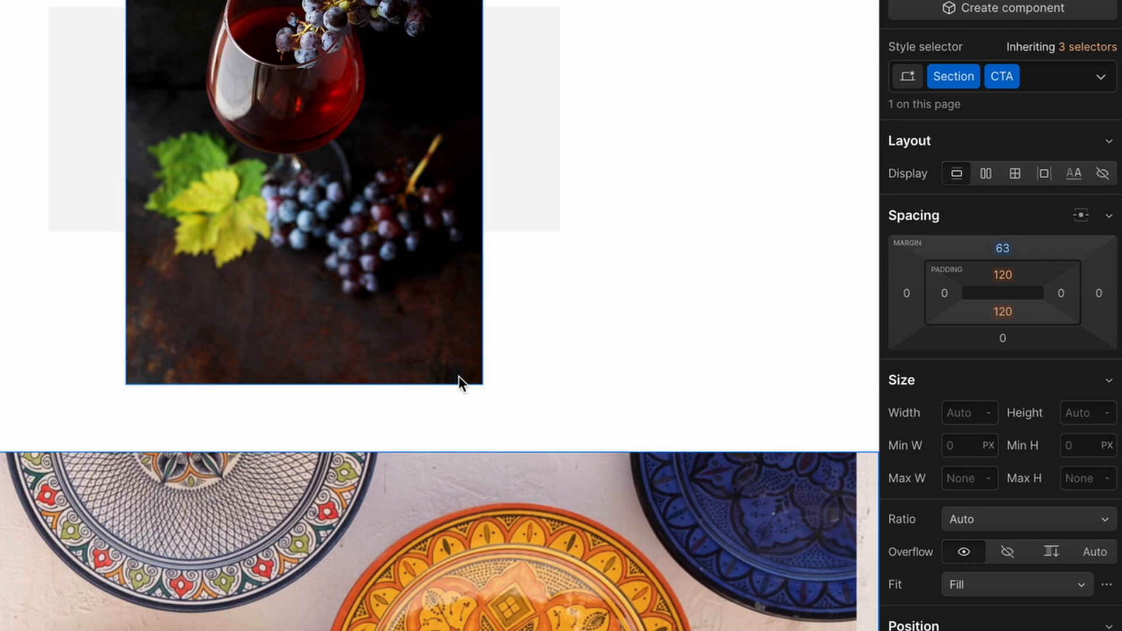
{"action": "scroll", "coordinate": [464, 381], "scroll_direction": "up", "scroll_amount": 5}
{"action": "scroll", "coordinate": [746, 356], "scroll_direction": "down", "scroll_amount": 1}
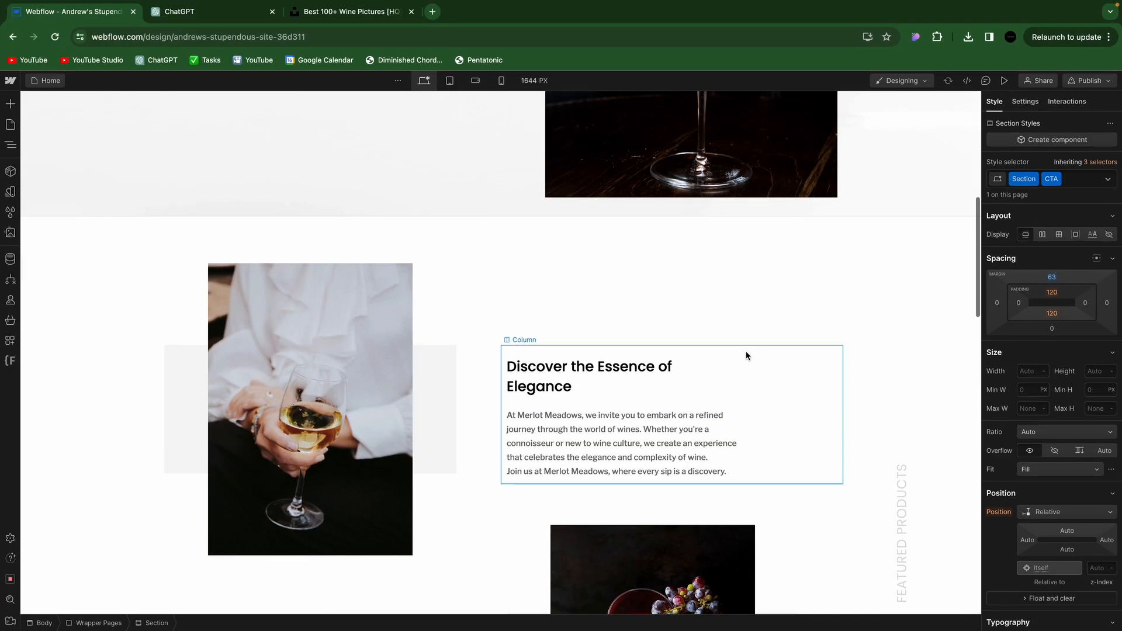
{"action": "scroll", "coordinate": [697, 291], "scroll_direction": "down", "scroll_amount": 10}
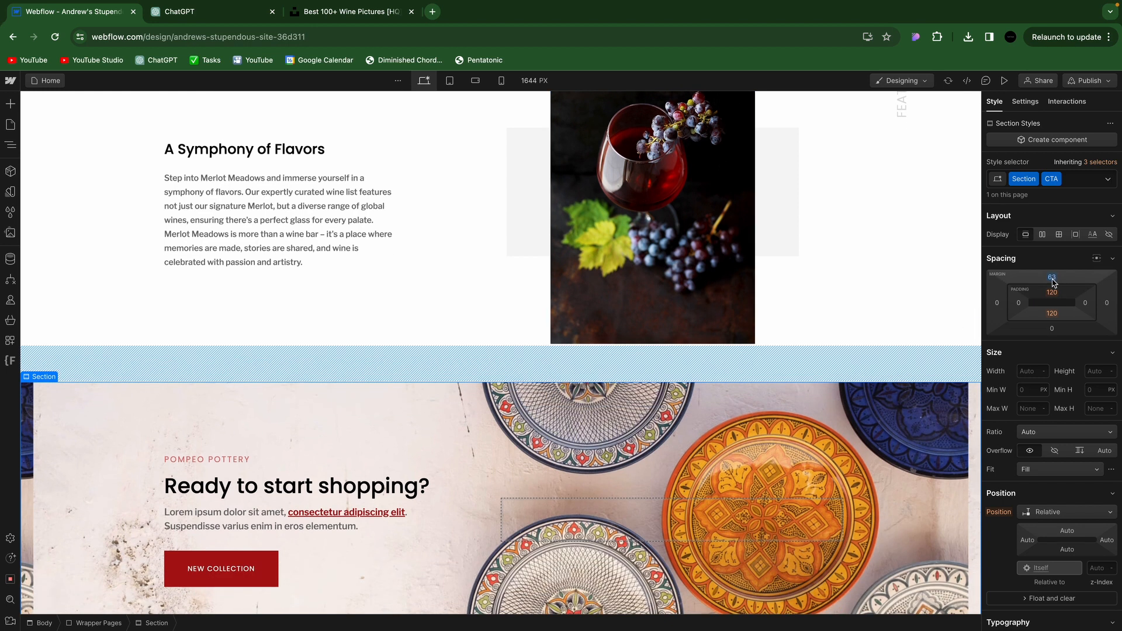
{"action": "left_click_drag", "start_coordinate": [1067, 277], "coordinate": [904, 338]}
{"action": "scroll", "coordinate": [904, 338], "scroll_direction": "down", "scroll_amount": 6}
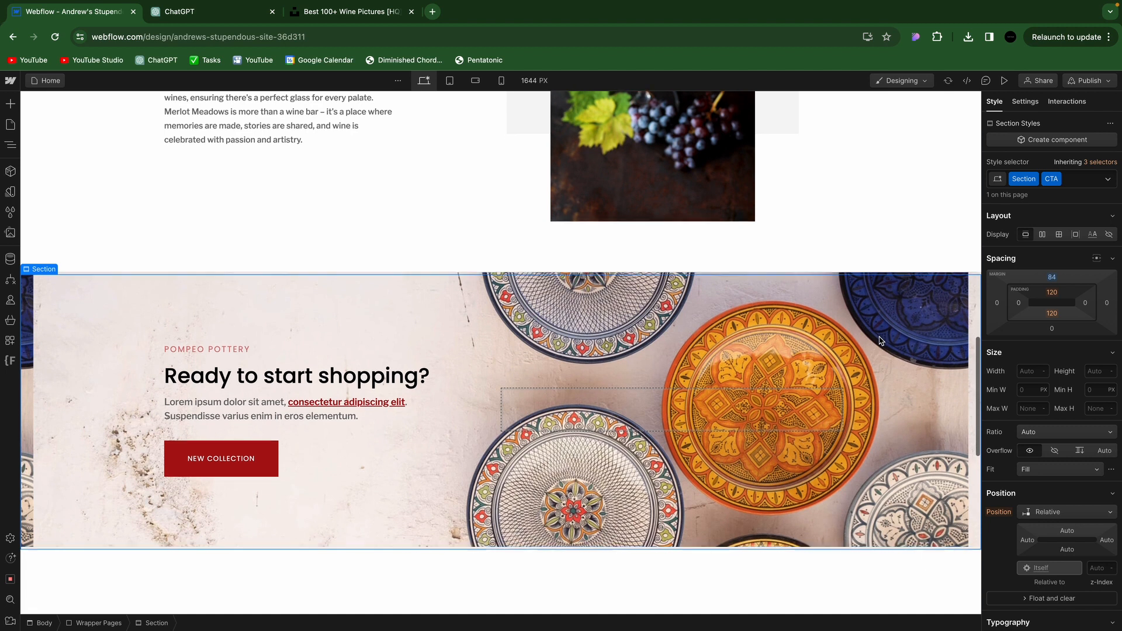
{"action": "scroll", "coordinate": [871, 342], "scroll_direction": "up", "scroll_amount": 5}
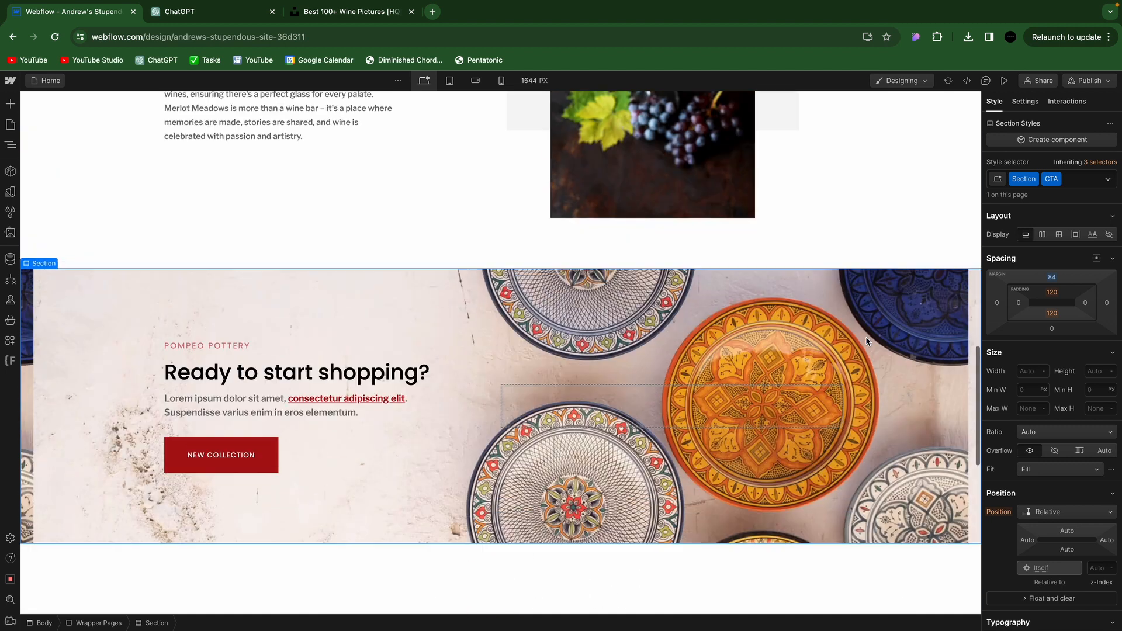
Delete the "Latest news & New updates" newsletter section above the footer
{"action": "scroll", "coordinate": [757, 315], "scroll_direction": "down", "scroll_amount": 15}
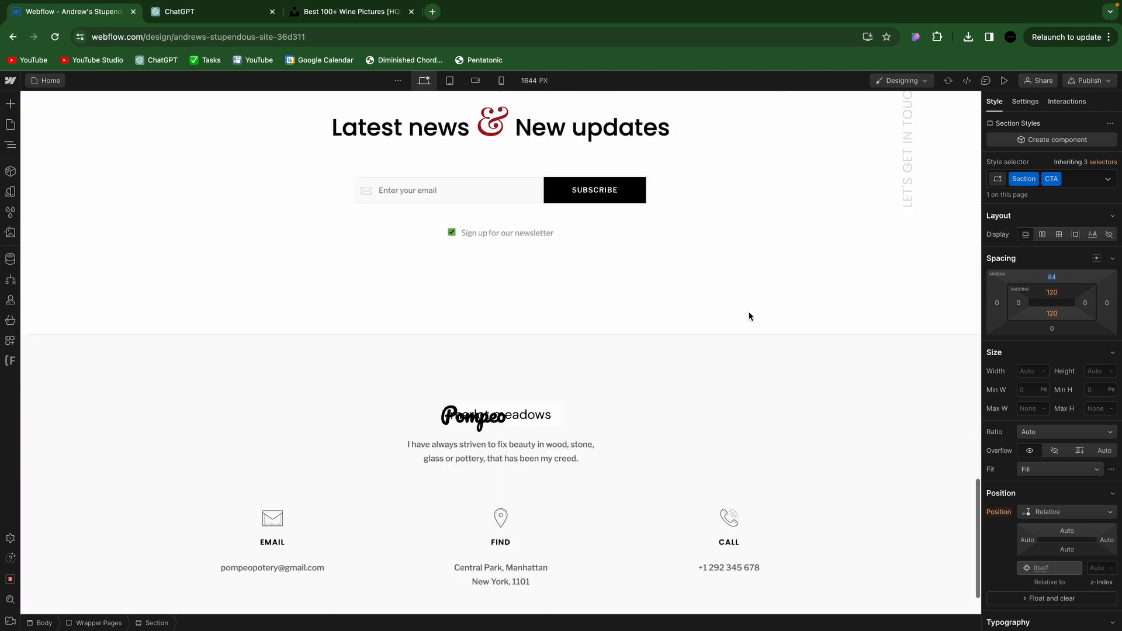
{"action": "scroll", "coordinate": [761, 317], "scroll_direction": "up", "scroll_amount": 8}
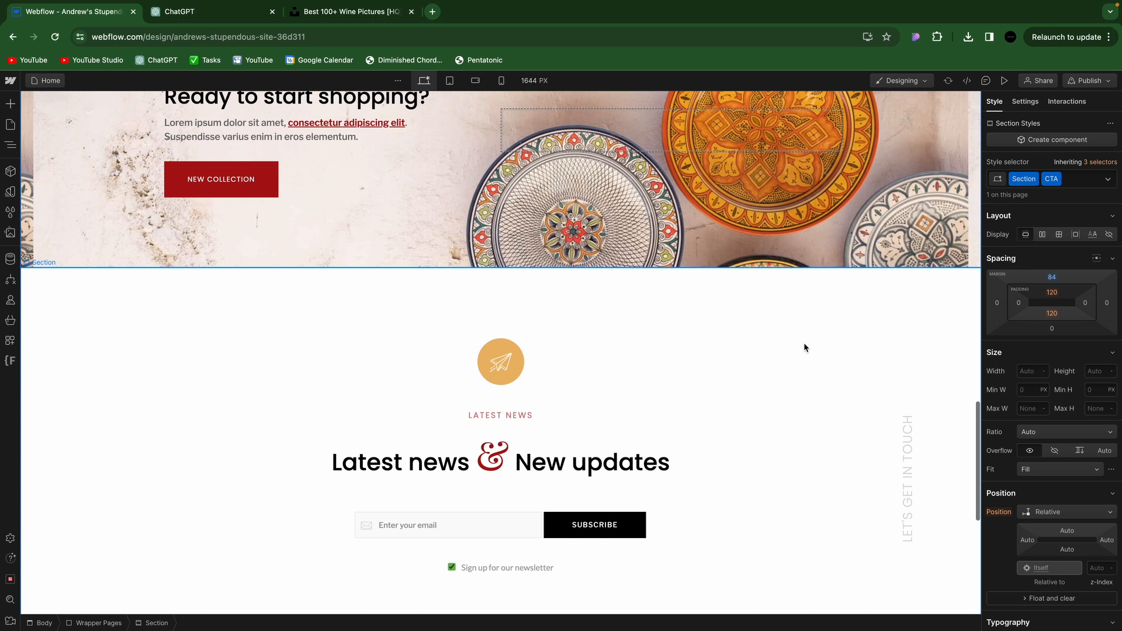
{"action": "left_click", "coordinate": [883, 301]}
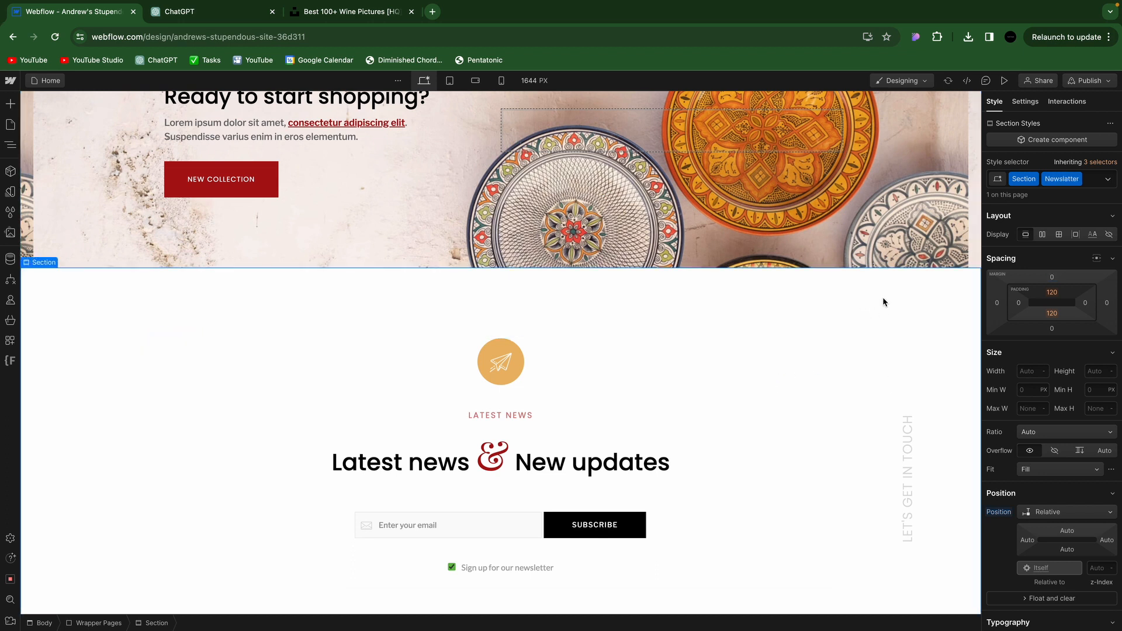
{"action": "key", "text": "Delete"}
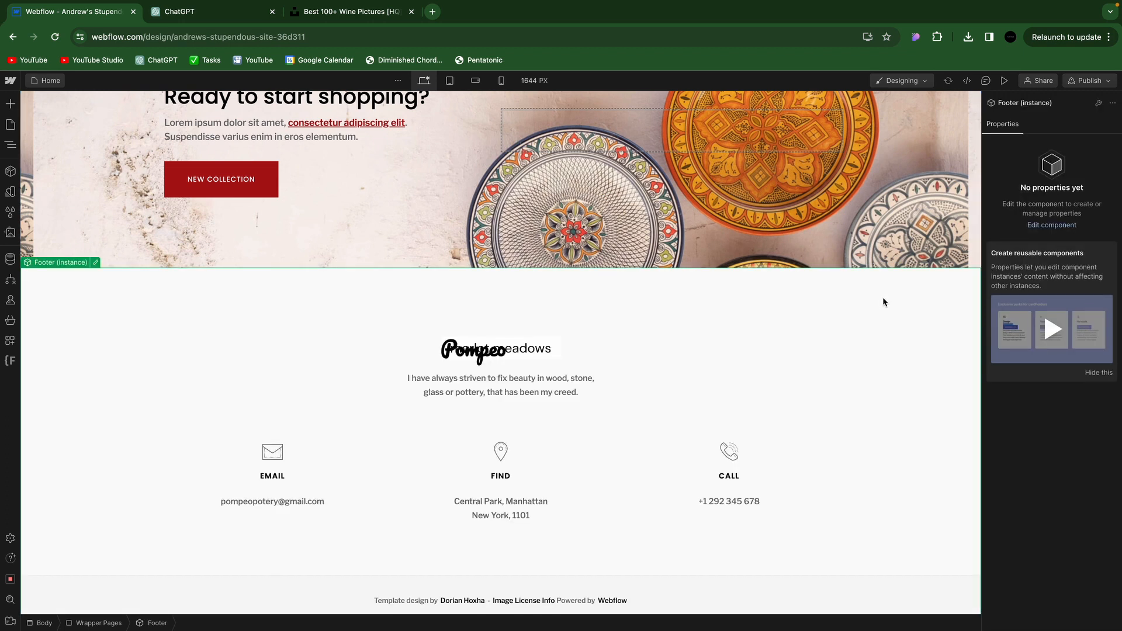
Open the footer component for editing and delete the "Pompeo" heading overlapping the Merlot Meadows logo
{"action": "double_click", "coordinate": [478, 353]}
{"action": "left_click", "coordinate": [478, 353]}
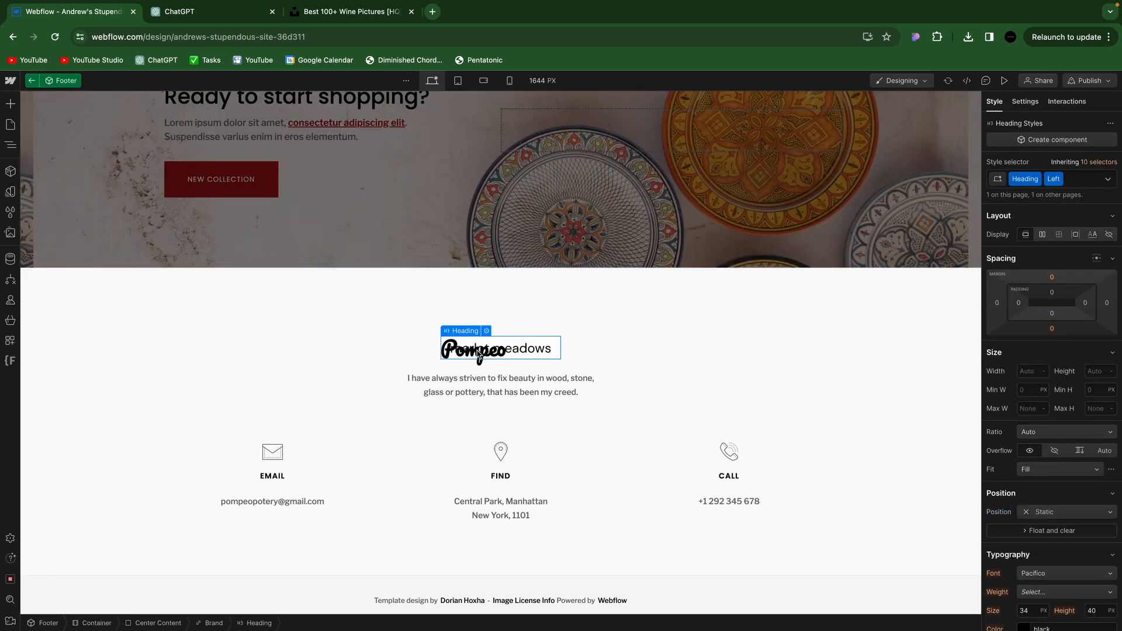
{"action": "key", "text": "Delete"}
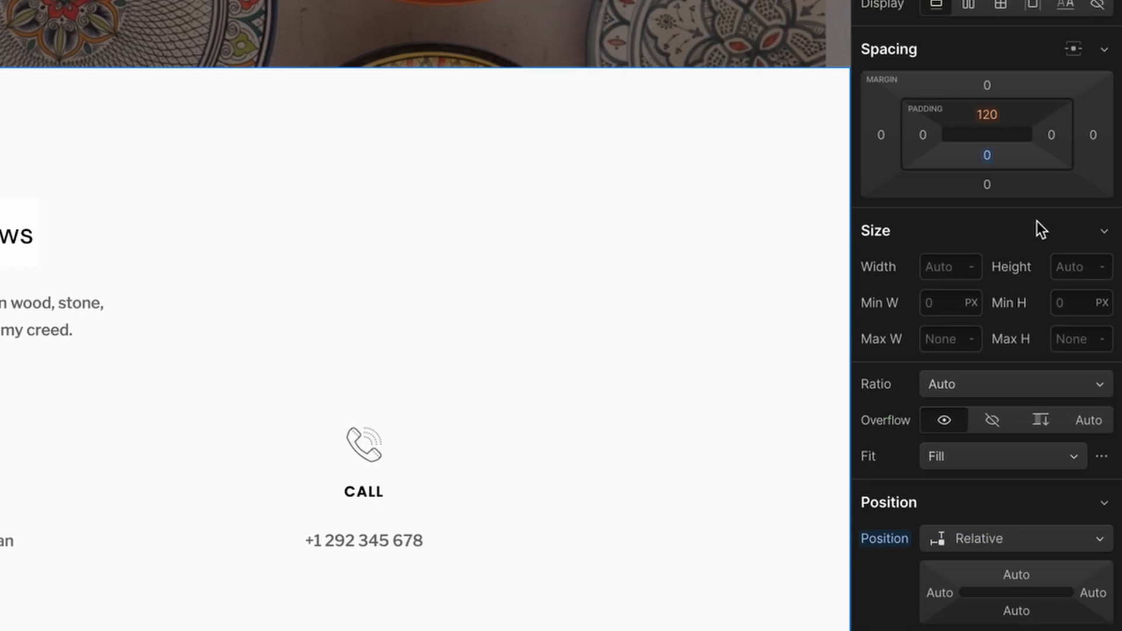
Set the footer section's background color to the White variable and leave the footer component's editing mode
{"action": "scroll", "coordinate": [991, 458], "scroll_direction": "down", "scroll_amount": 15}
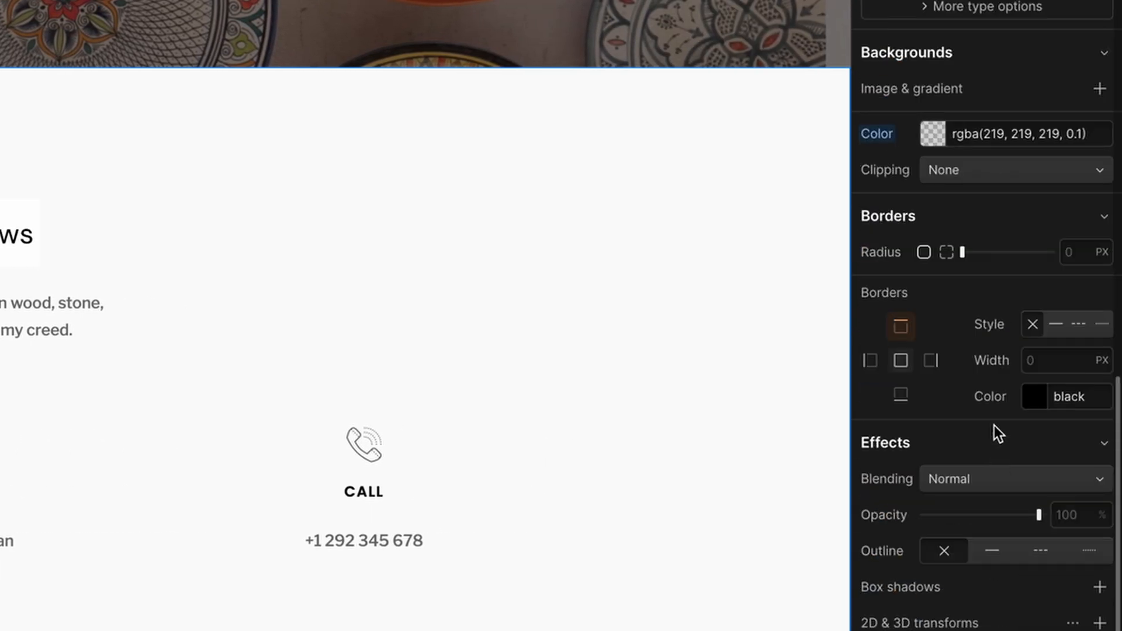
{"action": "scroll", "coordinate": [994, 425], "scroll_direction": "up", "scroll_amount": 1}
{"action": "scroll", "coordinate": [969, 330], "scroll_direction": "up", "scroll_amount": 1}
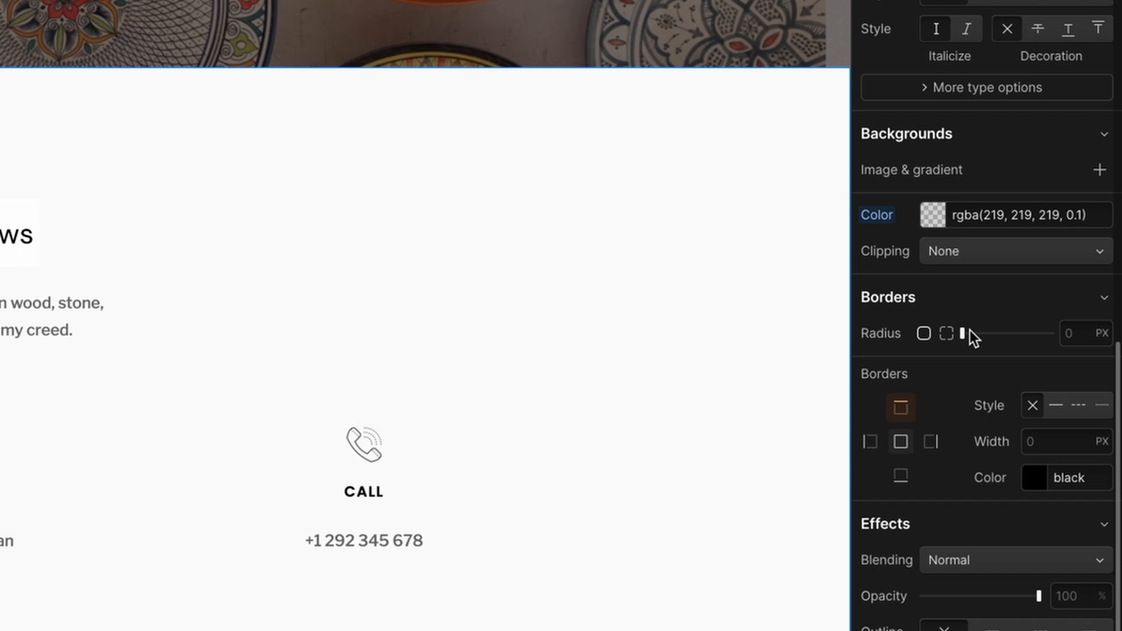
{"action": "left_click", "coordinate": [933, 216]}
{"action": "left_click", "coordinate": [867, 331]}
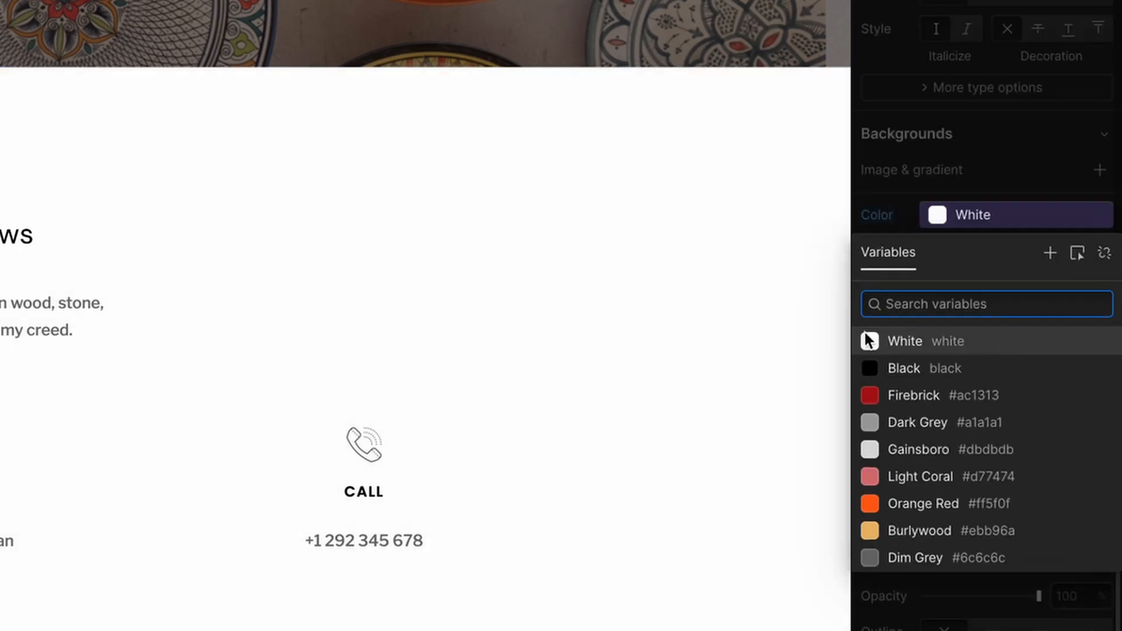
{"action": "key", "text": "Escape"}
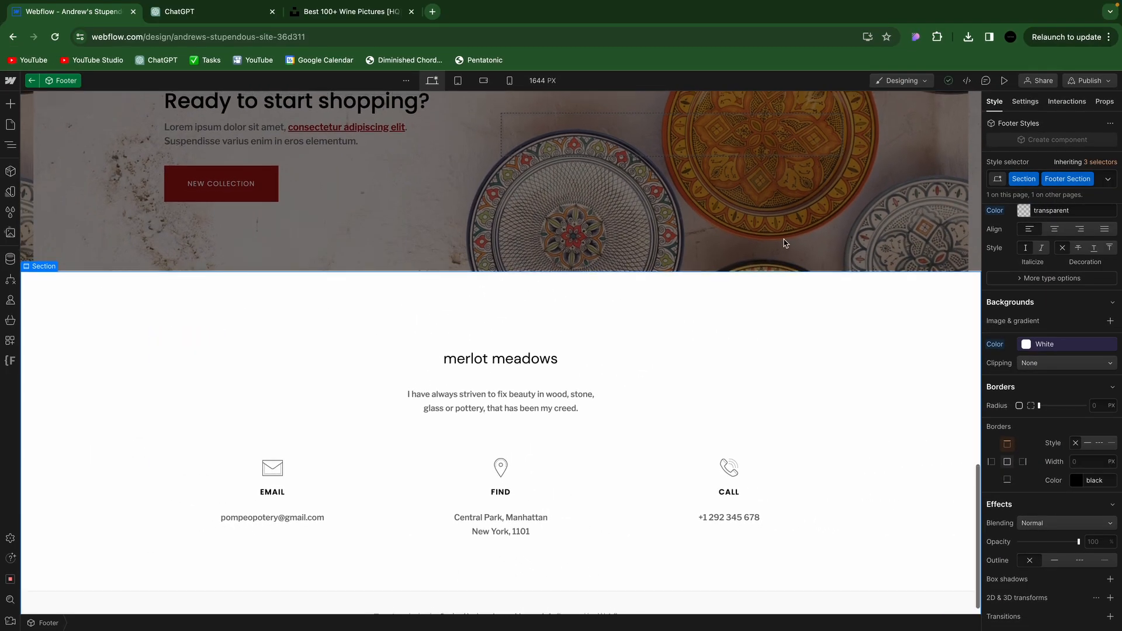
{"action": "scroll", "coordinate": [784, 242], "scroll_direction": "up", "scroll_amount": 4}
{"action": "scroll", "coordinate": [784, 245], "scroll_direction": "up", "scroll_amount": 10}
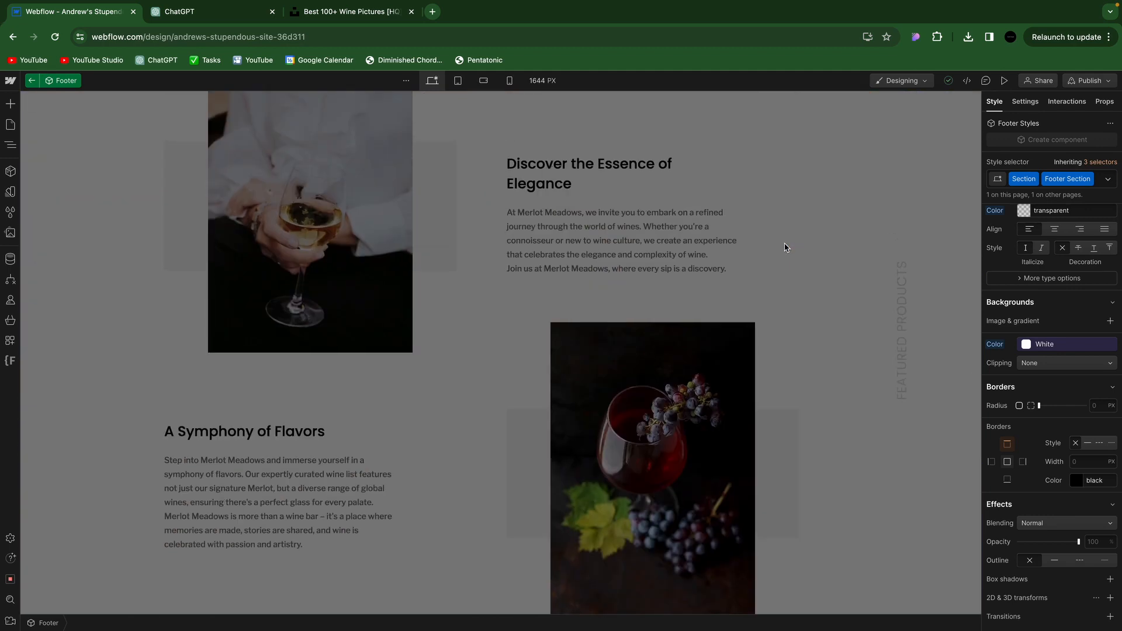
{"action": "double_click", "coordinate": [785, 248]}
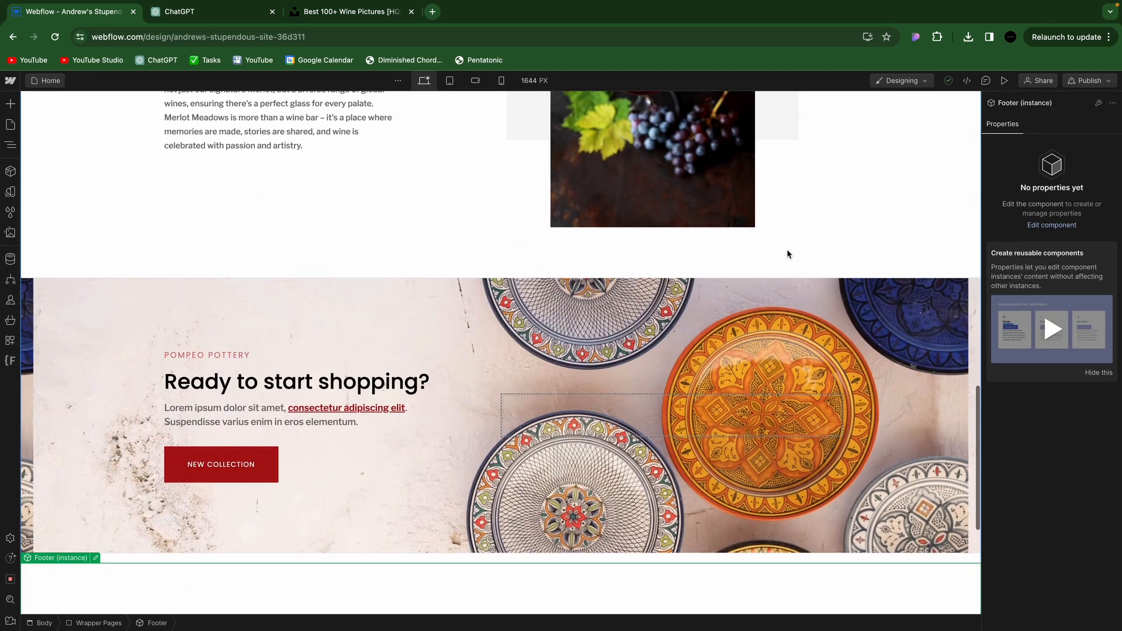
Delete the vertical "Featured Products" label beside the "Discover the Essence of Elegance" and "A Symphony of Flavors" blocks
{"action": "scroll", "coordinate": [787, 251], "scroll_direction": "up", "scroll_amount": 8}
{"action": "scroll", "coordinate": [786, 264], "scroll_direction": "up", "scroll_amount": 9}
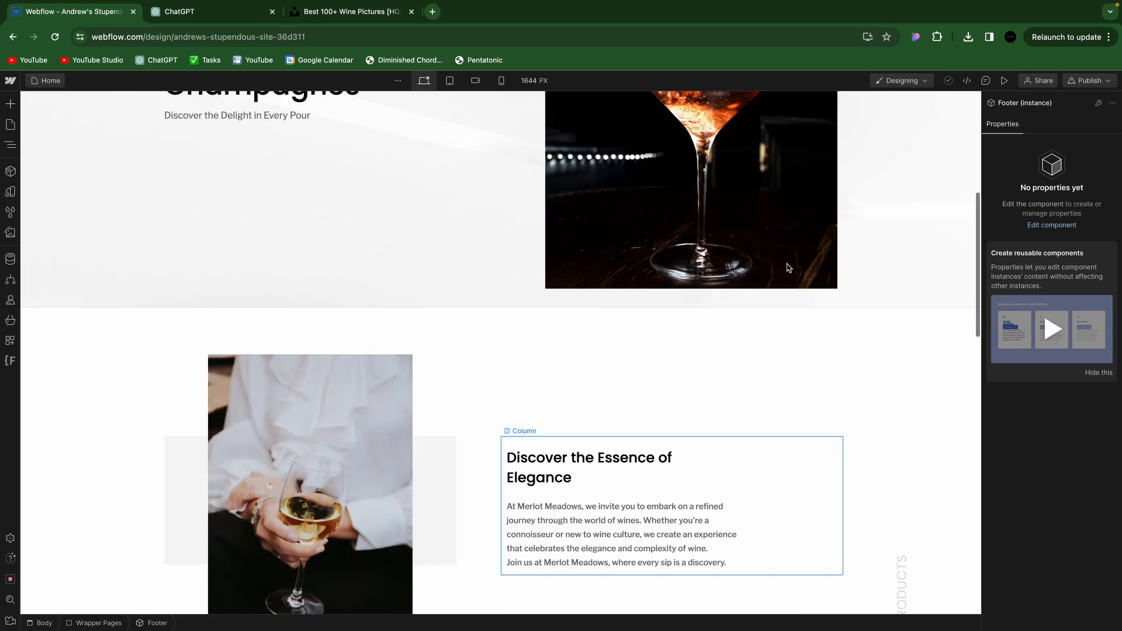
{"action": "scroll", "coordinate": [787, 268], "scroll_direction": "up", "scroll_amount": 8}
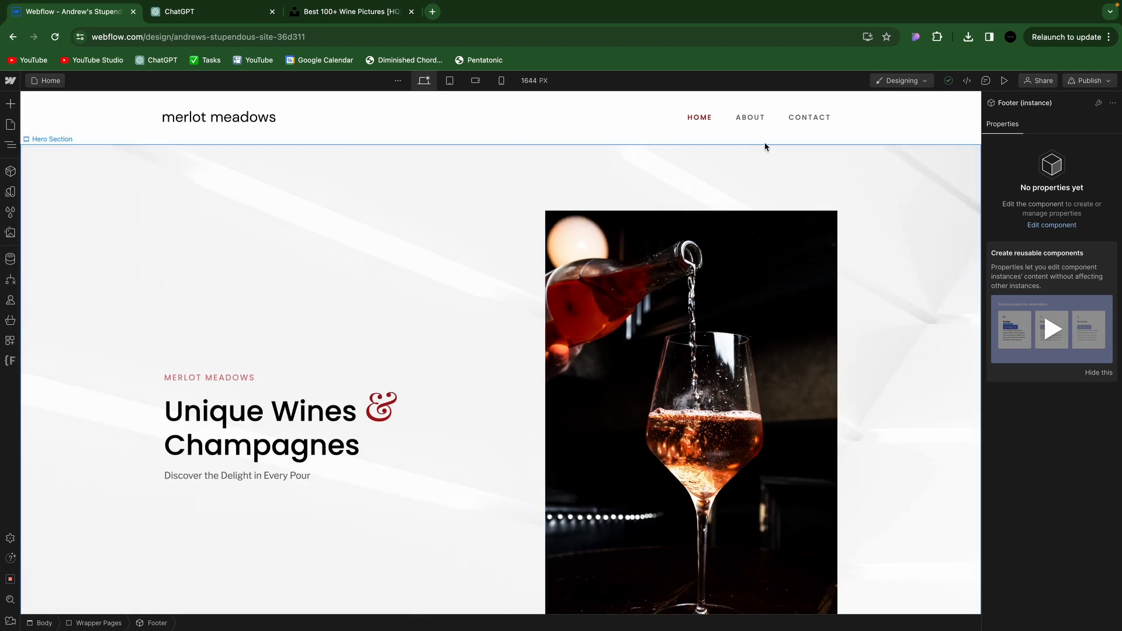
{"action": "scroll", "coordinate": [762, 265], "scroll_direction": "down", "scroll_amount": 5}
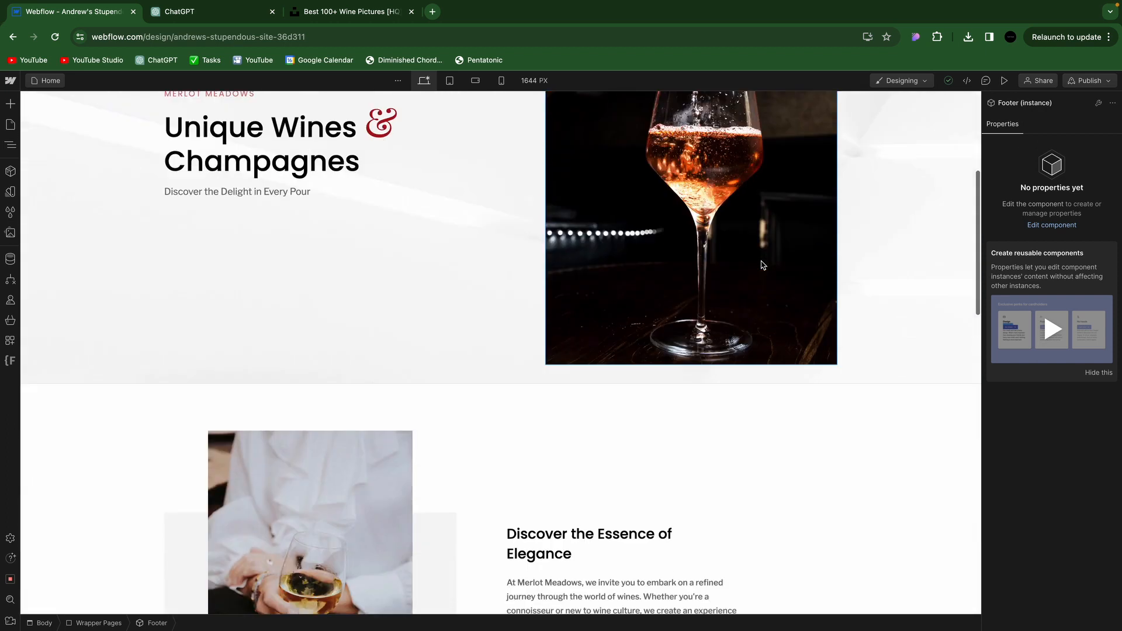
{"action": "scroll", "coordinate": [762, 263], "scroll_direction": "down", "scroll_amount": 9}
{"action": "scroll", "coordinate": [762, 263], "scroll_direction": "up", "scroll_amount": 3}
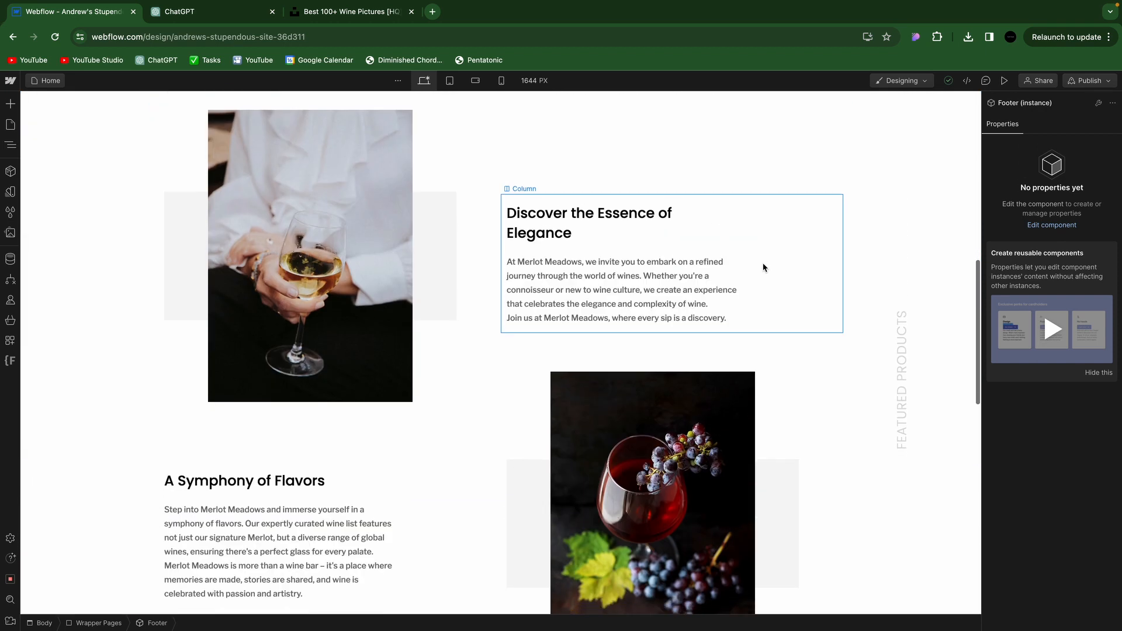
{"action": "scroll", "coordinate": [763, 267], "scroll_direction": "down", "scroll_amount": 1}
{"action": "left_click", "coordinate": [905, 374]}
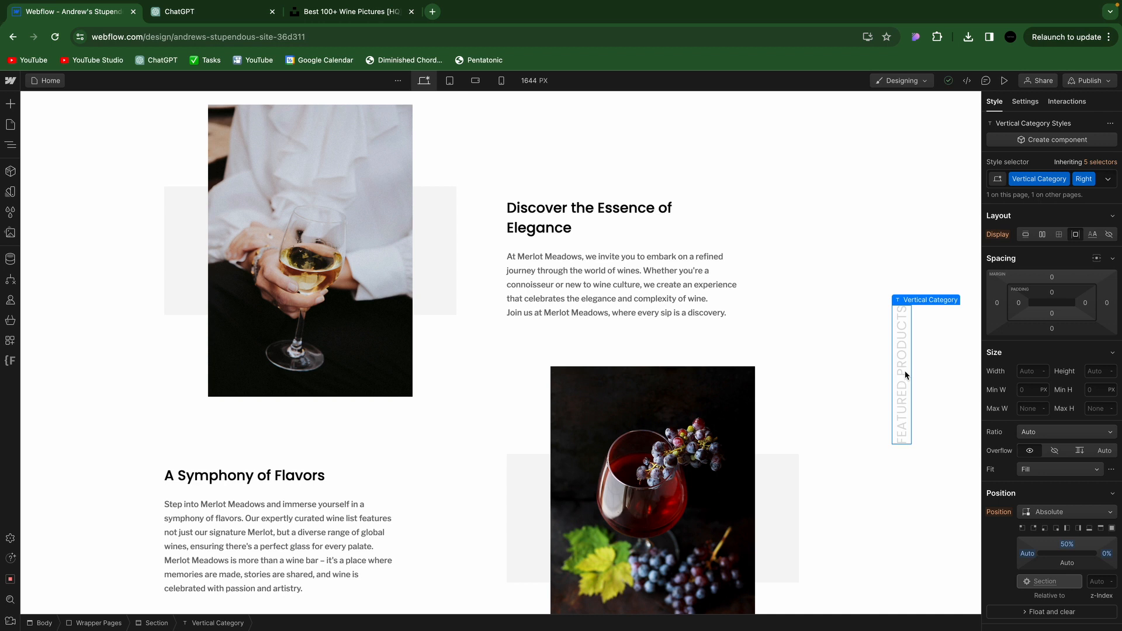
{"action": "key", "text": "Delete"}
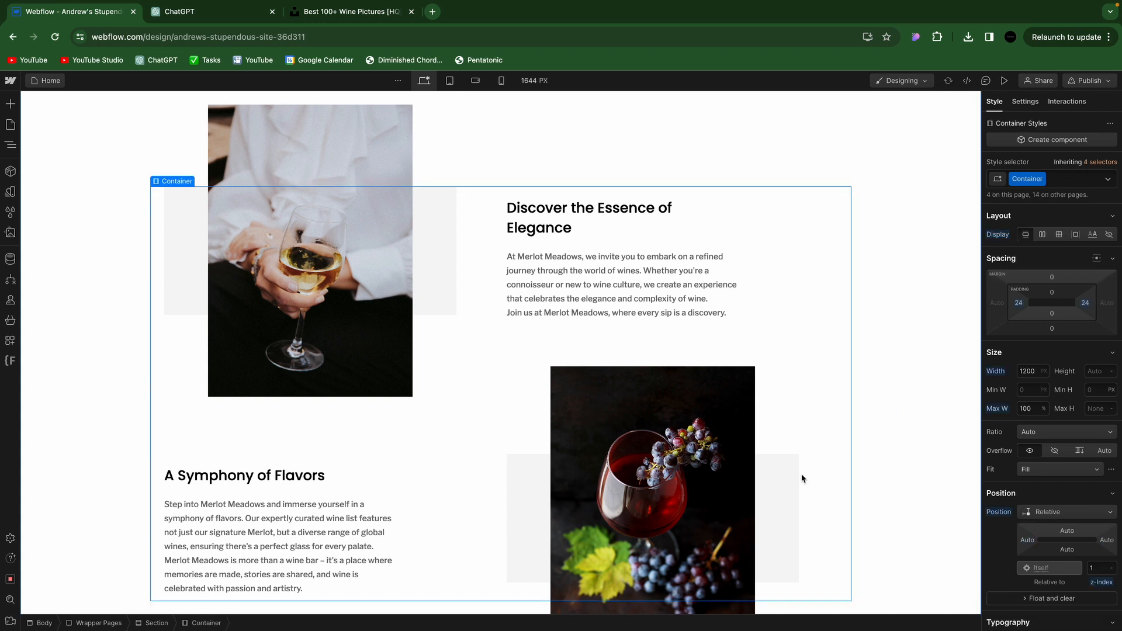
Switch to ChatGPT and send the prompt "Provide a call to action which includes a question and then a line or two of text"
{"action": "scroll", "coordinate": [877, 257], "scroll_direction": "down", "scroll_amount": 5}
{"action": "scroll", "coordinate": [870, 262], "scroll_direction": "down", "scroll_amount": 2}
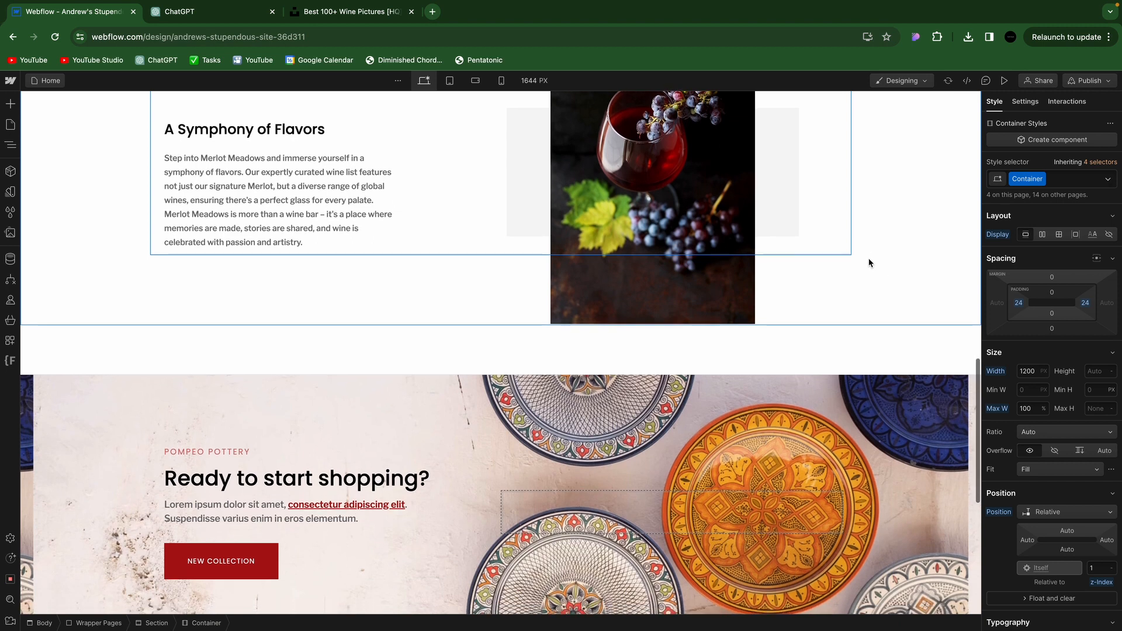
{"action": "scroll", "coordinate": [901, 148], "scroll_direction": "down", "scroll_amount": 1}
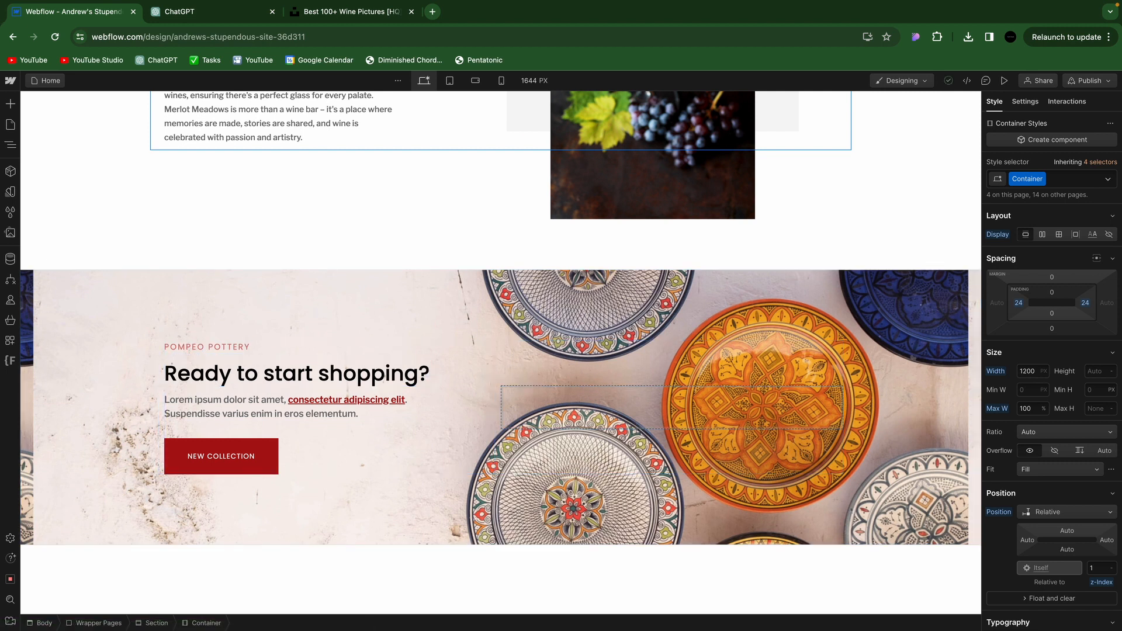
{"action": "left_click", "coordinate": [231, 14]}
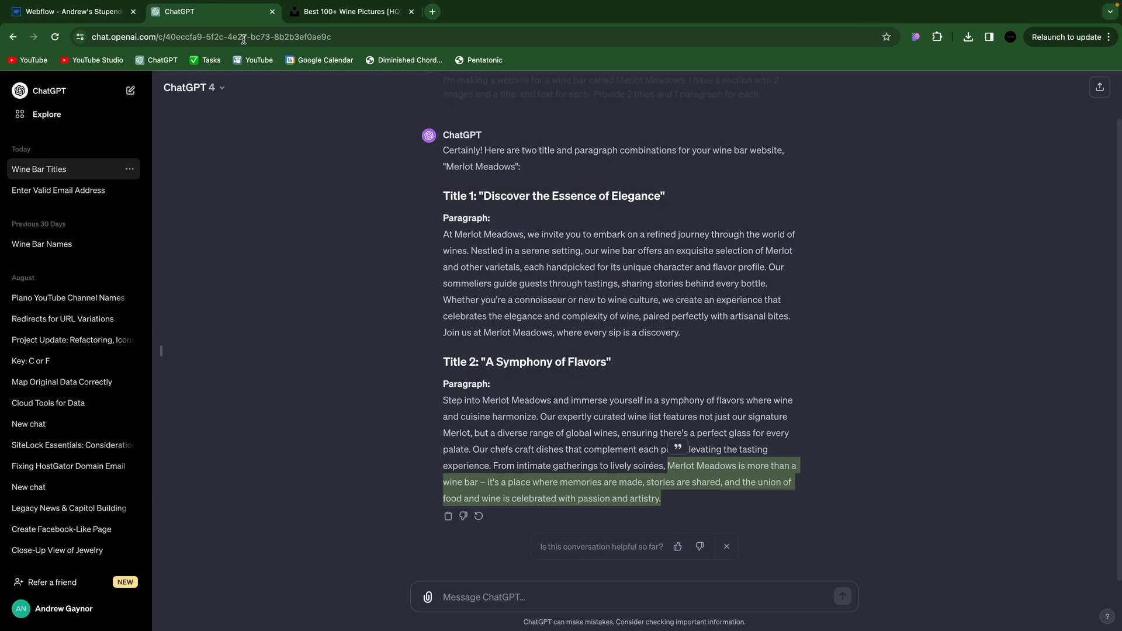
{"action": "left_click", "coordinate": [555, 598]}
{"action": "type", "text": "Provide a call"}
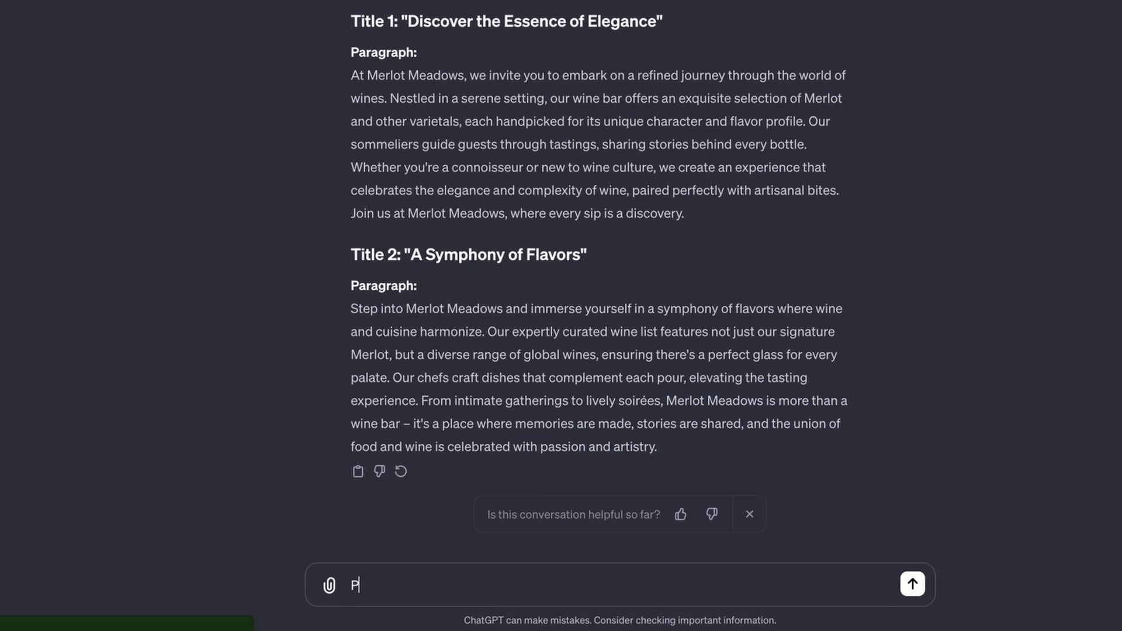
{"action": "type", "text": " to action which includes a ques"}
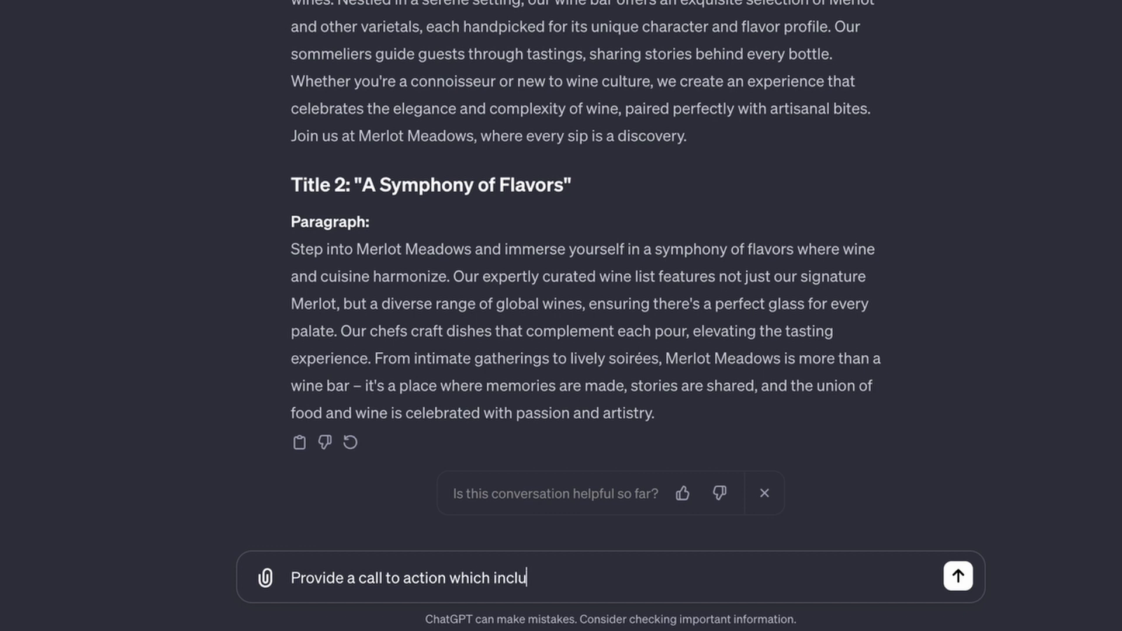
{"action": "type", "text": "tion and then a line or two of text"}
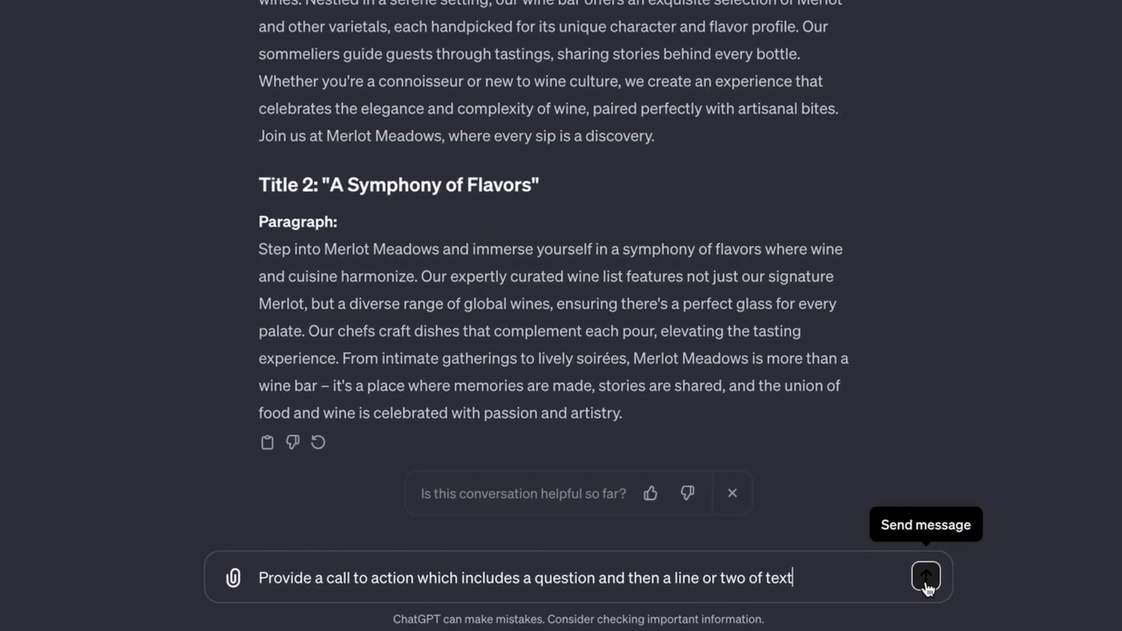
{"action": "left_click", "coordinate": [924, 578]}
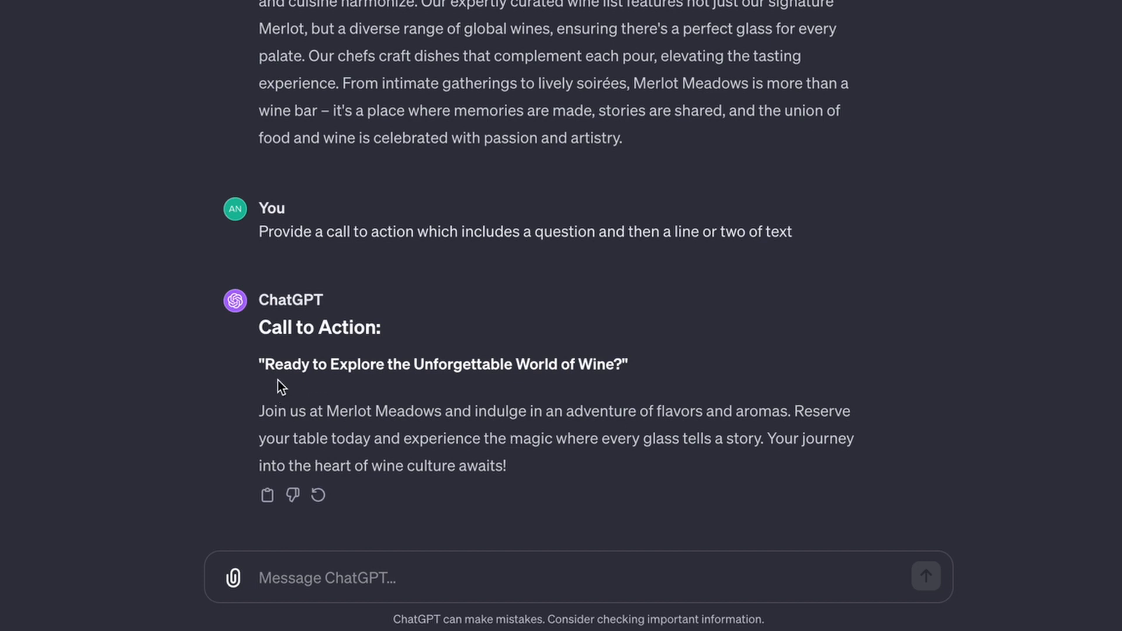
Copy ChatGPT's question and replace the "Ready to start shopping?" heading in Webflow with "Ready to Explore the Unforgettable World of Wine?"
{"action": "left_click_drag", "start_coordinate": [267, 363], "coordinate": [620, 358]}
{"action": "key", "text": "ctrl+c"}
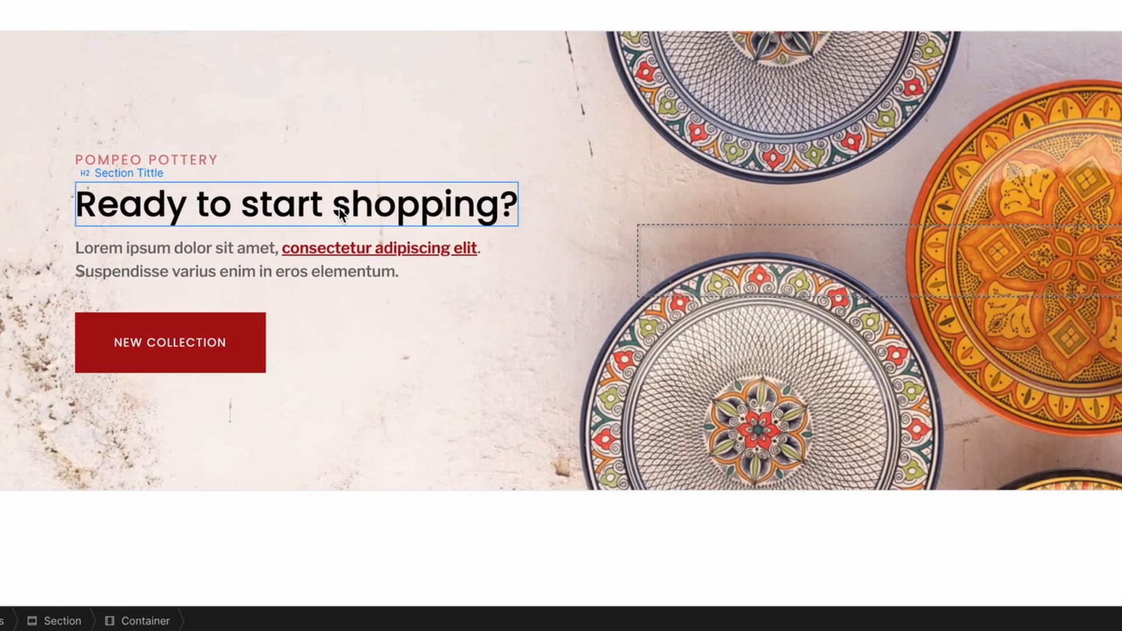
{"action": "double_click", "coordinate": [351, 213]}
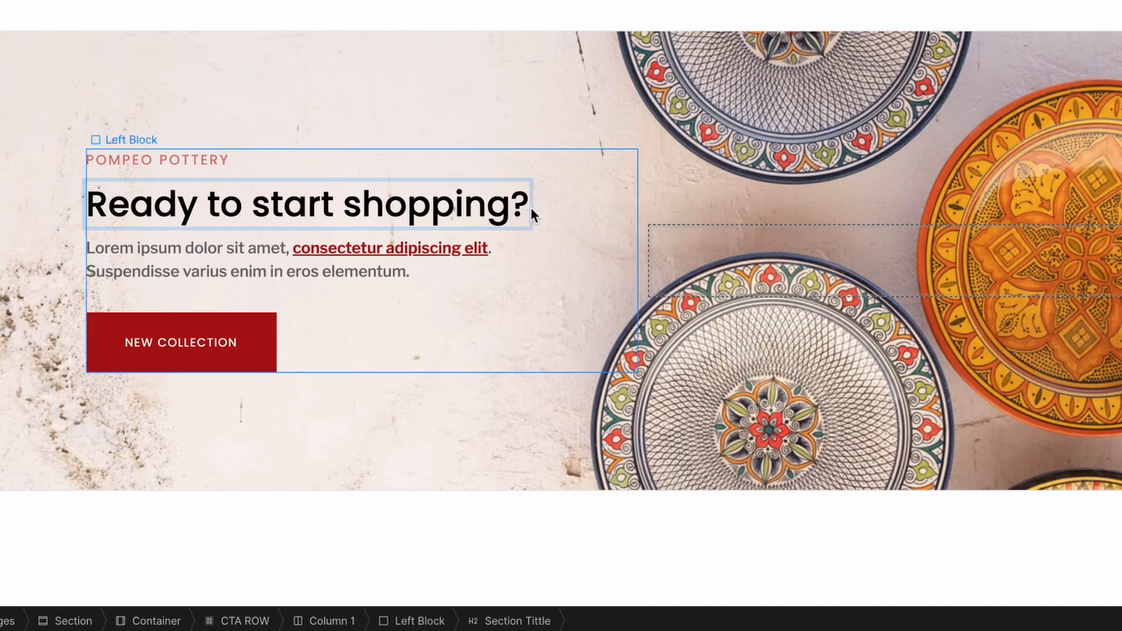
{"action": "left_click_drag", "start_coordinate": [522, 206], "coordinate": [87, 205]}
{"action": "key", "text": "ctrl+v"}
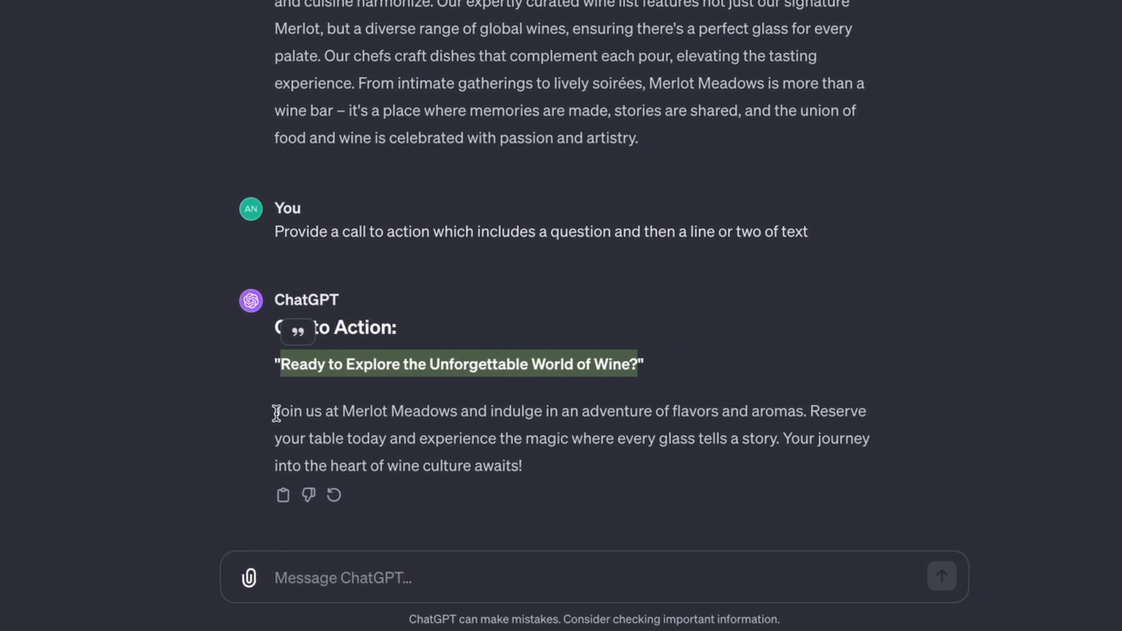
Copy ChatGPT's "Join us at Merlot Meadows" paragraph and replace the lorem ipsum text under the wine question heading in Webflow with it
{"action": "left_click", "coordinate": [276, 412]}
{"action": "left_click_drag", "start_coordinate": [277, 412], "coordinate": [512, 466]}
{"action": "key", "text": "super+c"}
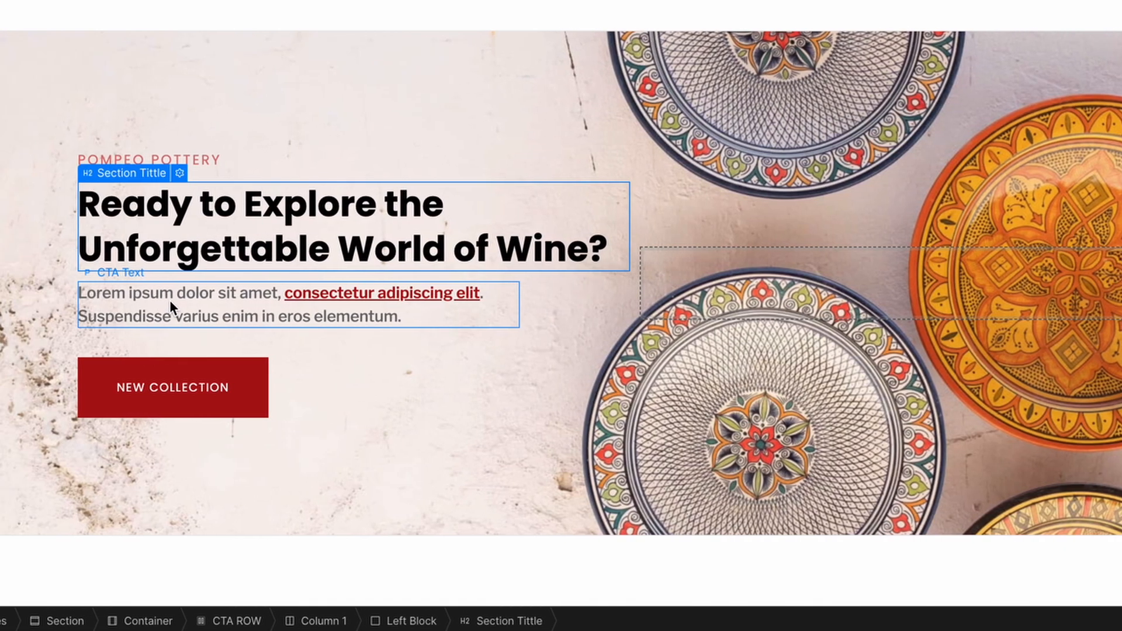
{"action": "left_click", "coordinate": [170, 311]}
{"action": "double_click", "coordinate": [170, 310]}
{"action": "key", "text": "super+a"}
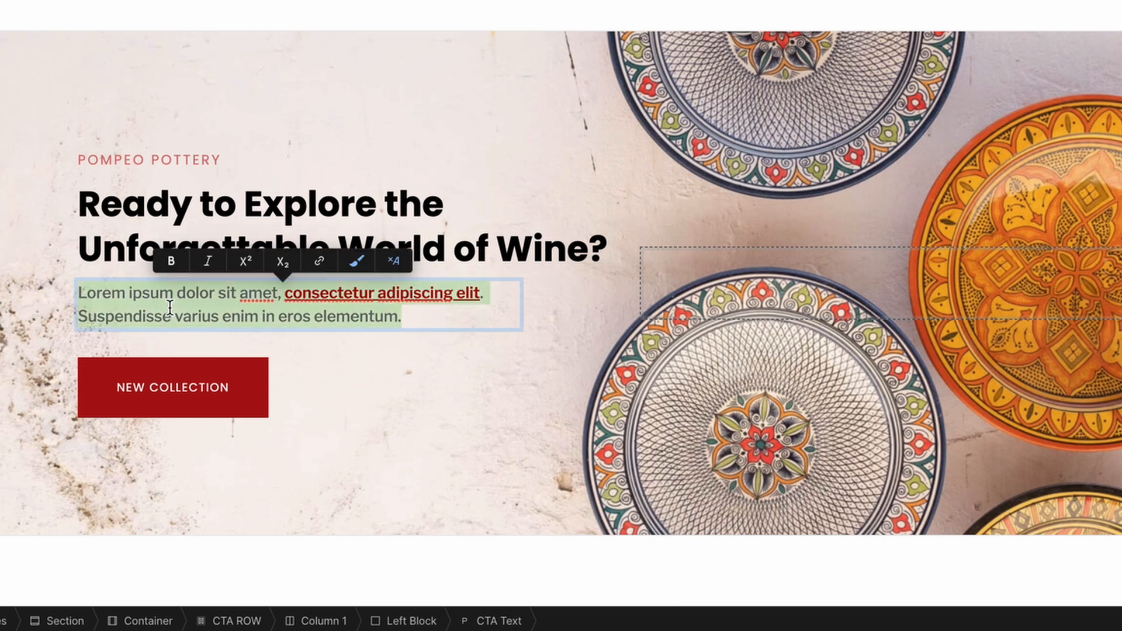
{"action": "key", "text": "super+v"}
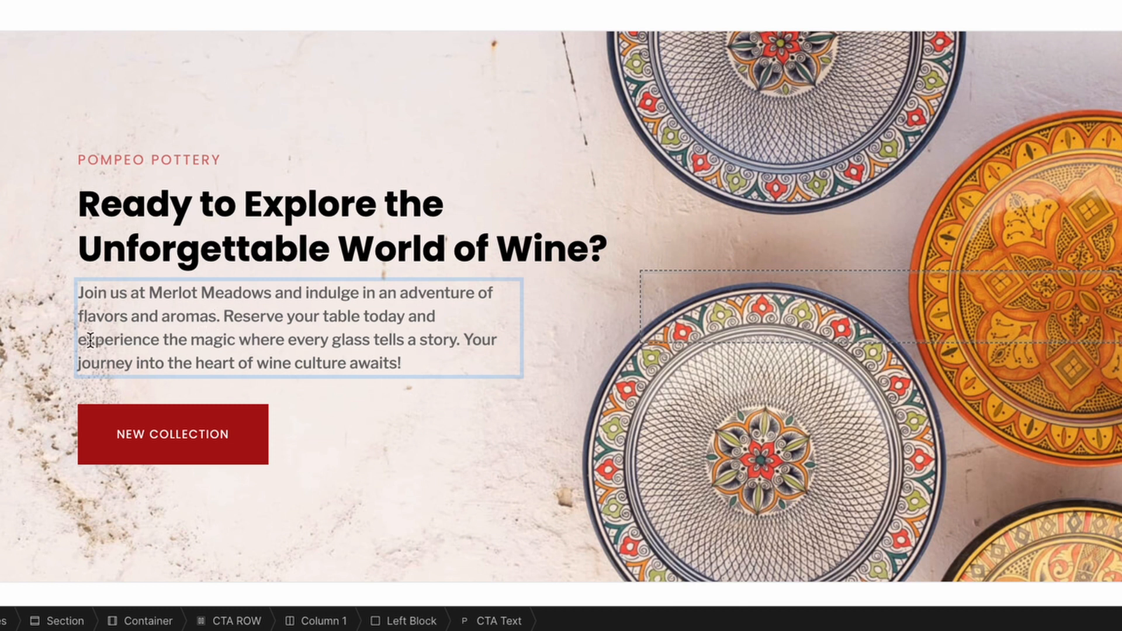
Reword "Reserve your table today and experience" in the call-to-action paragraph to "Come experience"
{"action": "left_click_drag", "start_coordinate": [87, 339], "coordinate": [224, 316]}
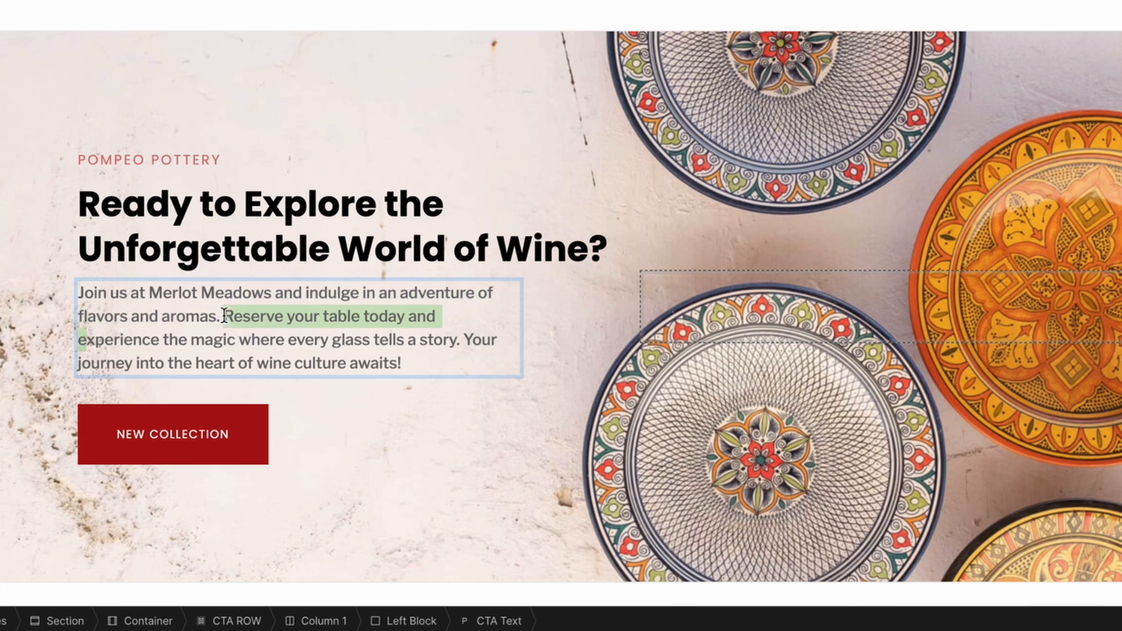
{"action": "key", "text": "BackSpace"}
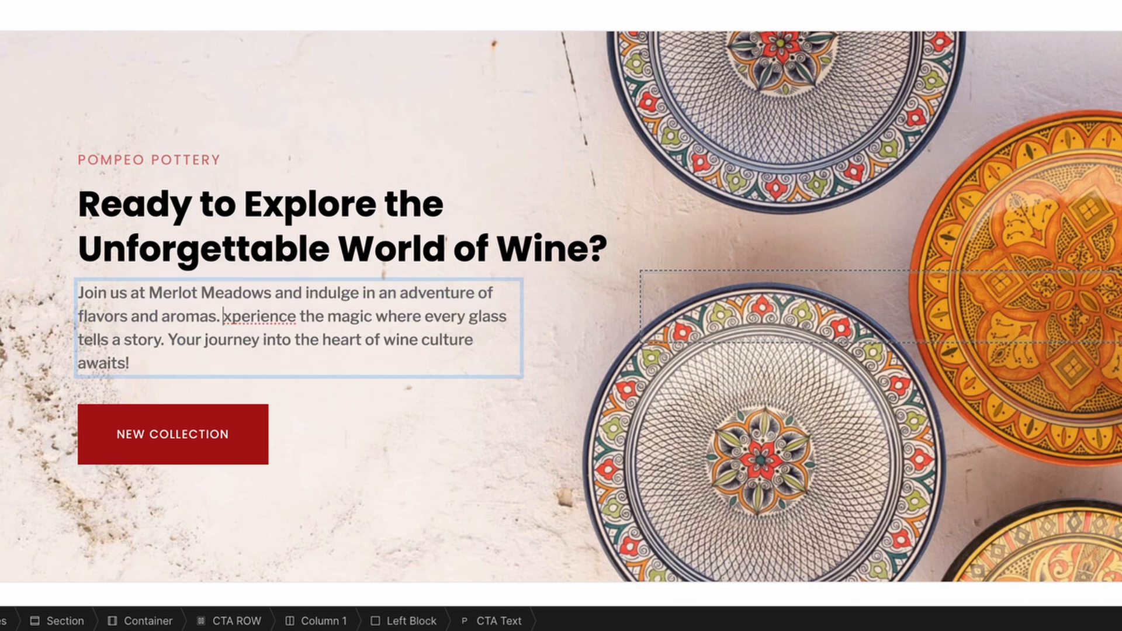
{"action": "type", "text": "Come e"}
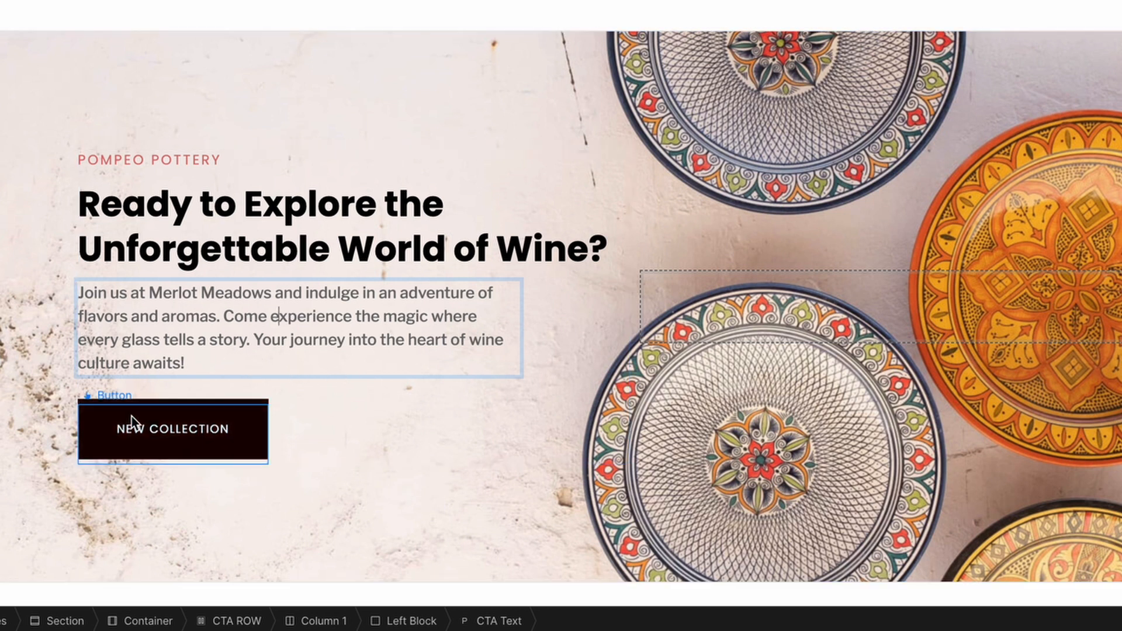
Link the "New Collection" button to the Contact Us page
{"action": "left_click", "coordinate": [146, 434]}
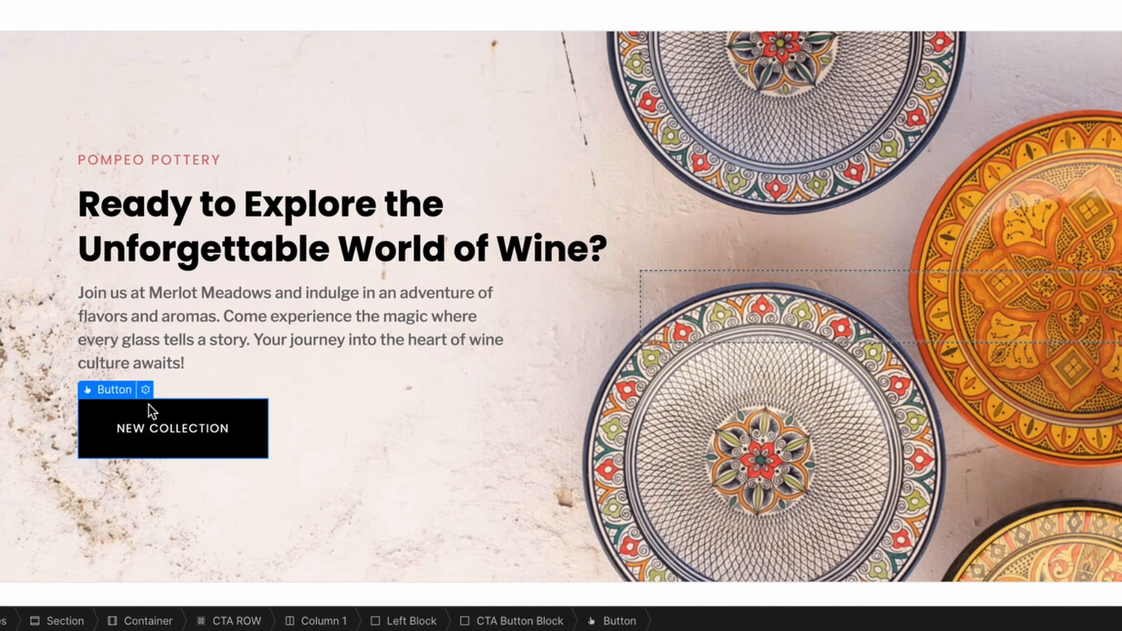
{"action": "left_click", "coordinate": [146, 390]}
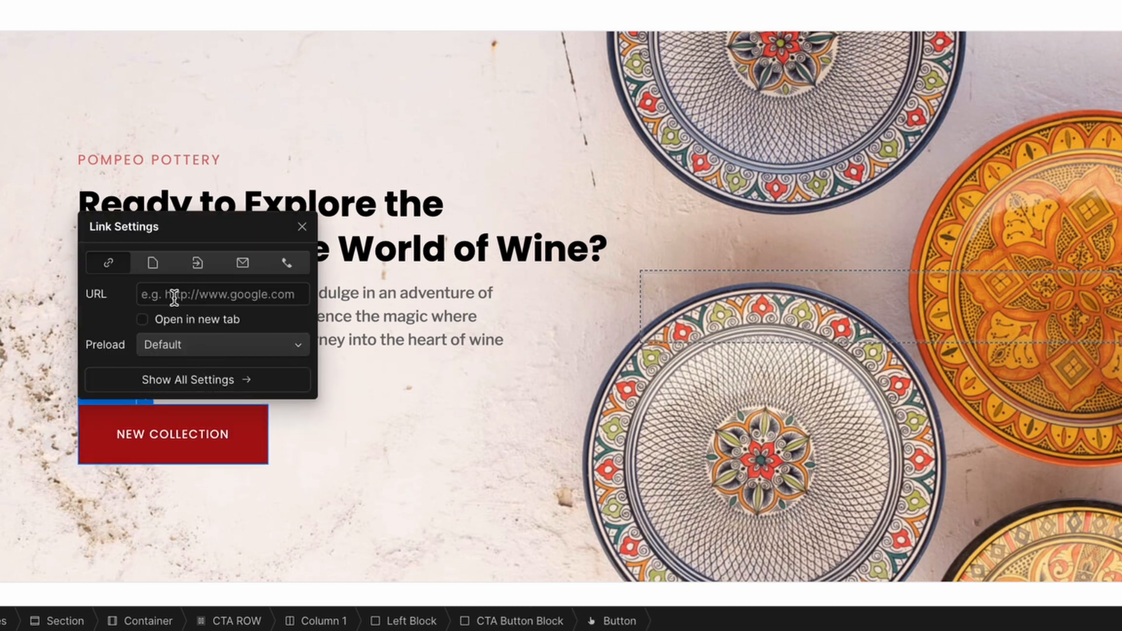
{"action": "left_click", "coordinate": [155, 264]}
{"action": "left_click", "coordinate": [206, 293]}
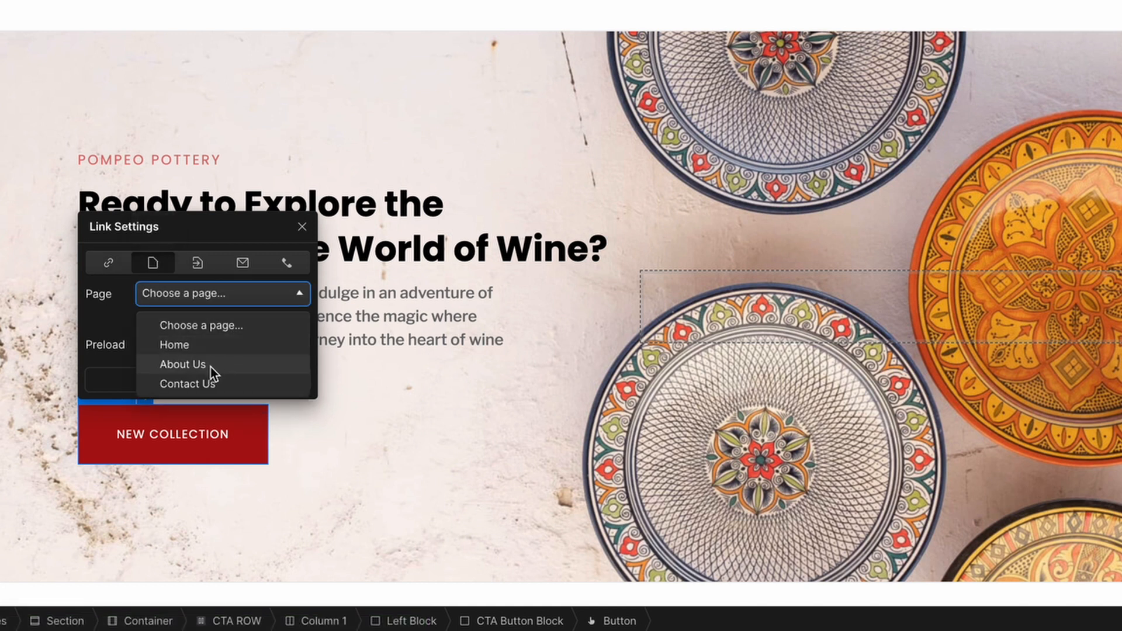
{"action": "left_click", "coordinate": [202, 385]}
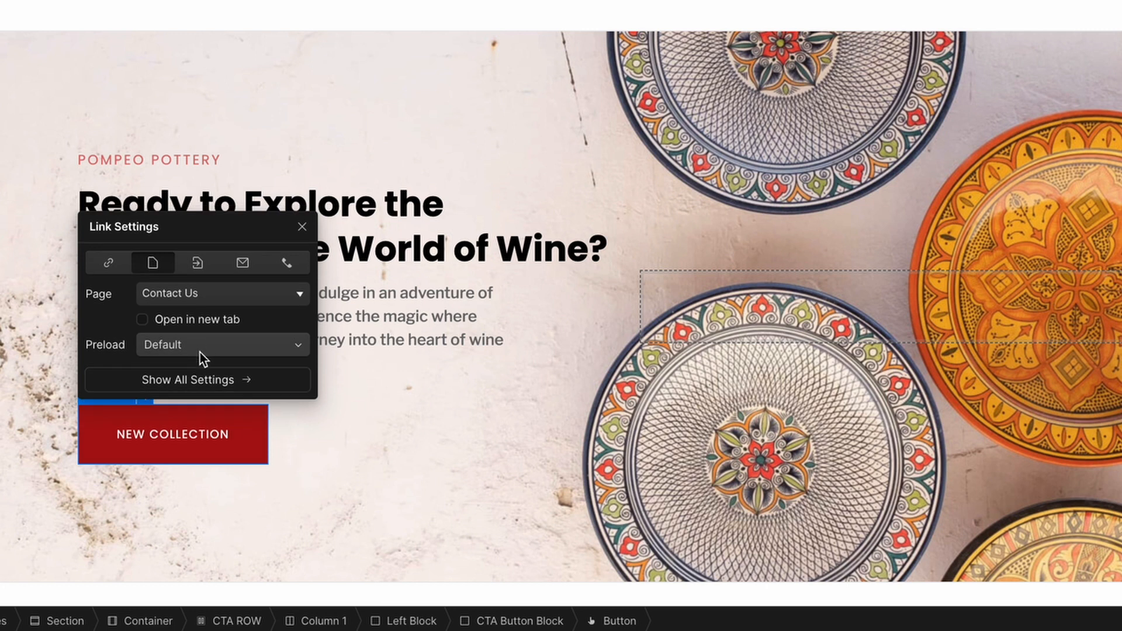
Replace the "New Collection" button text in the call-to-action section with "CONTACT"
{"action": "left_click", "coordinate": [184, 432]}
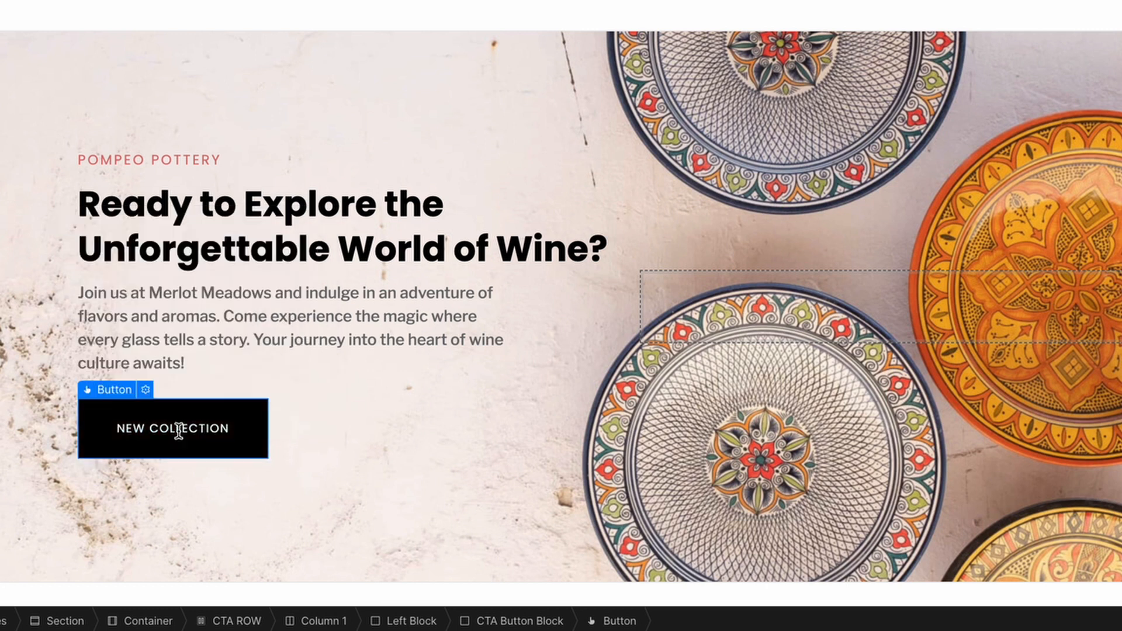
{"action": "double_click", "coordinate": [183, 430]}
{"action": "double_click", "coordinate": [183, 430]}
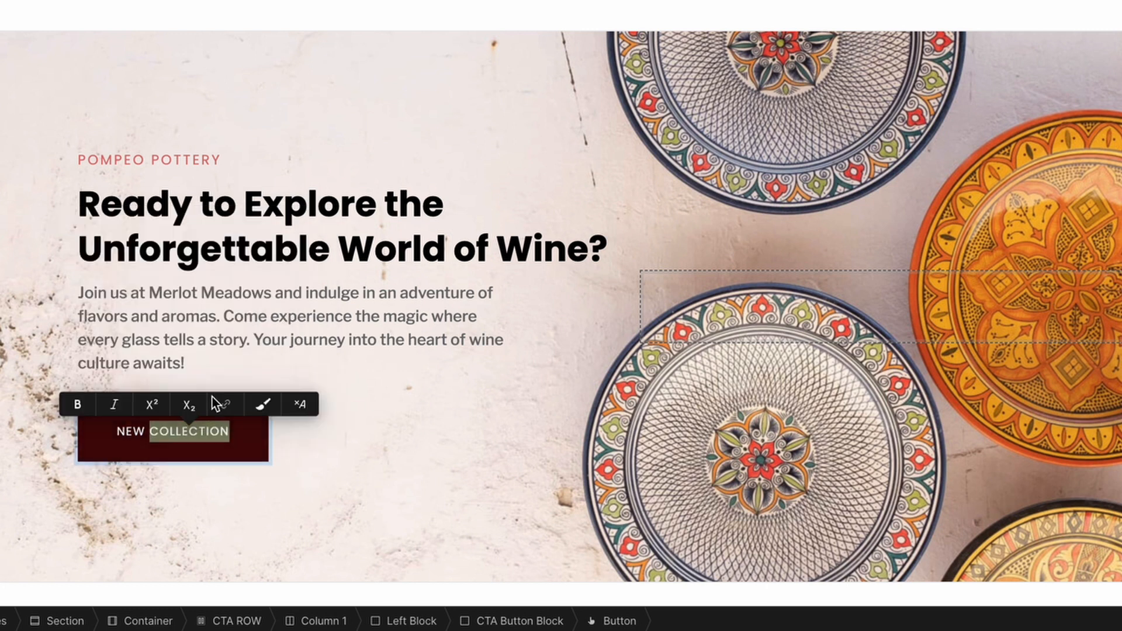
{"action": "key", "text": "BackSpace"}
{"action": "key", "text": "BackSpace"}
{"action": "key", "text": "BackSpace"}
{"action": "key", "text": "BackSpace"}
{"action": "key", "text": "BackSpace"}
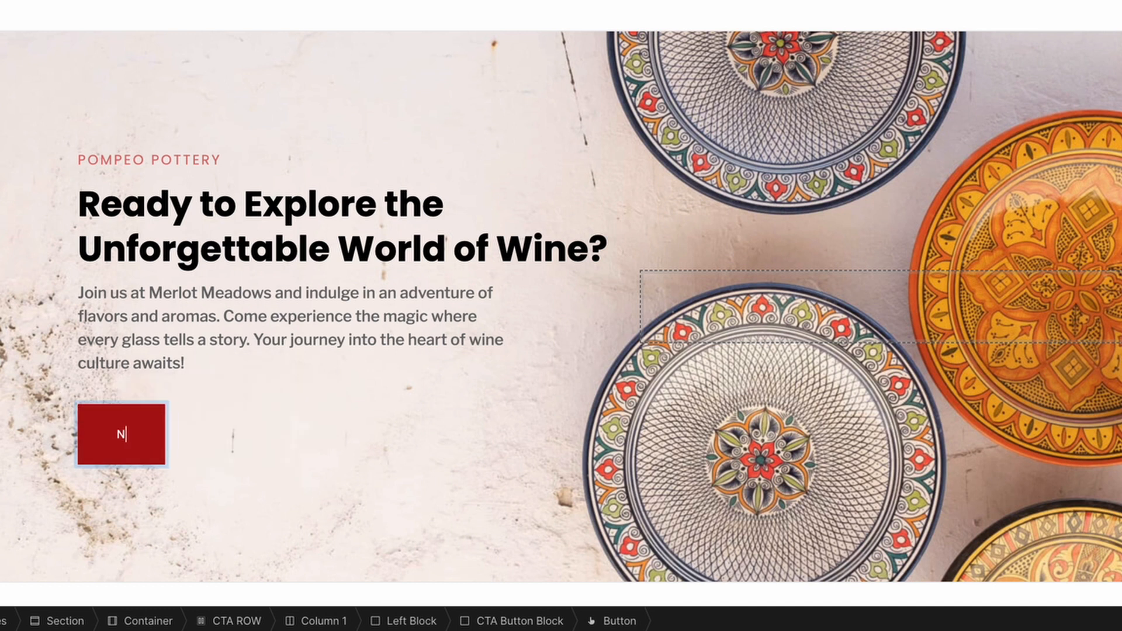
{"action": "type", "text": "CONTACT"}
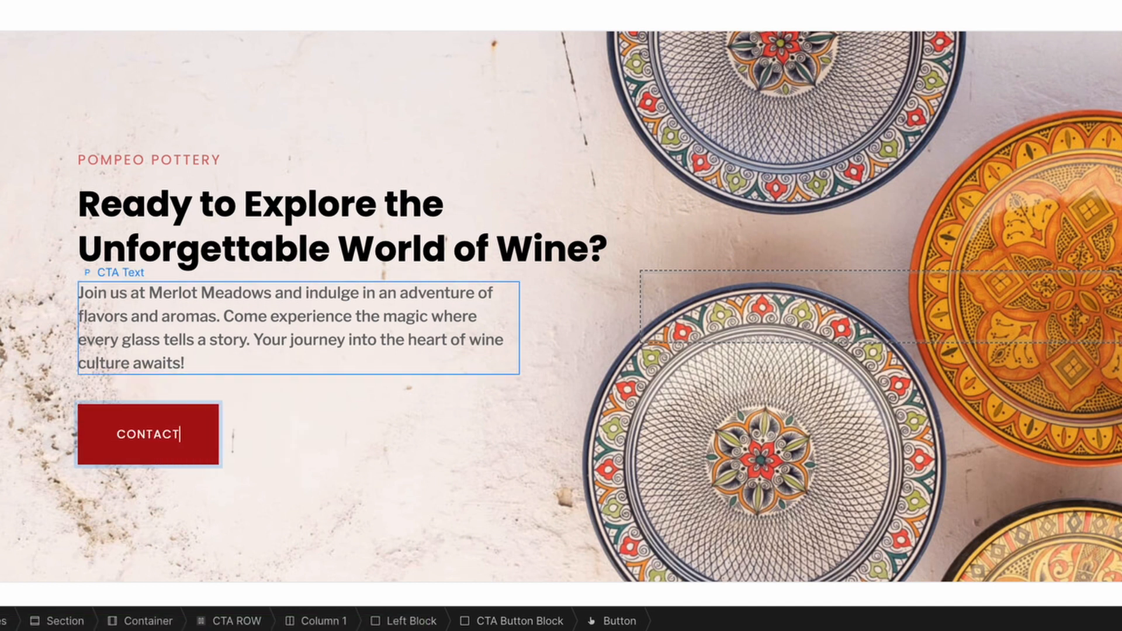
{"action": "left_click", "coordinate": [1, 326]}
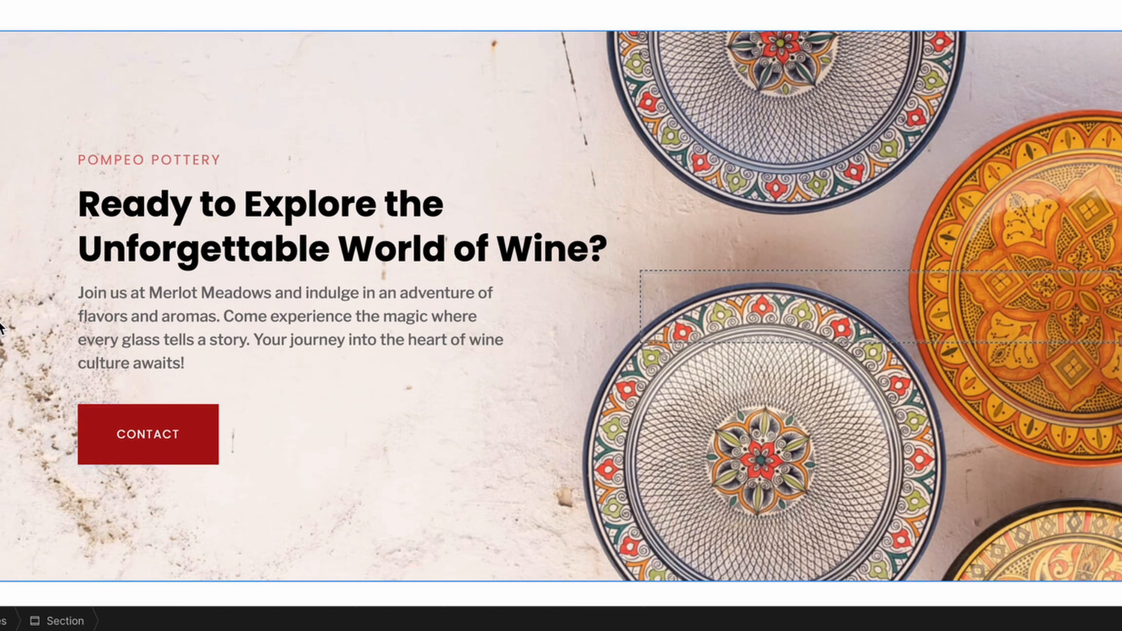
Replace the "Pompeo Pottery" label above the wine question heading with "MERLOT MEADOWS"
{"action": "left_click", "coordinate": [128, 157]}
{"action": "left_click", "coordinate": [128, 156]}
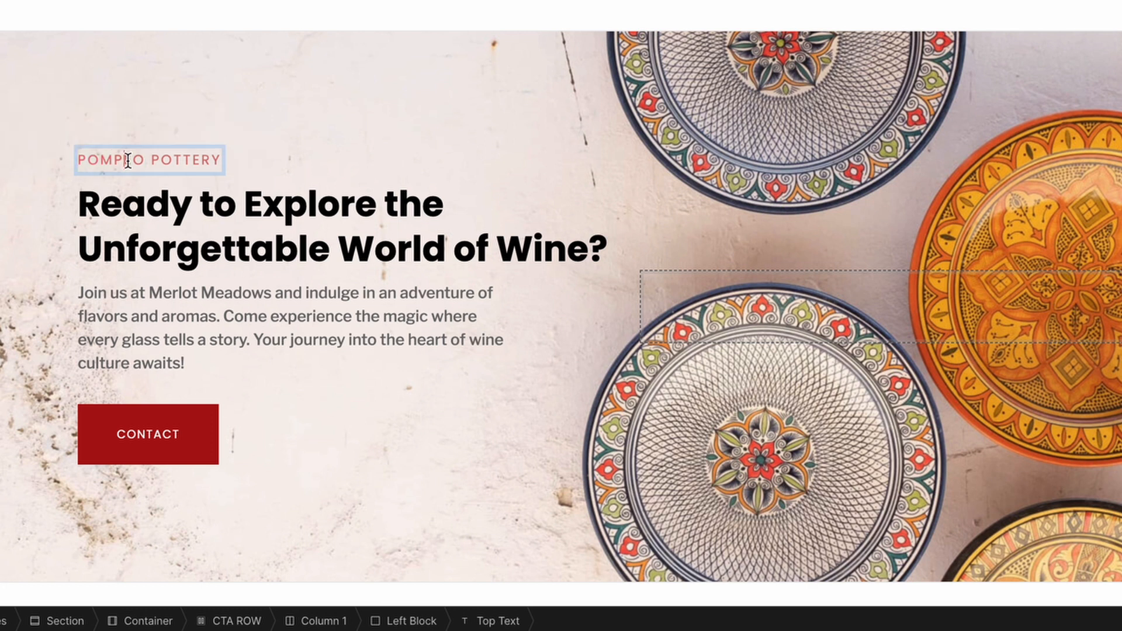
{"action": "double_click", "coordinate": [127, 160]}
{"action": "left_click", "coordinate": [128, 161]}
{"action": "left_click_drag", "start_coordinate": [218, 158], "coordinate": [79, 161]}
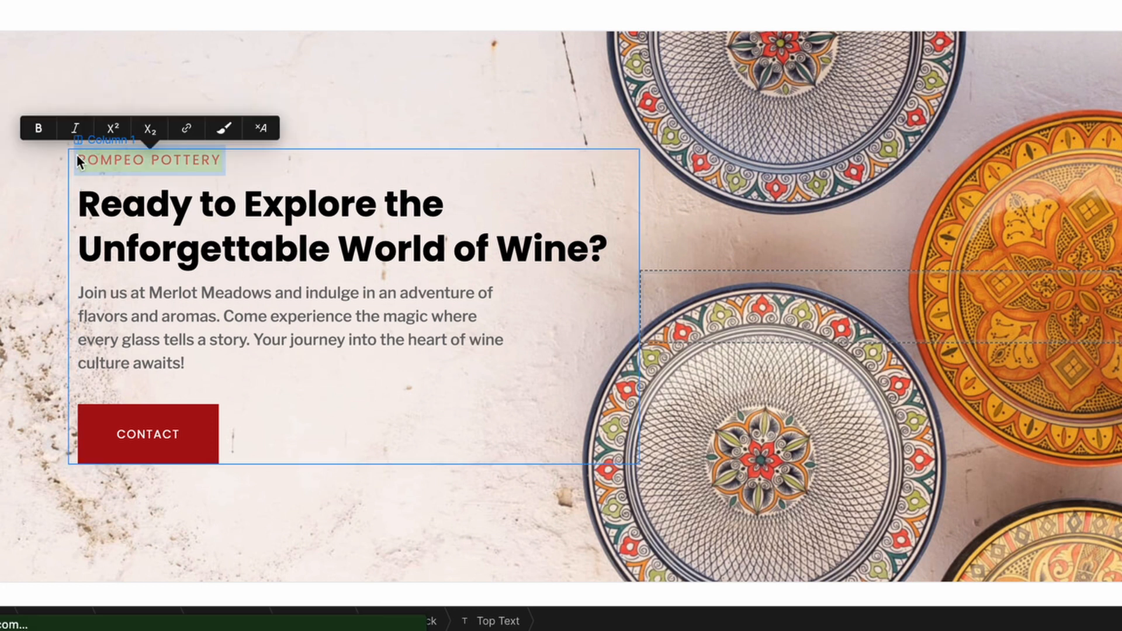
{"action": "type", "text": "MERTLOT"}
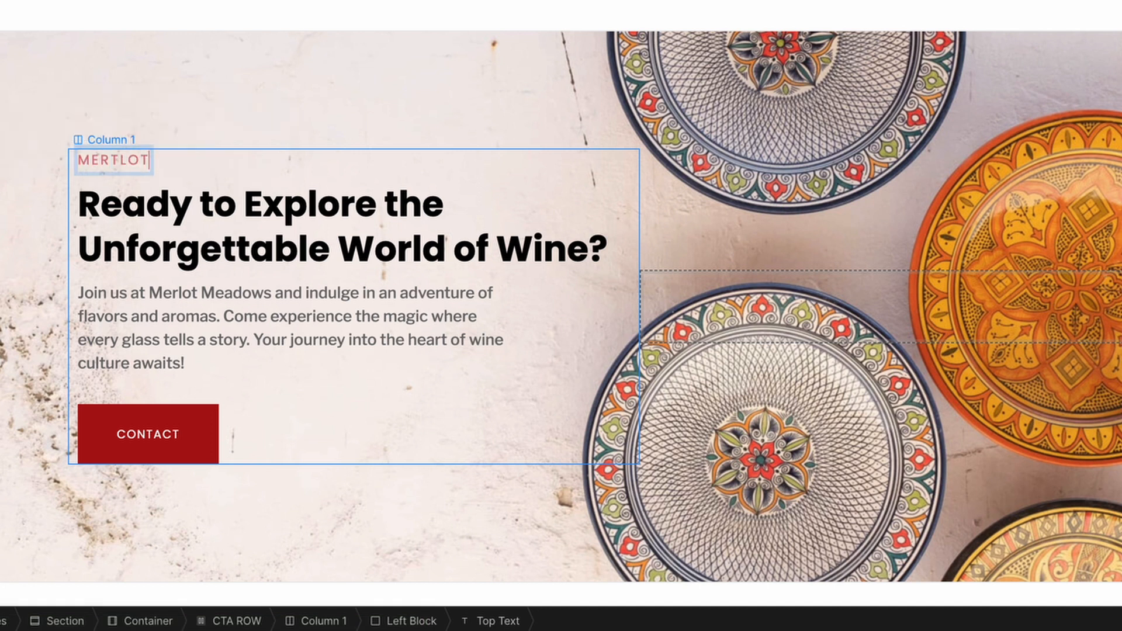
{"action": "key", "text": "BackSpace"}
{"action": "key", "text": "BackSpace"}
{"action": "key", "text": "BackSpace"}
{"action": "key", "text": "BackSpace"}
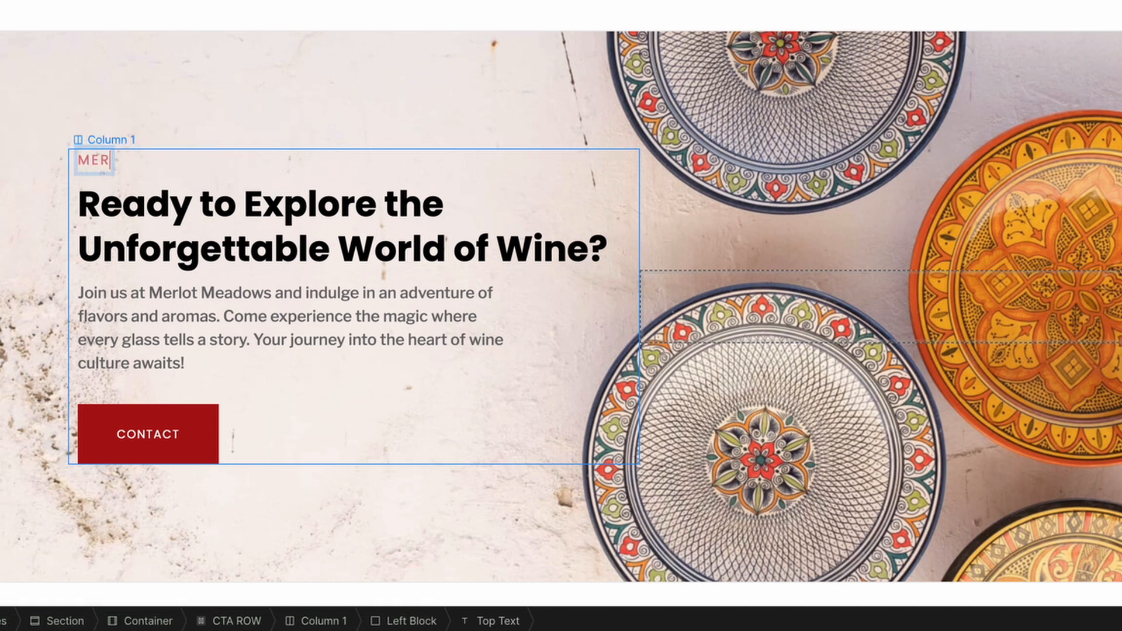
{"action": "type", "text": "LOT MEADOWS"}
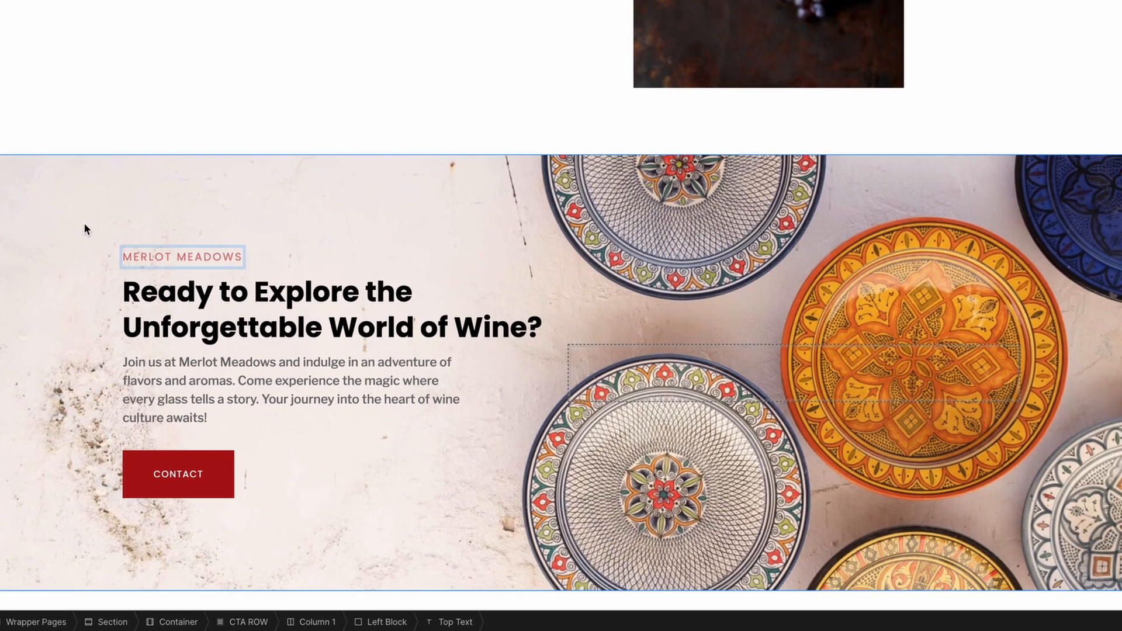
{"action": "left_click", "coordinate": [28, 120]}
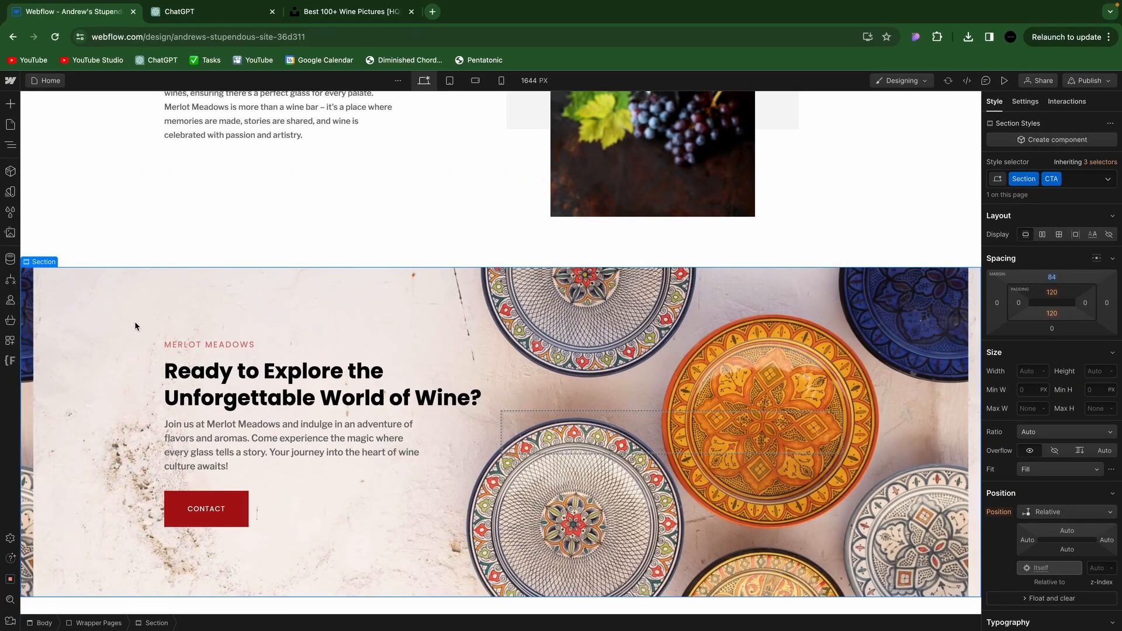
Switch to the Unsplash wine search, look through the free photos and limit the results to landscape orientation
{"action": "scroll", "coordinate": [135, 326], "scroll_direction": "down", "scroll_amount": 1}
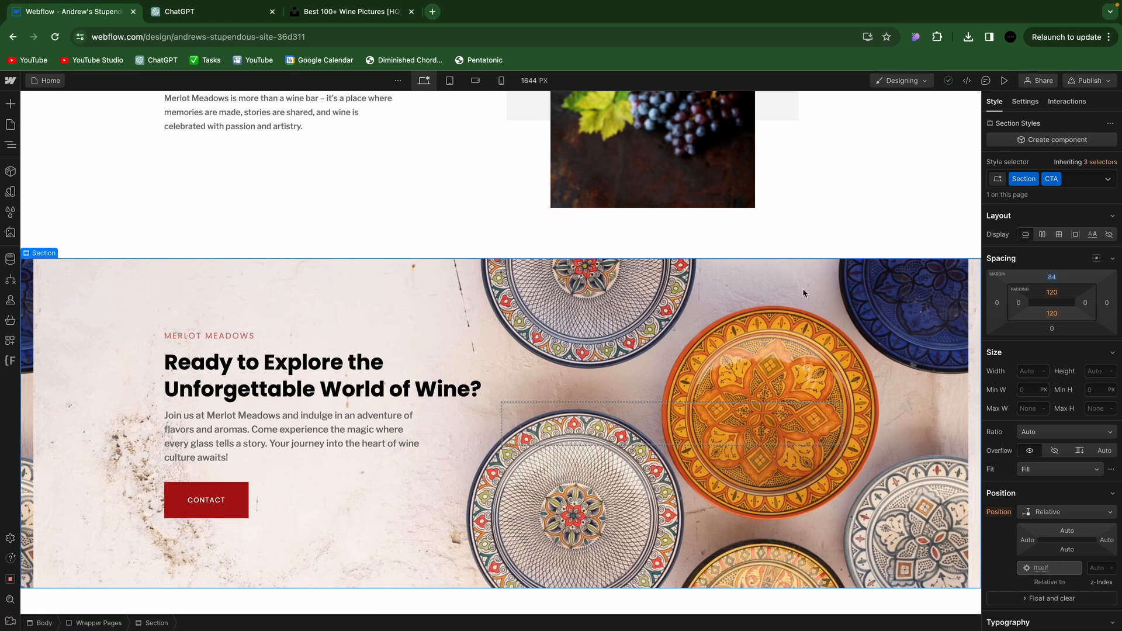
{"action": "left_click", "coordinate": [333, 11]}
{"action": "scroll", "coordinate": [715, 471], "scroll_direction": "down", "scroll_amount": 8}
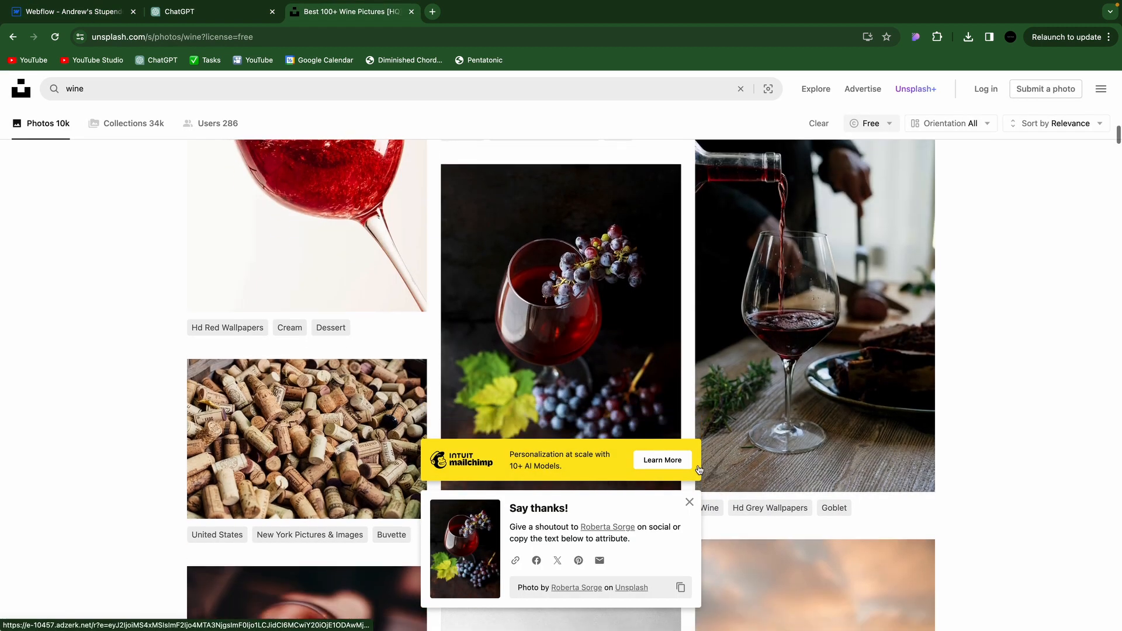
{"action": "scroll", "coordinate": [716, 471], "scroll_direction": "down", "scroll_amount": 10}
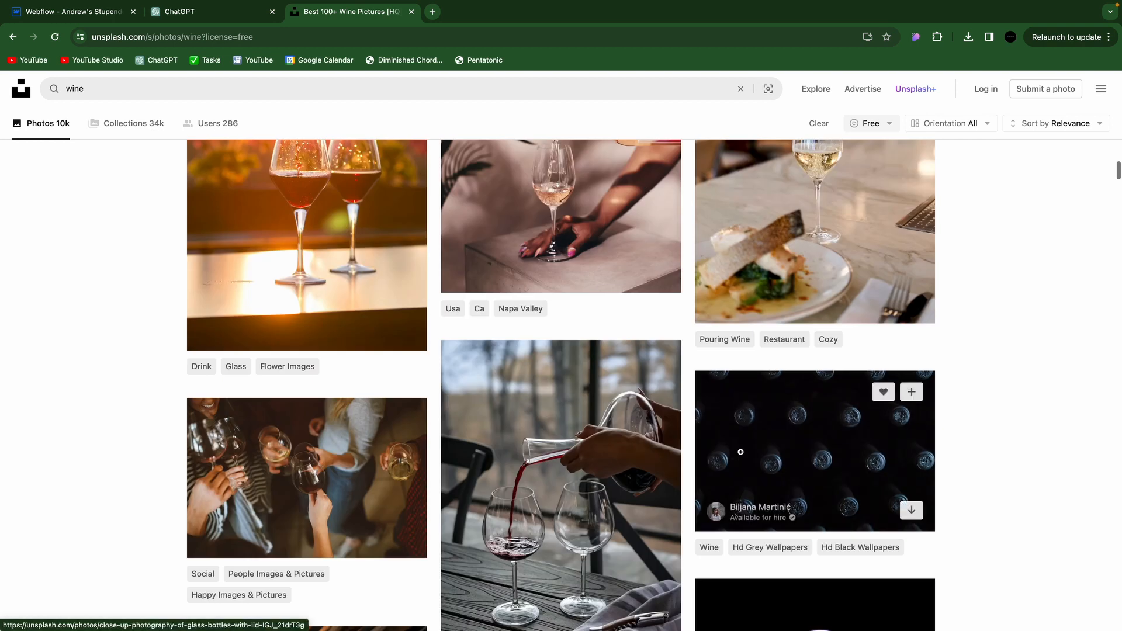
{"action": "scroll", "coordinate": [740, 452], "scroll_direction": "down", "scroll_amount": 1}
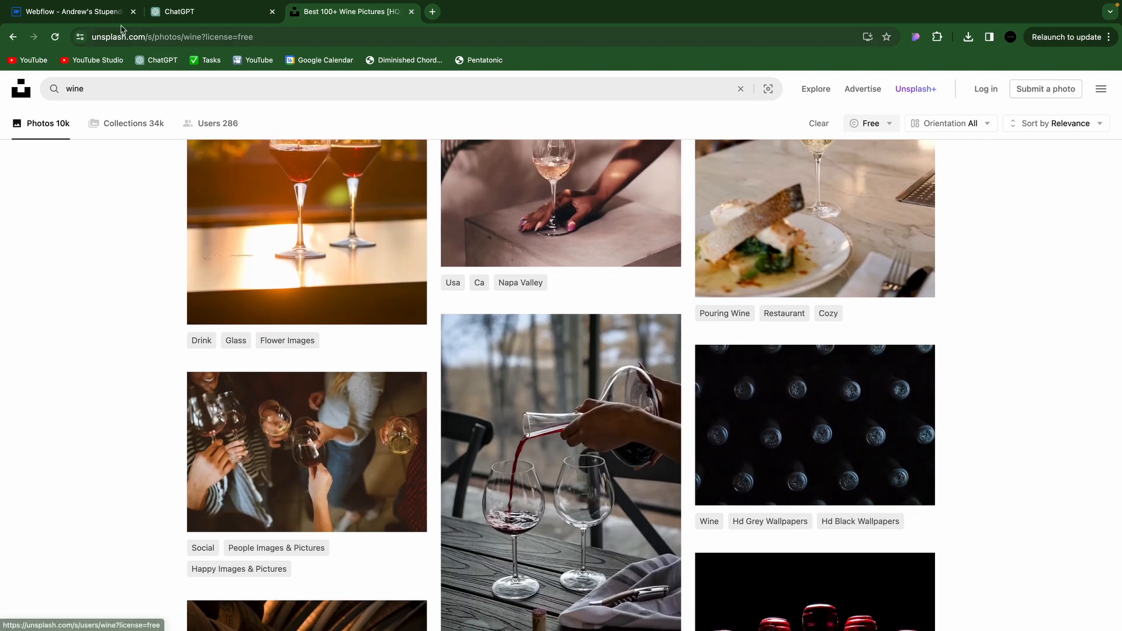
{"action": "left_click", "coordinate": [67, 11]}
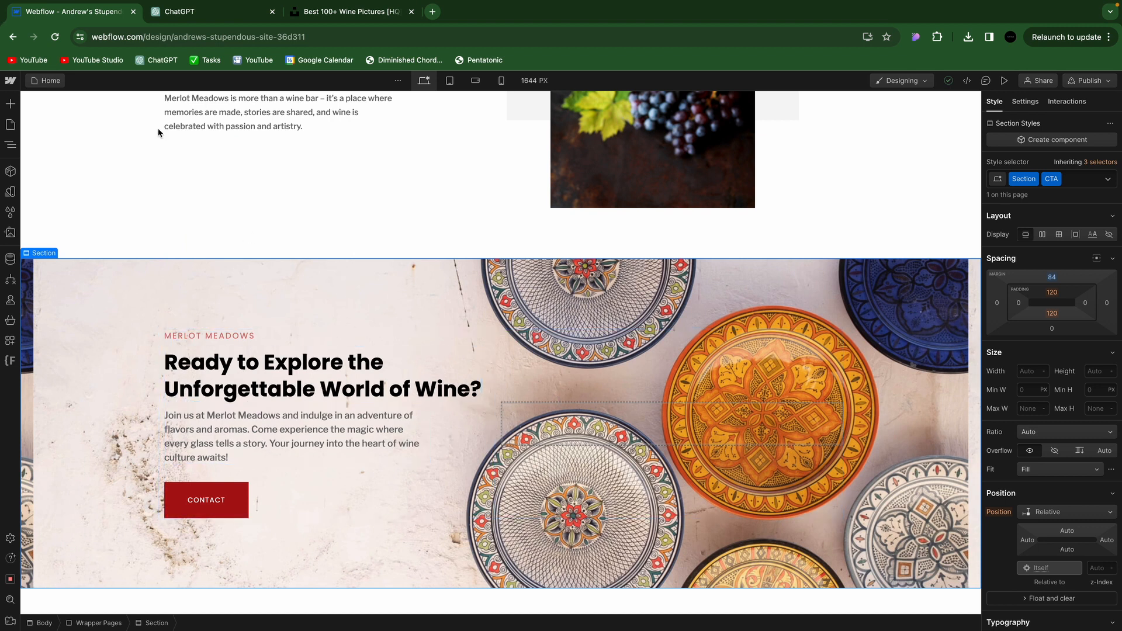
{"action": "left_click", "coordinate": [341, 17]}
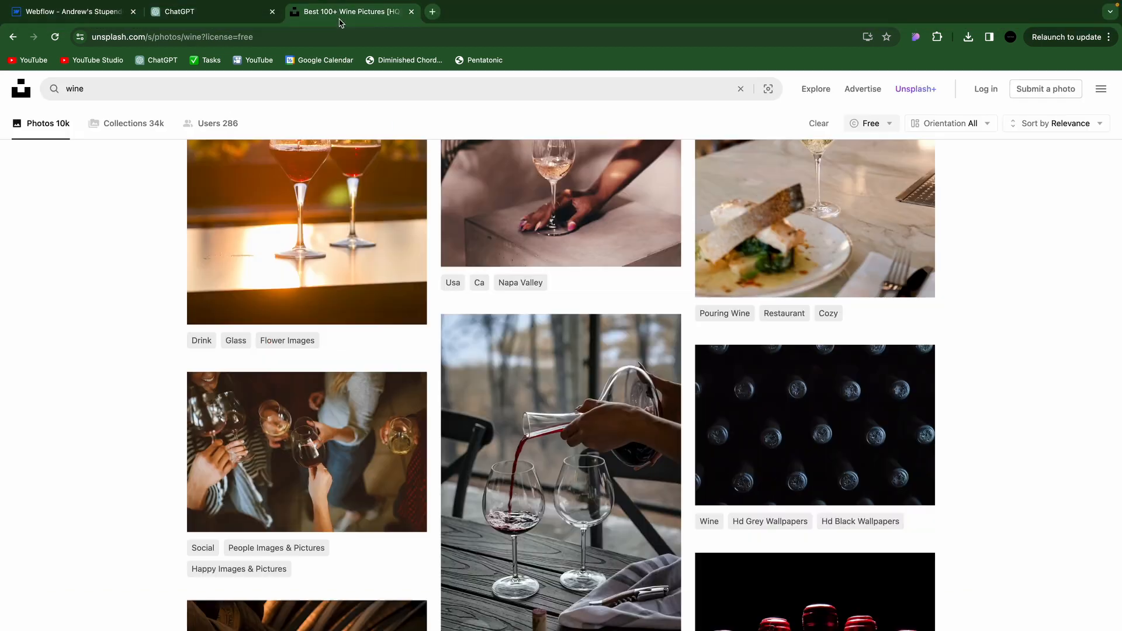
{"action": "scroll", "coordinate": [722, 538], "scroll_direction": "down", "scroll_amount": 1}
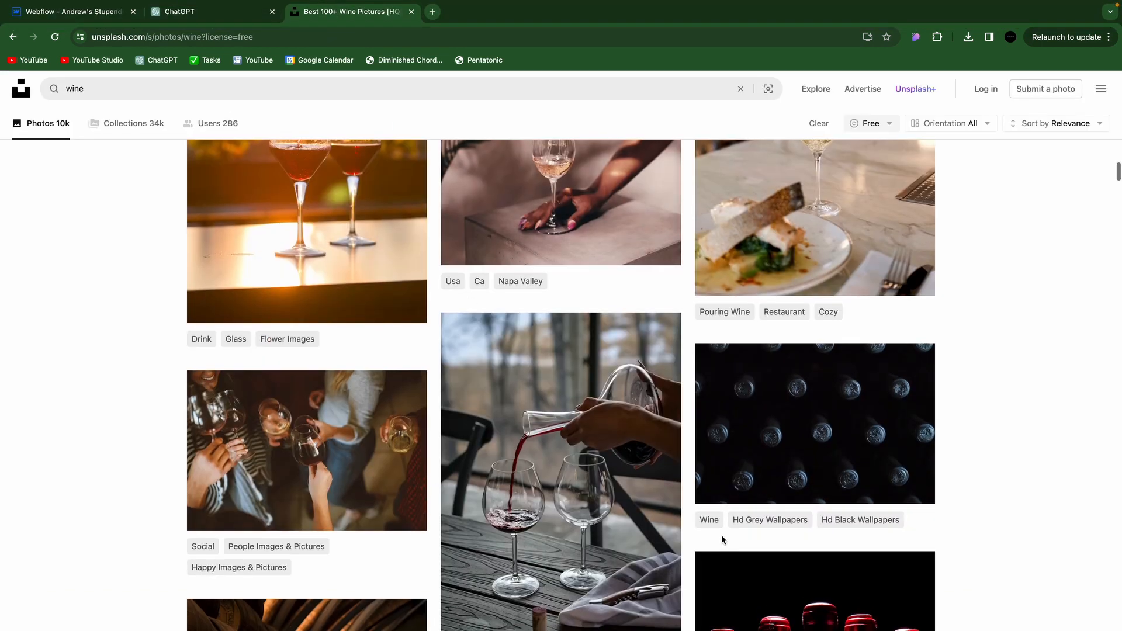
{"action": "scroll", "coordinate": [721, 536], "scroll_direction": "down", "scroll_amount": 10}
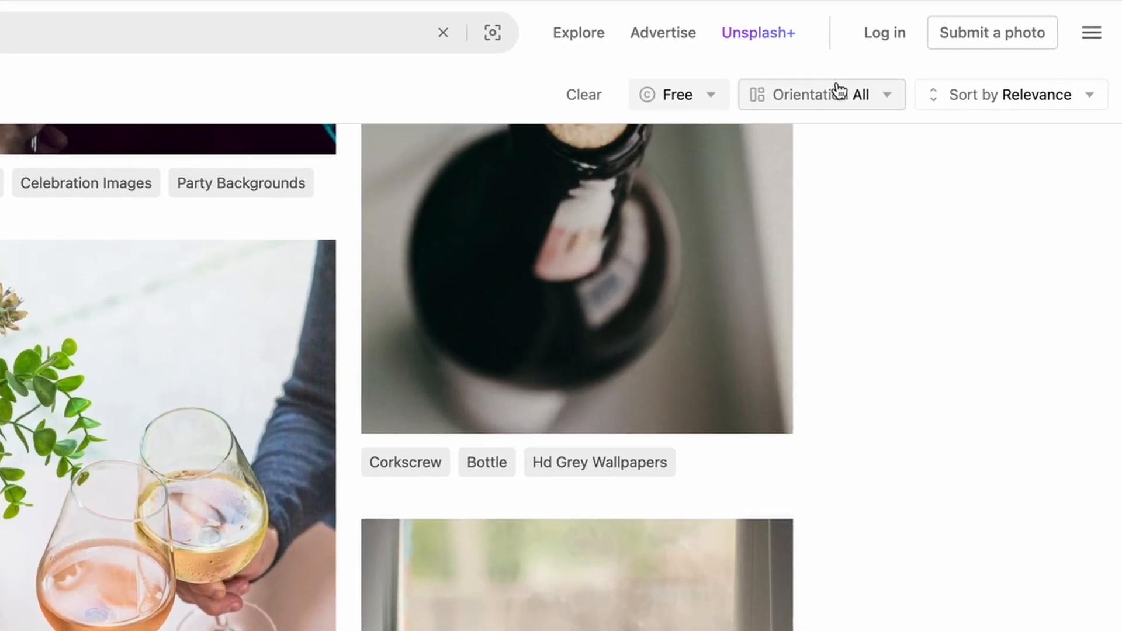
{"action": "left_click", "coordinate": [839, 92]}
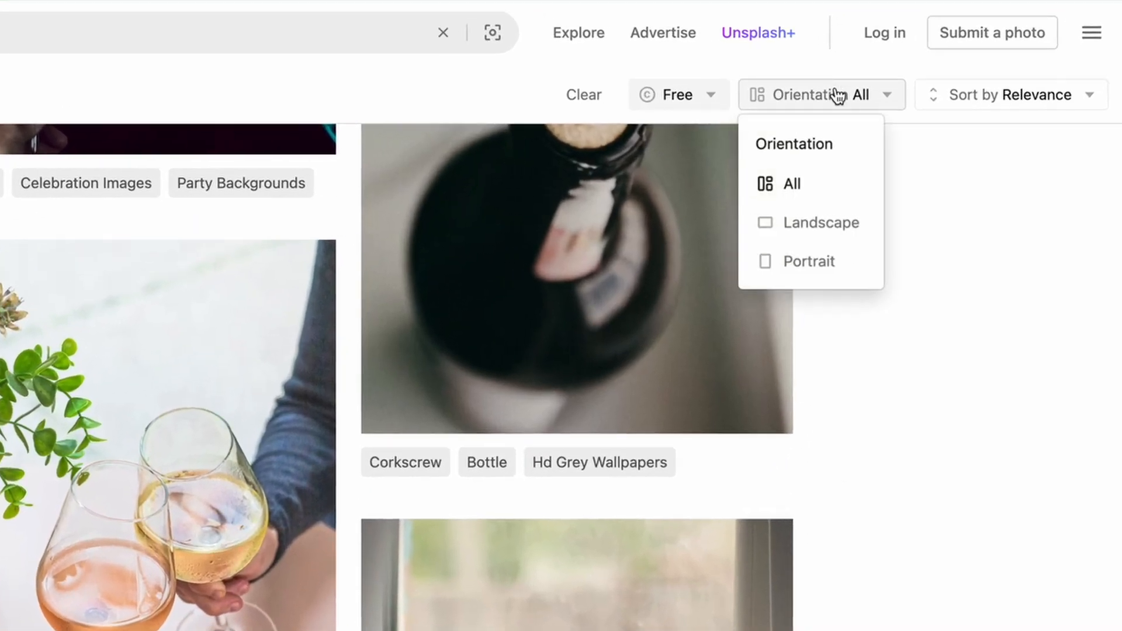
{"action": "left_click", "coordinate": [797, 223]}
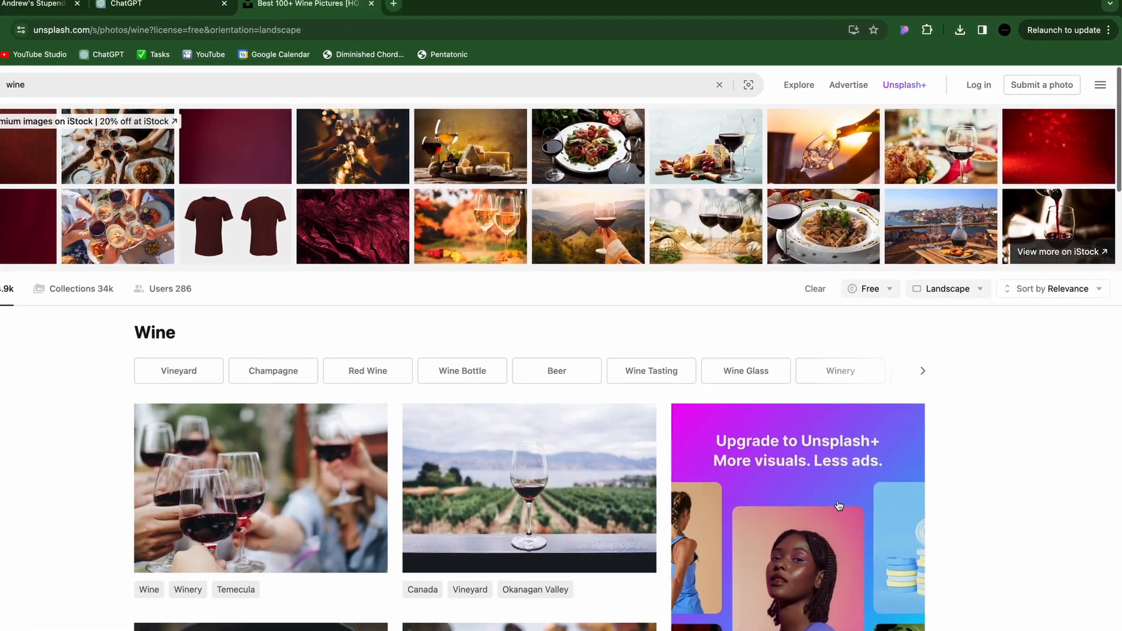
Examine the landscape wine photos and preview the one of three people toasting with crystal wine glasses
{"action": "scroll", "coordinate": [850, 488], "scroll_direction": "down", "scroll_amount": 3}
{"action": "scroll", "coordinate": [851, 488], "scroll_direction": "down", "scroll_amount": 2}
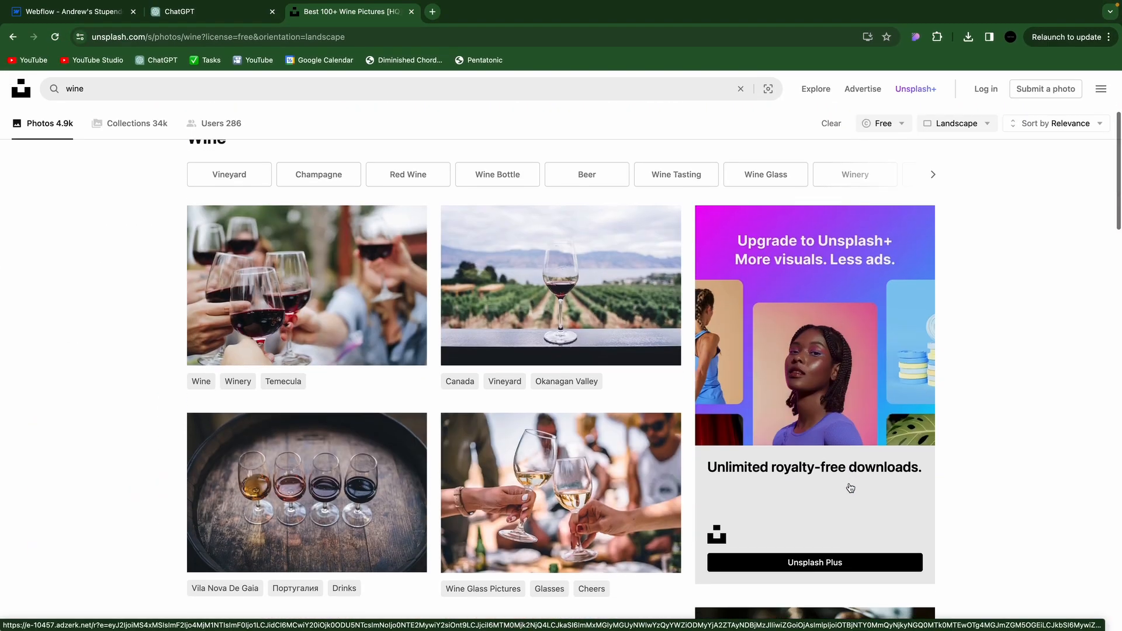
{"action": "scroll", "coordinate": [844, 484], "scroll_direction": "down", "scroll_amount": 5}
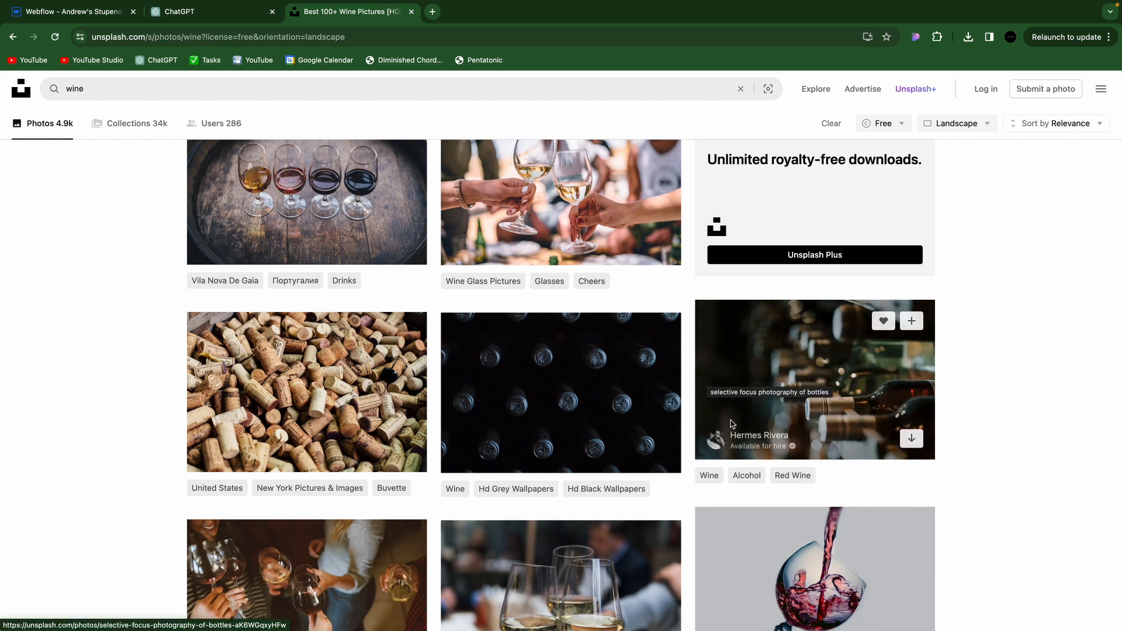
{"action": "scroll", "coordinate": [531, 529], "scroll_direction": "down", "scroll_amount": 1}
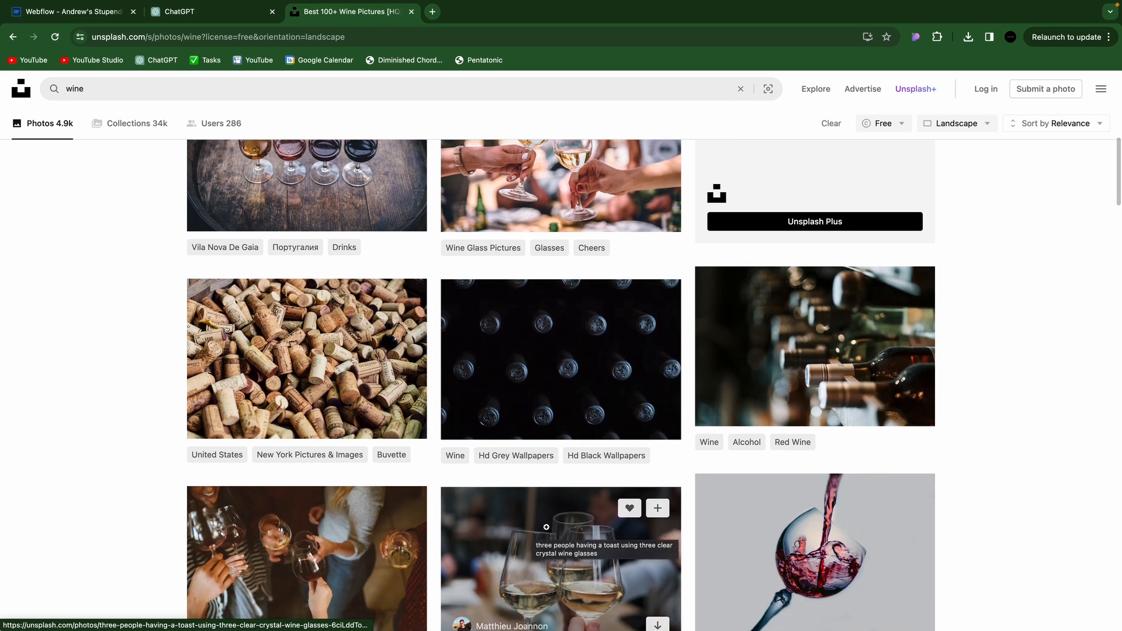
{"action": "scroll", "coordinate": [541, 527], "scroll_direction": "down", "scroll_amount": 1}
{"action": "scroll", "coordinate": [552, 525], "scroll_direction": "down", "scroll_amount": 8}
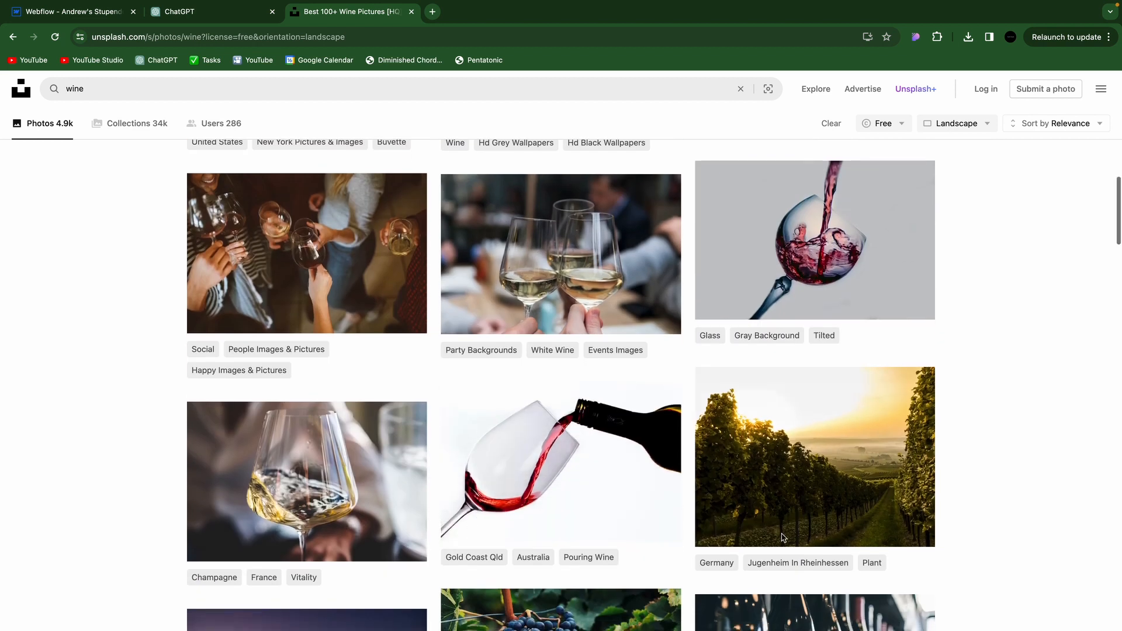
{"action": "scroll", "coordinate": [993, 494], "scroll_direction": "down", "scroll_amount": 2}
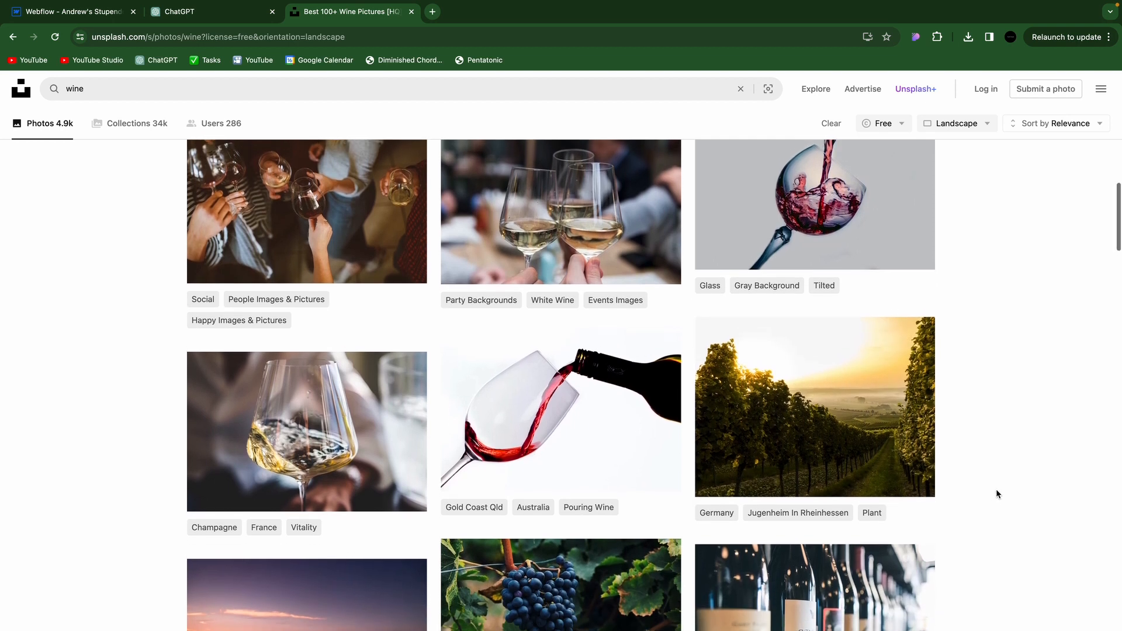
{"action": "scroll", "coordinate": [997, 493], "scroll_direction": "up", "scroll_amount": 2}
{"action": "left_click", "coordinate": [562, 282]}
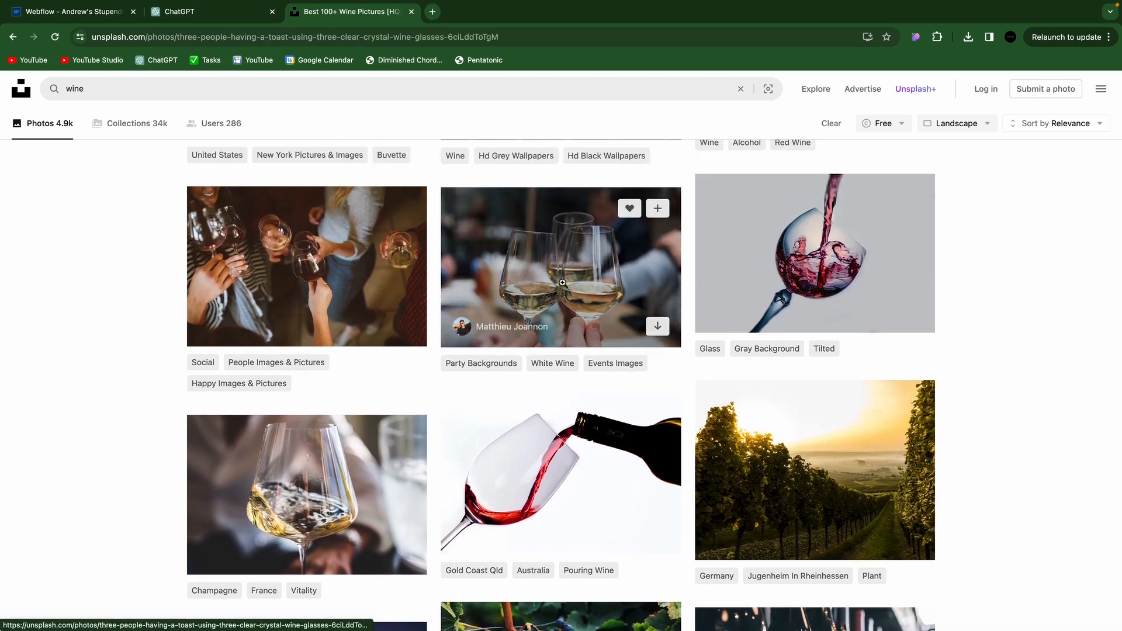
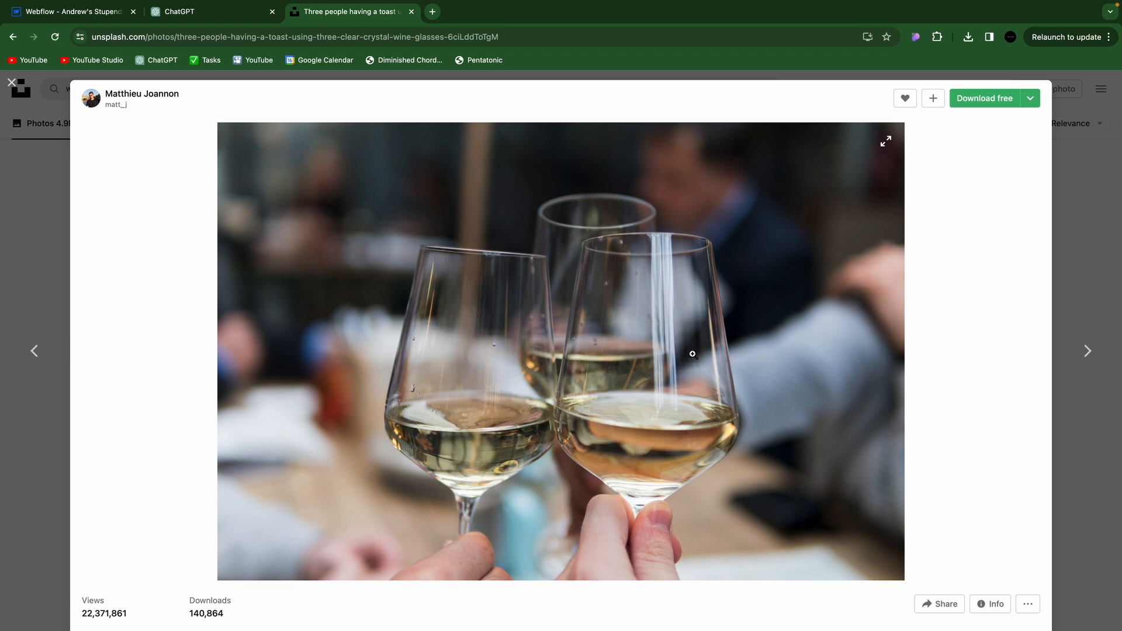
{"action": "left_click", "coordinate": [1062, 201]}
Look through more landscape wine photos for a background that suits the call-to-action section
{"action": "scroll", "coordinate": [704, 510], "scroll_direction": "down", "scroll_amount": 1}
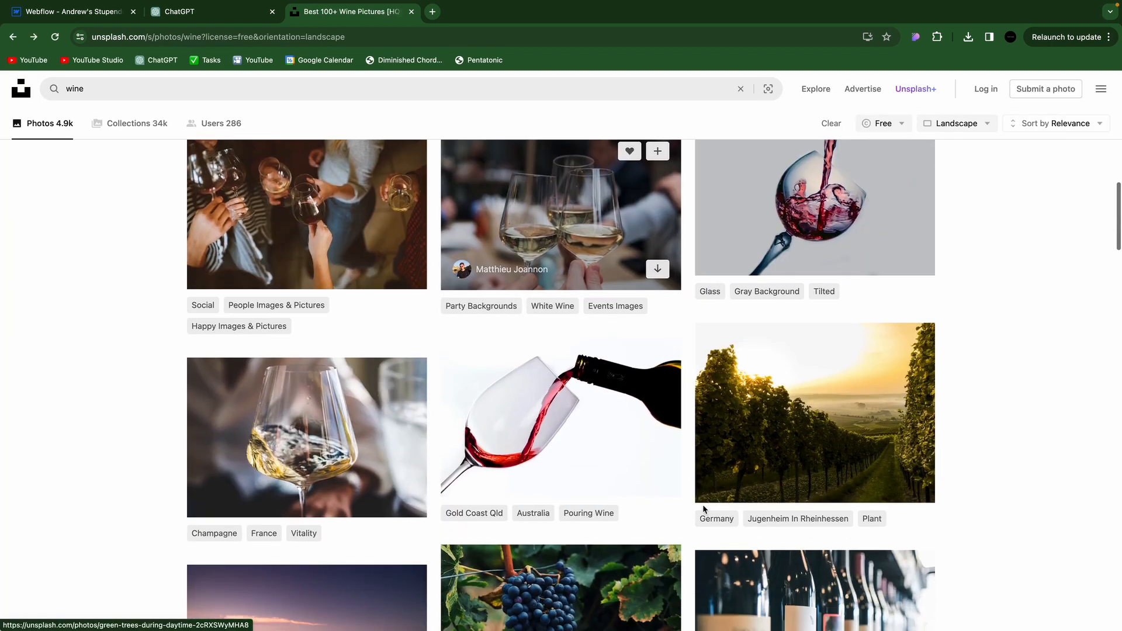
{"action": "scroll", "coordinate": [704, 510], "scroll_direction": "down", "scroll_amount": 7}
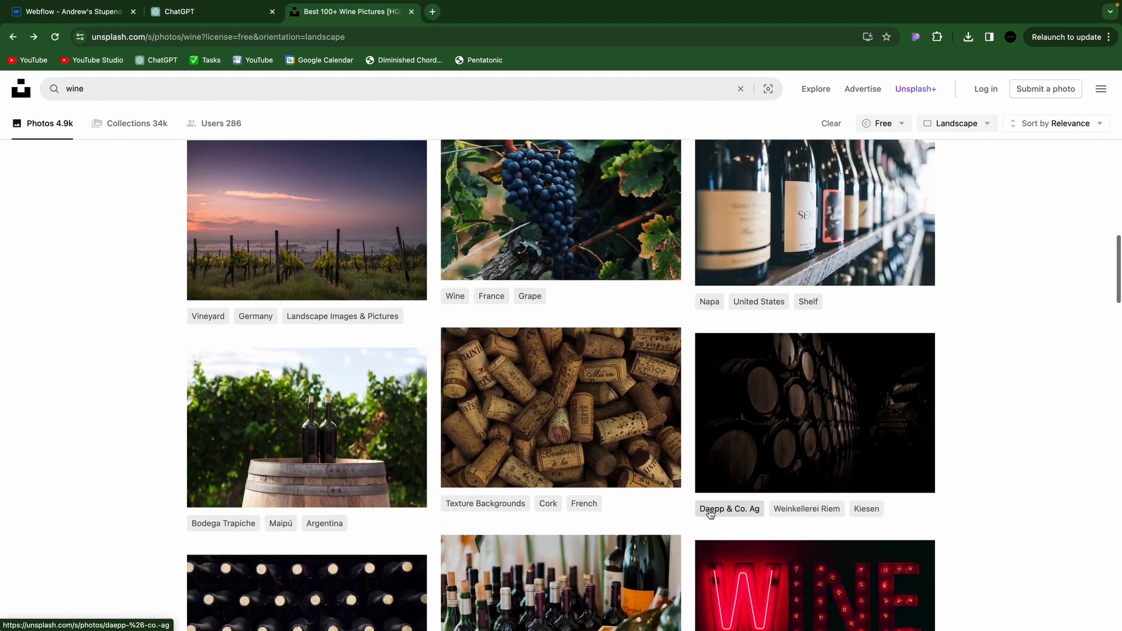
{"action": "scroll", "coordinate": [711, 514], "scroll_direction": "down", "scroll_amount": 5}
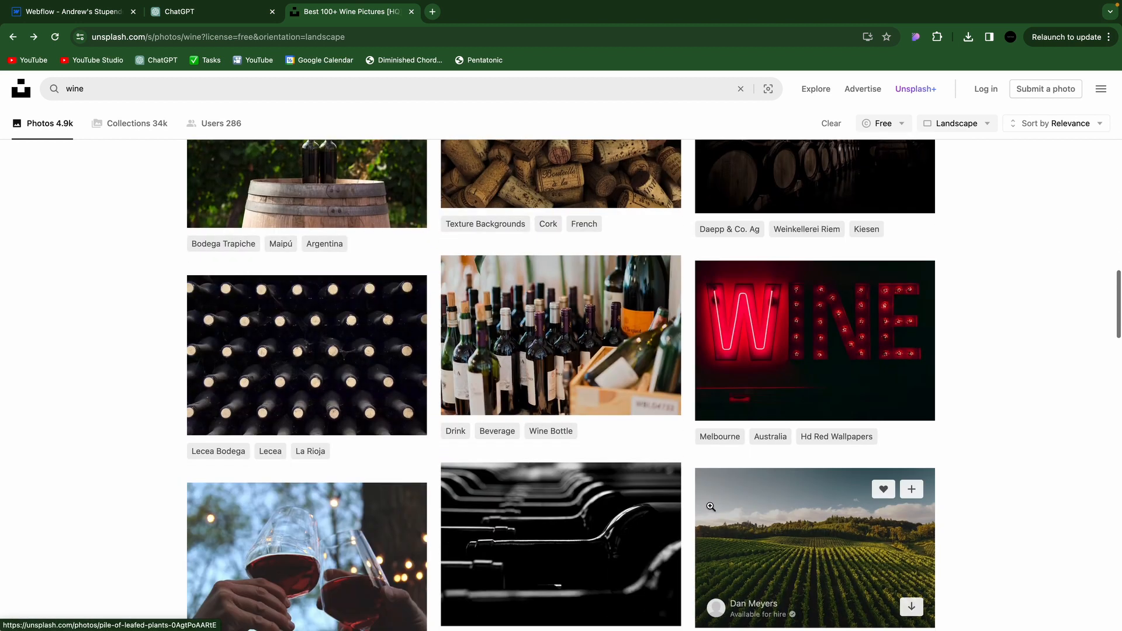
{"action": "scroll", "coordinate": [710, 506], "scroll_direction": "down", "scroll_amount": 10}
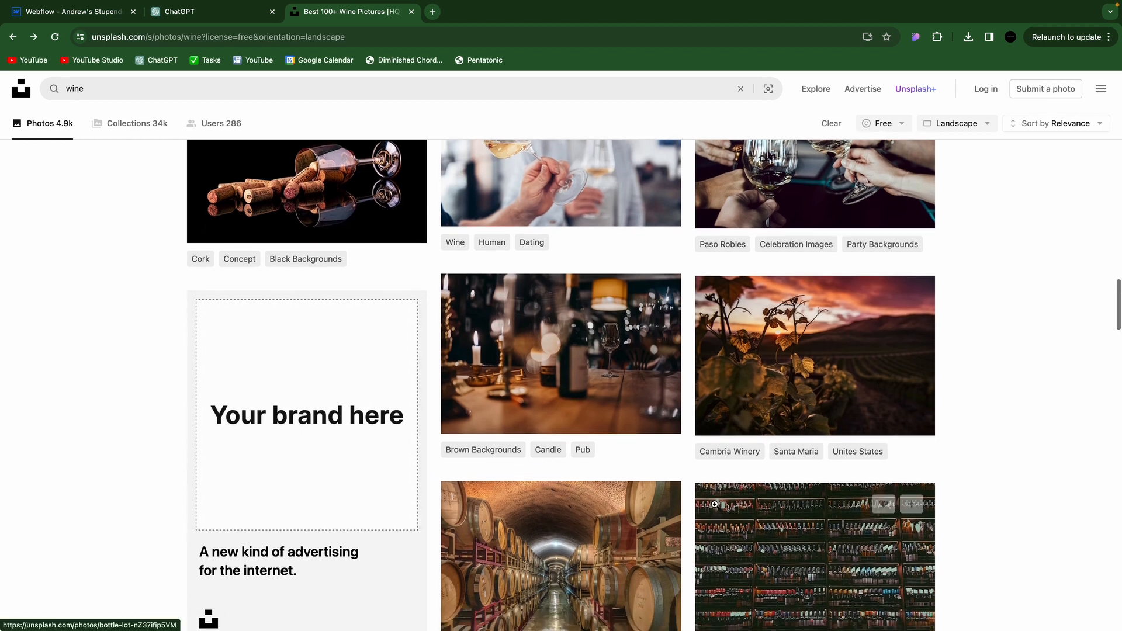
{"action": "scroll", "coordinate": [715, 504], "scroll_direction": "down", "scroll_amount": 12}
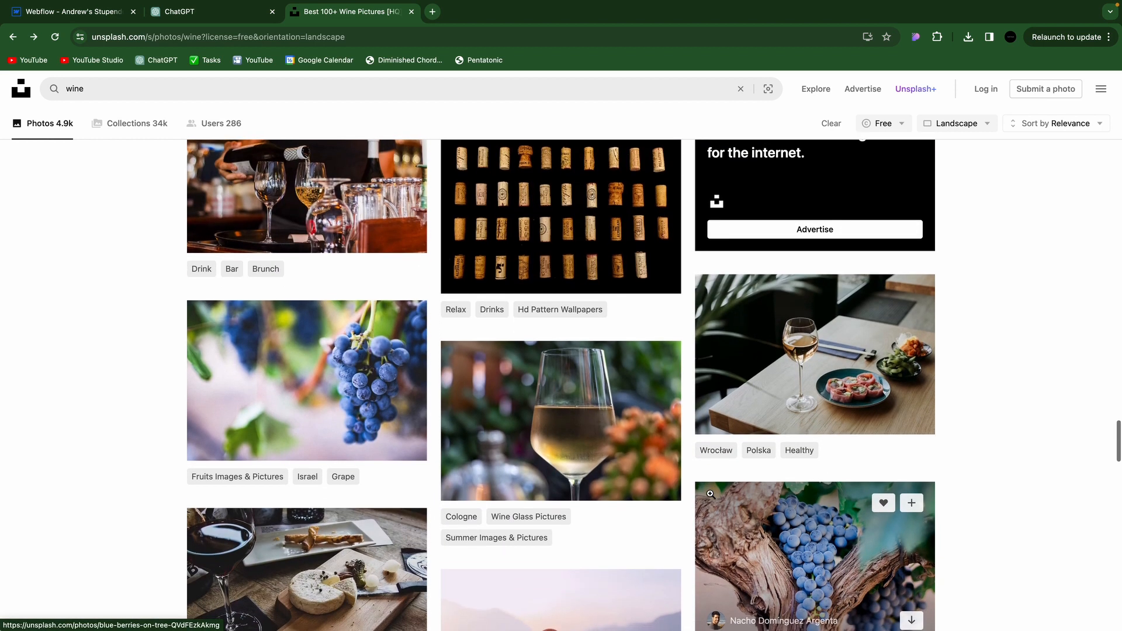
{"action": "scroll", "coordinate": [711, 493], "scroll_direction": "down", "scroll_amount": 1}
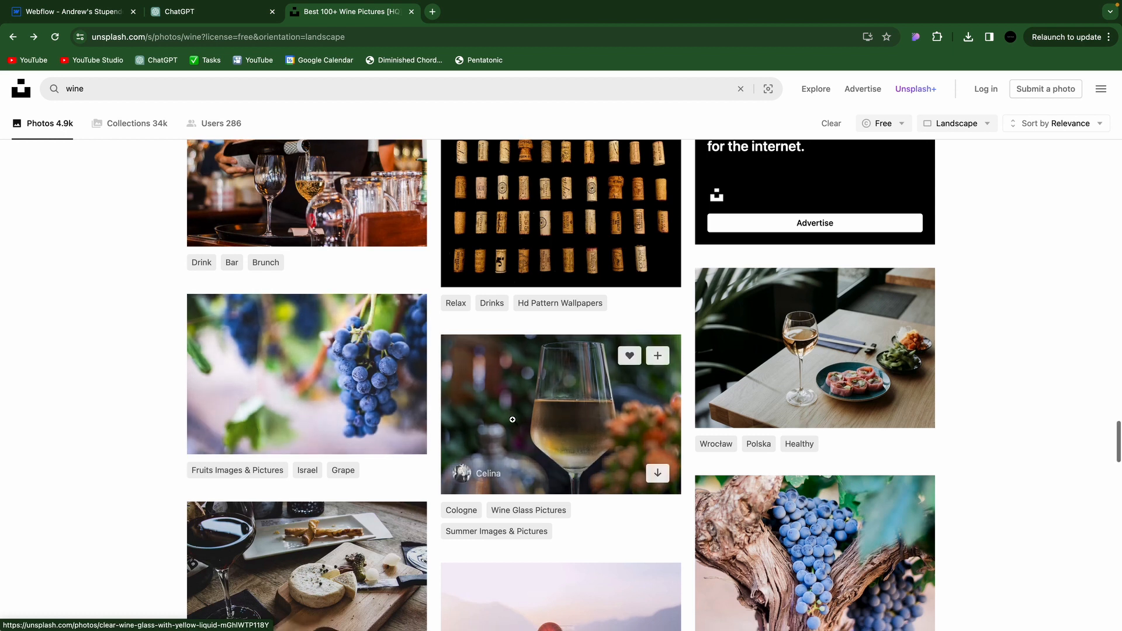
{"action": "scroll", "coordinate": [444, 432], "scroll_direction": "down", "scroll_amount": 2}
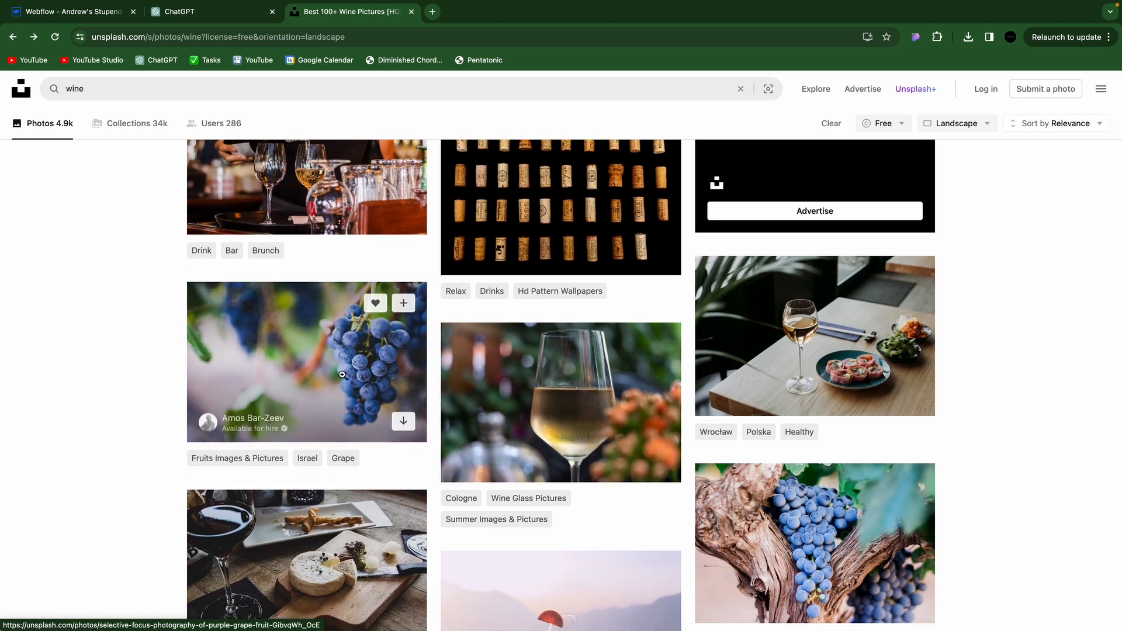
{"action": "scroll", "coordinate": [342, 374], "scroll_direction": "down", "scroll_amount": 5}
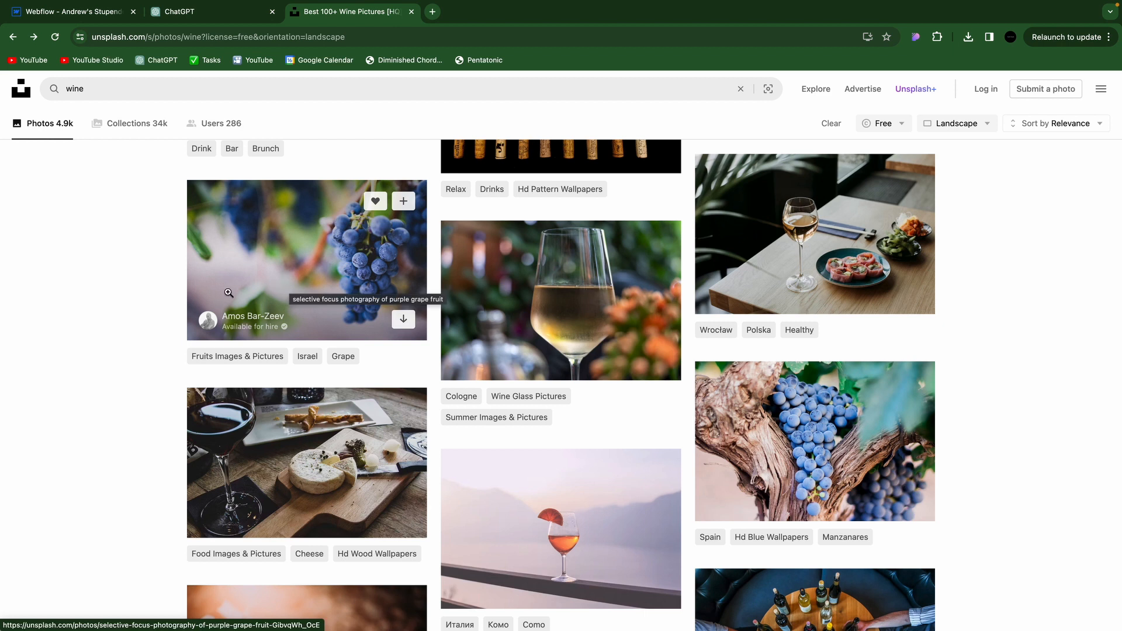
Check the call-to-action section in Webflow, and download the free Unsplash photo of blue grapes with a blurred vineyard behind them
{"action": "left_click", "coordinate": [56, 12]}
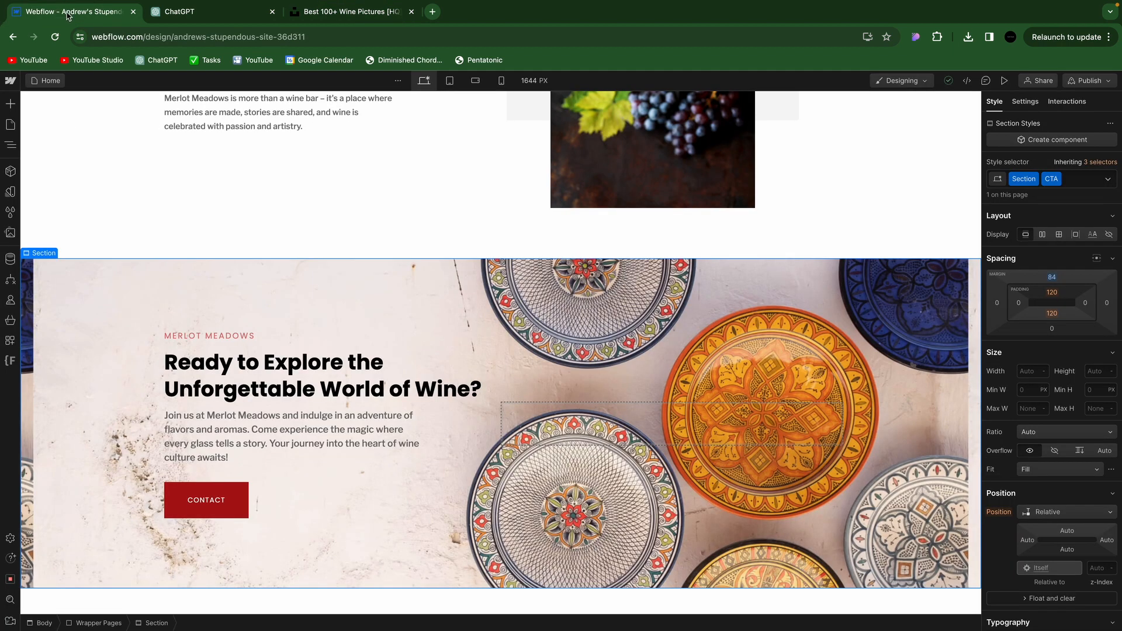
{"action": "left_click", "coordinate": [370, 14]}
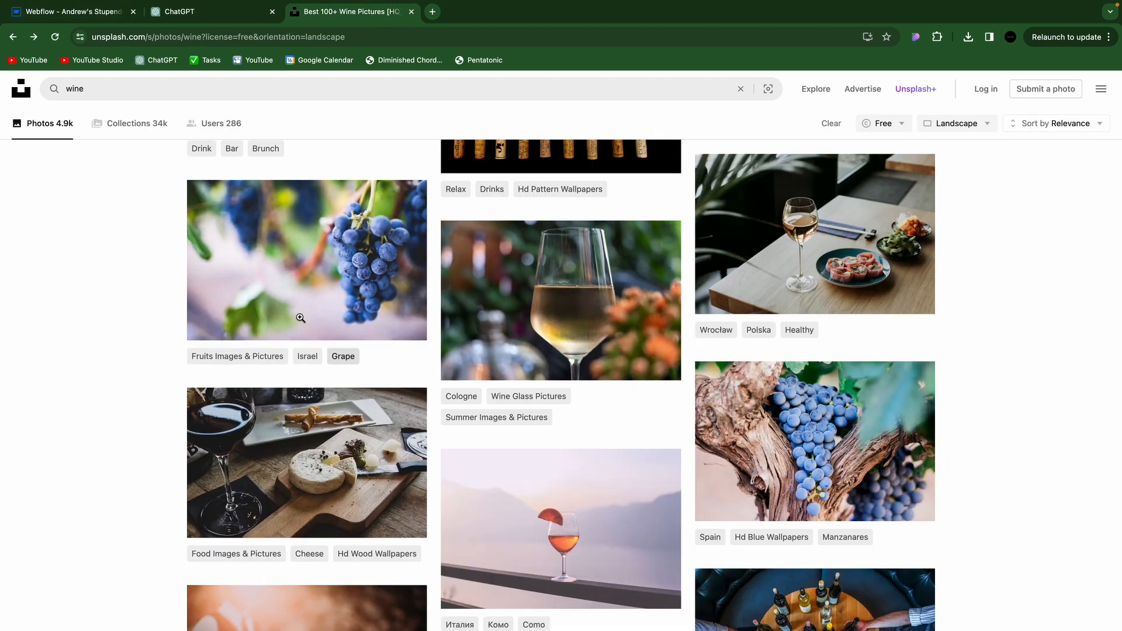
{"action": "left_click", "coordinate": [316, 278]}
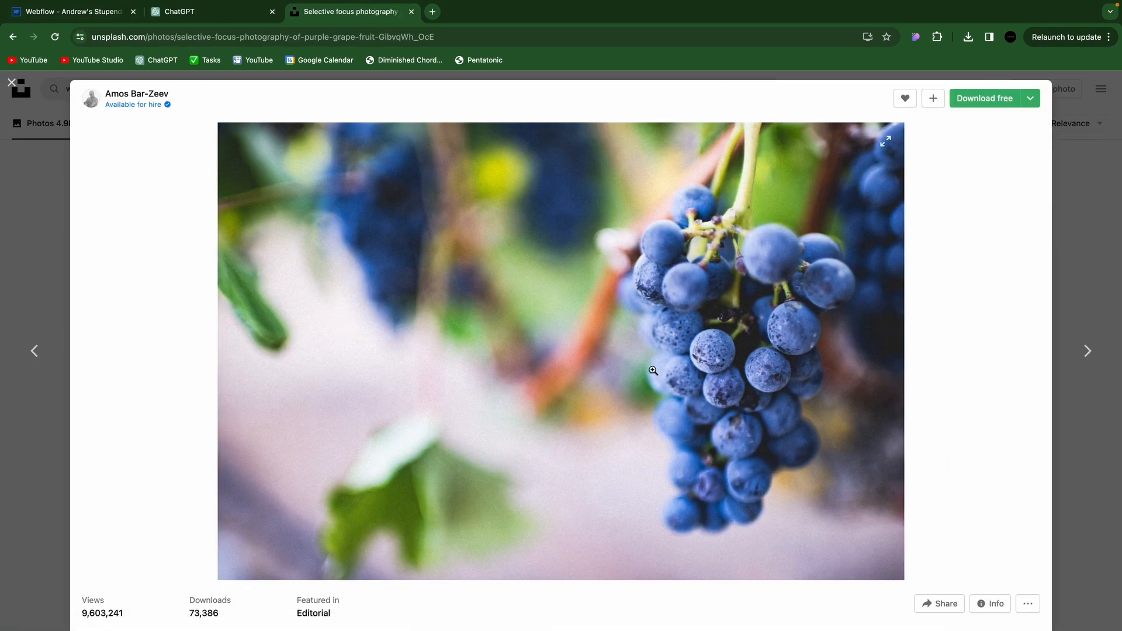
{"action": "left_click", "coordinate": [985, 105]}
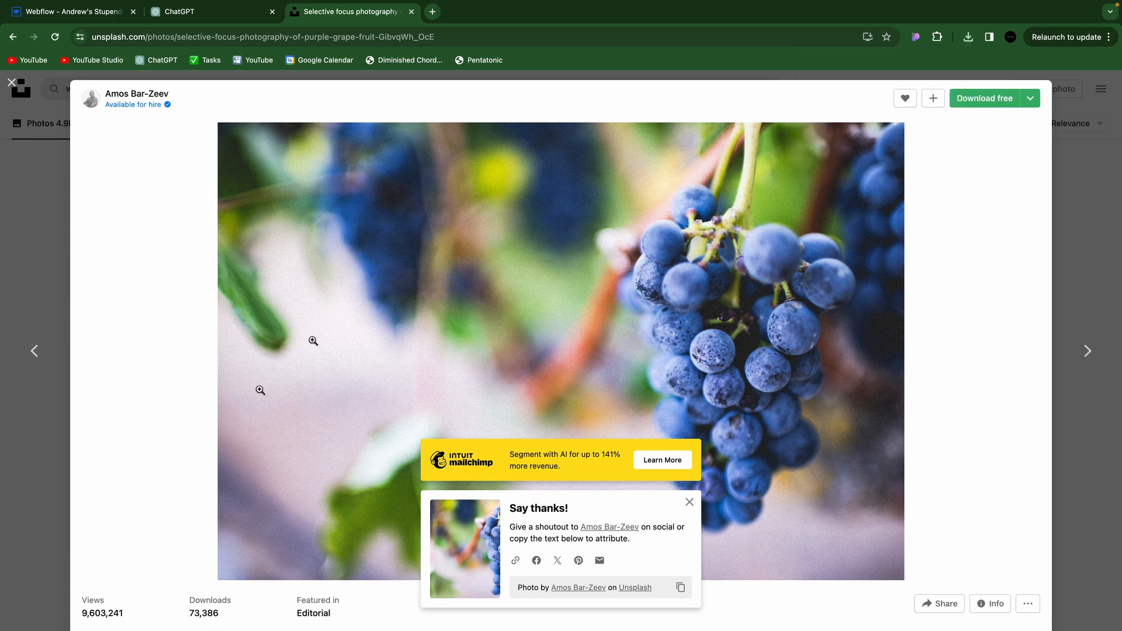
Switch to Webflow and try to upload the original grape photo to replace the call-to-action section's plates background image
{"action": "left_click", "coordinate": [137, 18]}
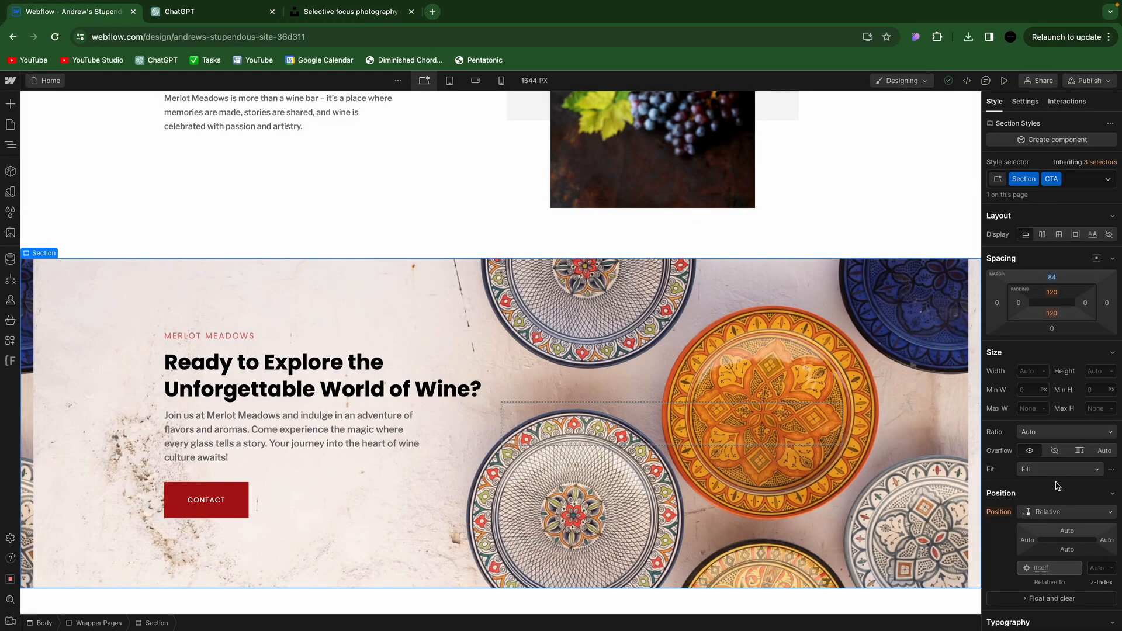
{"action": "scroll", "coordinate": [1029, 380], "scroll_direction": "down", "scroll_amount": 2}
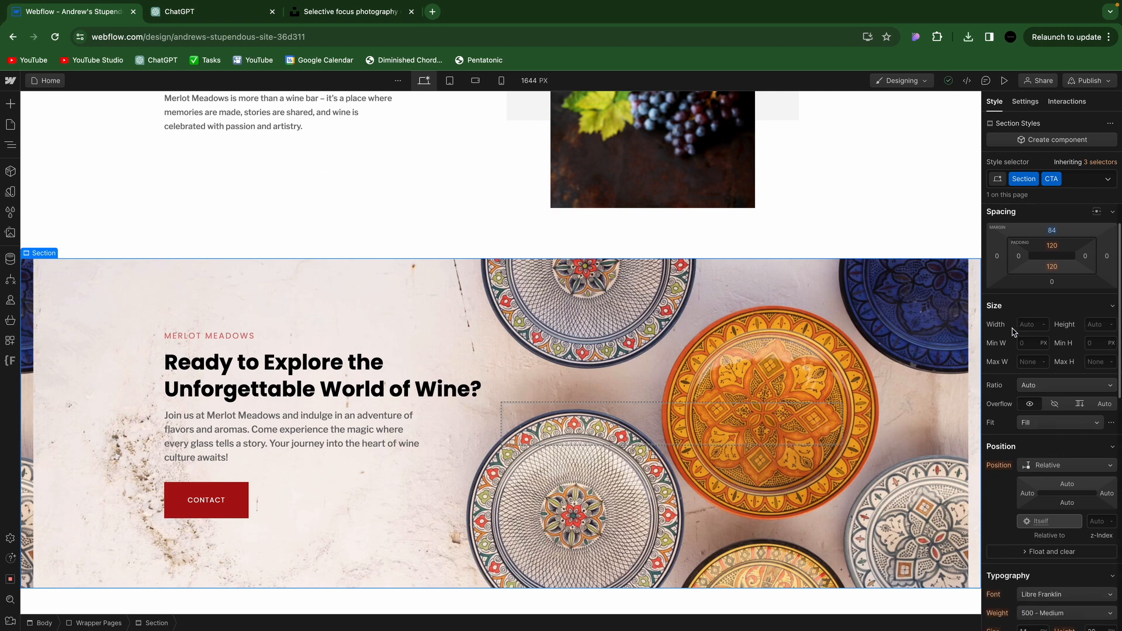
{"action": "scroll", "coordinate": [1006, 349], "scroll_direction": "down", "scroll_amount": 7}
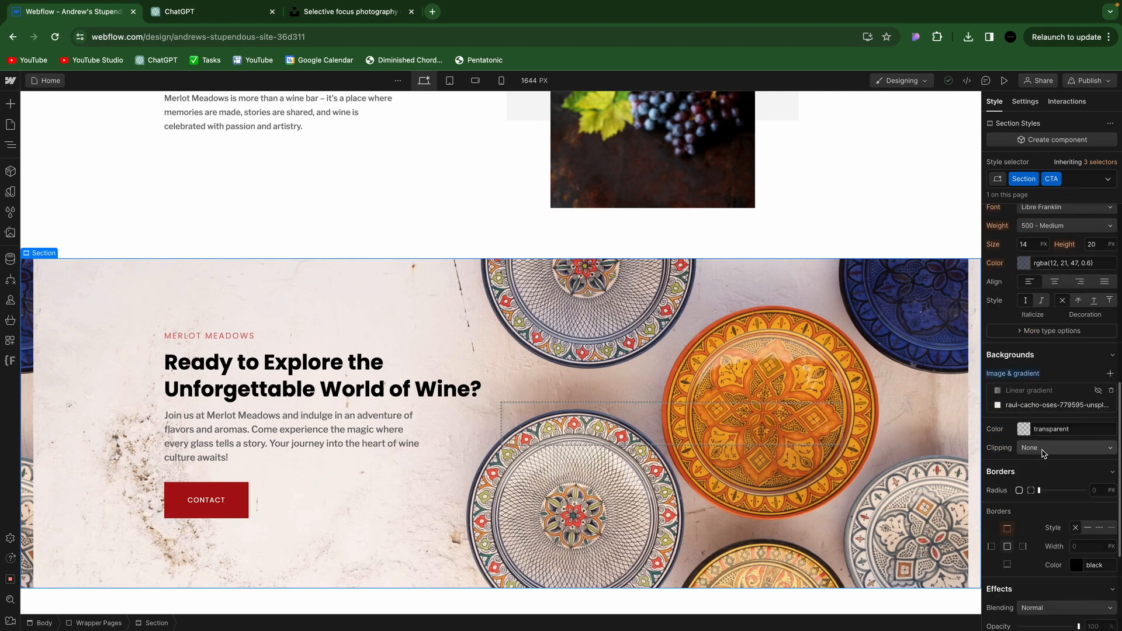
{"action": "left_click", "coordinate": [1032, 409]}
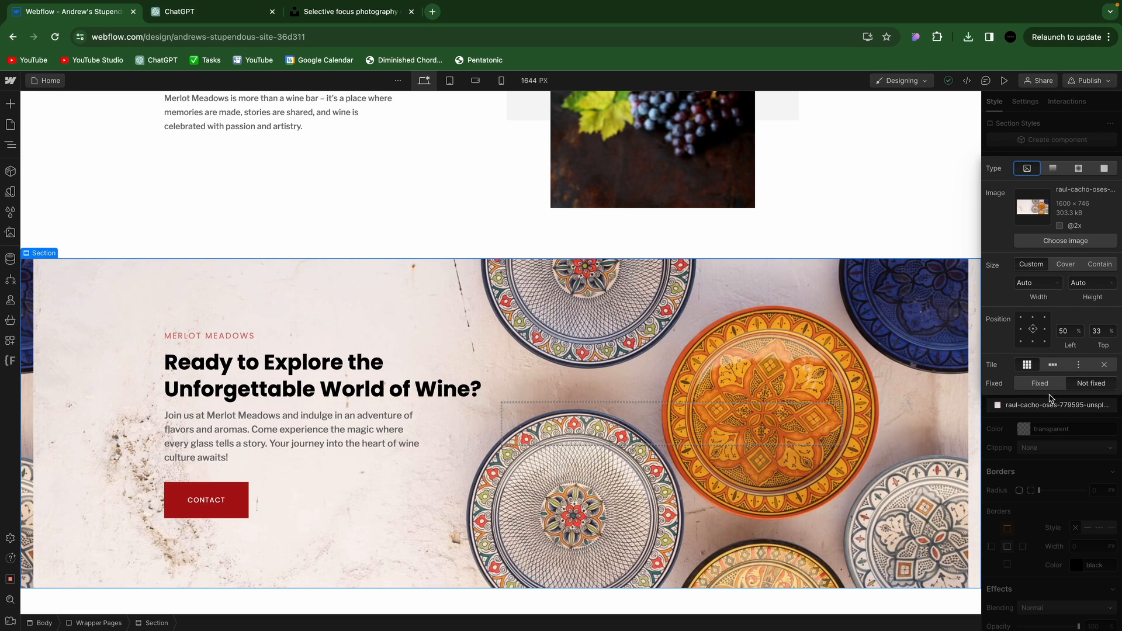
{"action": "left_click", "coordinate": [1045, 241]}
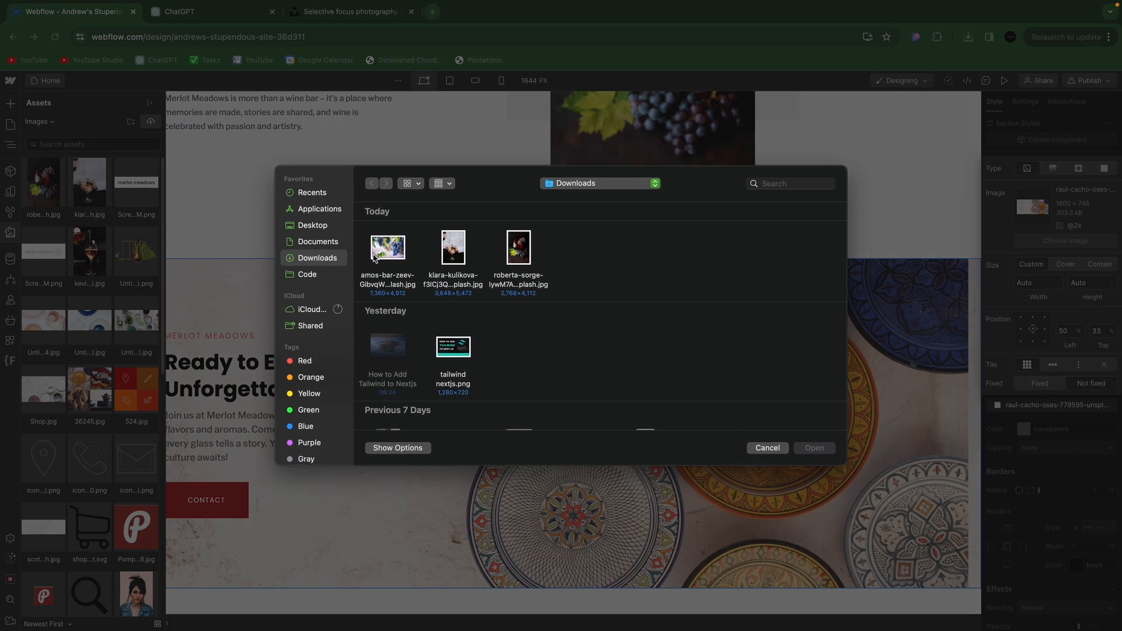
{"action": "left_click", "coordinate": [377, 255]}
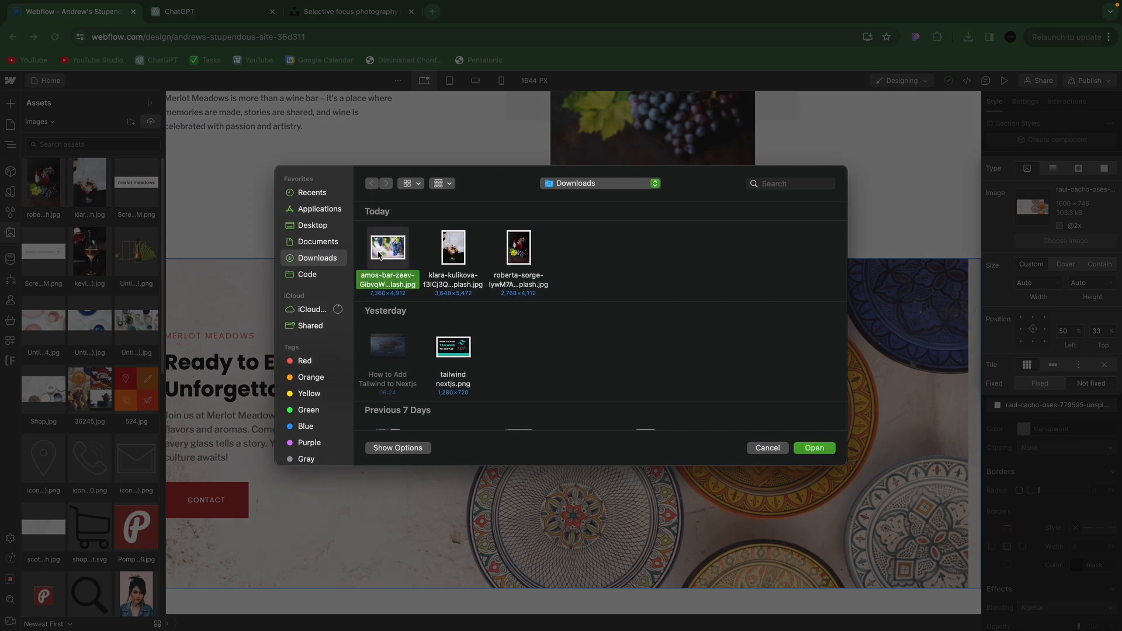
{"action": "left_click", "coordinate": [814, 449]}
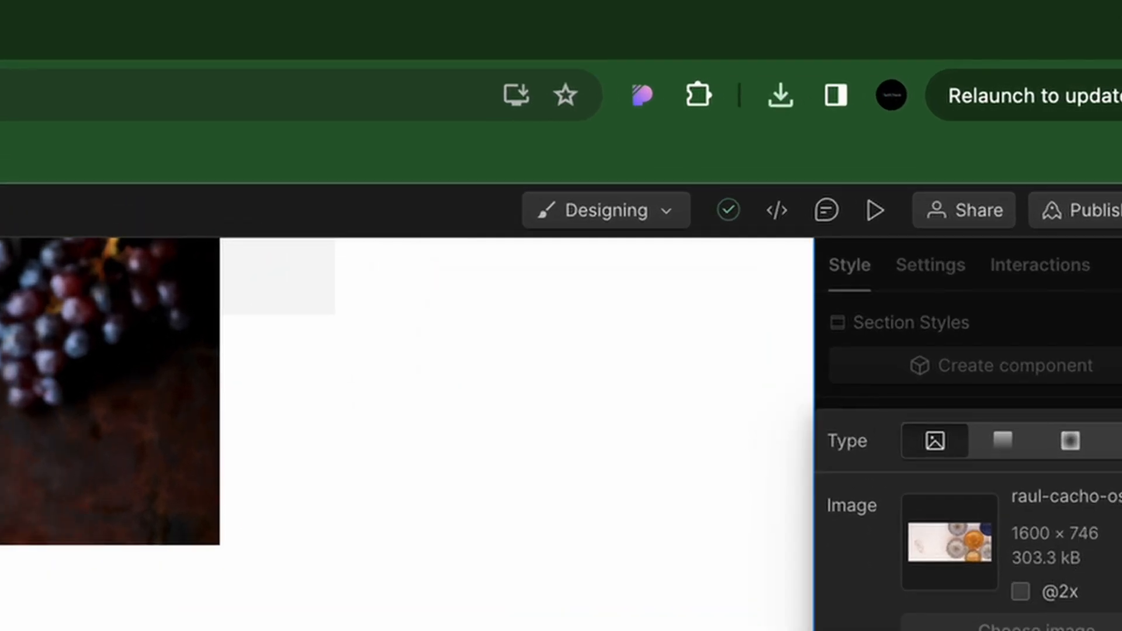
Open tinyjpg.com in a new browser tab
{"action": "left_click", "coordinate": [95, 43]}
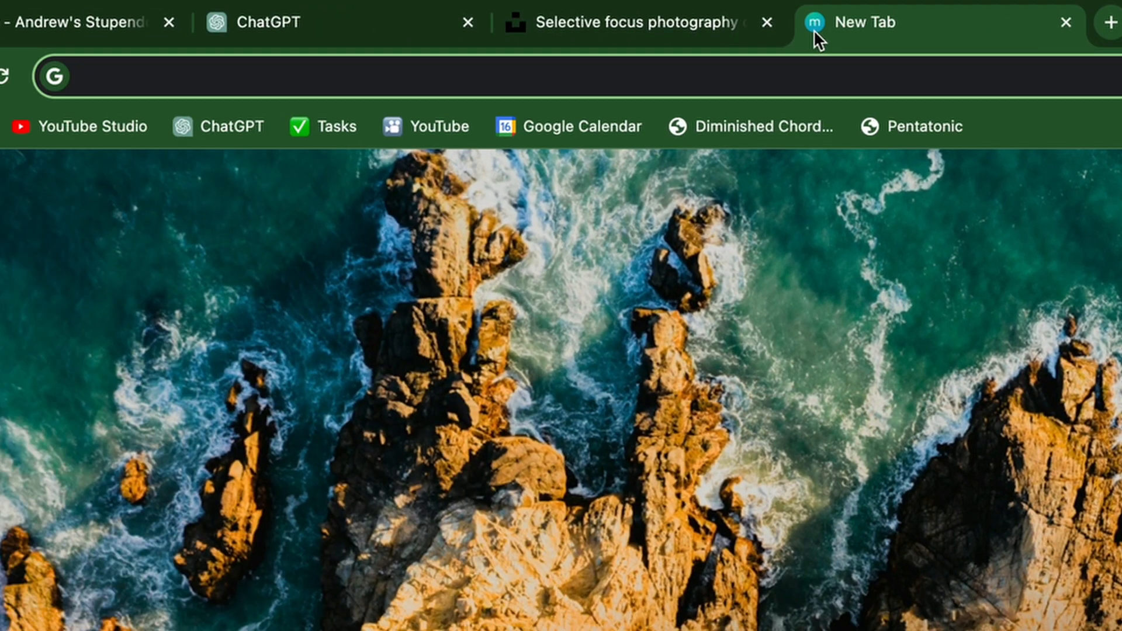
{"action": "type", "text": "tinjp"}
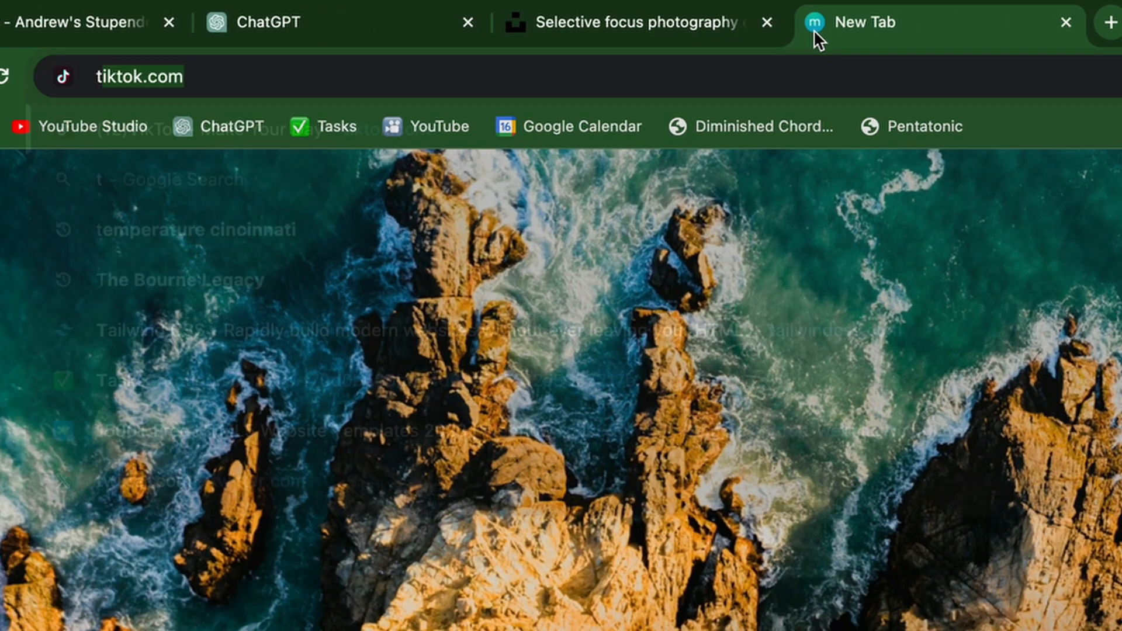
{"action": "key", "text": "BackSpace"}
{"action": "key", "text": "BackSpace"}
{"action": "type", "text": "yjp"}
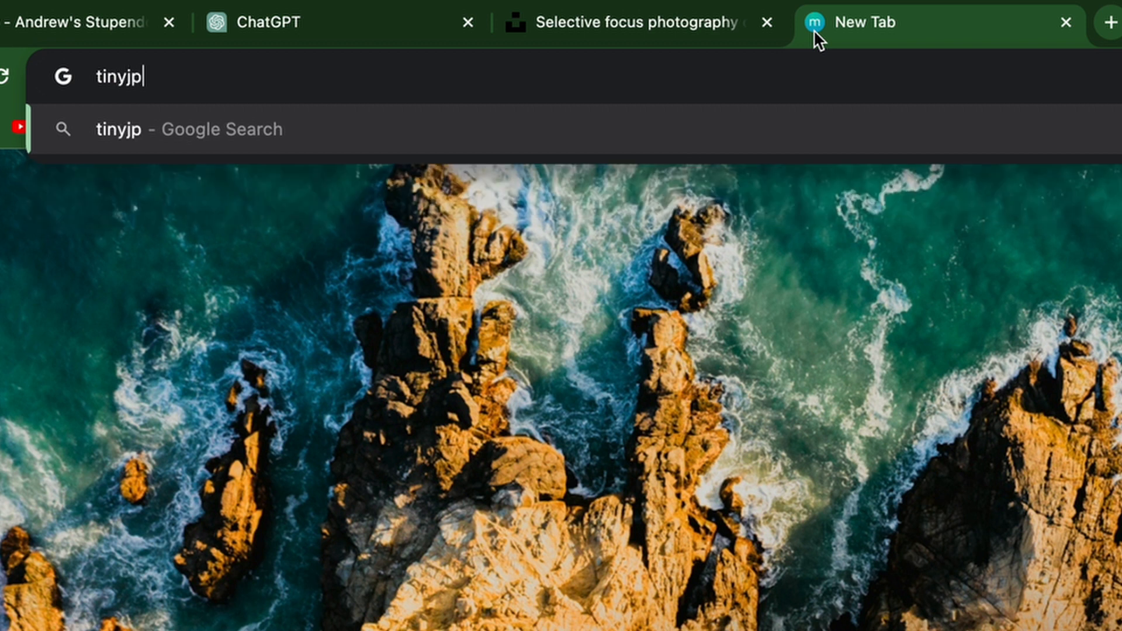
{"action": "type", "text": "g"}
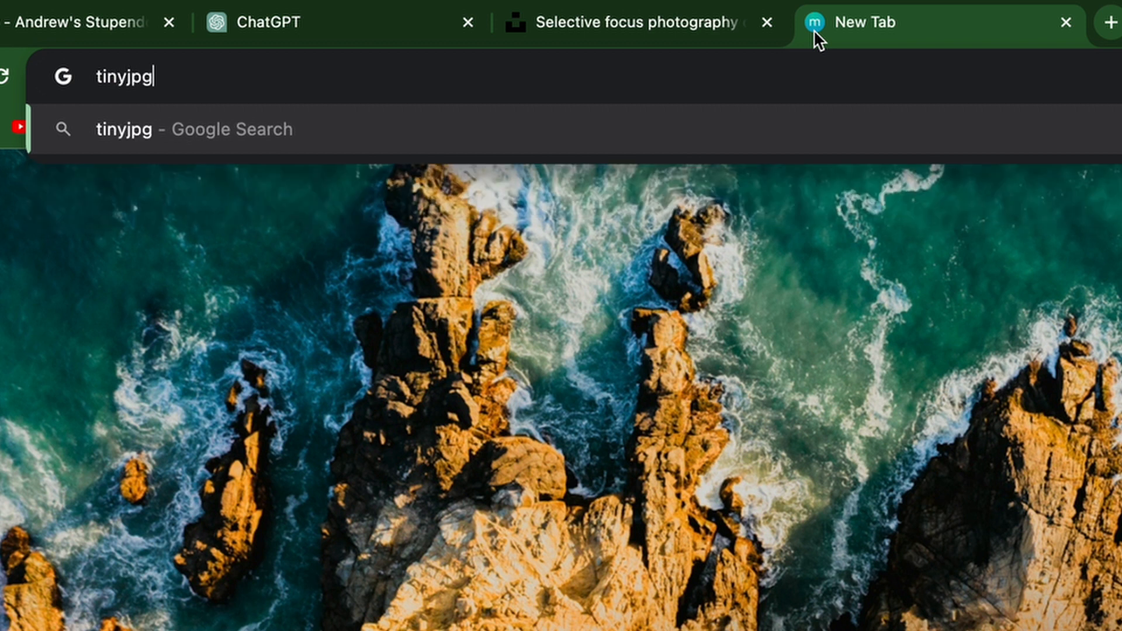
{"action": "type", "text": ".com"}
{"action": "key", "text": "Return"}
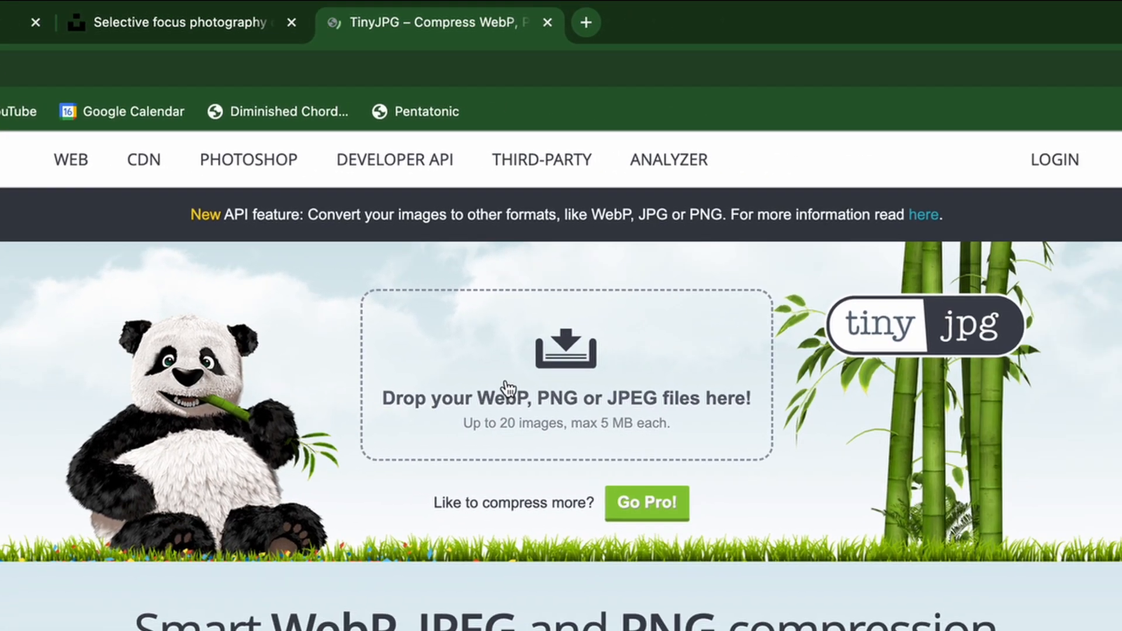
Compress the downloaded grape photo with TinyJPG and download the compressed copy
{"action": "left_click", "coordinate": [504, 388]}
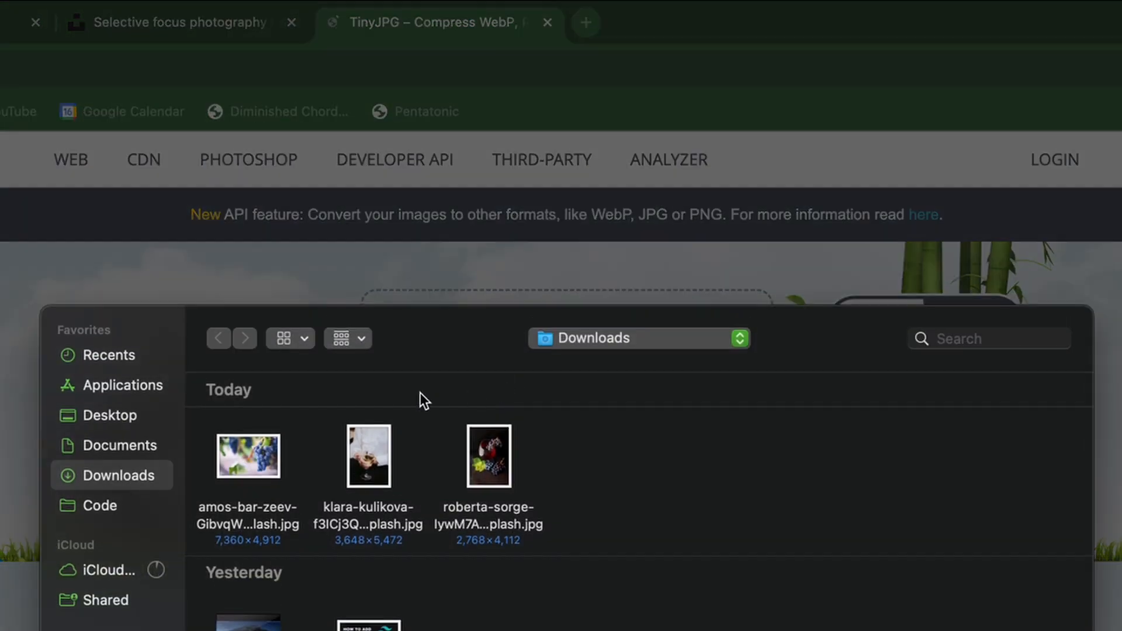
{"action": "left_click", "coordinate": [243, 452]}
{"action": "key", "text": "Return"}
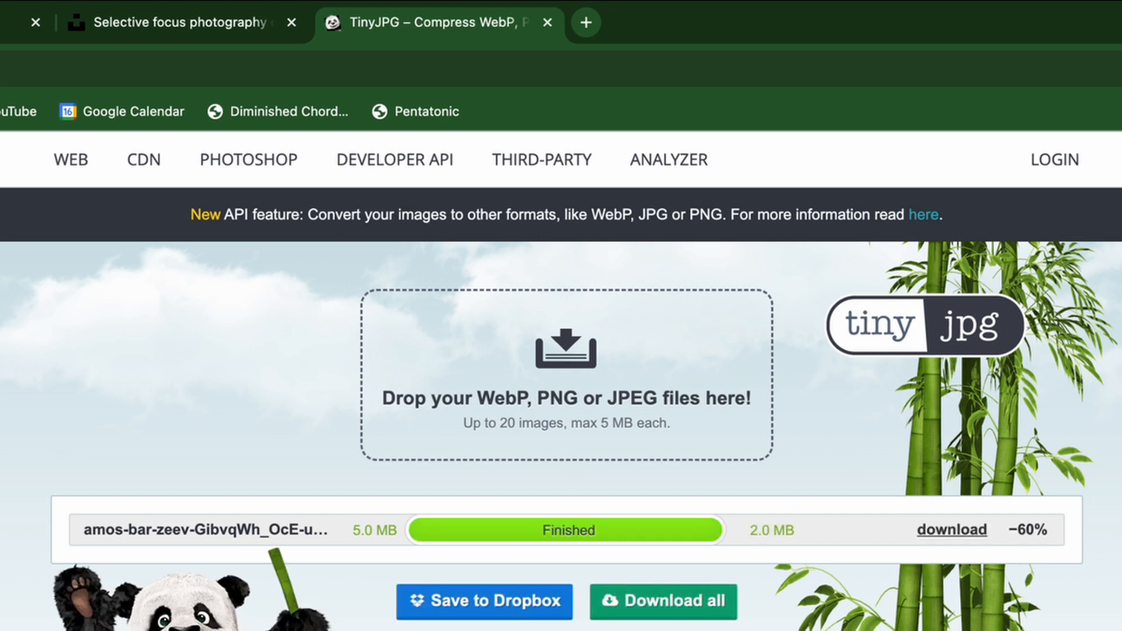
{"action": "left_click", "coordinate": [944, 530]}
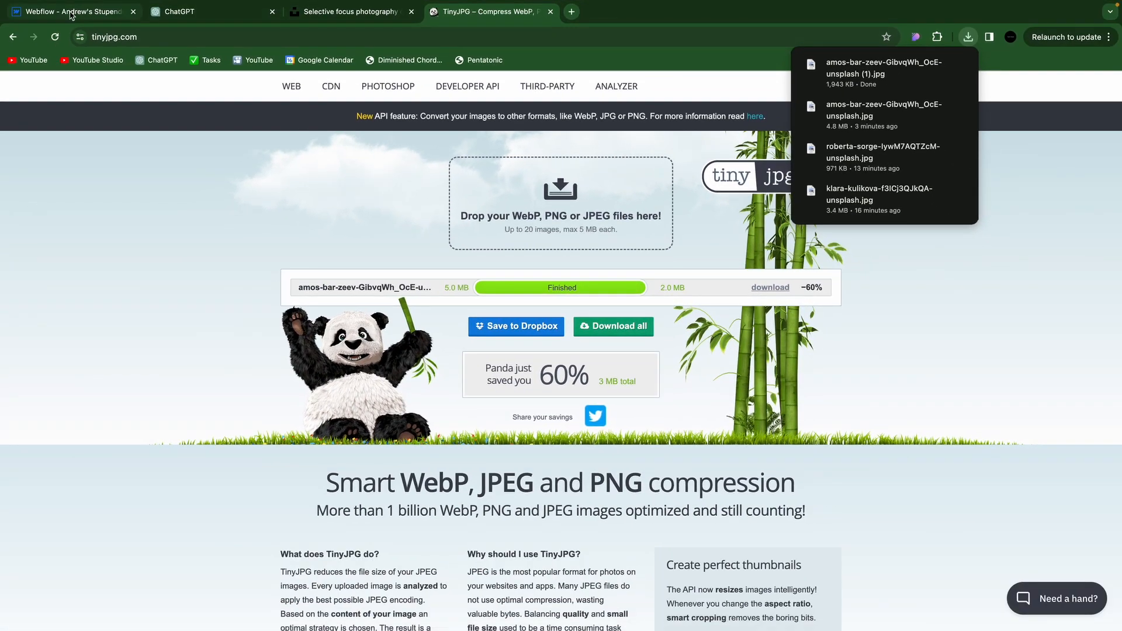
Return to Webflow, upload the compressed grape photo ending in "(1).jpg" and use it as the call-to-action section's background image
{"action": "left_click", "coordinate": [71, 14]}
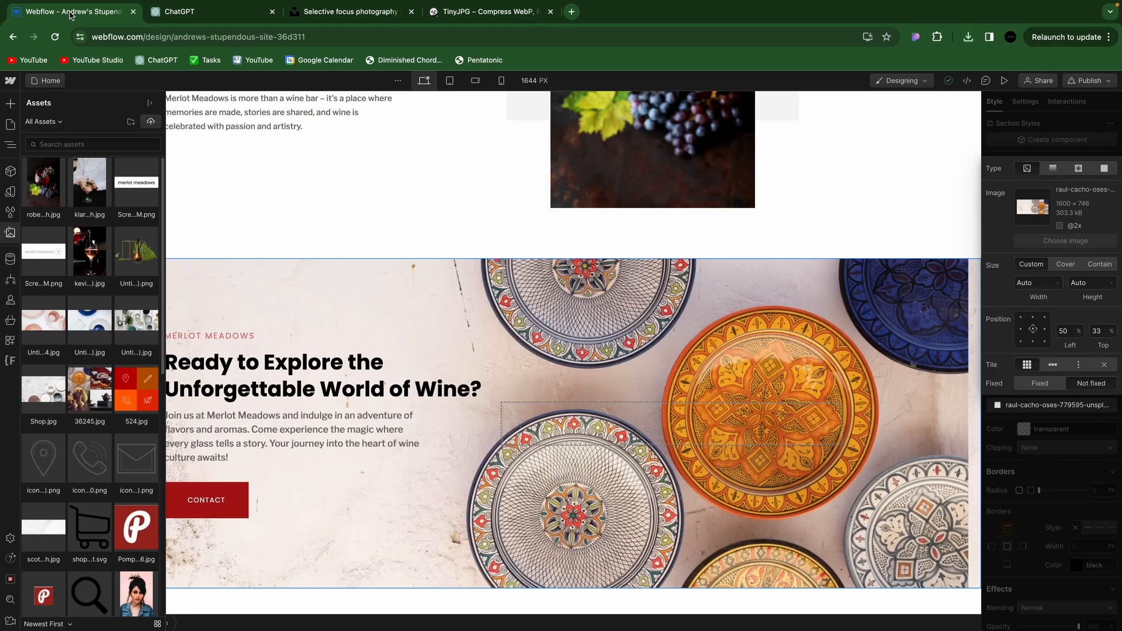
{"action": "left_click", "coordinate": [151, 124]}
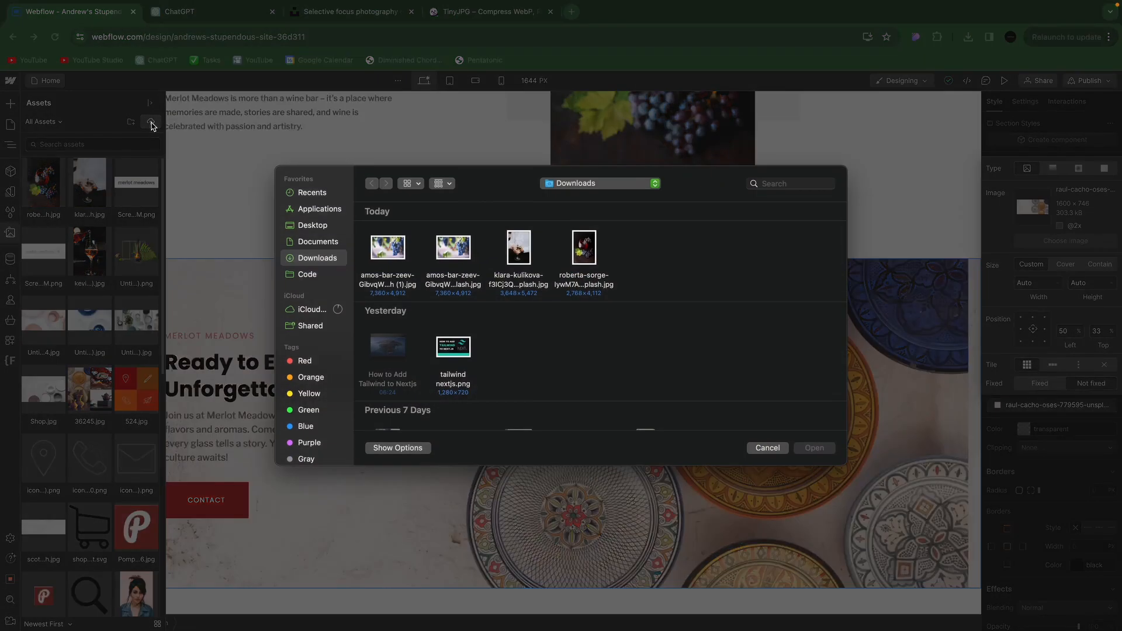
{"action": "left_click", "coordinate": [395, 260]}
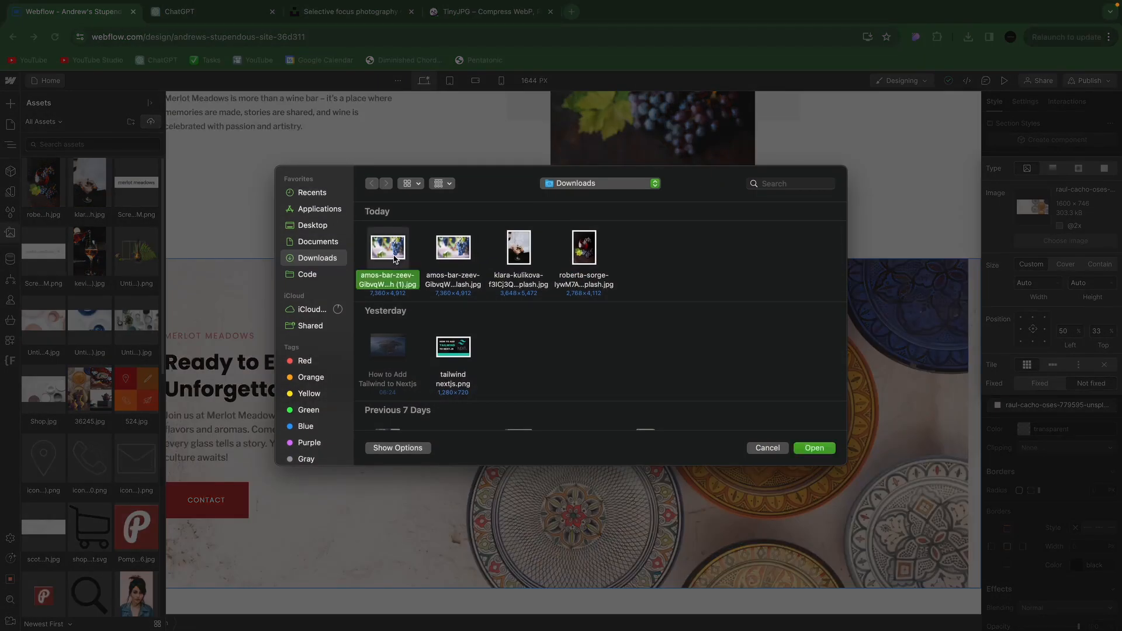
{"action": "key", "text": "Return"}
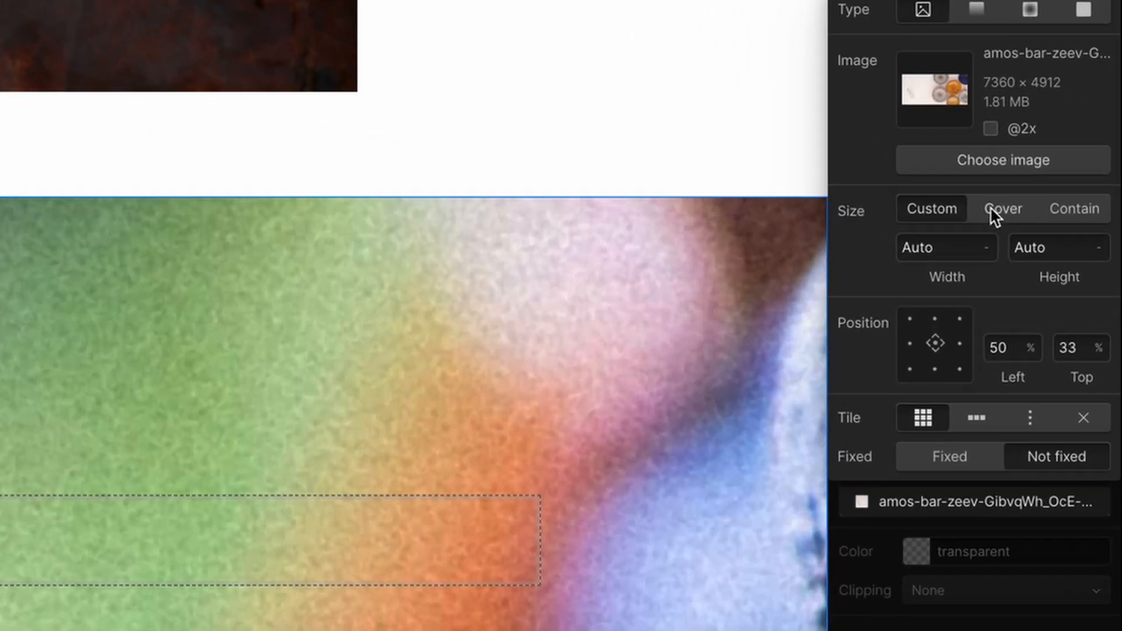
Set the grape background image's size to Cover, close its settings and deselect everything on the canvas
{"action": "left_click", "coordinate": [1020, 235]}
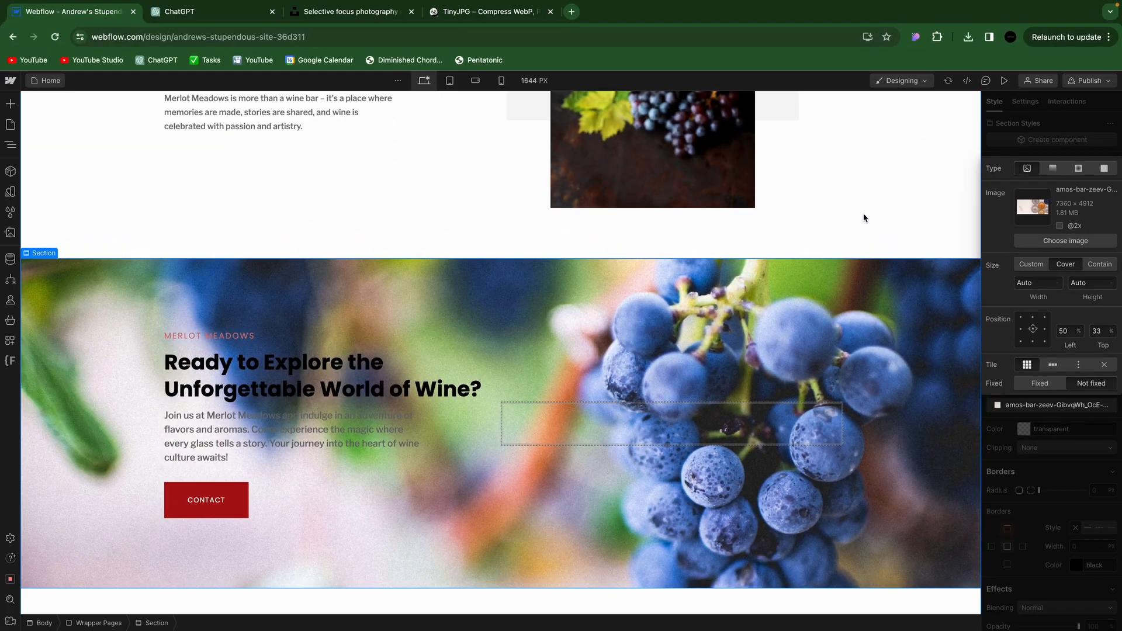
{"action": "left_click", "coordinate": [584, 106]}
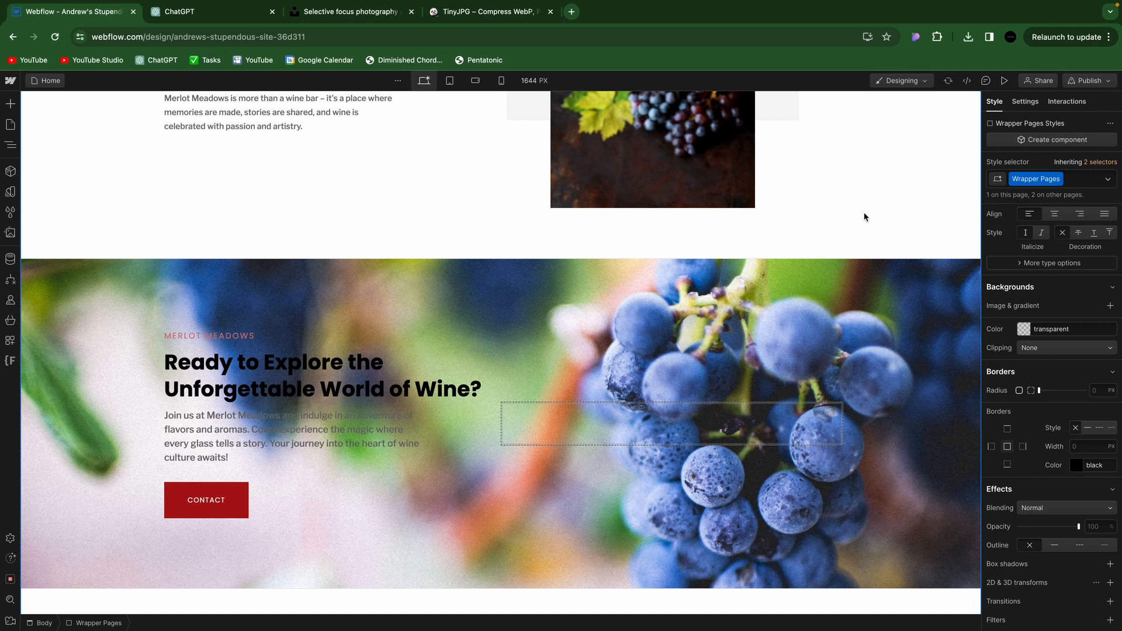
{"action": "scroll", "coordinate": [745, 421], "scroll_direction": "down", "scroll_amount": 1}
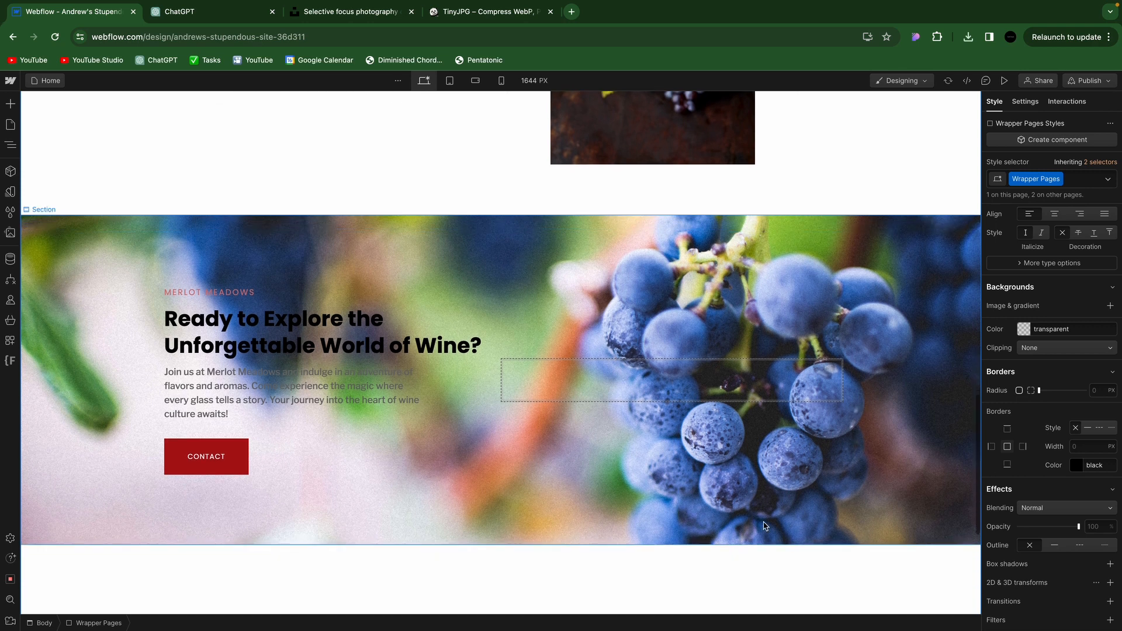
{"action": "key", "text": "Escape"}
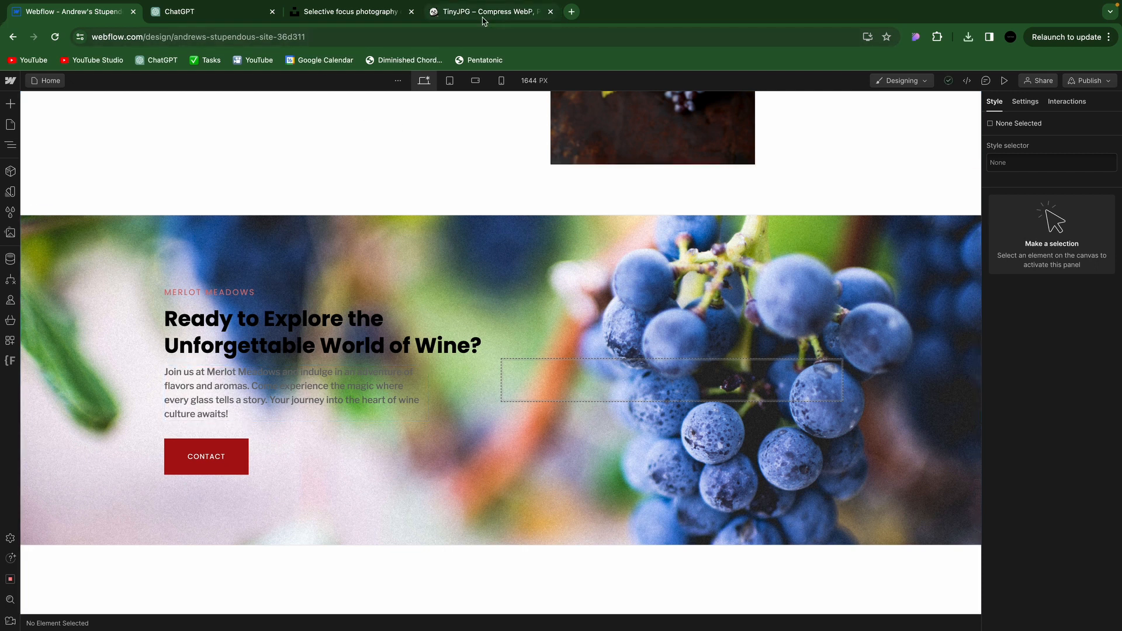
Switch to Unsplash, browse the wine search results and download the AESOP. Wines photo of the rosé bottle and glasses at 1920 × 1280
{"action": "left_click", "coordinate": [326, 14]}
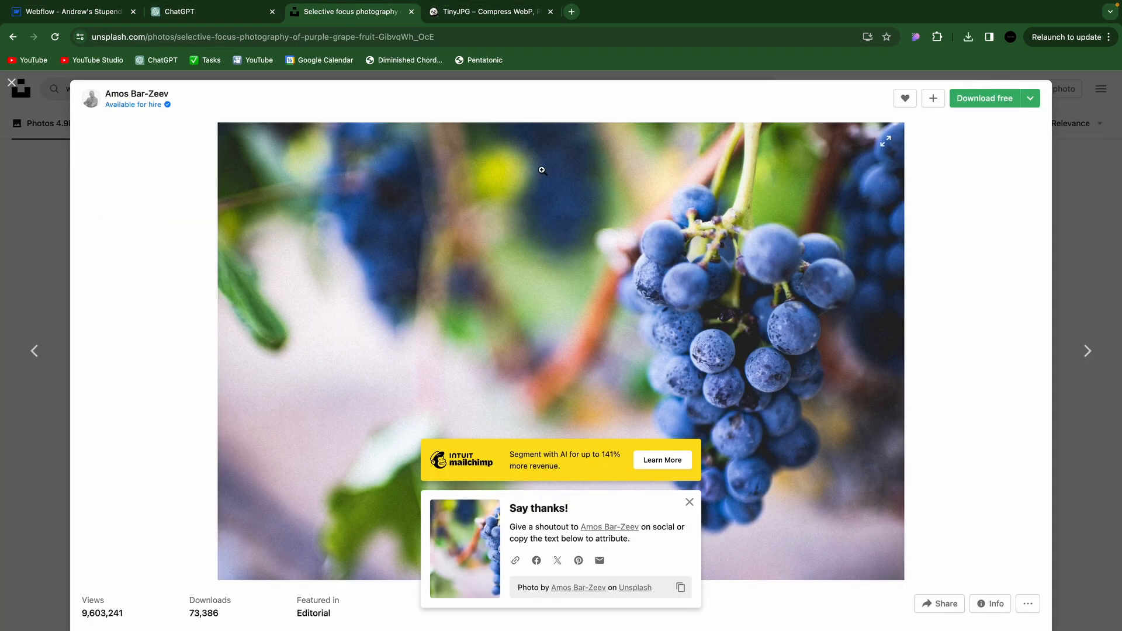
{"action": "left_click", "coordinate": [35, 240]}
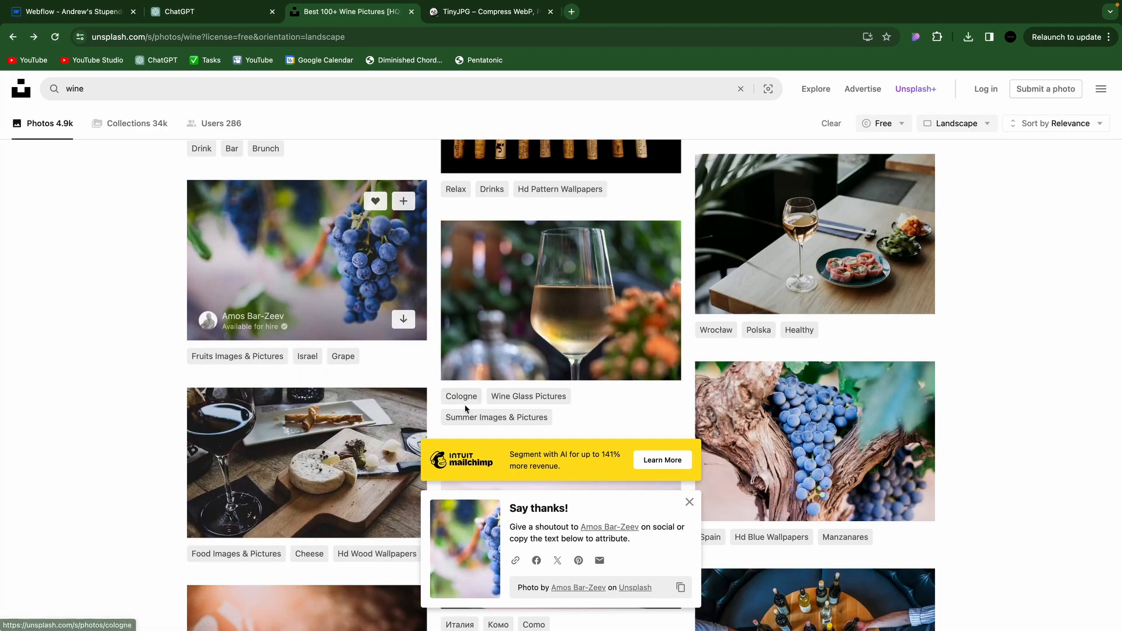
{"action": "scroll", "coordinate": [659, 421], "scroll_direction": "down", "scroll_amount": 1}
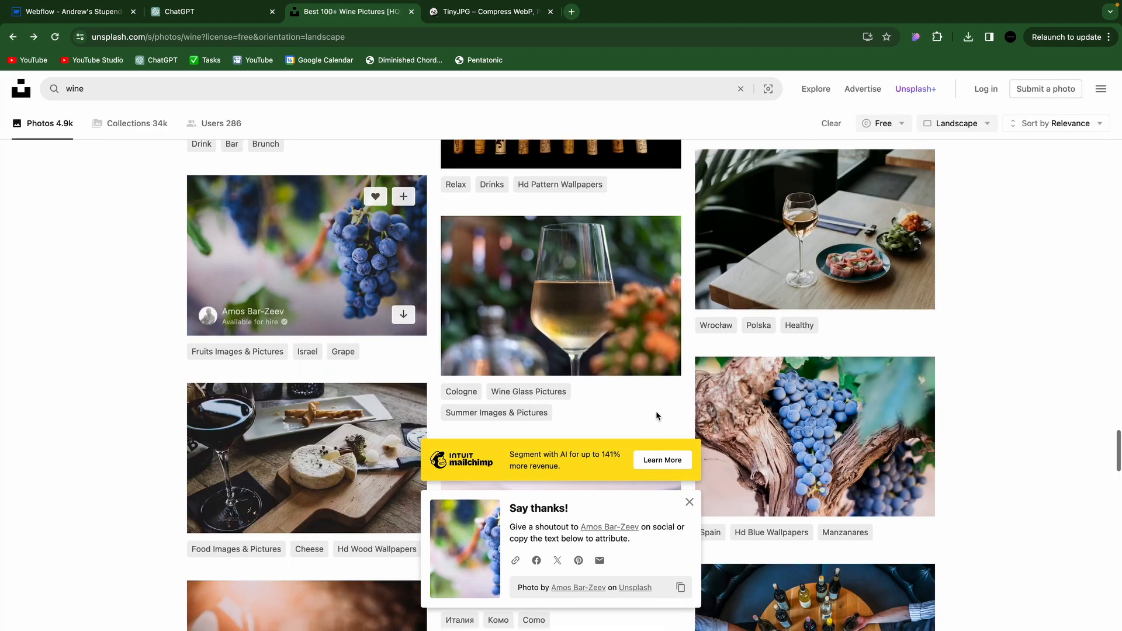
{"action": "scroll", "coordinate": [657, 397], "scroll_direction": "down", "scroll_amount": 10}
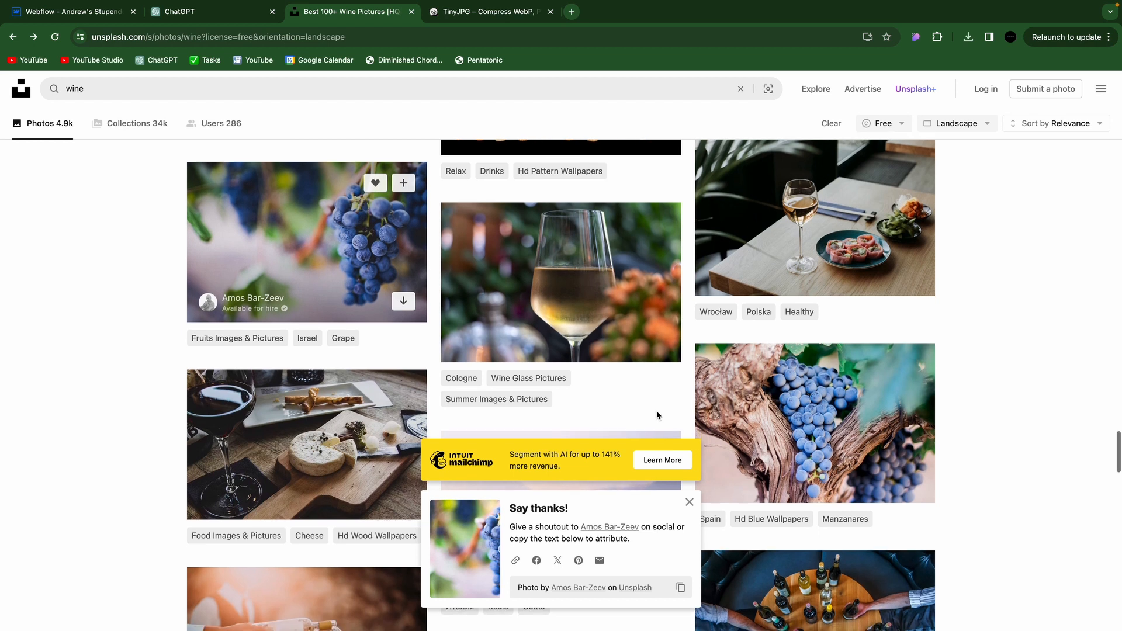
{"action": "scroll", "coordinate": [403, 407], "scroll_direction": "down", "scroll_amount": 8}
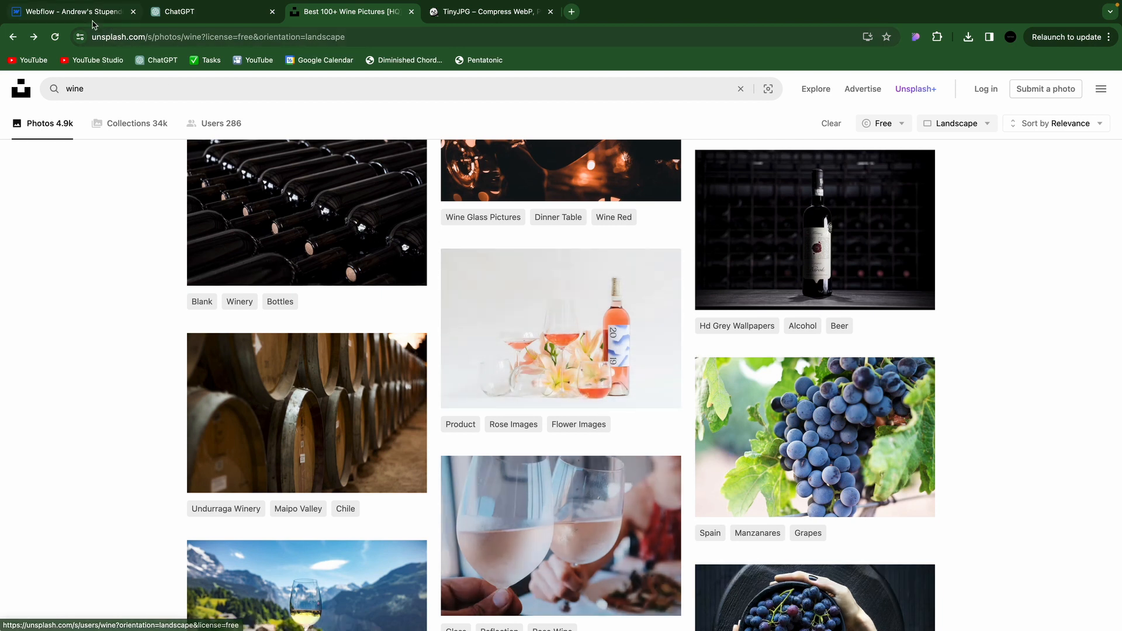
{"action": "key", "text": "super+1"}
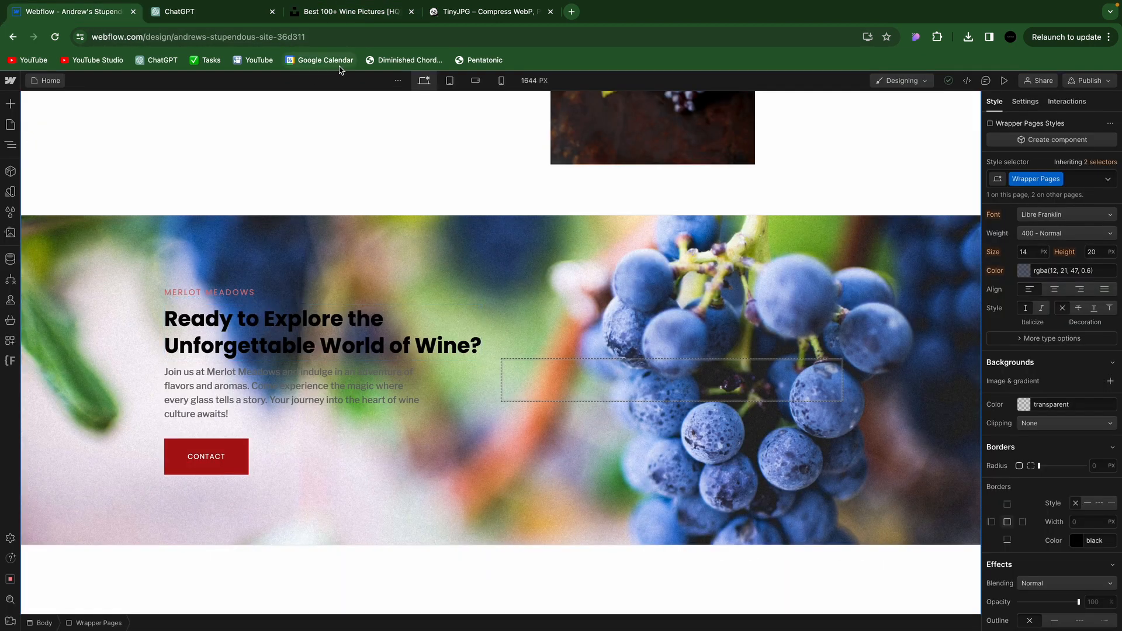
{"action": "left_click", "coordinate": [363, 16]}
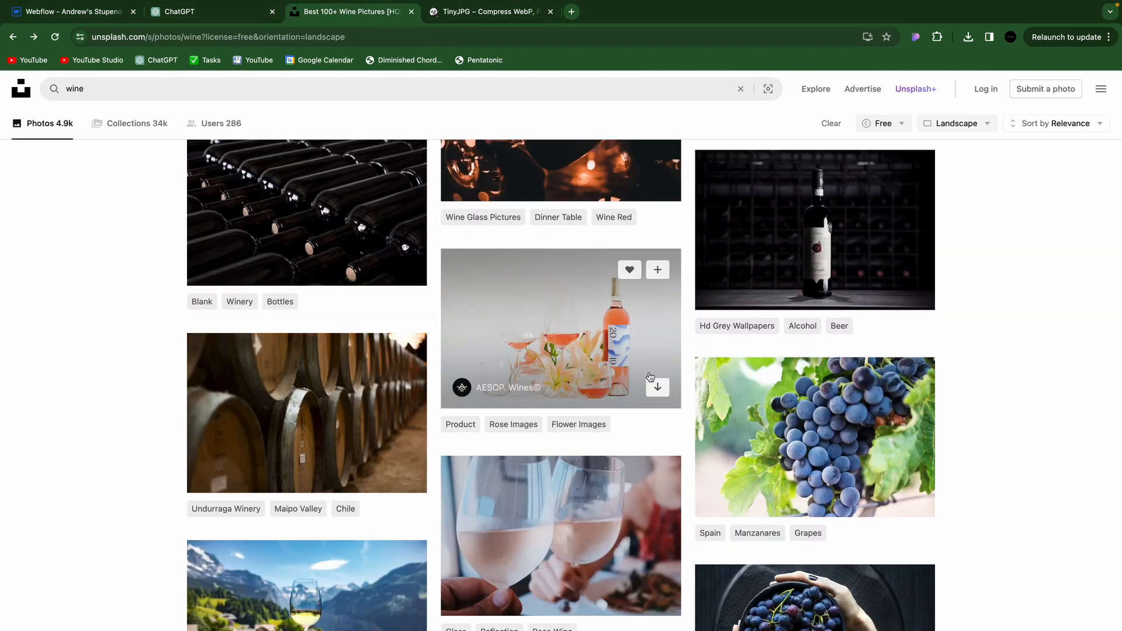
{"action": "left_click", "coordinate": [650, 377]}
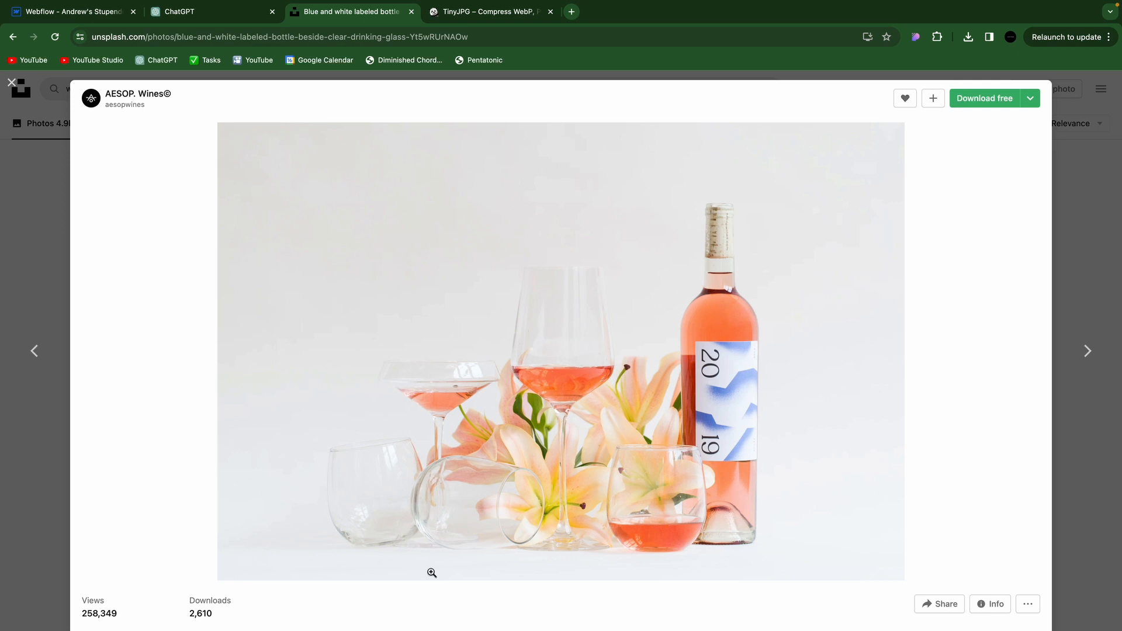
{"action": "left_click", "coordinate": [1030, 100]}
{"action": "left_click", "coordinate": [968, 156]}
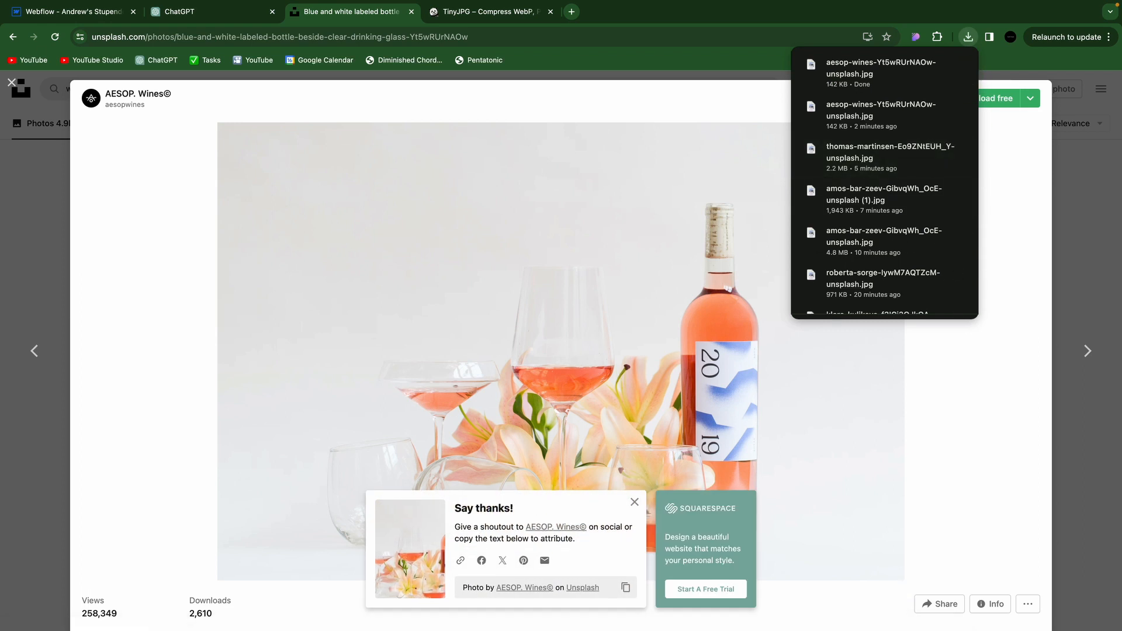
Return to Webflow, upload the downloaded aesop-wines rosé photo and use it as the call-to-action section's background image
{"action": "left_click", "coordinate": [88, 6]}
{"action": "left_click", "coordinate": [509, 243]}
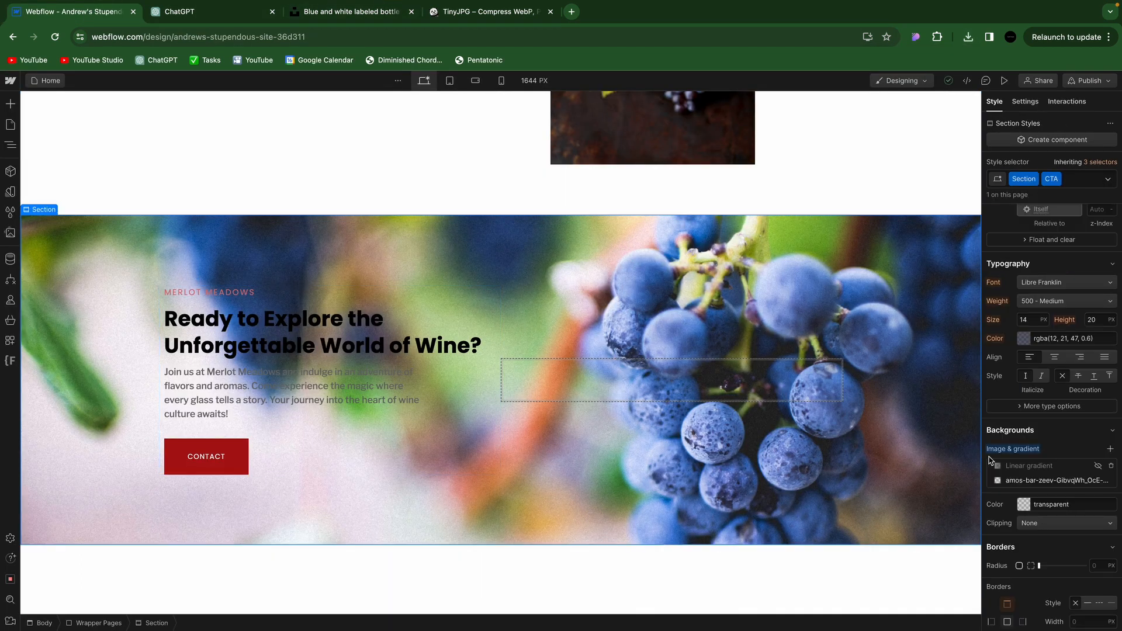
{"action": "left_click", "coordinate": [1074, 478]}
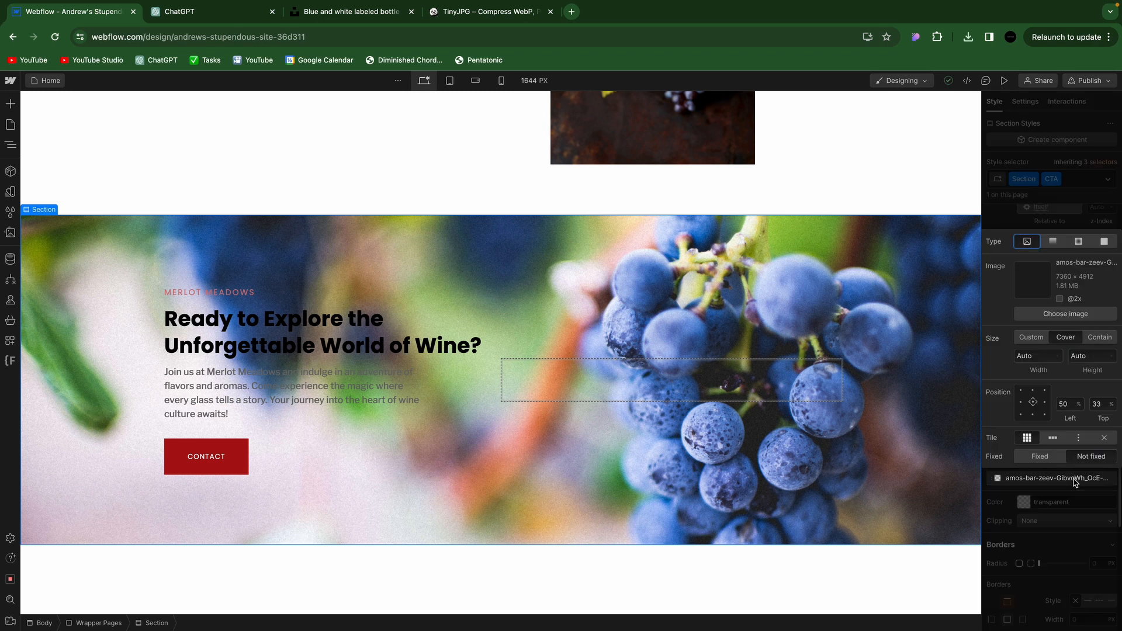
{"action": "left_click", "coordinate": [1055, 315]}
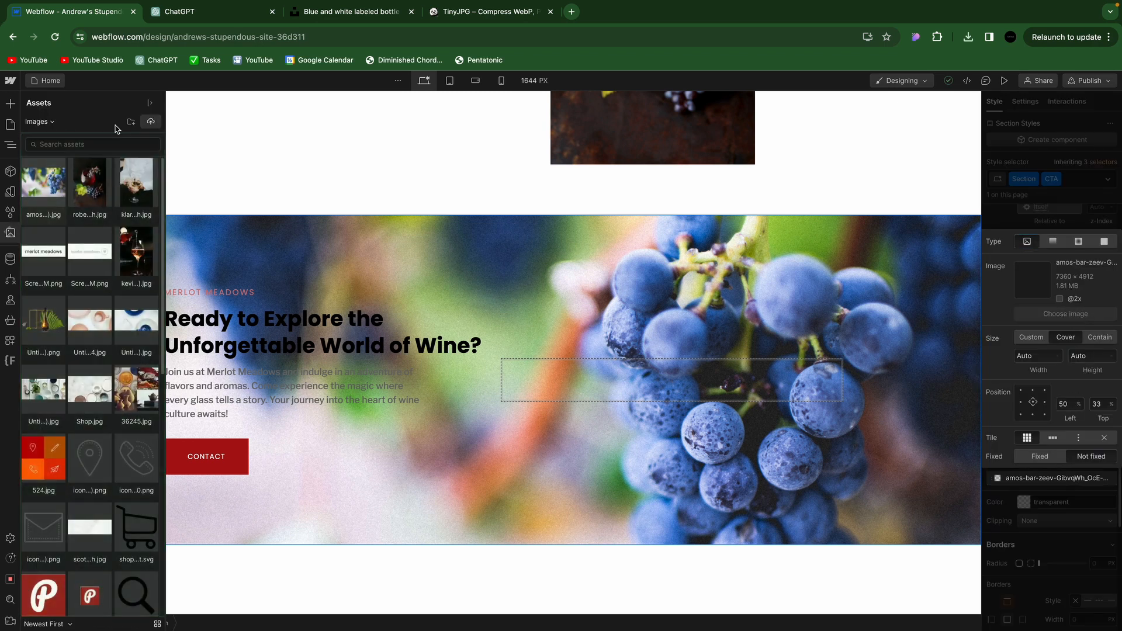
{"action": "left_click", "coordinate": [151, 123]}
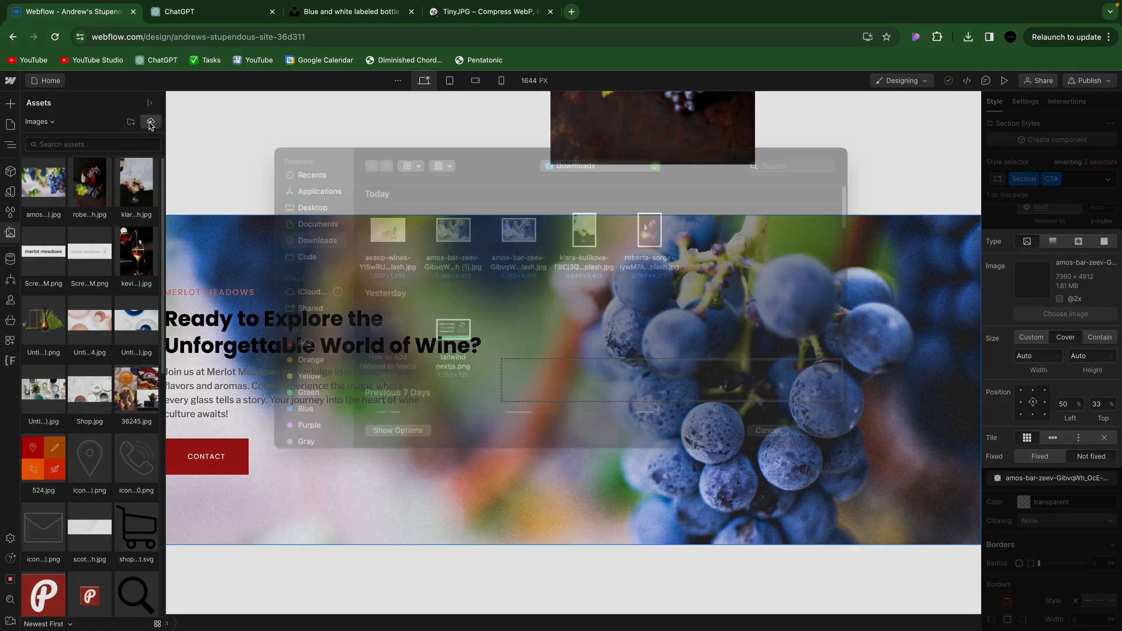
{"action": "left_click", "coordinate": [389, 252]}
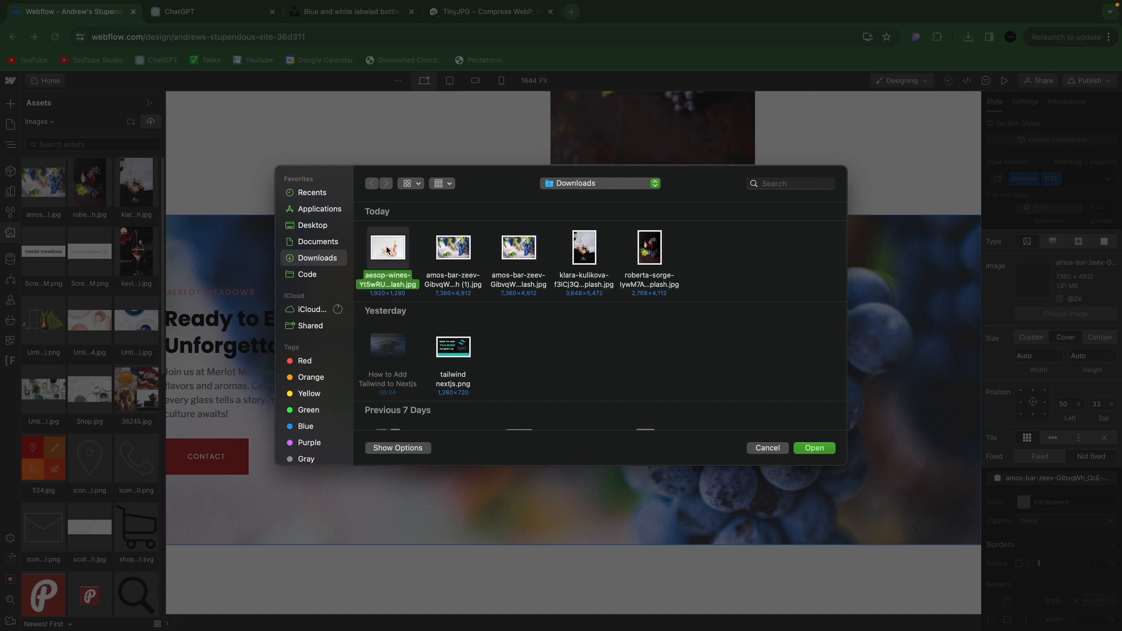
{"action": "double_click", "coordinate": [387, 250]}
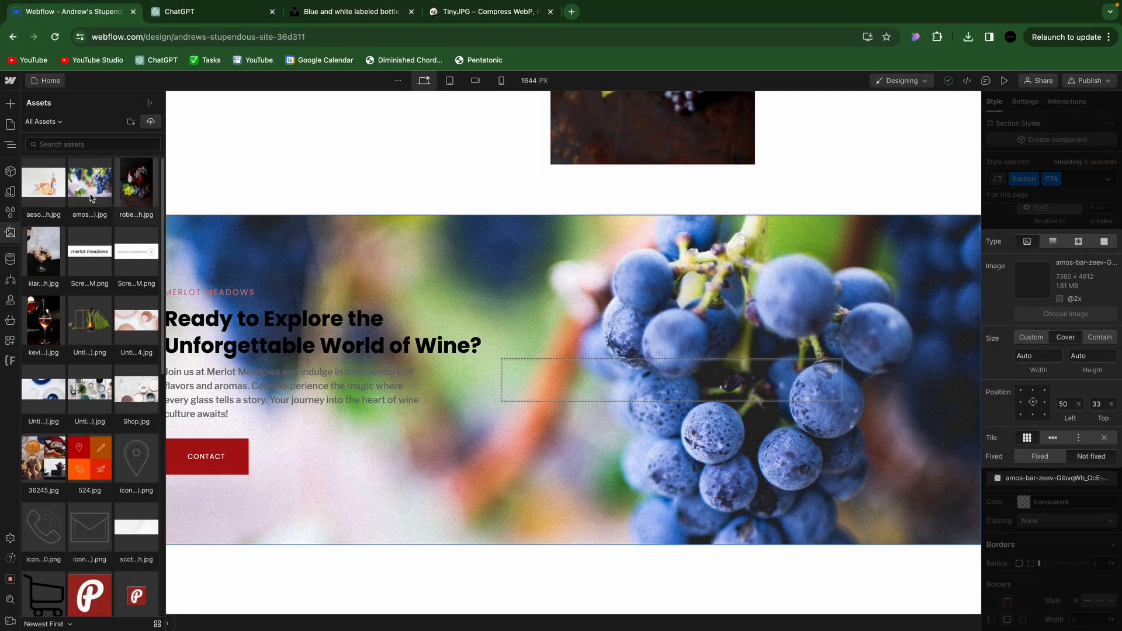
{"action": "left_click", "coordinate": [39, 184]}
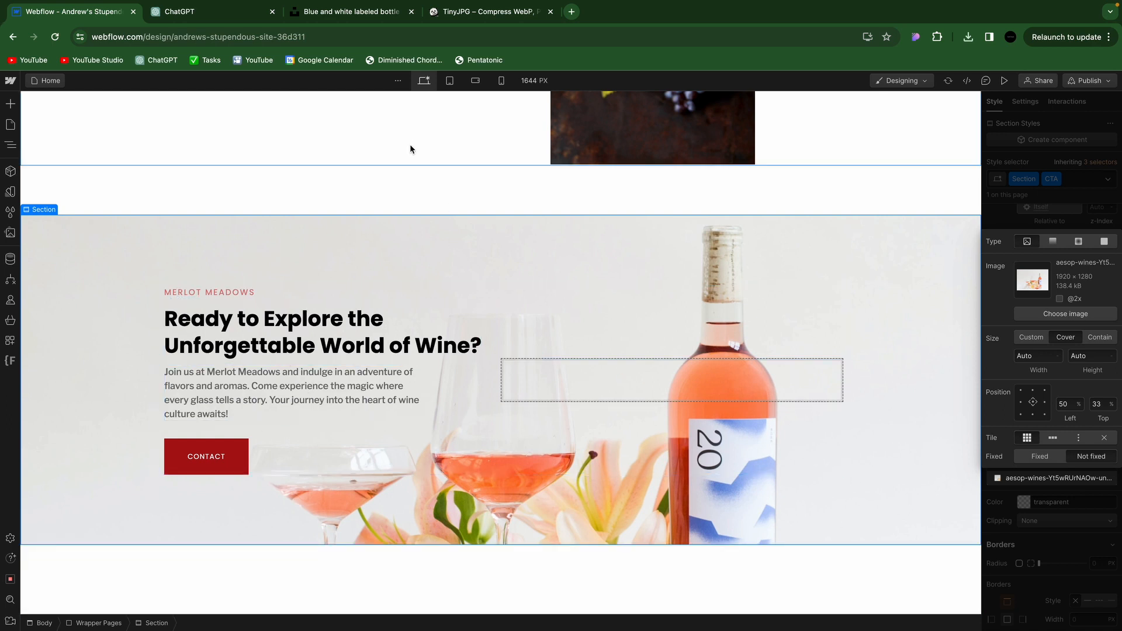
Check the page down to the footer and ask ChatGPT for a "tagline for merlot meadows"
{"action": "scroll", "coordinate": [454, 280], "scroll_direction": "up", "scroll_amount": 15}
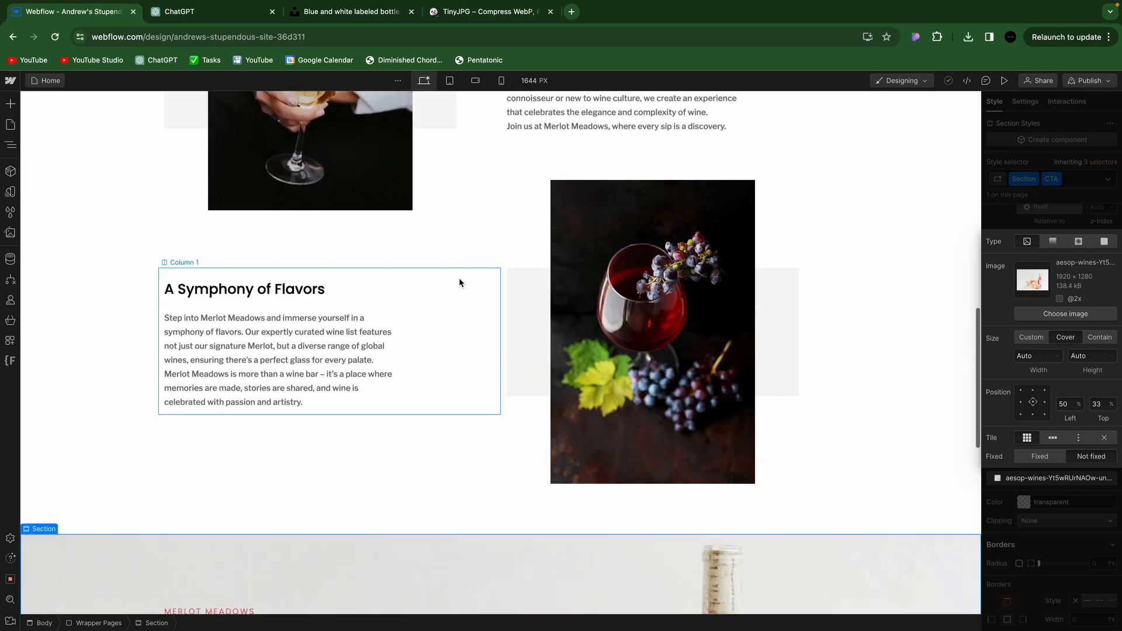
{"action": "scroll", "coordinate": [462, 282], "scroll_direction": "down", "scroll_amount": 18}
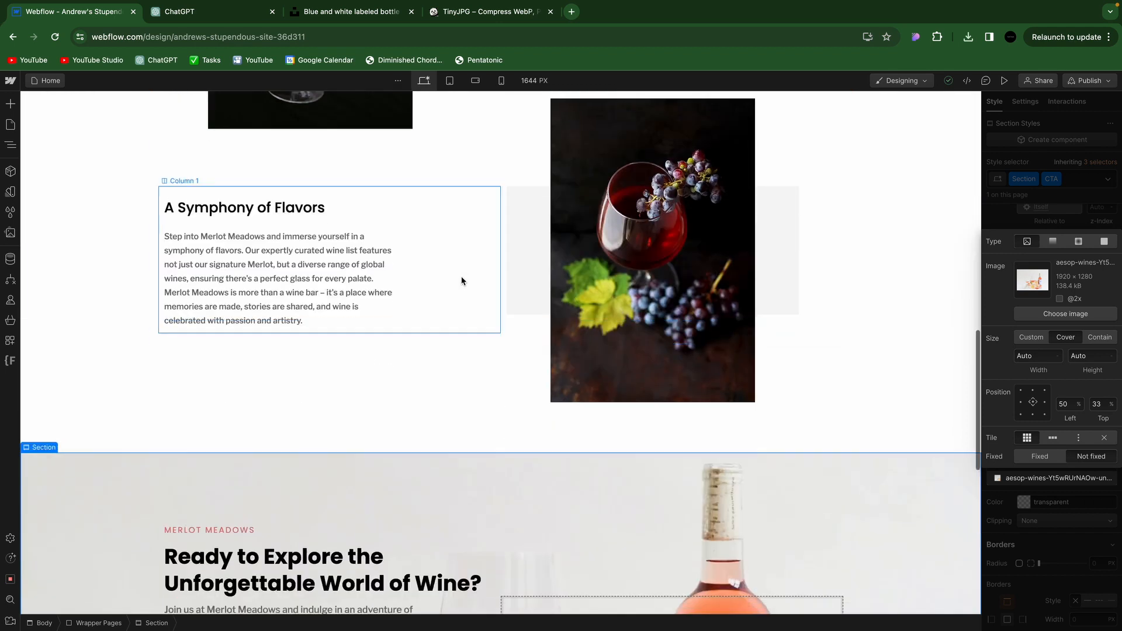
{"action": "scroll", "coordinate": [460, 281], "scroll_direction": "down", "scroll_amount": 2}
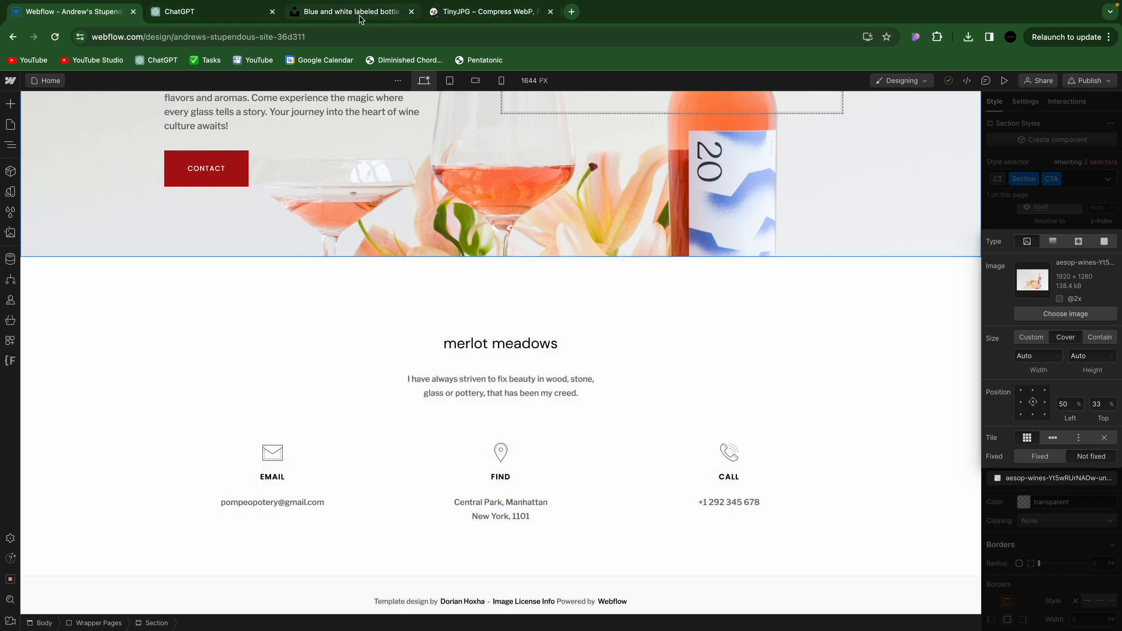
{"action": "left_click", "coordinate": [222, 13]}
{"action": "left_click", "coordinate": [536, 596]}
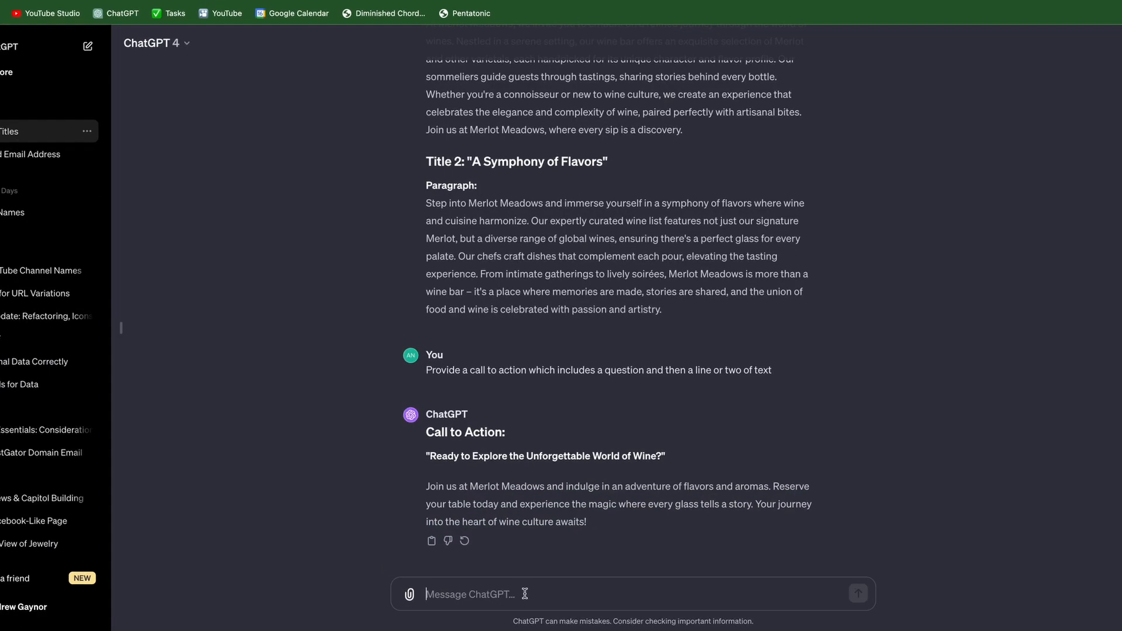
{"action": "type", "text": "tagline for "}
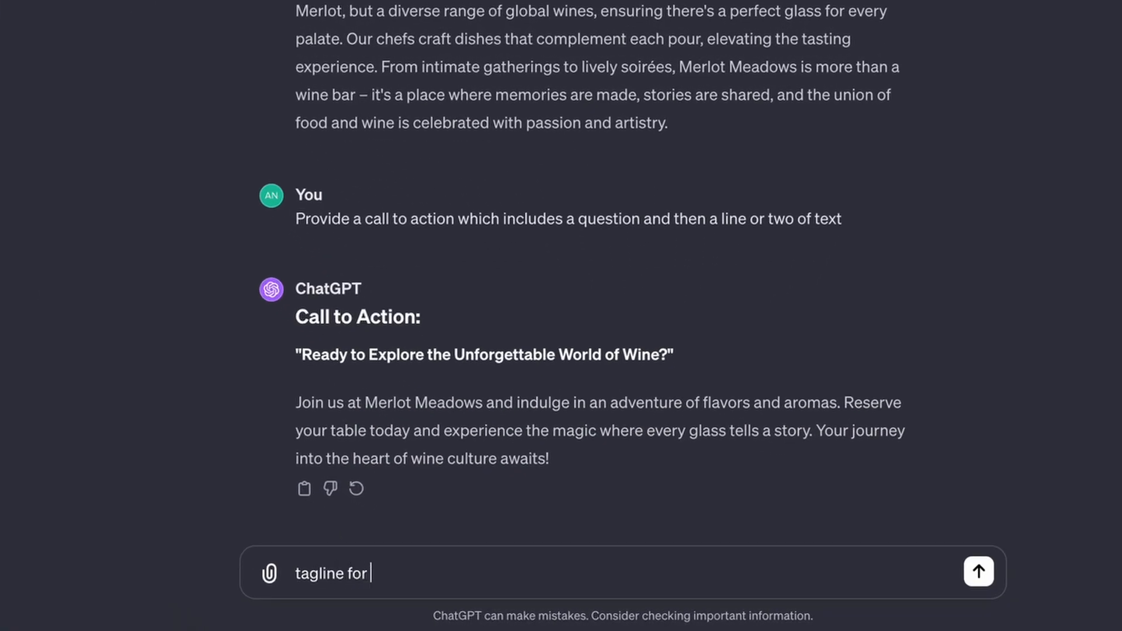
{"action": "type", "text": "merlot meadows"}
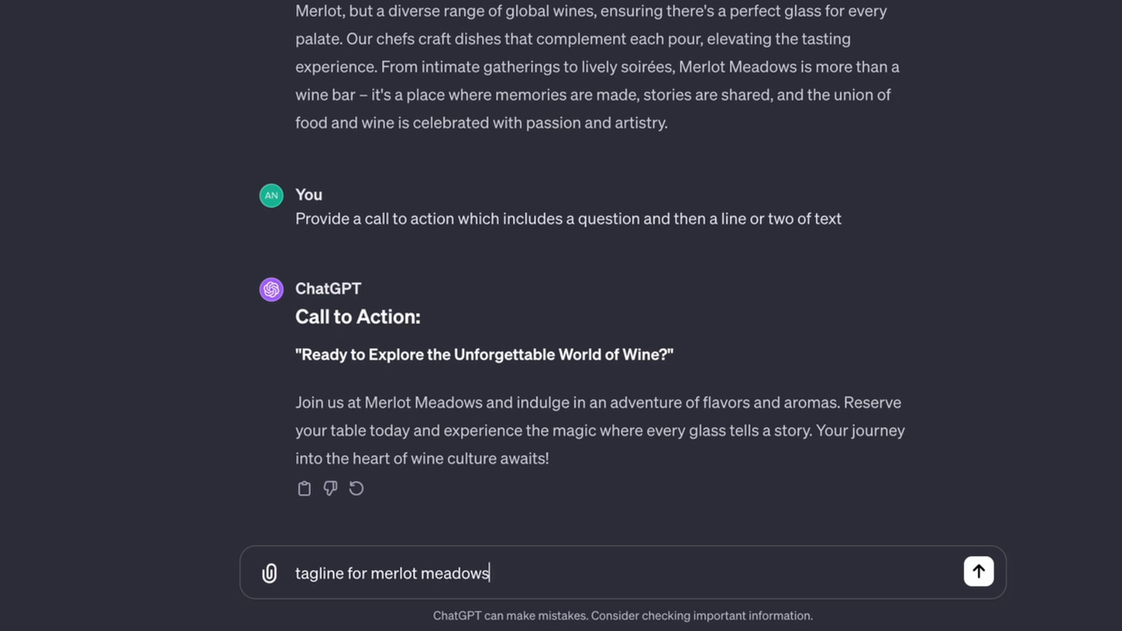
{"action": "key", "text": "Return"}
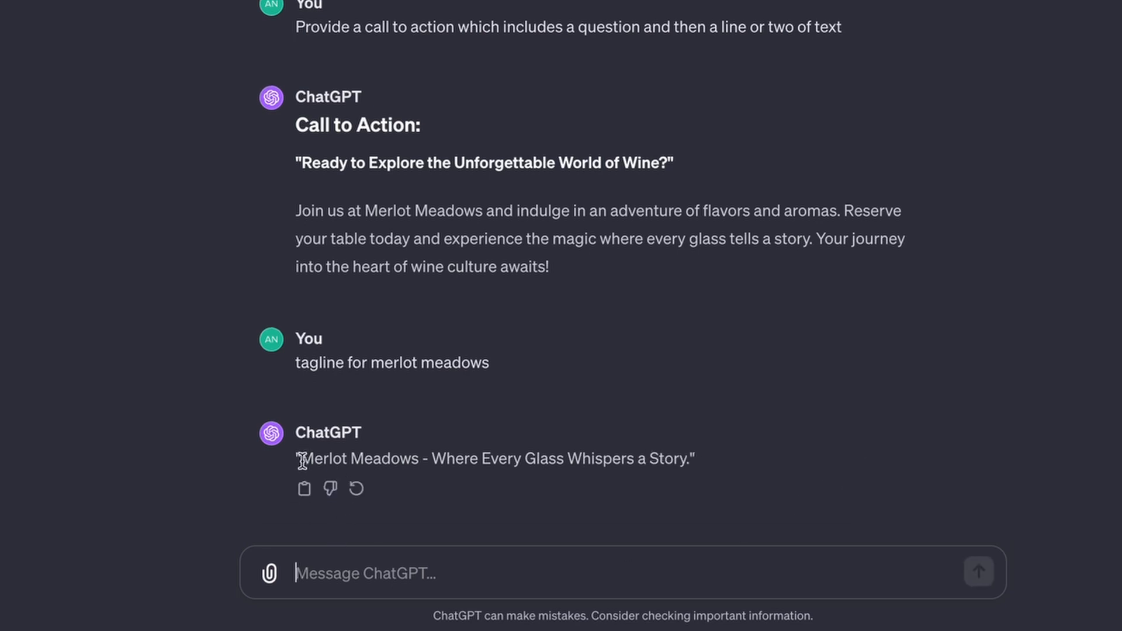
Replace the pottery quote in the Webflow footer with the copied tagline "Merlot Meadows - Where Every Glass Whispers a Story."
{"action": "left_click_drag", "start_coordinate": [301, 458], "coordinate": [690, 453]}
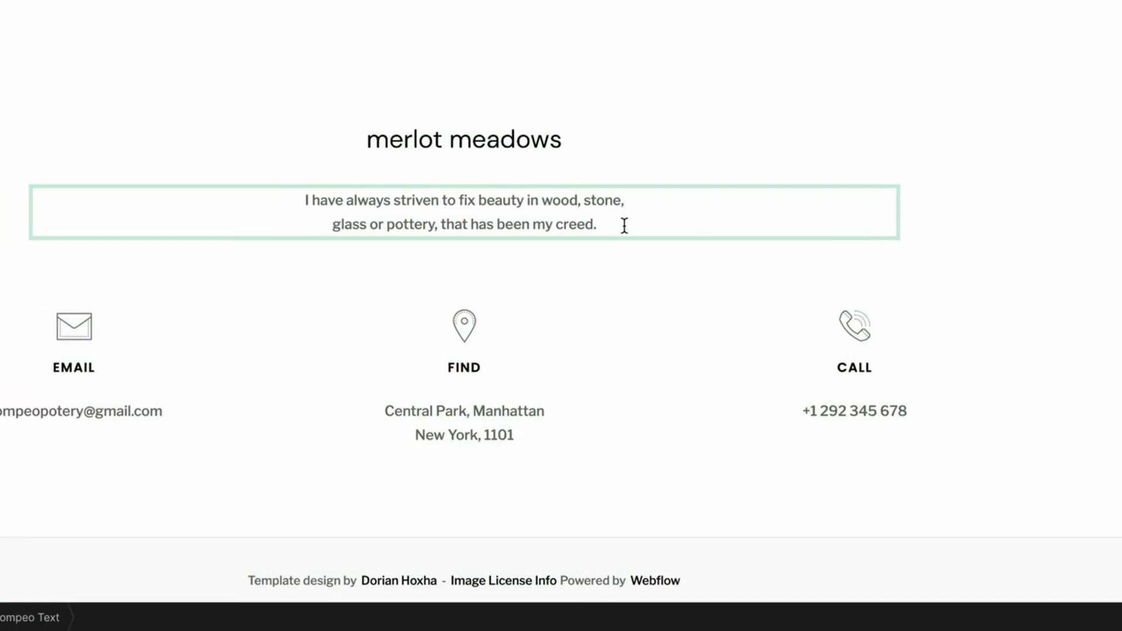
{"action": "left_click_drag", "start_coordinate": [607, 226], "coordinate": [289, 206]}
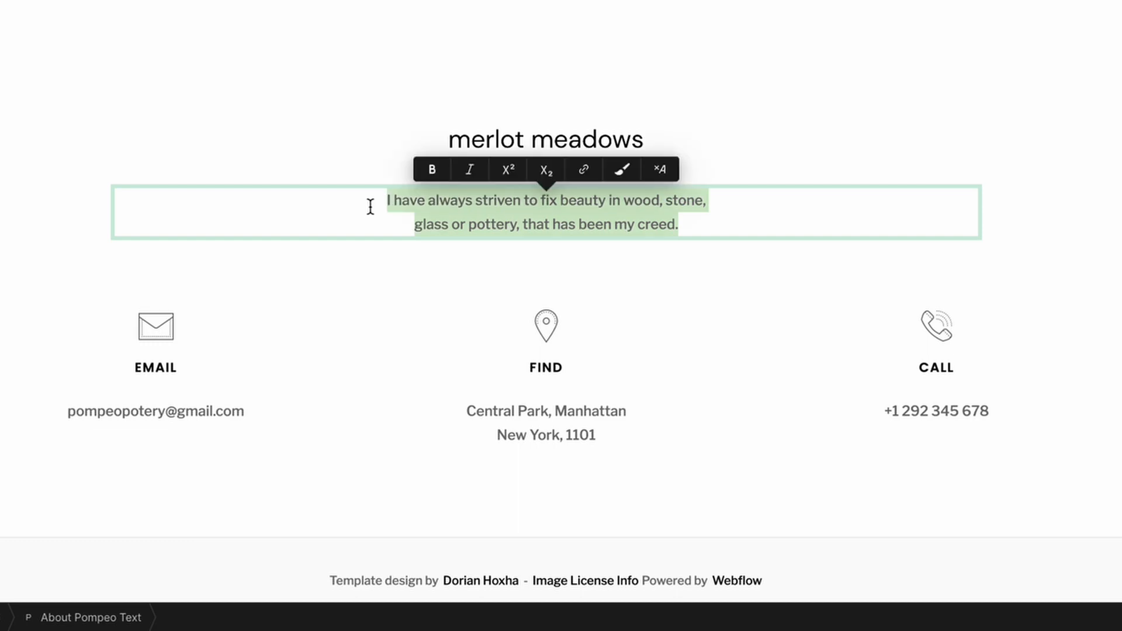
{"action": "type", "text": "Merlot Meadows - Where Every Glass Whispers a Story."}
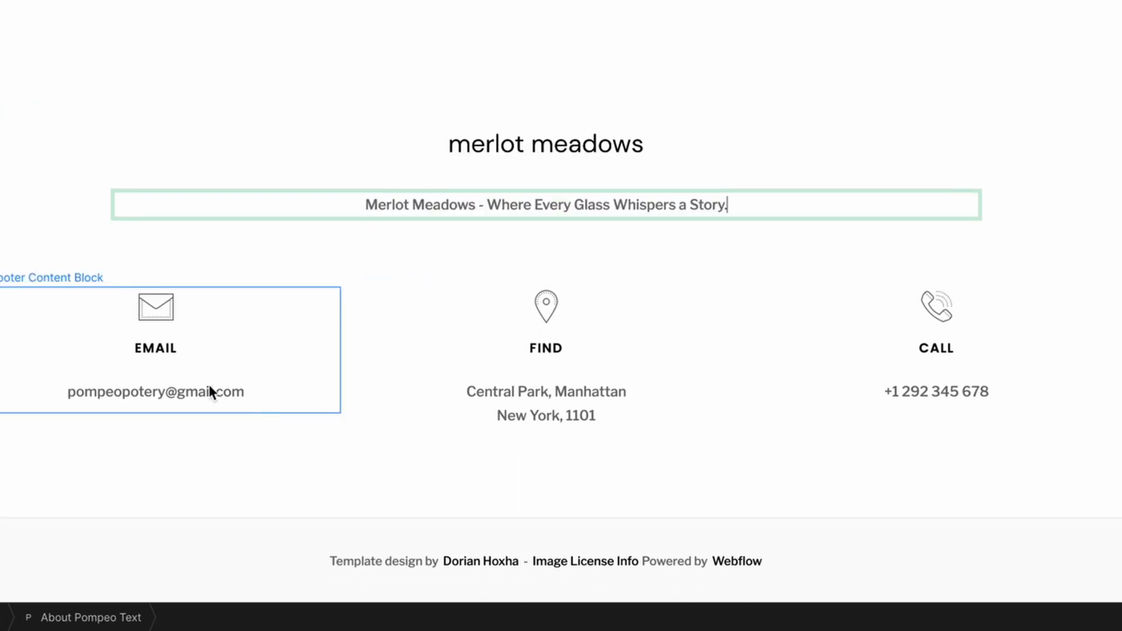
{"action": "key", "text": "Escape"}
{"action": "key", "text": "Escape"}
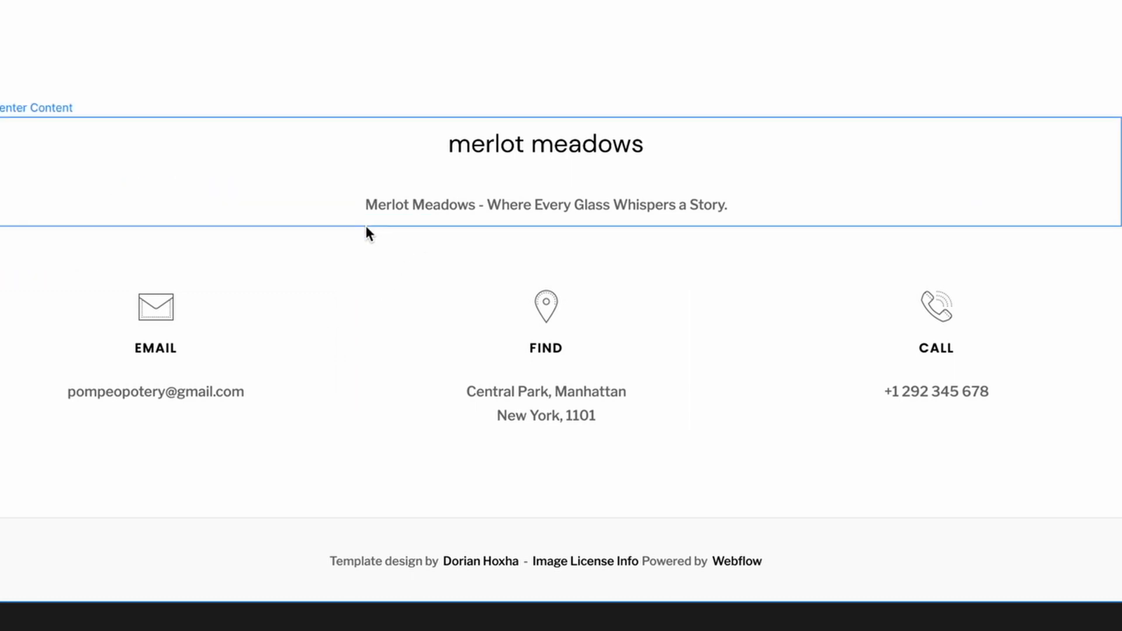
Change the brand name in the footer tagline to lowercase "merlot meadows"
{"action": "double_click", "coordinate": [378, 205]}
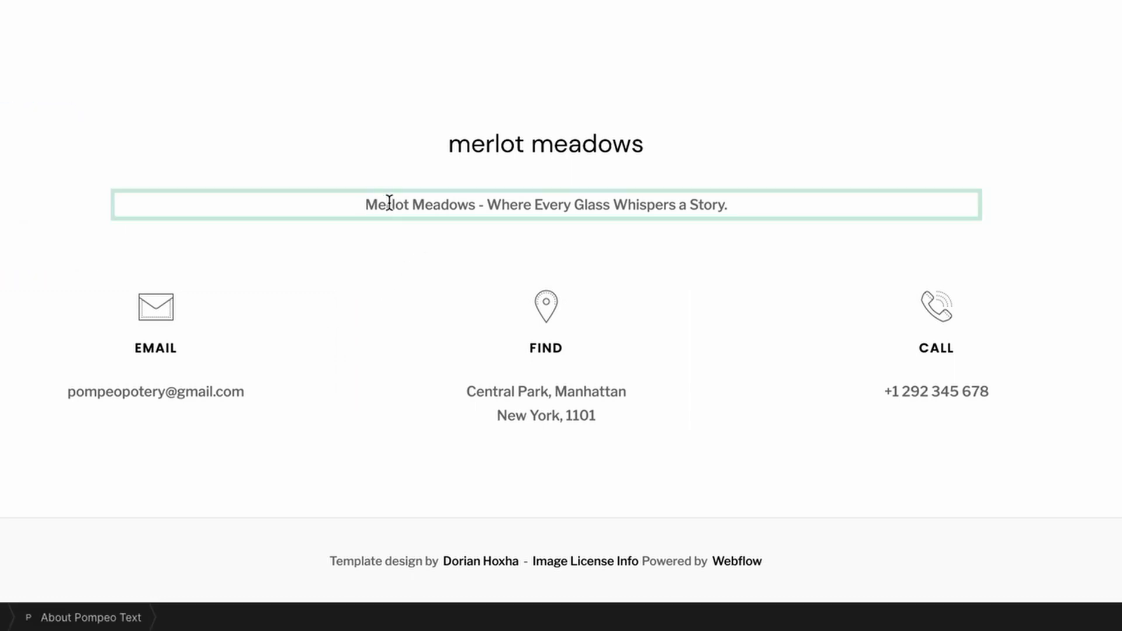
{"action": "key", "text": "BackSpace"}
{"action": "type", "text": "m"}
{"action": "key", "text": "BackSpace"}
{"action": "type", "text": "m"}
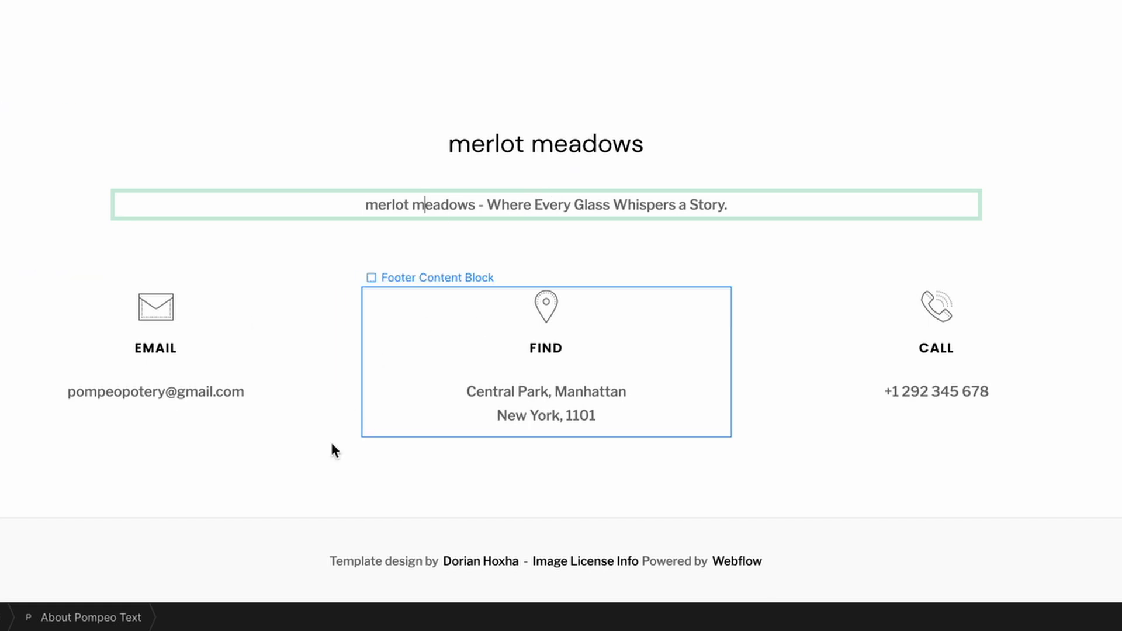
{"action": "left_click", "coordinate": [1, 22]}
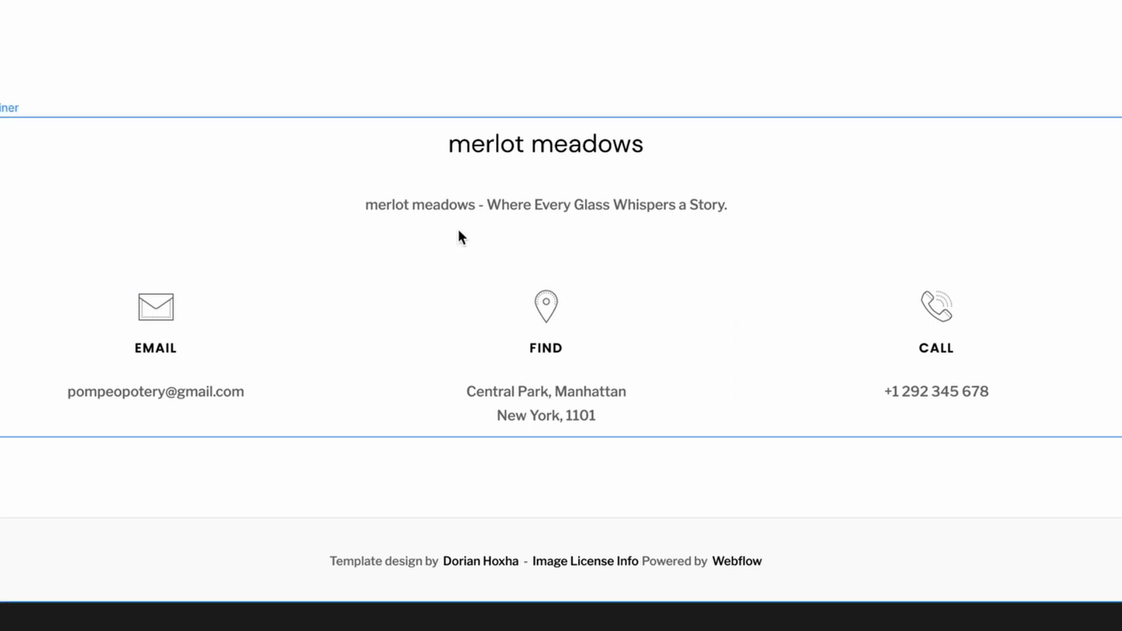
Lowercase the rest of the footer tagline so it reads "merlot meadows - where every glass whispers a story."
{"action": "left_click", "coordinate": [504, 206]}
{"action": "left_click", "coordinate": [504, 204]}
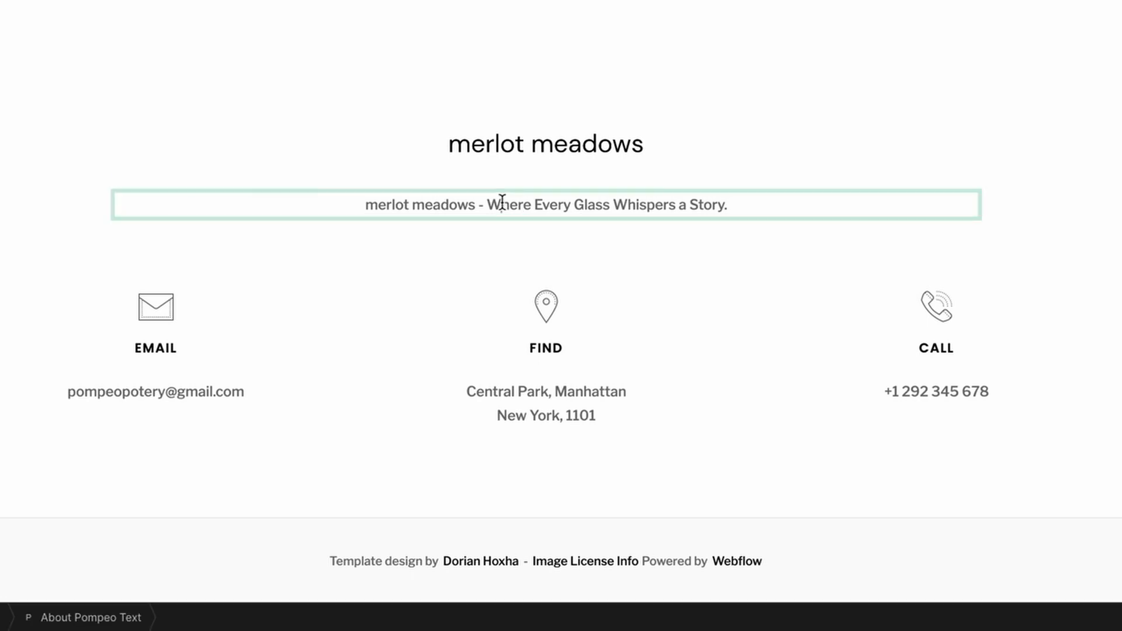
{"action": "key", "text": "BackSpace"}
{"action": "type", "text": "w"}
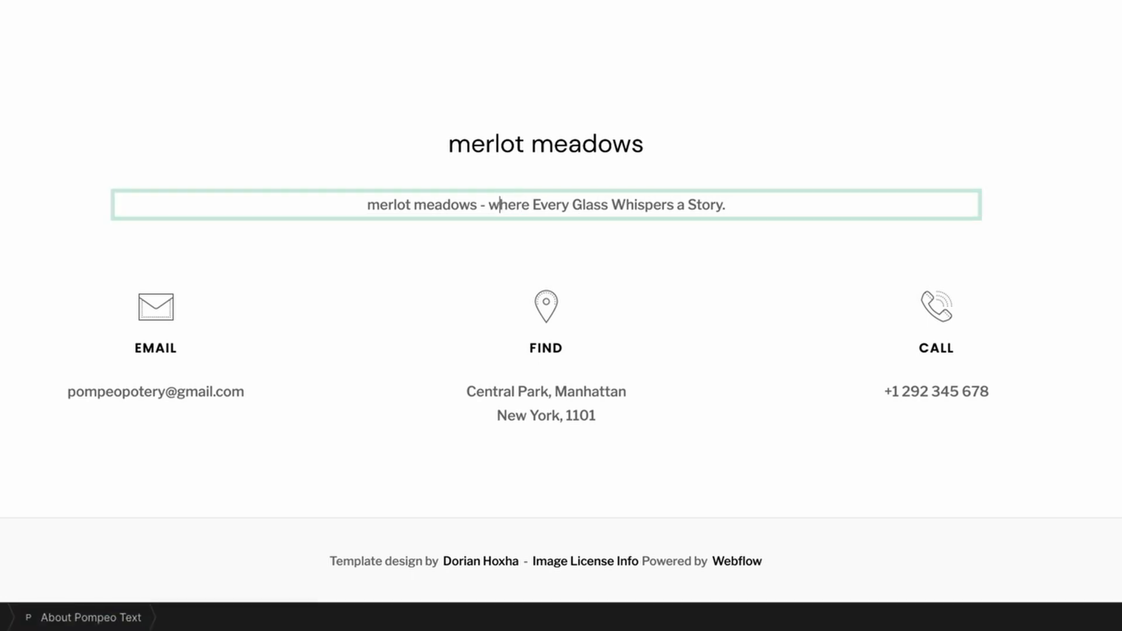
{"action": "key", "text": "BackSpace"}
{"action": "type", "text": "e"}
{"action": "key", "text": "BackSpace"}
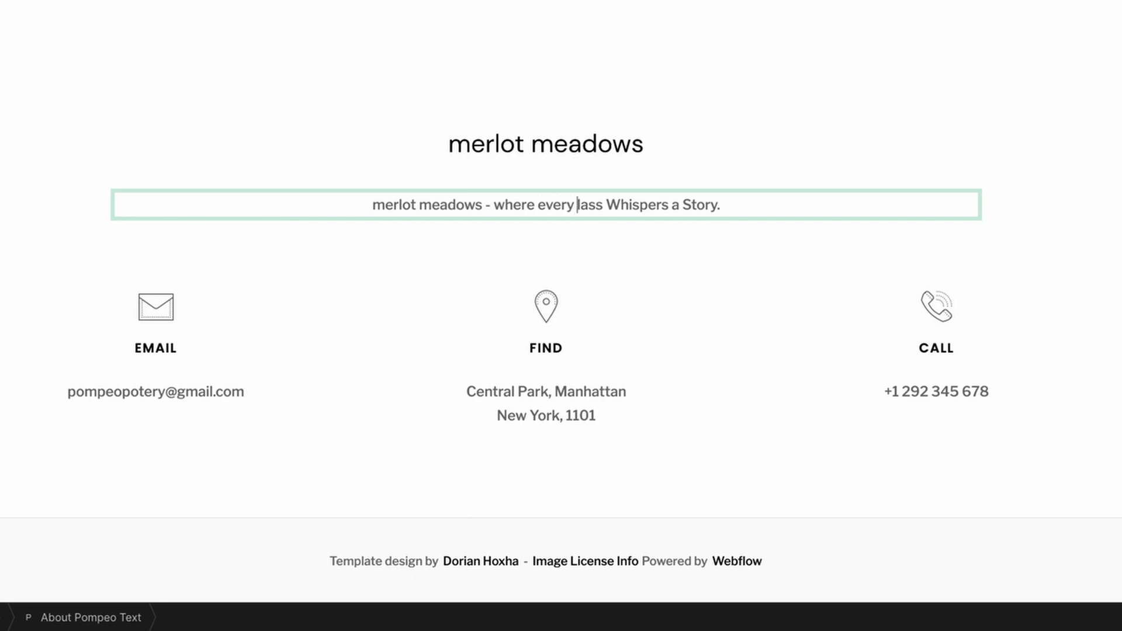
{"action": "type", "text": "g"}
{"action": "key", "text": "BackSpace"}
{"action": "type", "text": "w"}
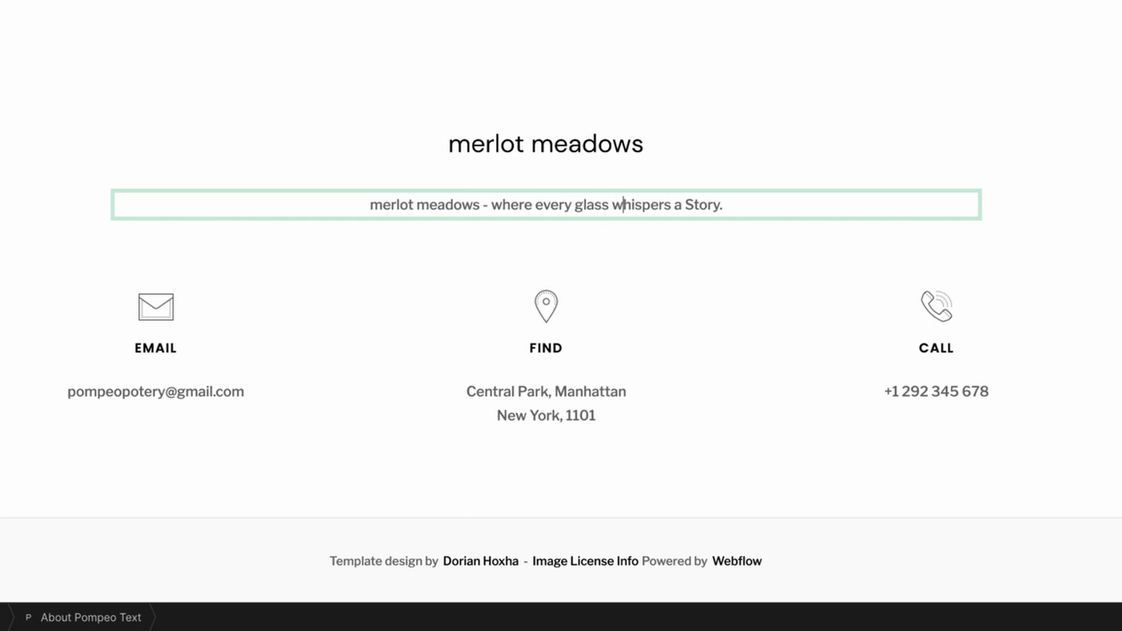
{"action": "key", "text": "BackSpace"}
{"action": "type", "text": "s"}
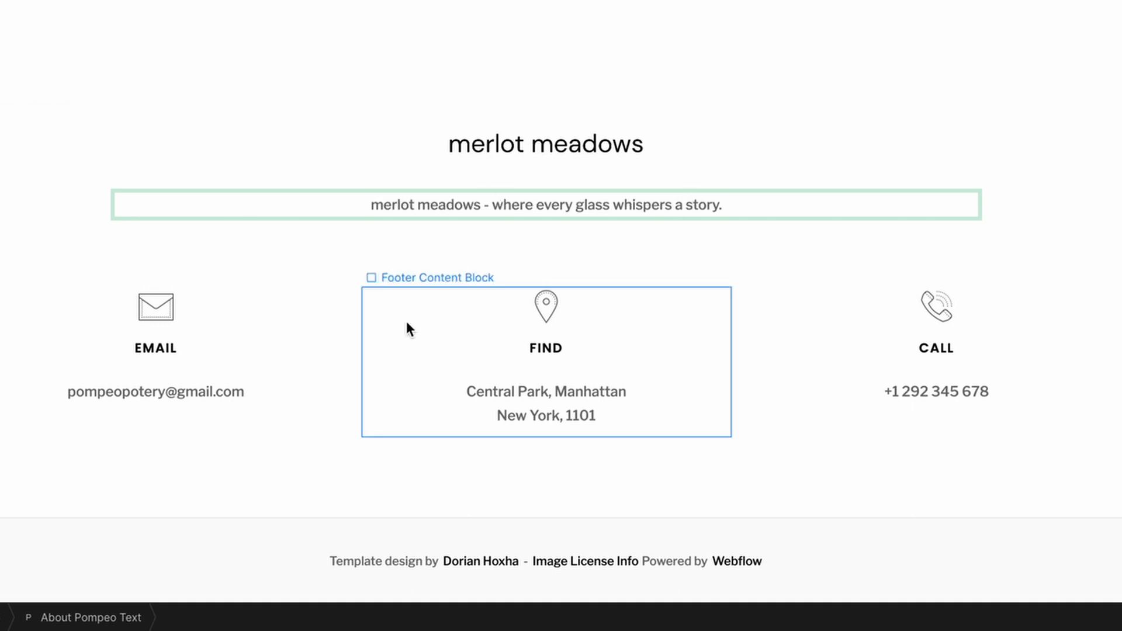
Delete the template credits bar with the designer, image licence and Webflow links from below the footer's contact blocks
{"action": "left_click", "coordinate": [323, 476]}
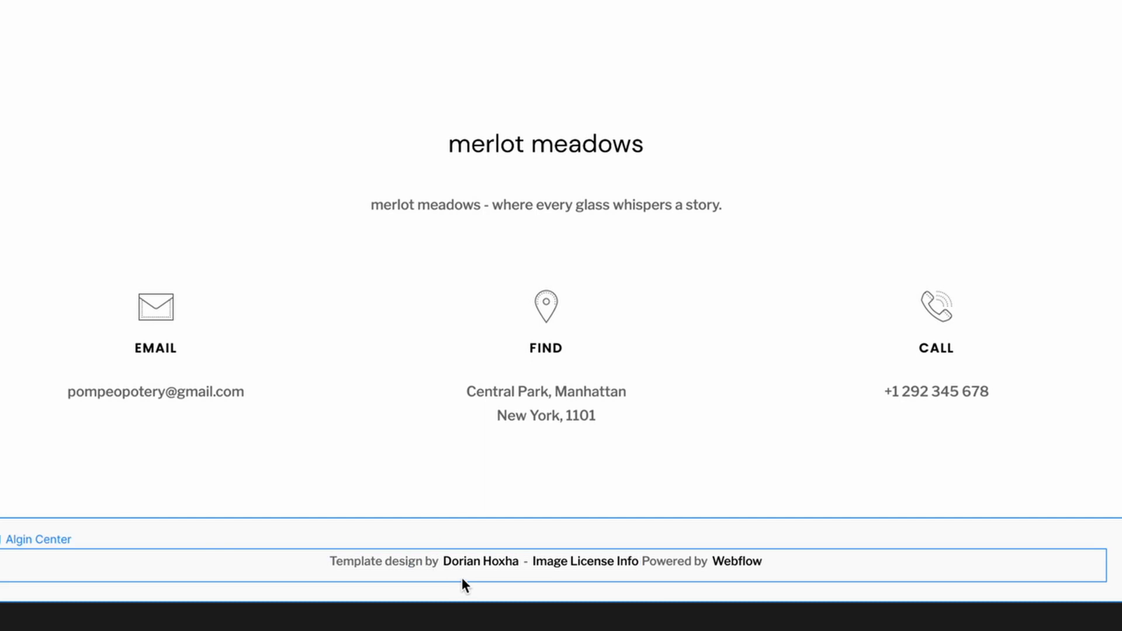
{"action": "left_click", "coordinate": [514, 561]}
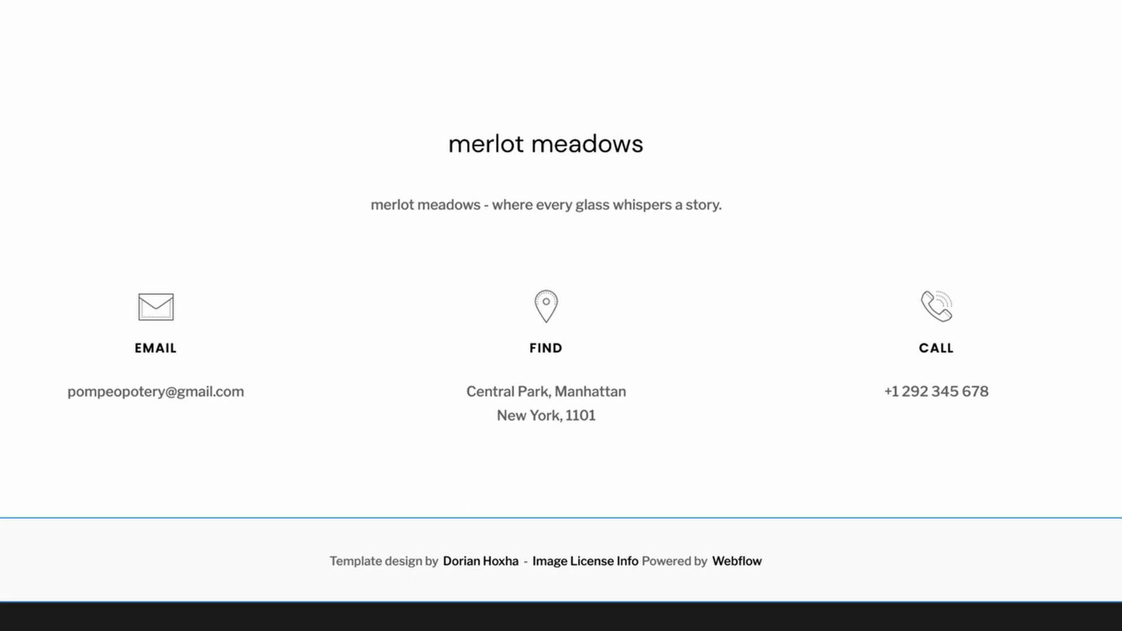
{"action": "scroll", "coordinate": [561, 315], "scroll_direction": "up", "scroll_amount": 3}
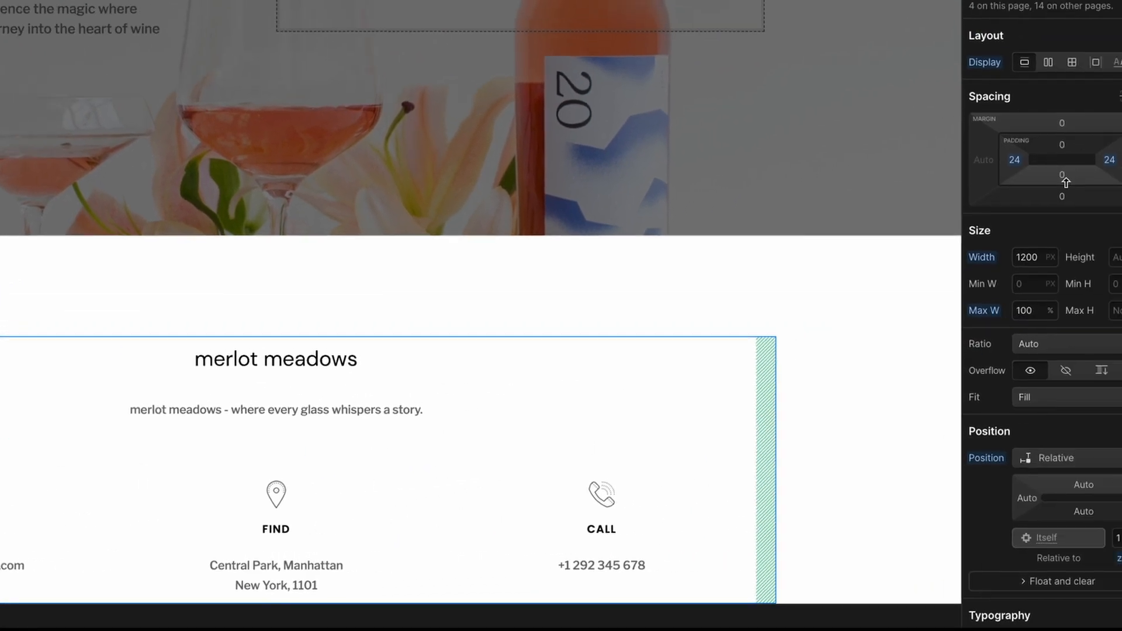
Set the footer section's bottom padding to 79 px
{"action": "left_click_drag", "start_coordinate": [1025, 187], "coordinate": [1045, 273]}
{"action": "left_click", "coordinate": [814, 451]}
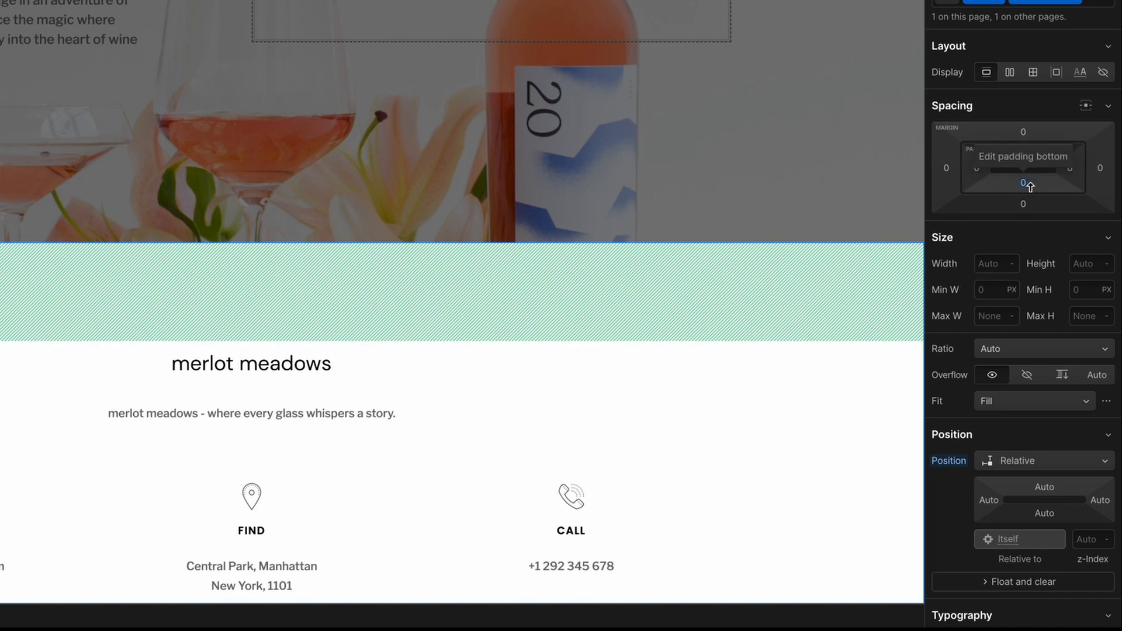
{"action": "left_click_drag", "start_coordinate": [1031, 183], "coordinate": [1032, 146]}
{"action": "scroll", "coordinate": [489, 421], "scroll_direction": "down", "scroll_amount": 1}
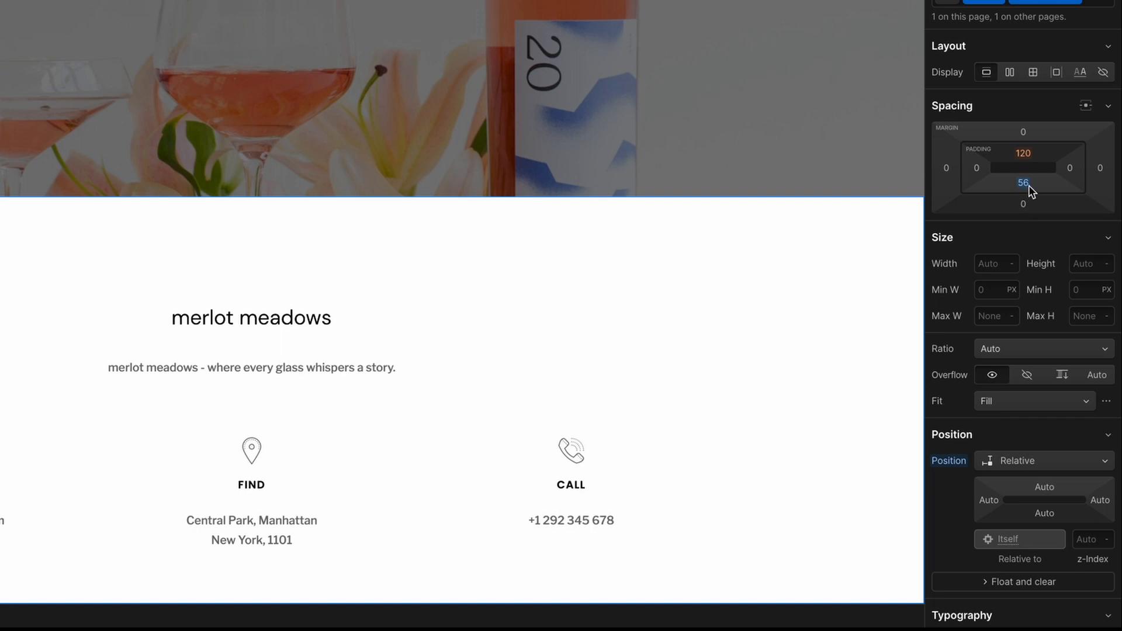
{"action": "left_click_drag", "start_coordinate": [1027, 185], "coordinate": [1039, 171]}
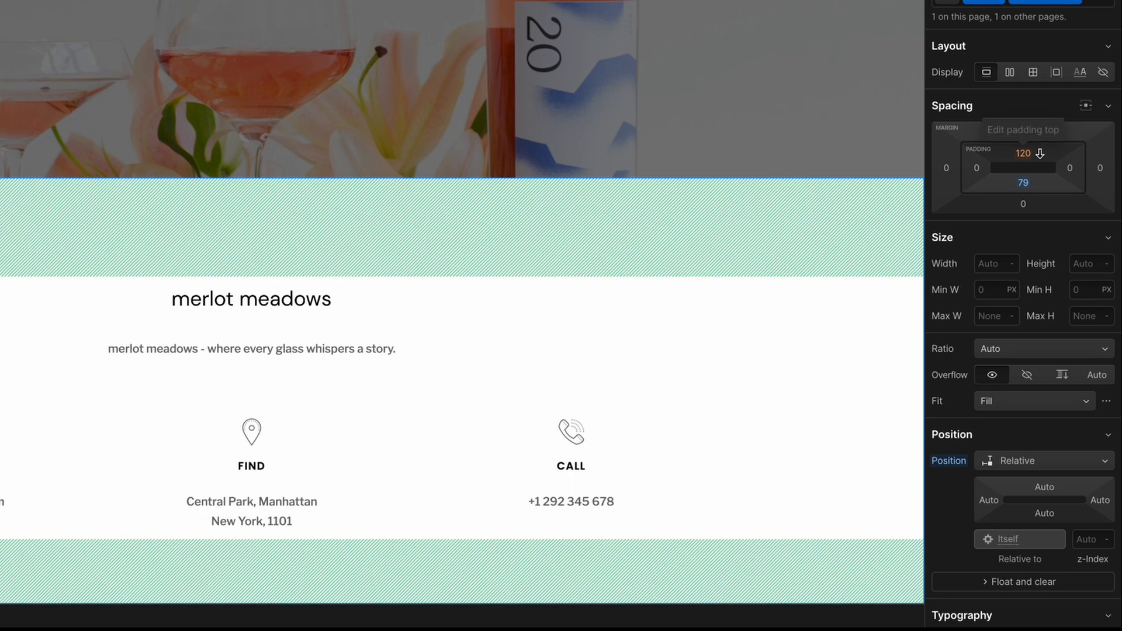
Set the footer section's top padding to 79 px and leave the footer component
{"action": "left_click_drag", "start_coordinate": [1032, 157], "coordinate": [1039, 138]}
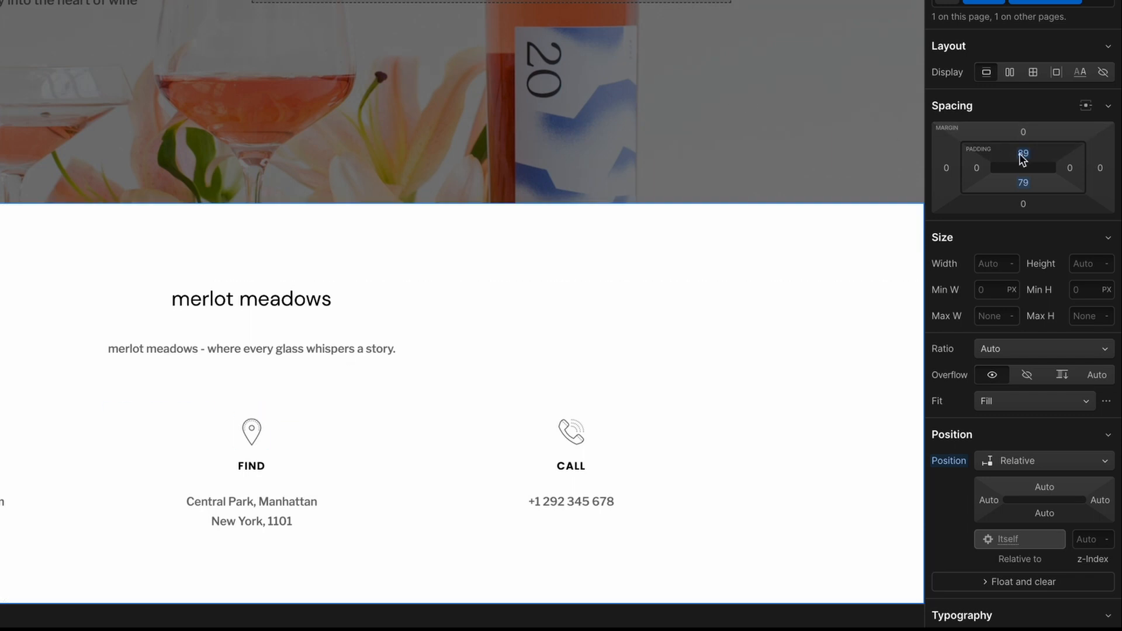
{"action": "left_click", "coordinate": [1022, 154]}
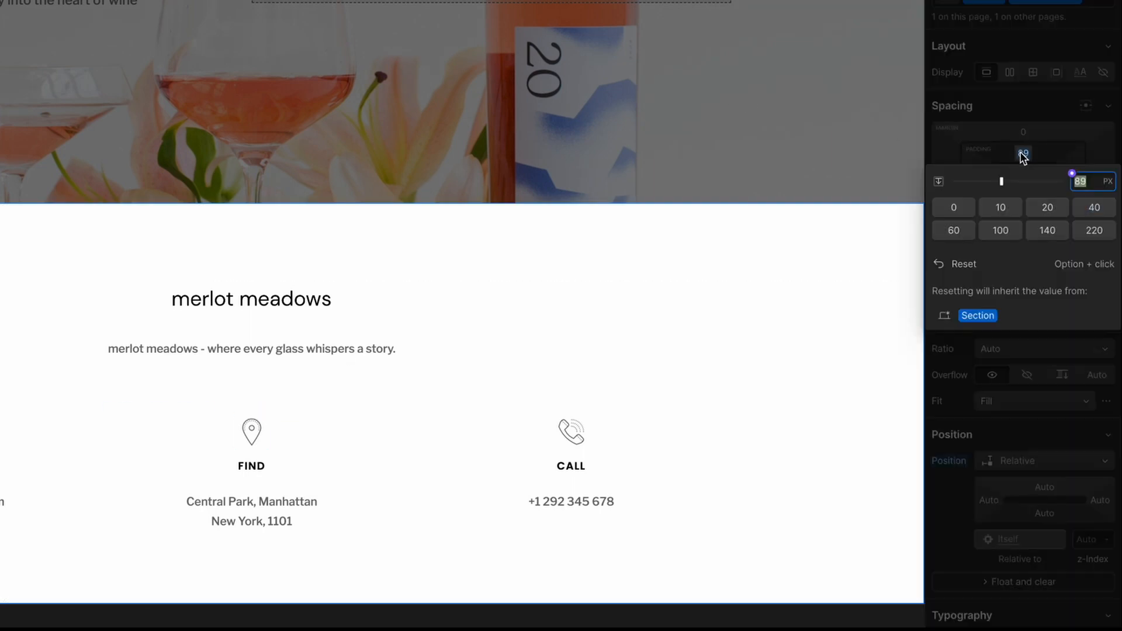
{"action": "type", "text": "7"}
{"action": "key", "text": "Return"}
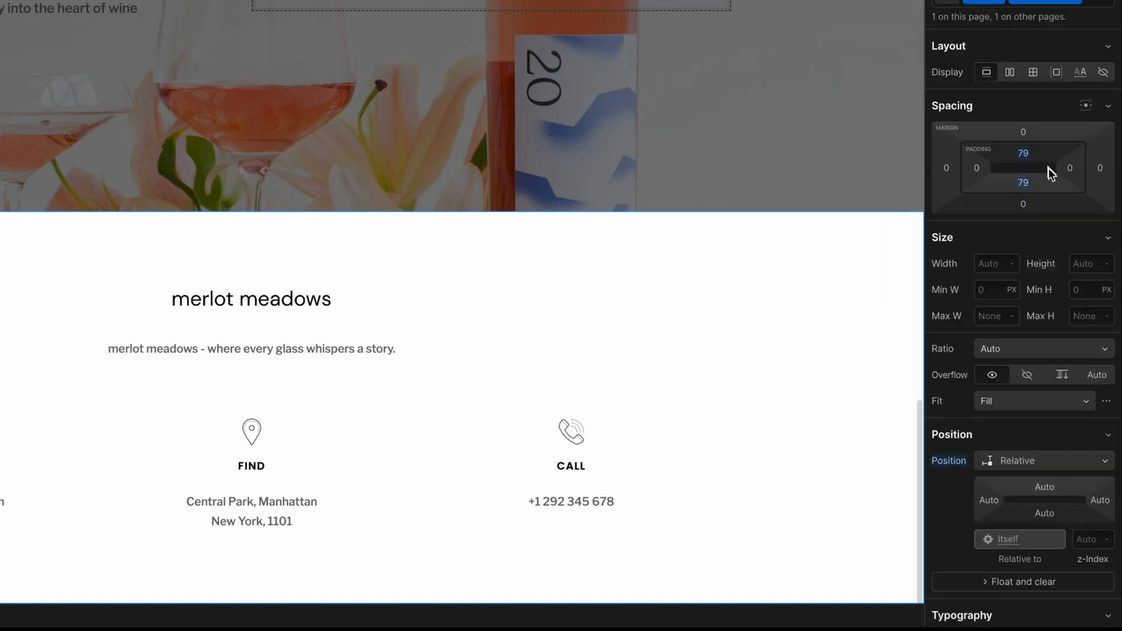
{"action": "double_click", "coordinate": [612, 78]}
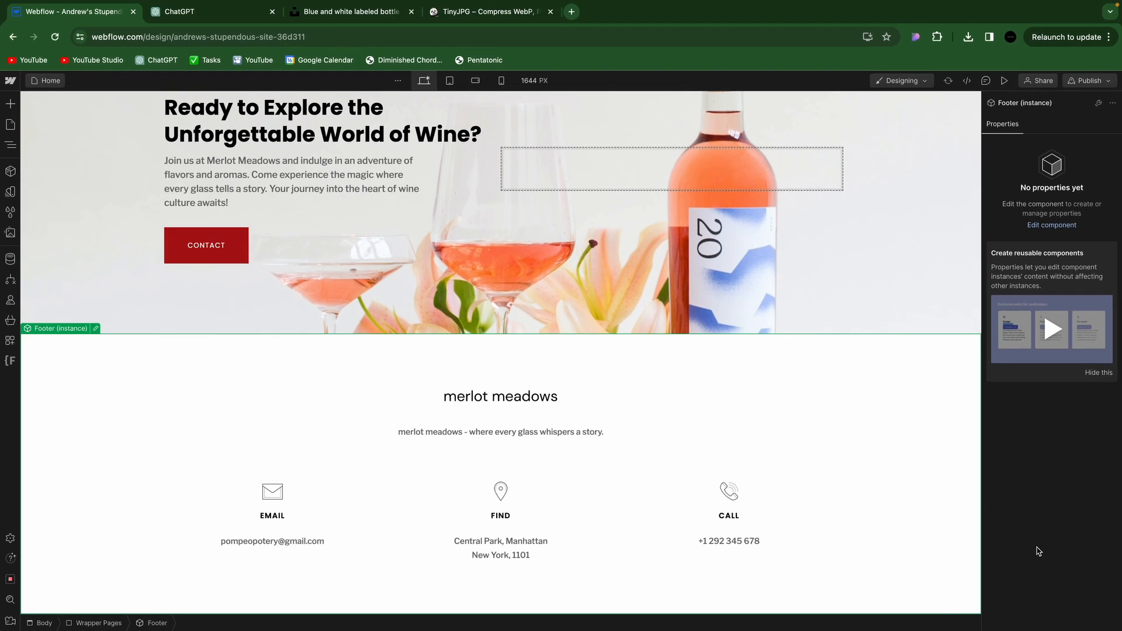
Preview the home page and compare its navbar with the design view
{"action": "left_click", "coordinate": [1005, 82]}
{"action": "scroll", "coordinate": [883, 327], "scroll_direction": "down", "scroll_amount": 5}
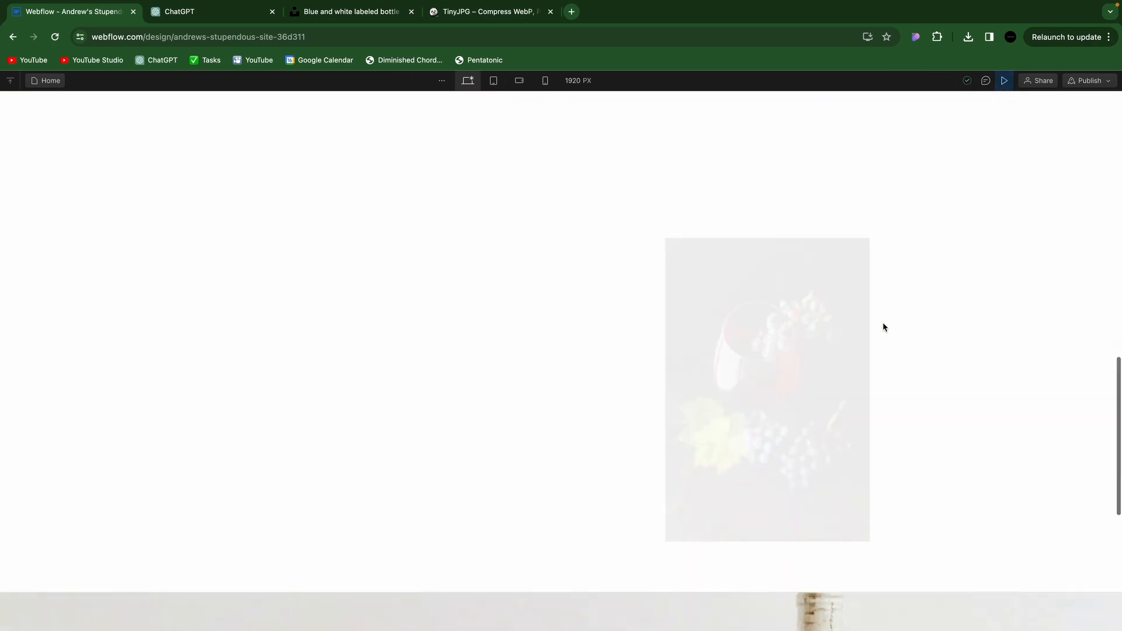
{"action": "scroll", "coordinate": [884, 327], "scroll_direction": "up", "scroll_amount": 5}
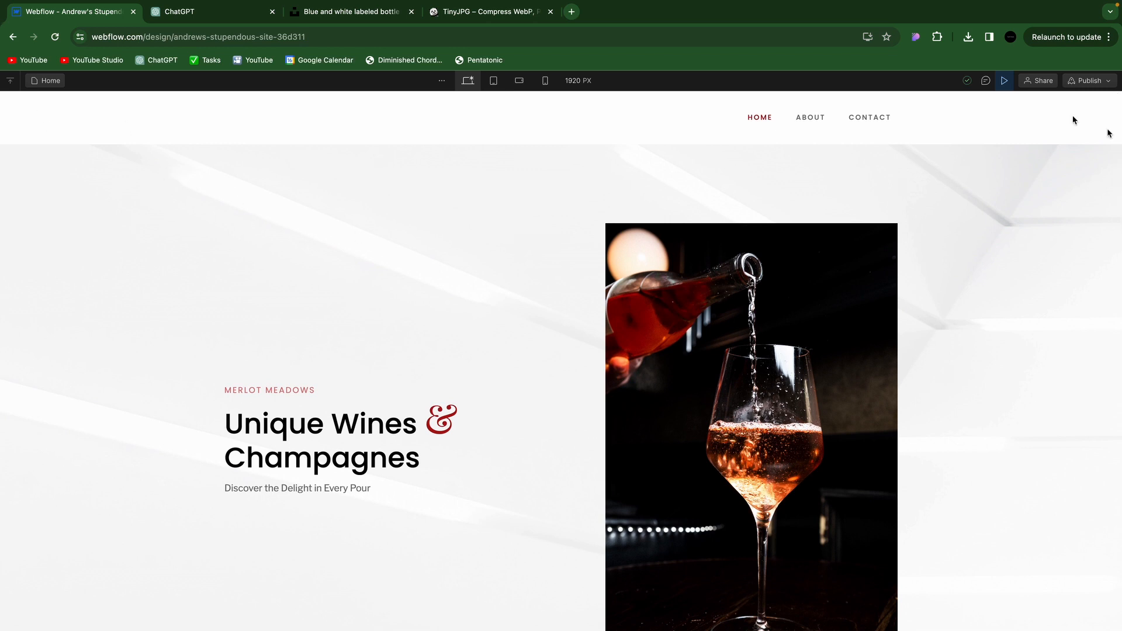
{"action": "left_click", "coordinate": [1004, 80]}
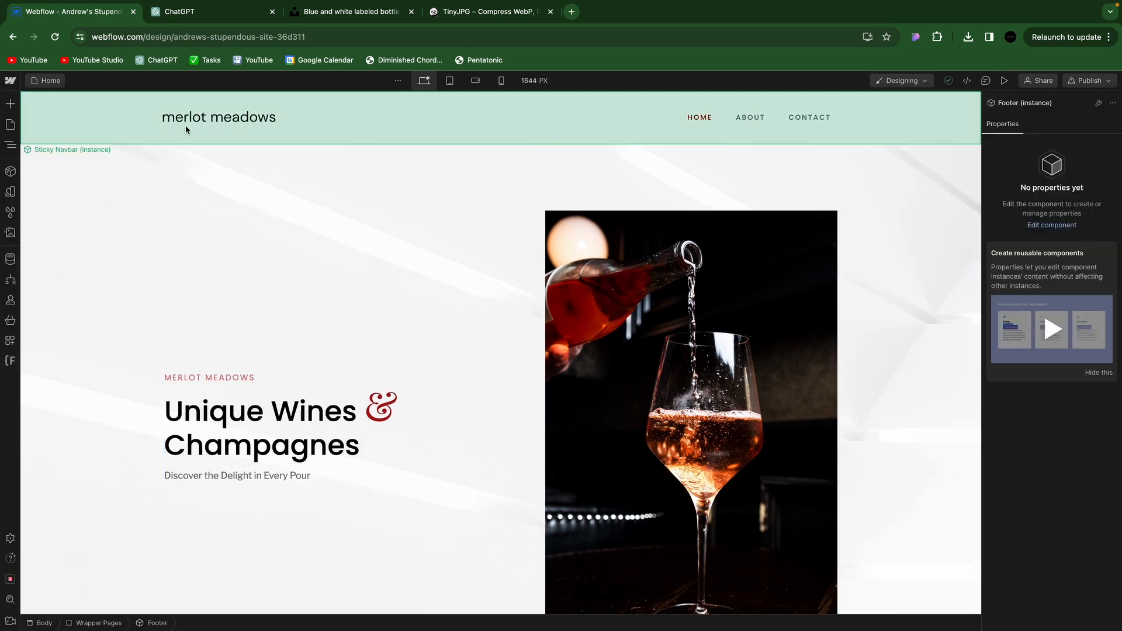
Preview the home page again from the hero down to the footer, checking its sections, branding and spacing
{"action": "left_click", "coordinate": [1006, 82]}
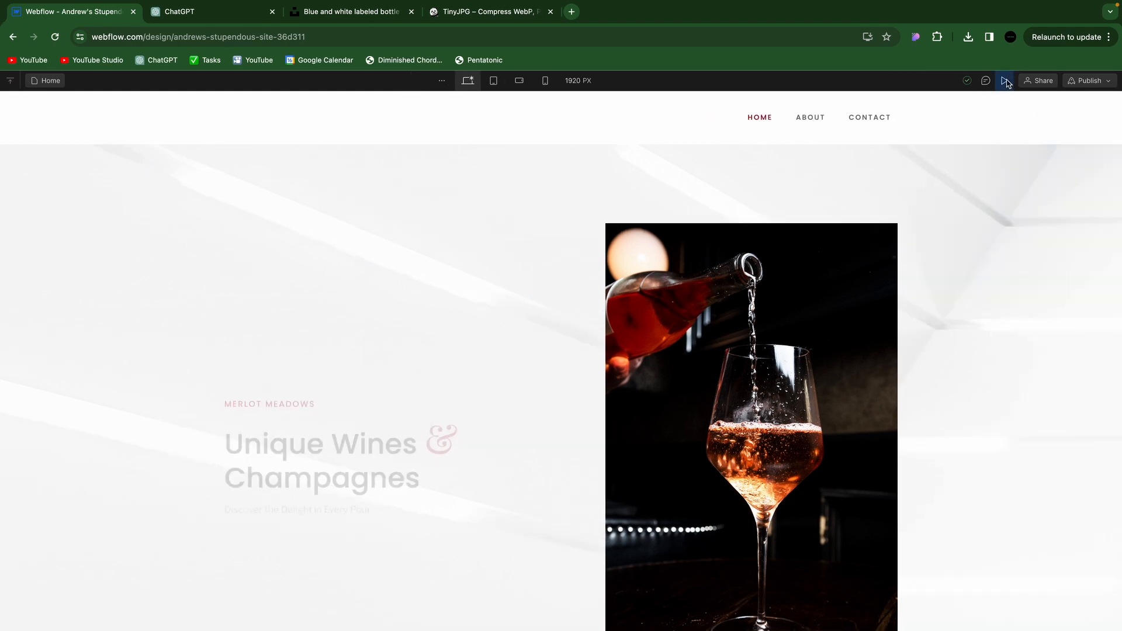
{"action": "scroll", "coordinate": [798, 276], "scroll_direction": "down", "scroll_amount": 1}
{"action": "scroll", "coordinate": [799, 276], "scroll_direction": "down", "scroll_amount": 3}
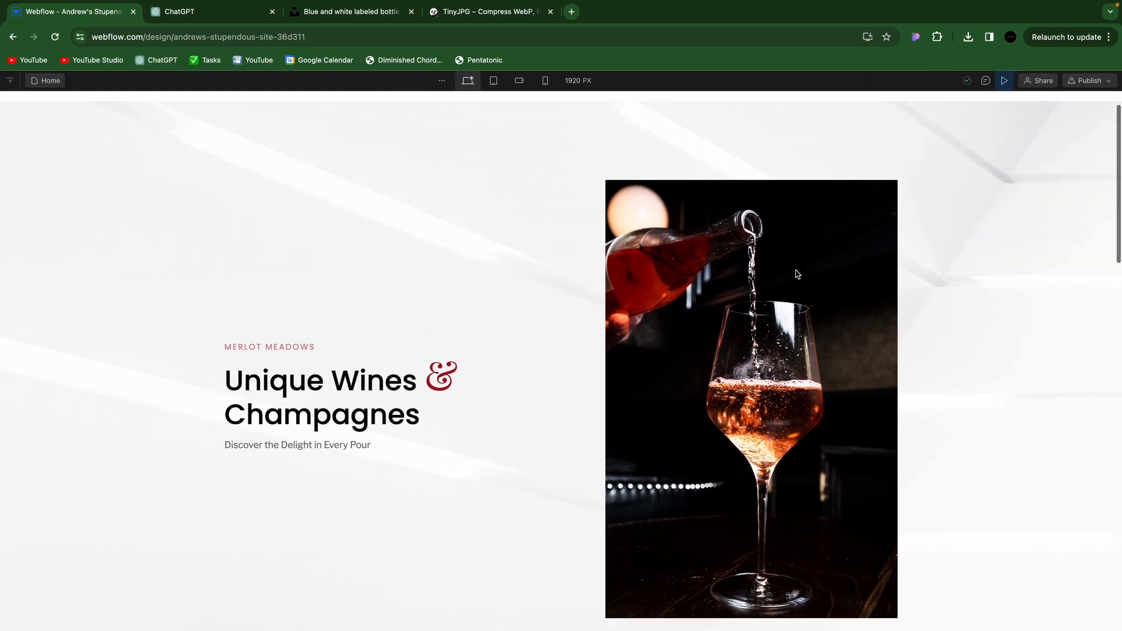
{"action": "scroll", "coordinate": [798, 278], "scroll_direction": "down", "scroll_amount": 6}
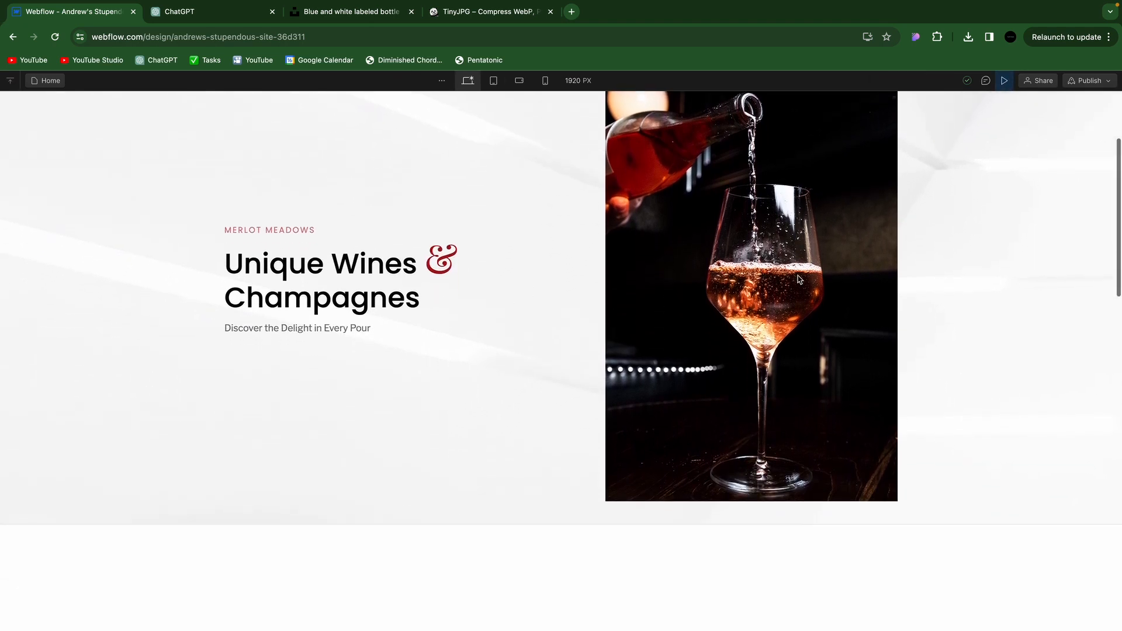
{"action": "scroll", "coordinate": [796, 281], "scroll_direction": "down", "scroll_amount": 4}
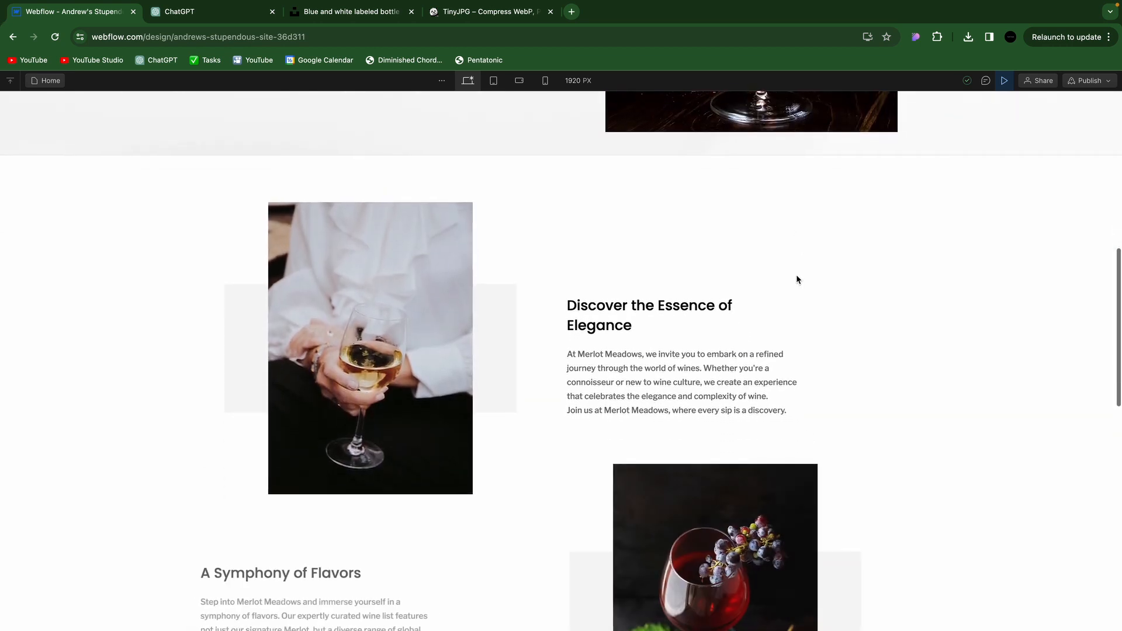
{"action": "scroll", "coordinate": [798, 278], "scroll_direction": "down", "scroll_amount": 2}
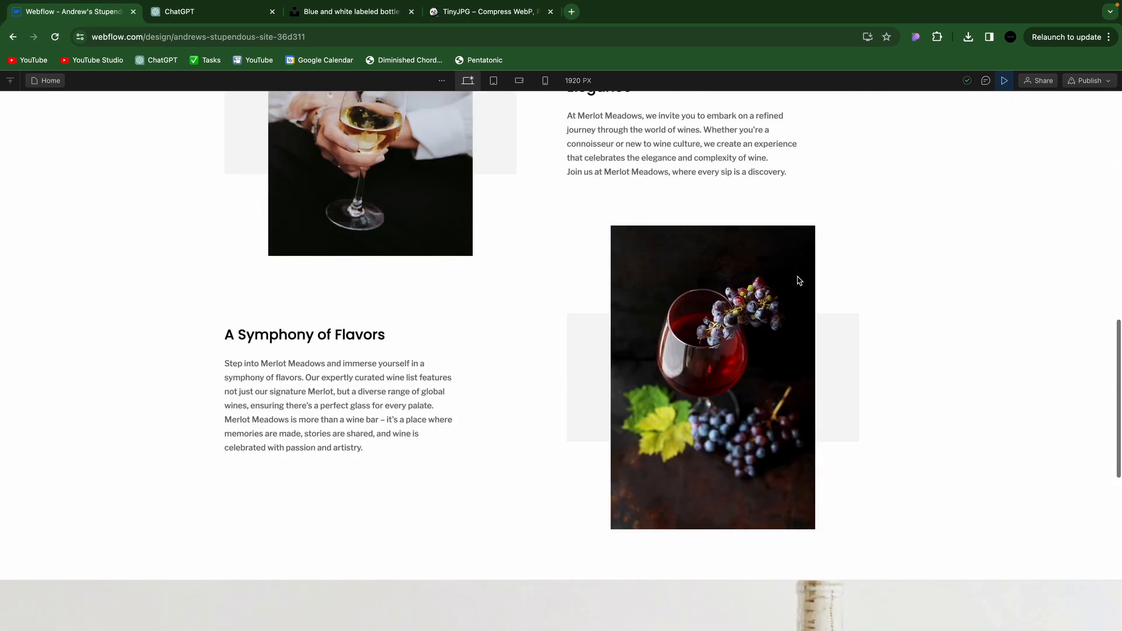
{"action": "scroll", "coordinate": [797, 283], "scroll_direction": "down", "scroll_amount": 6}
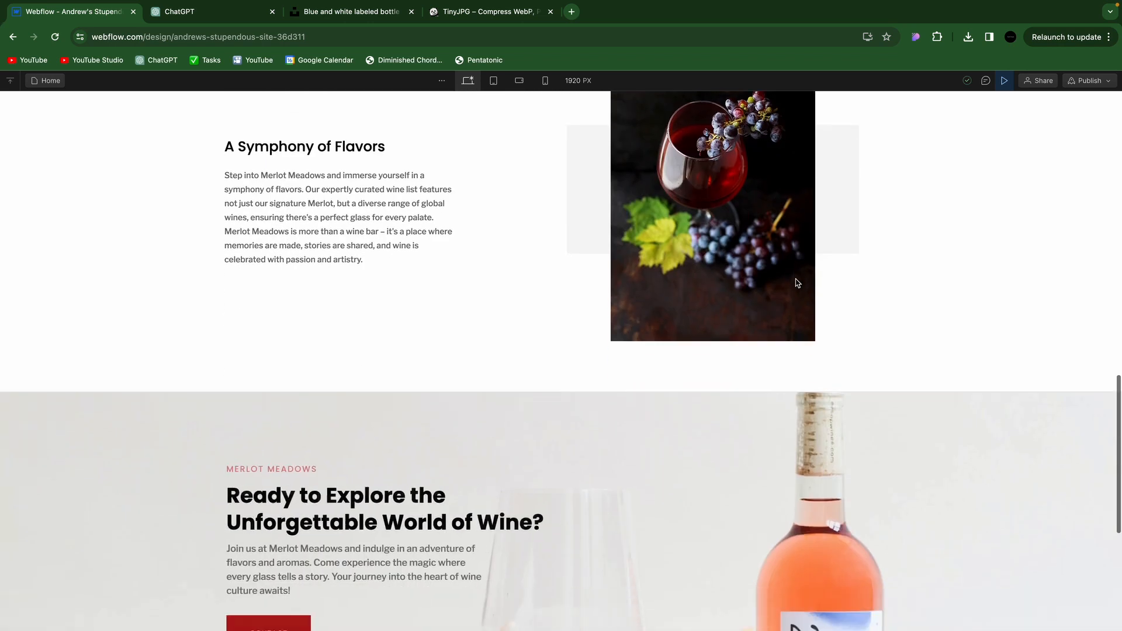
{"action": "scroll", "coordinate": [794, 284], "scroll_direction": "down", "scroll_amount": 1}
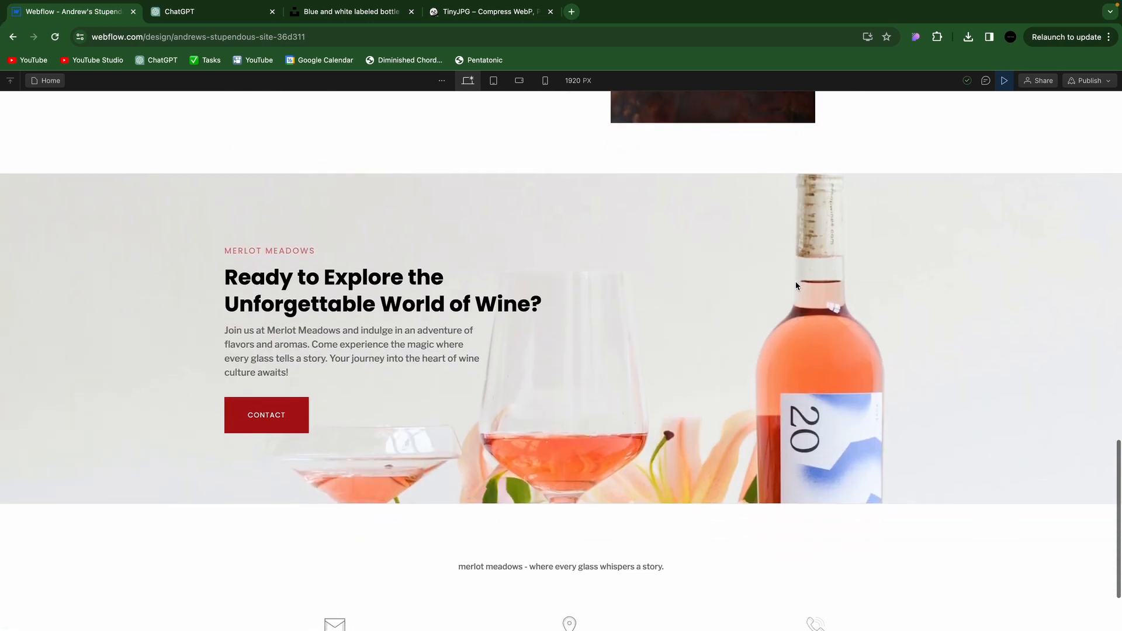
{"action": "scroll", "coordinate": [795, 285], "scroll_direction": "down", "scroll_amount": 1}
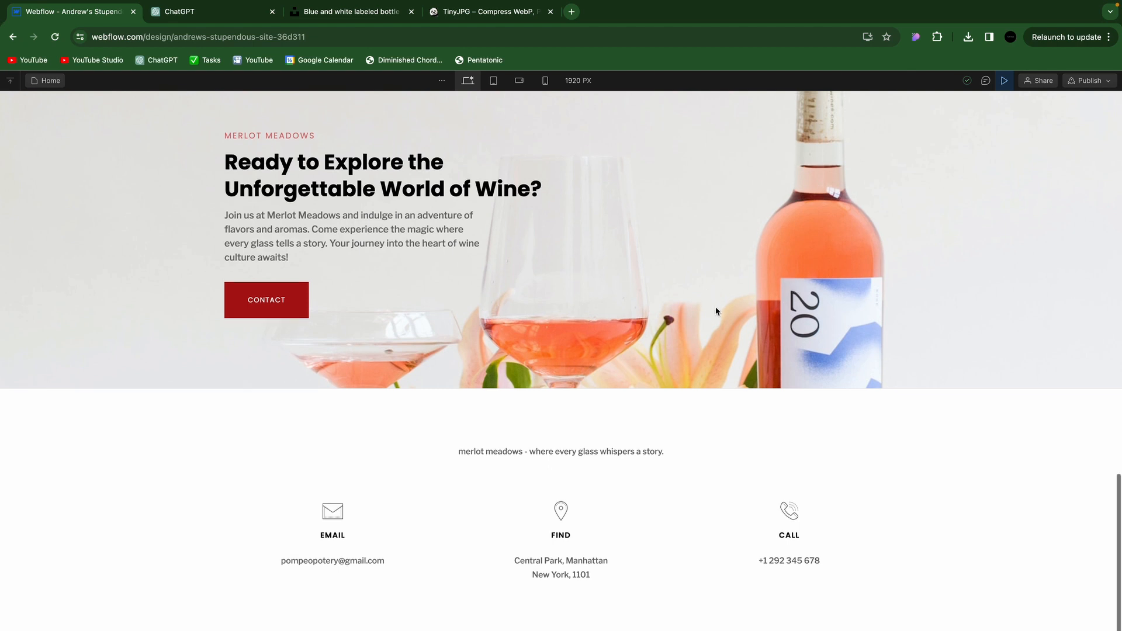
{"action": "scroll", "coordinate": [711, 294], "scroll_direction": "up", "scroll_amount": 8}
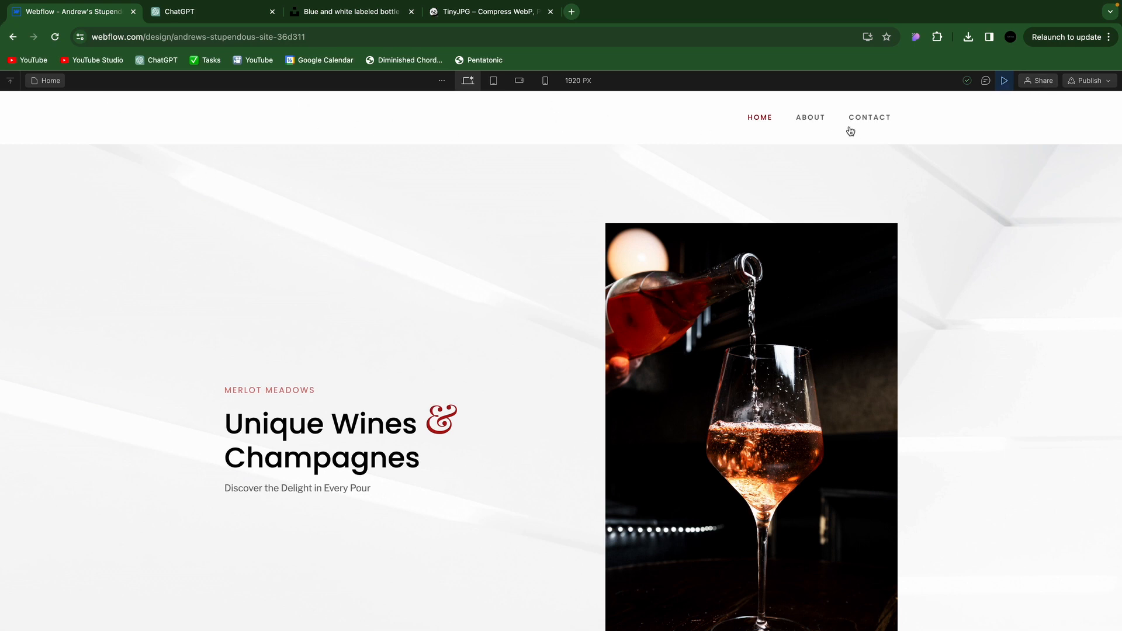
{"action": "left_click", "coordinate": [1005, 81]}
Publish the site to its webflow.io staging domain and open the published page
{"action": "left_click", "coordinate": [1087, 80]}
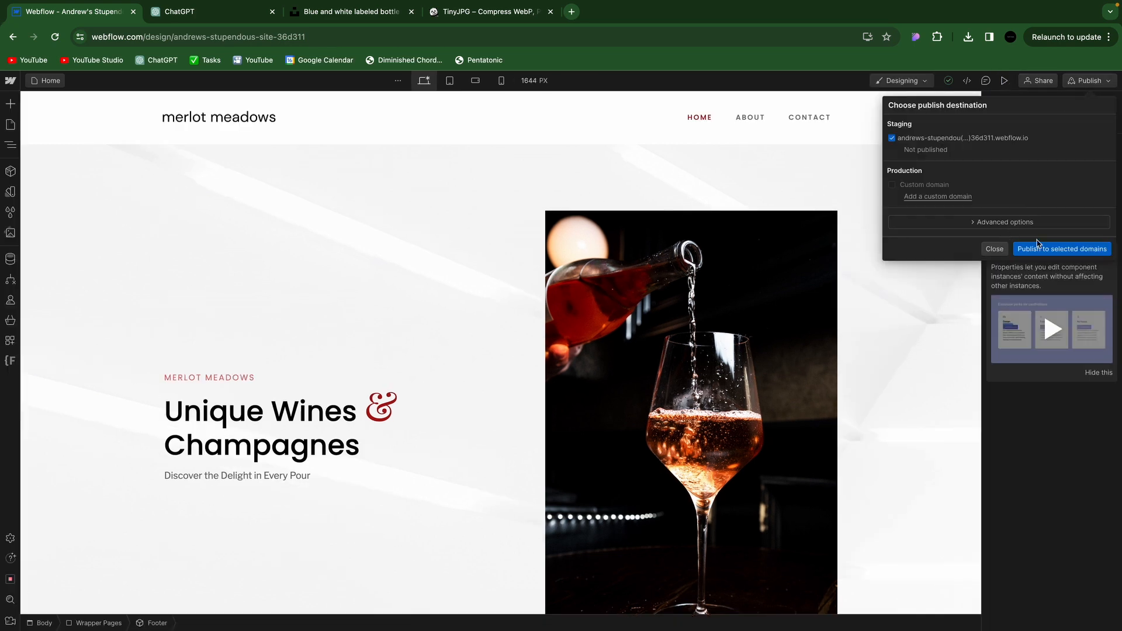
{"action": "left_click", "coordinate": [1062, 248]}
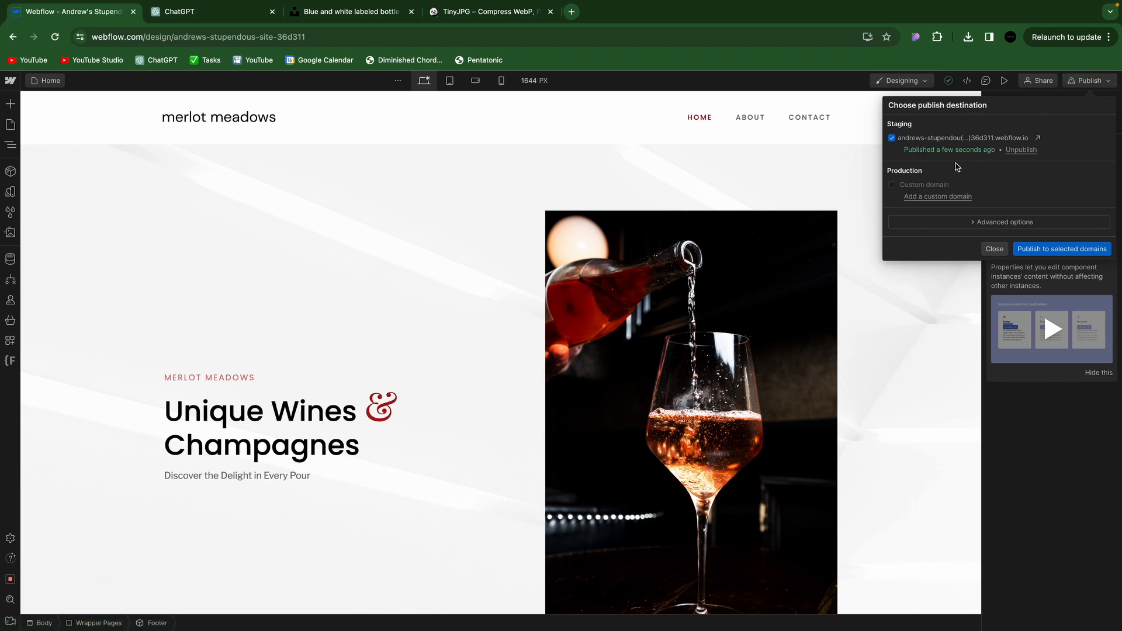
{"action": "left_click", "coordinate": [1038, 139]}
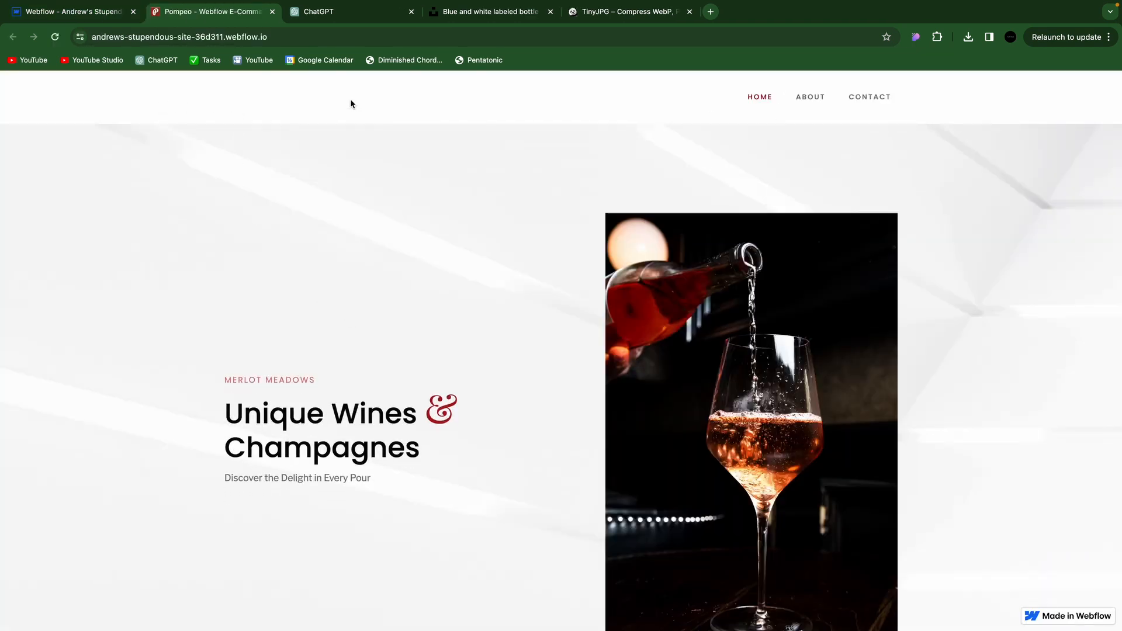
Review the published home page from navbar to footer, then return to the Webflow designer
{"action": "scroll", "coordinate": [339, 160], "scroll_direction": "down", "scroll_amount": 4}
{"action": "scroll", "coordinate": [284, 158], "scroll_direction": "up", "scroll_amount": 4}
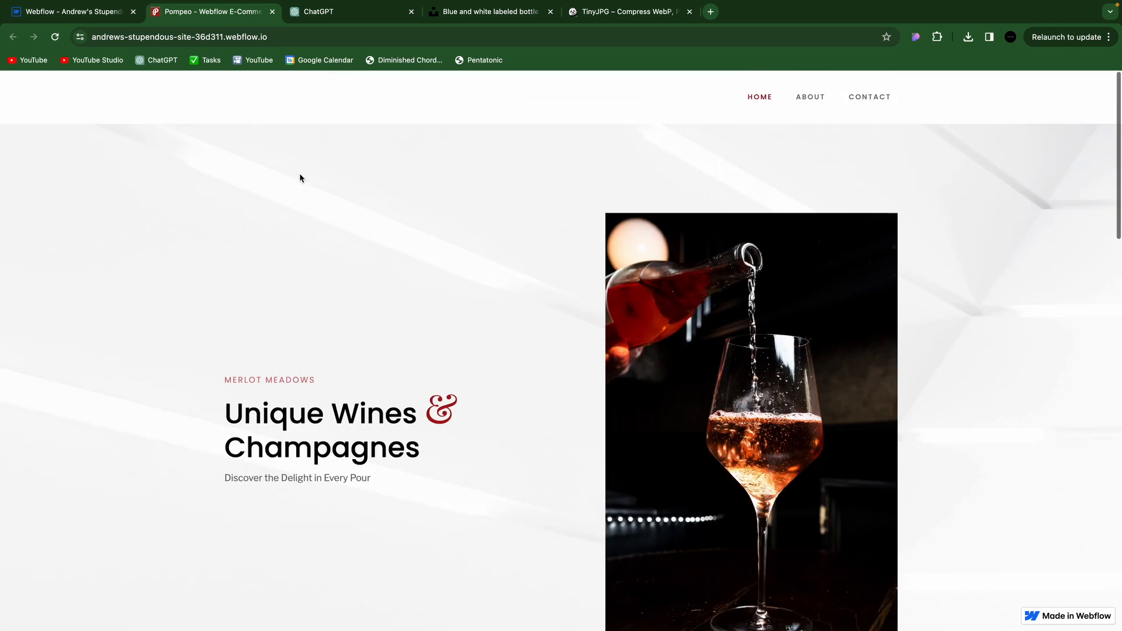
{"action": "scroll", "coordinate": [299, 173], "scroll_direction": "down", "scroll_amount": 8}
{"action": "scroll", "coordinate": [303, 181], "scroll_direction": "down", "scroll_amount": 10}
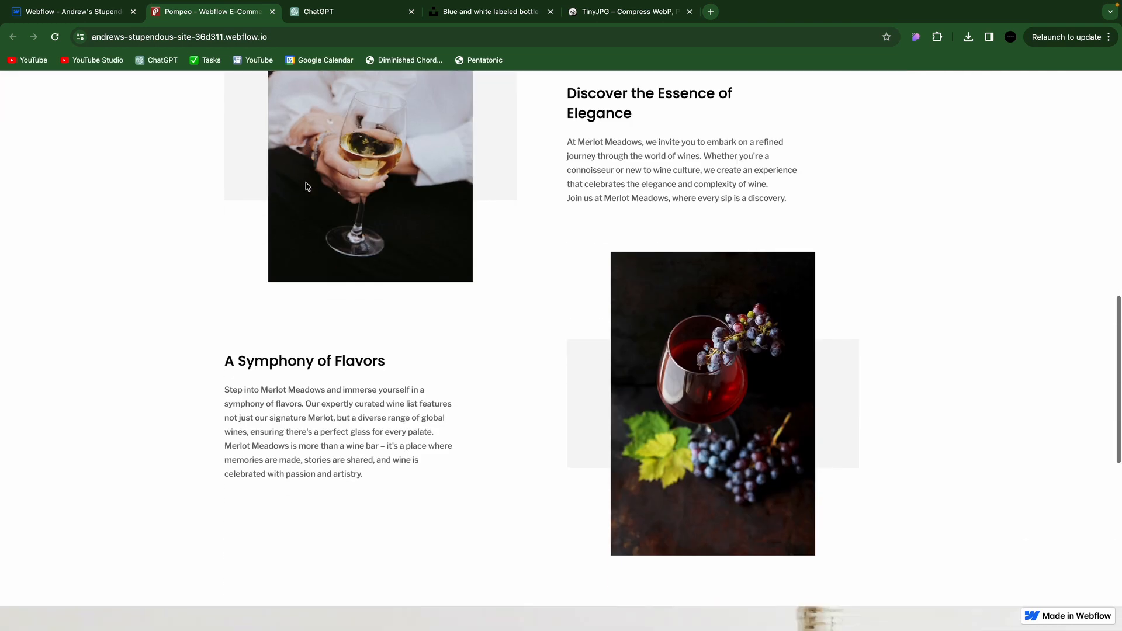
{"action": "scroll", "coordinate": [306, 184], "scroll_direction": "up", "scroll_amount": 2}
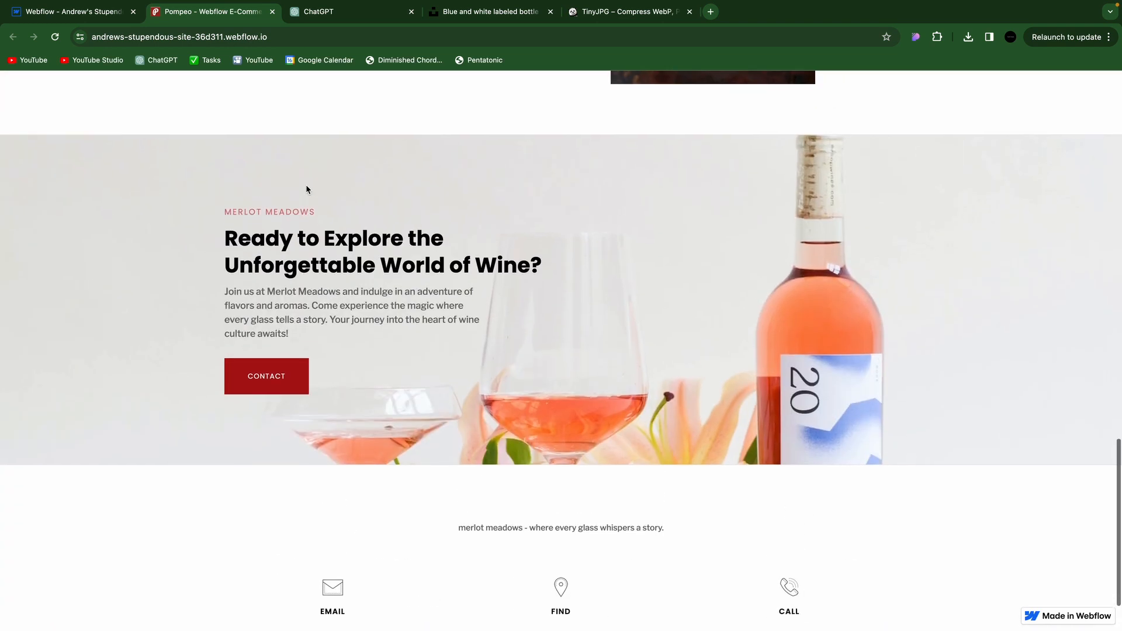
{"action": "scroll", "coordinate": [308, 185], "scroll_direction": "down", "scroll_amount": 2}
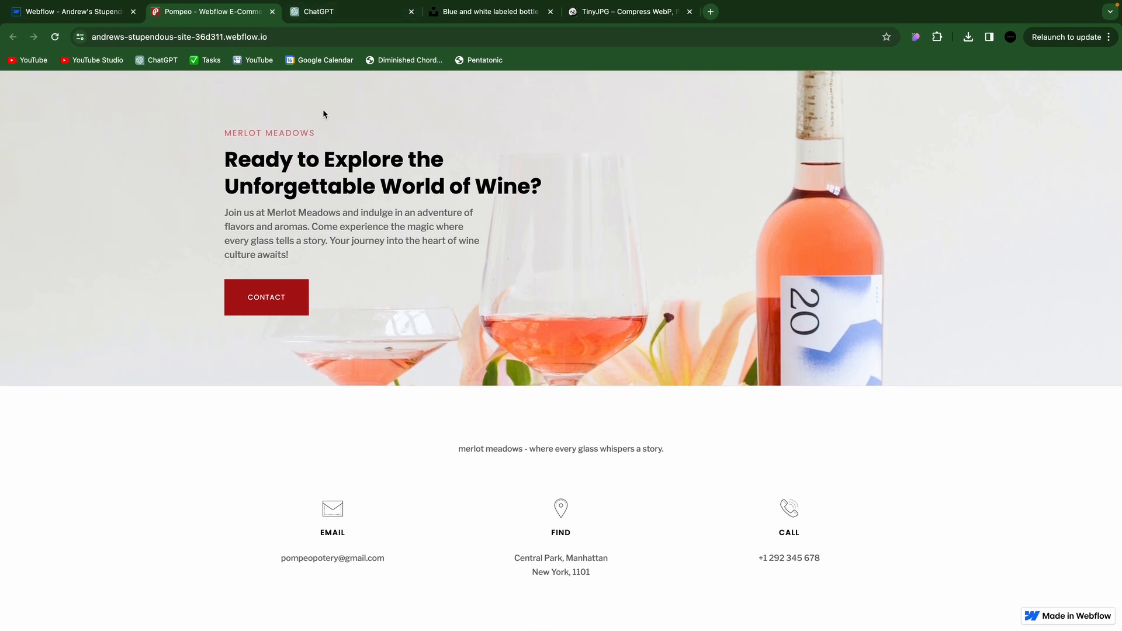
{"action": "scroll", "coordinate": [240, 73], "scroll_direction": "up", "scroll_amount": 10}
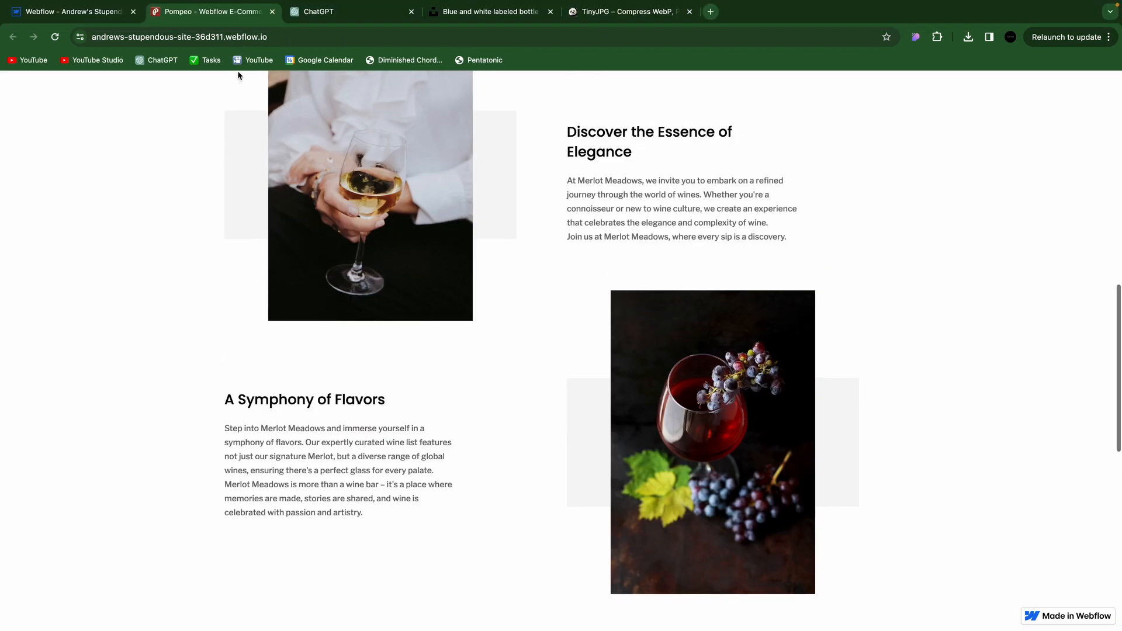
{"action": "left_click", "coordinate": [272, 12]}
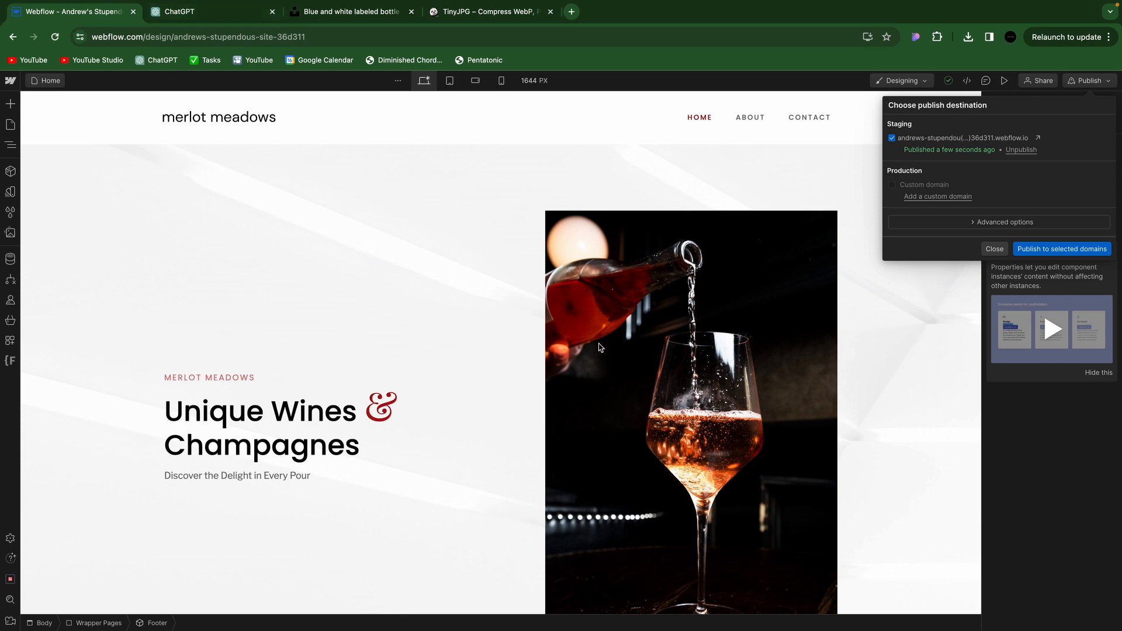
Close the publish options, open the Sticky Navbar component for editing and select its Brand logo to examine its style settings
{"action": "left_click", "coordinate": [992, 250]}
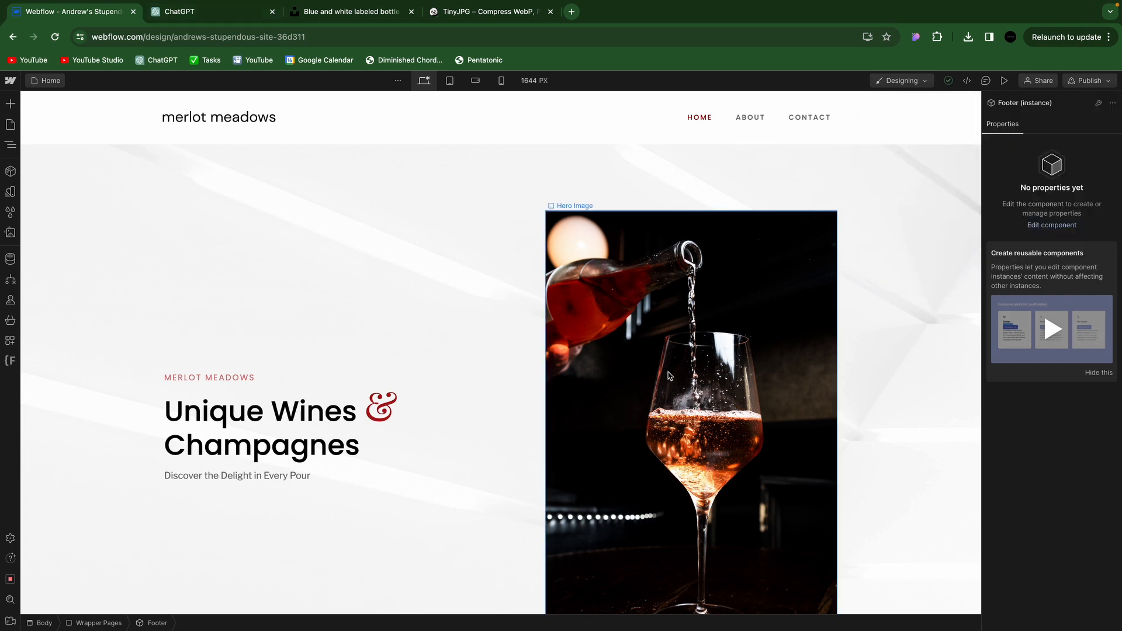
{"action": "left_click", "coordinate": [236, 123]}
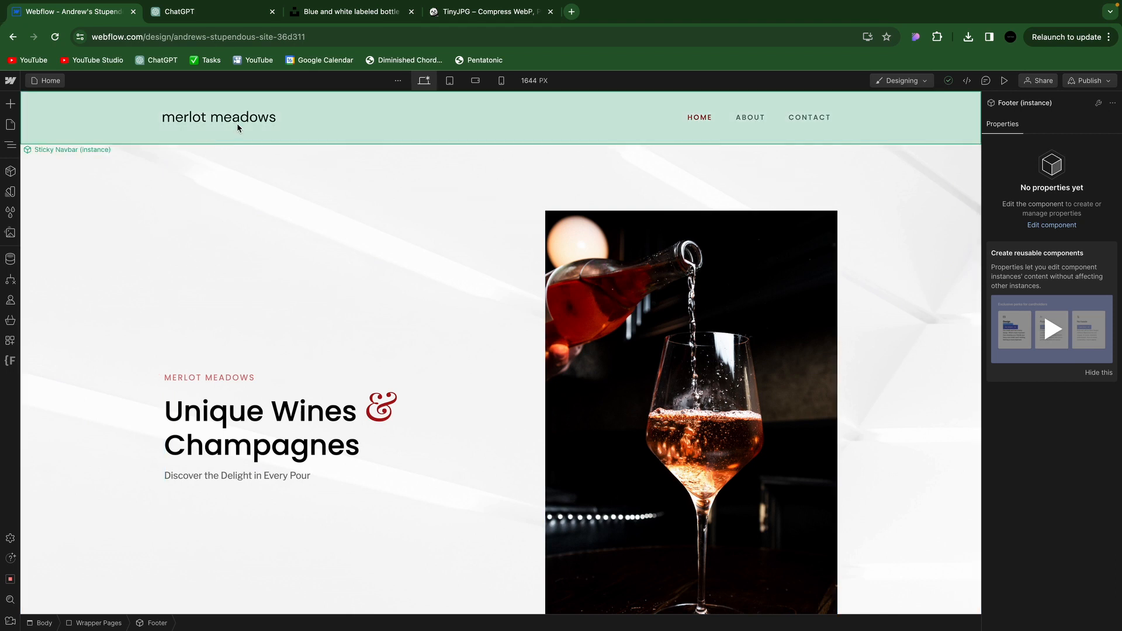
{"action": "left_click", "coordinate": [119, 150]}
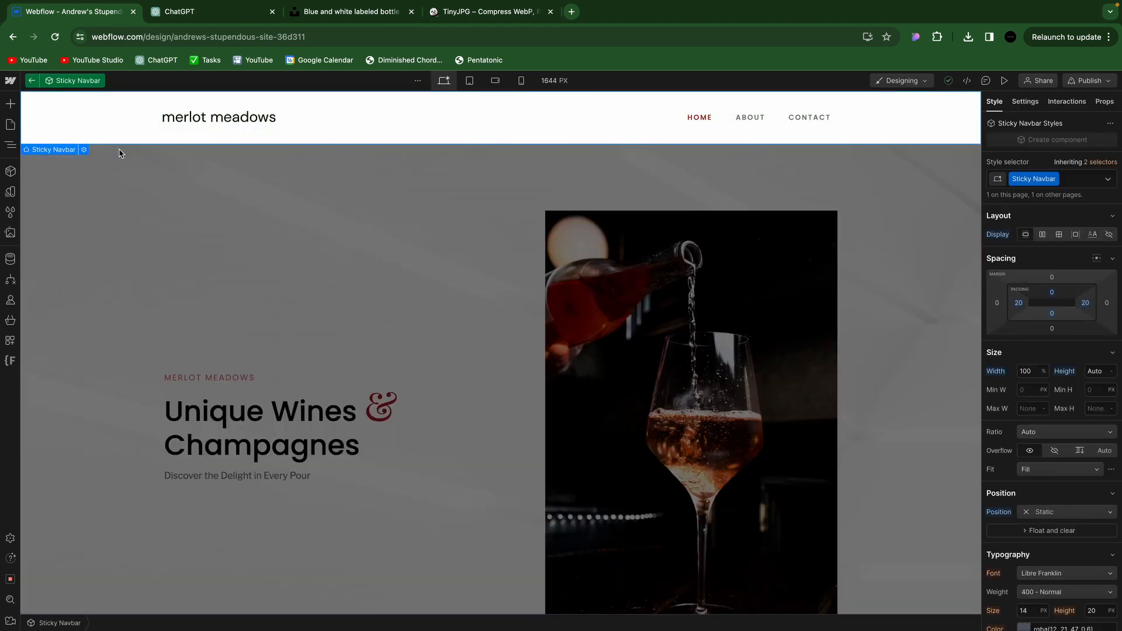
{"action": "left_click", "coordinate": [253, 120]}
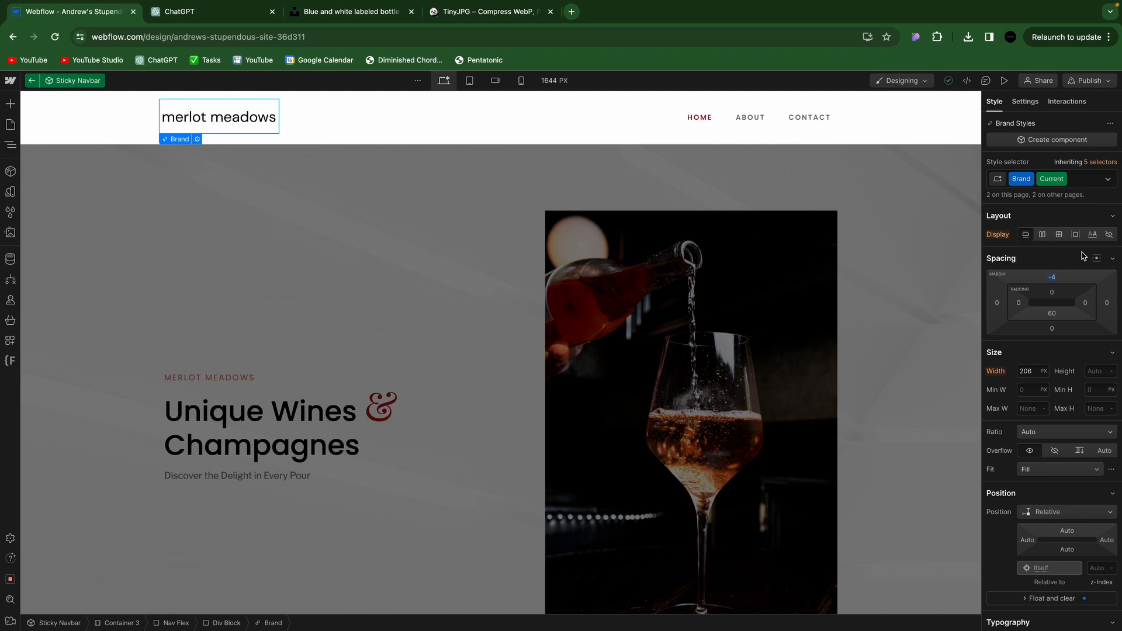
{"action": "left_click", "coordinate": [1078, 183]}
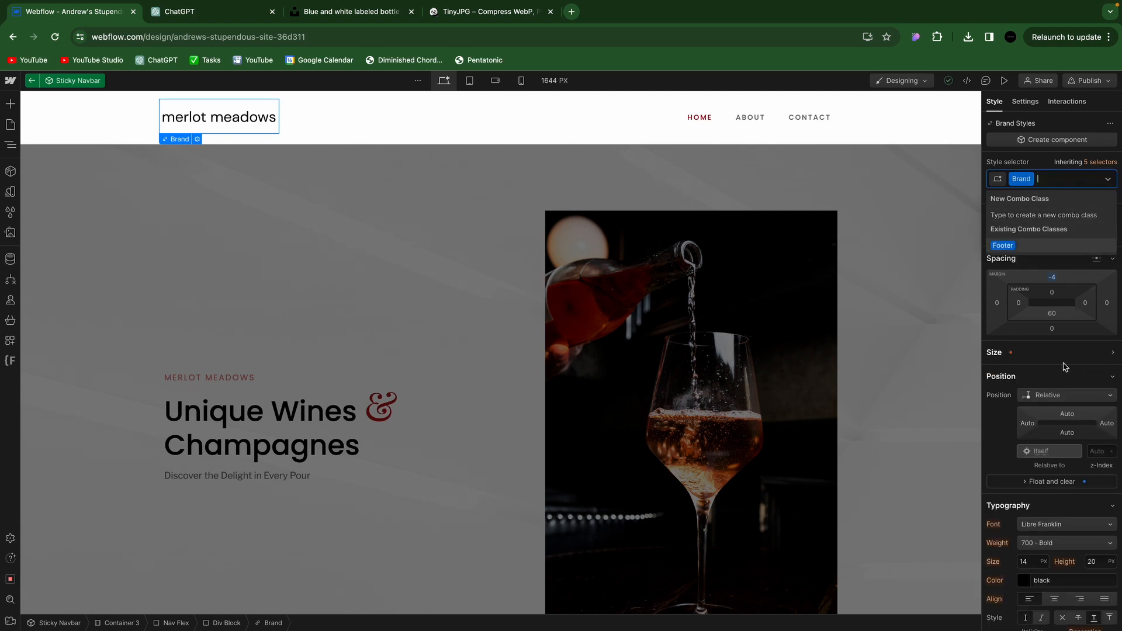
{"action": "left_click", "coordinate": [1039, 357]}
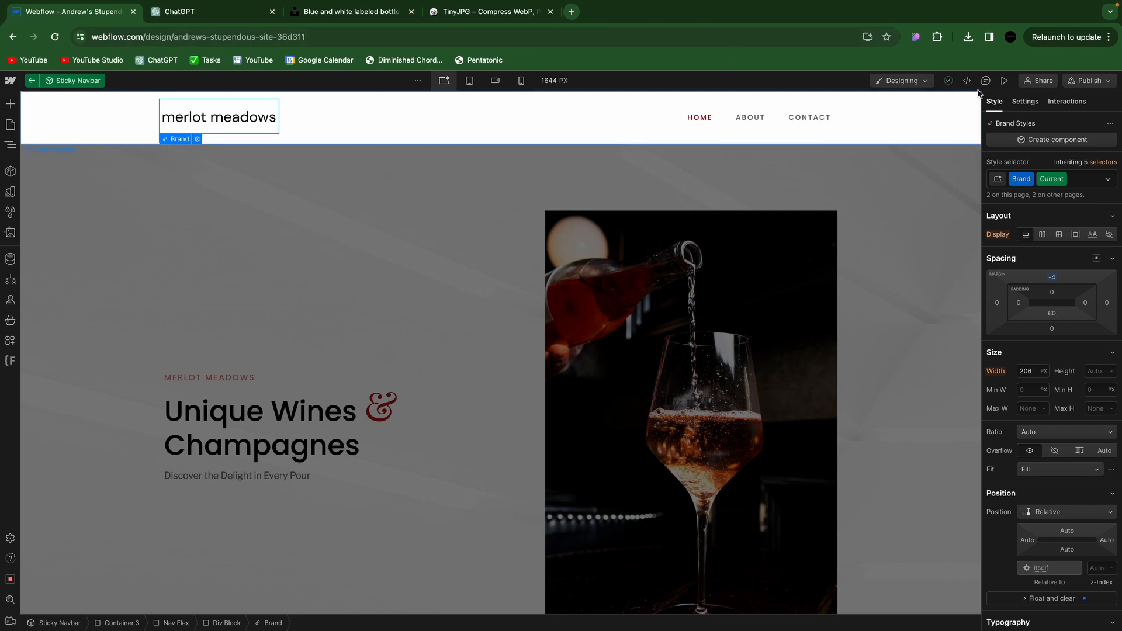
Search Google in a new tab for "webflow logo not showing on preview"
{"action": "left_click", "coordinate": [574, 12]}
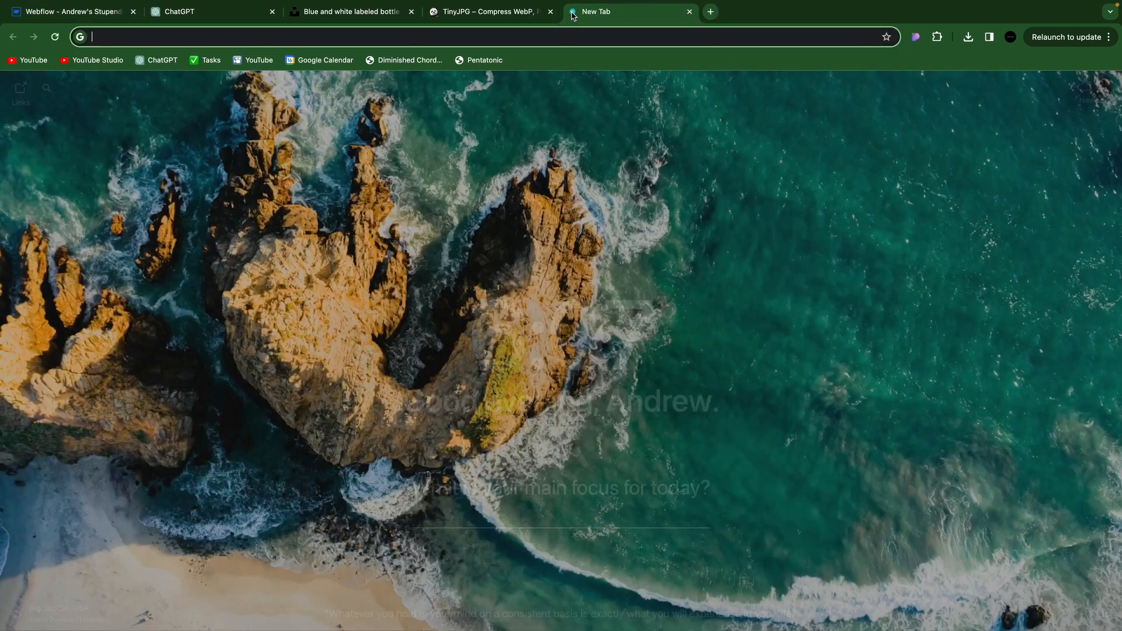
{"action": "type", "text": "webflow"}
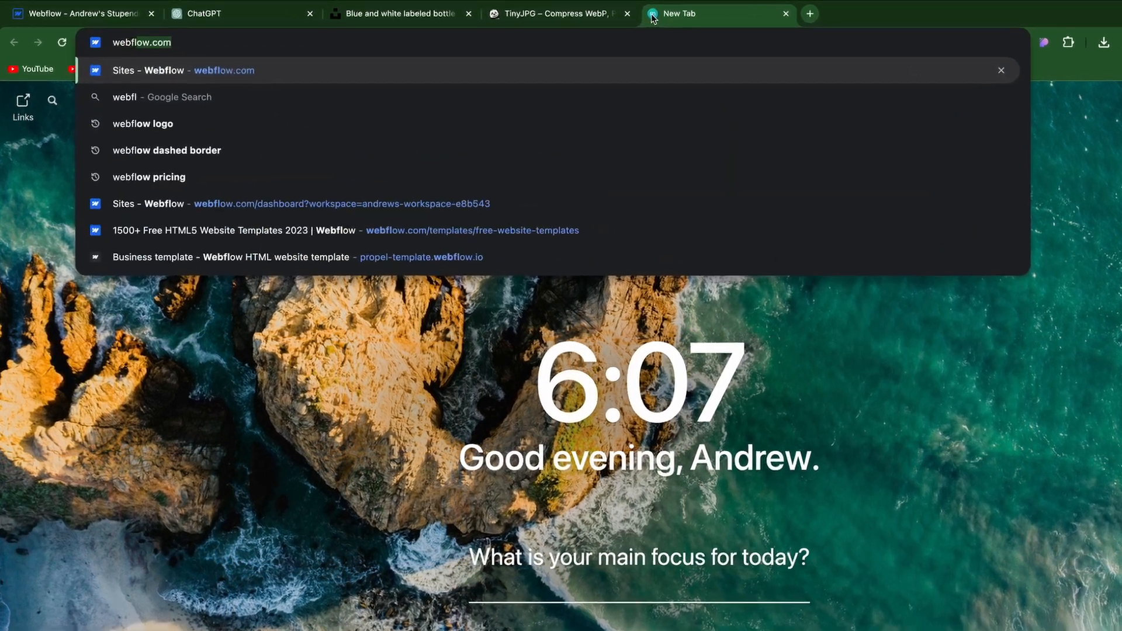
{"action": "type", "text": " logo n"}
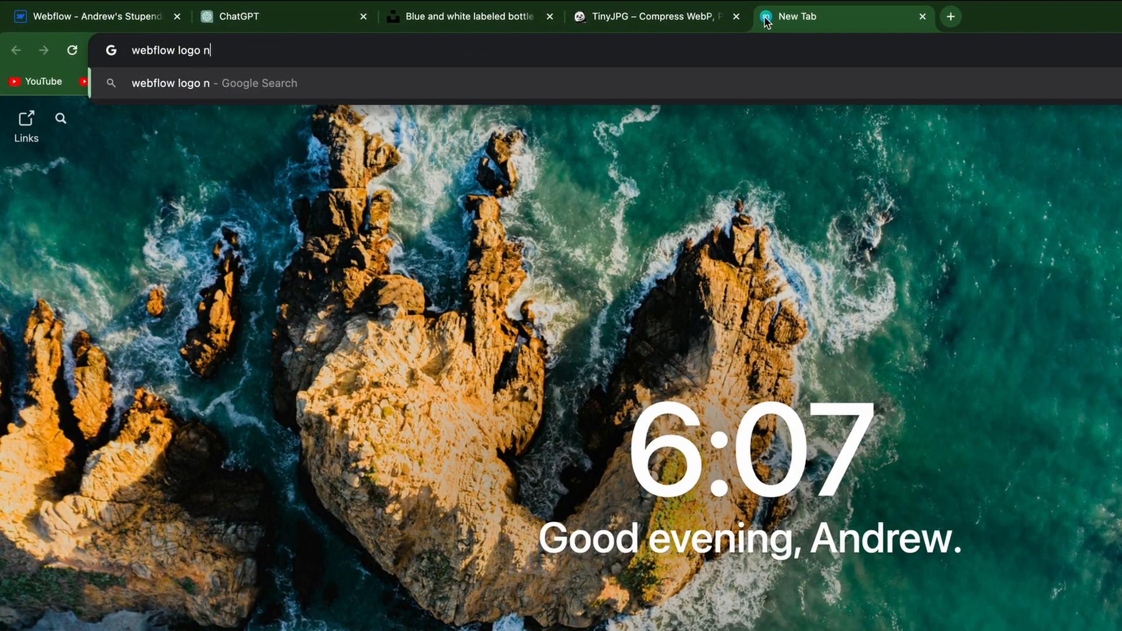
{"action": "type", "text": "ot showing on preview"}
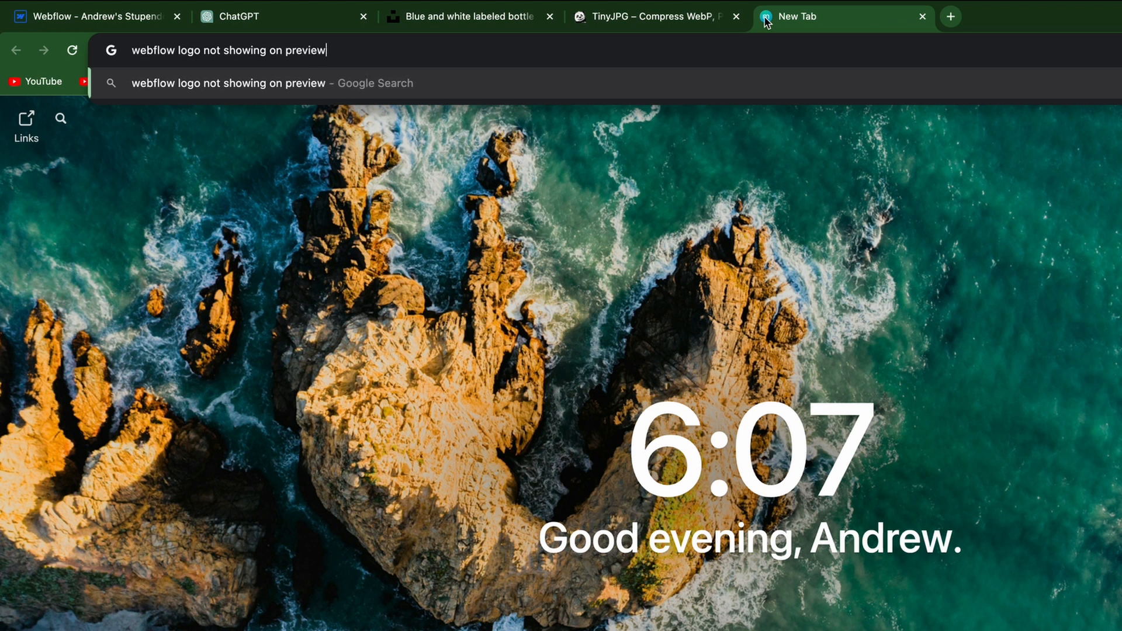
{"action": "key", "text": "Return"}
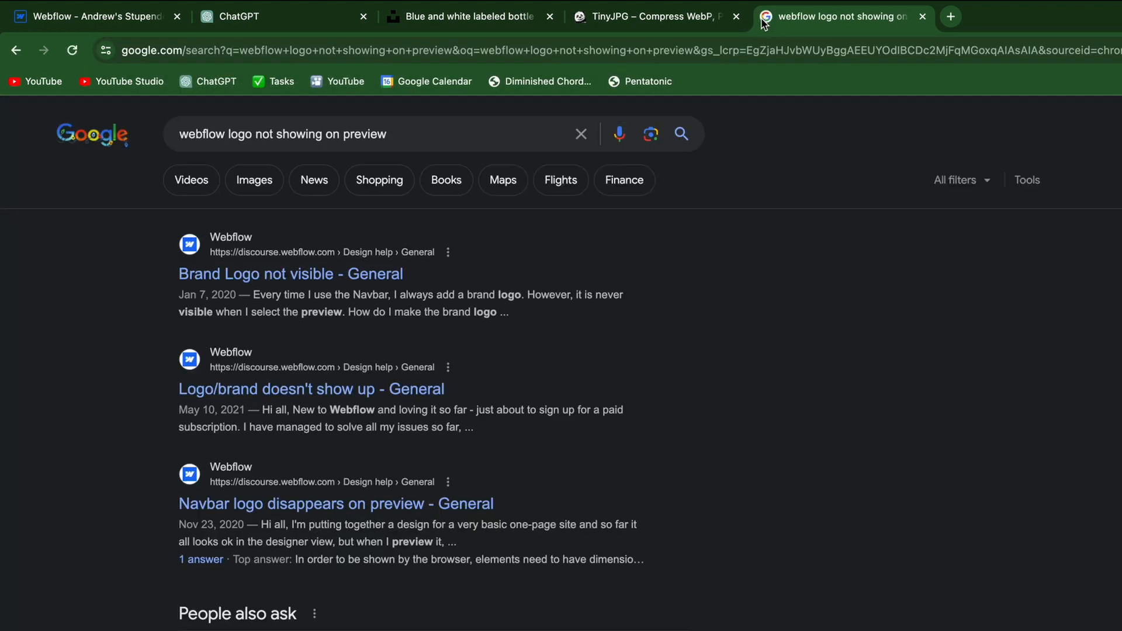
Read the Webflow Forum threads "Brand Logo not visible" and "Logo/brand doesn't show up" for a missing-logo fix
{"action": "left_click", "coordinate": [333, 281]}
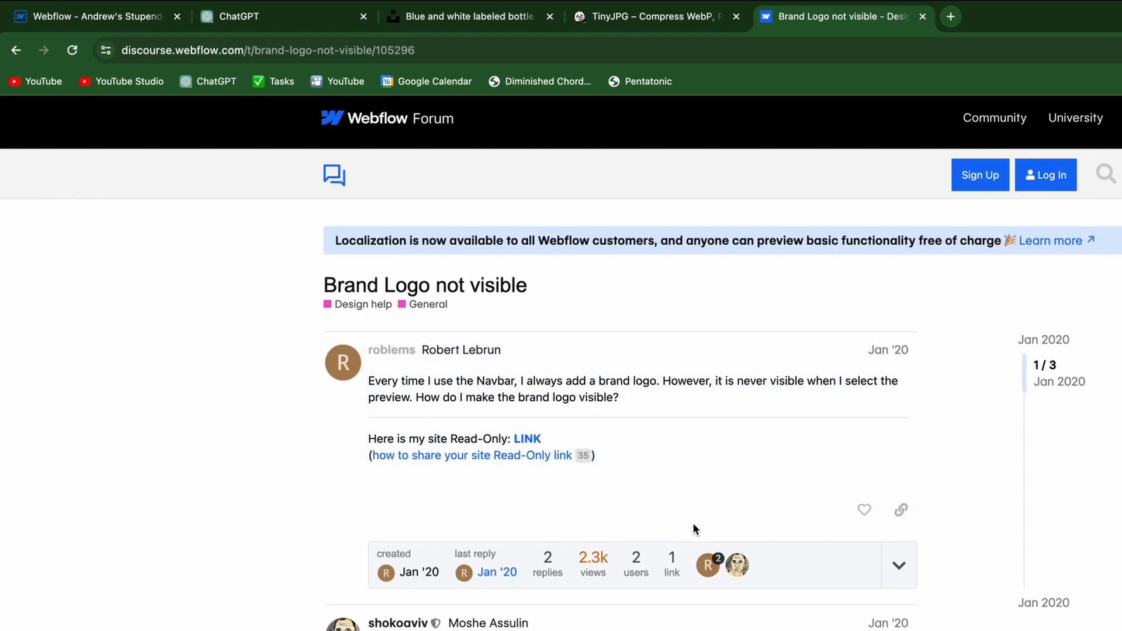
{"action": "scroll", "coordinate": [693, 522], "scroll_direction": "down", "scroll_amount": 1}
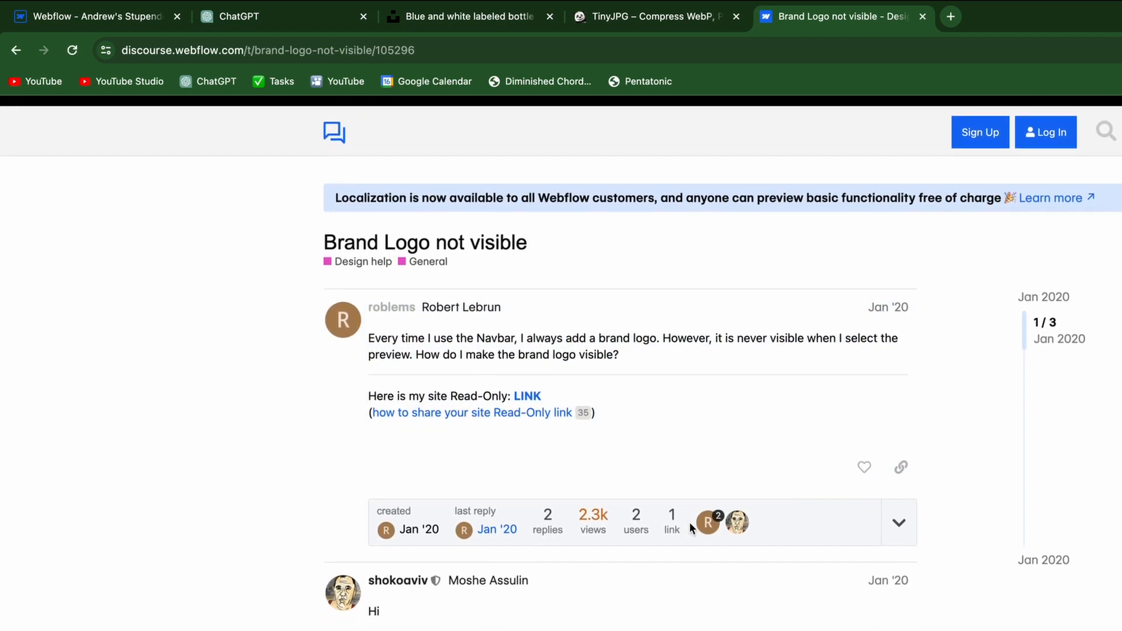
{"action": "scroll", "coordinate": [690, 523], "scroll_direction": "down", "scroll_amount": 1}
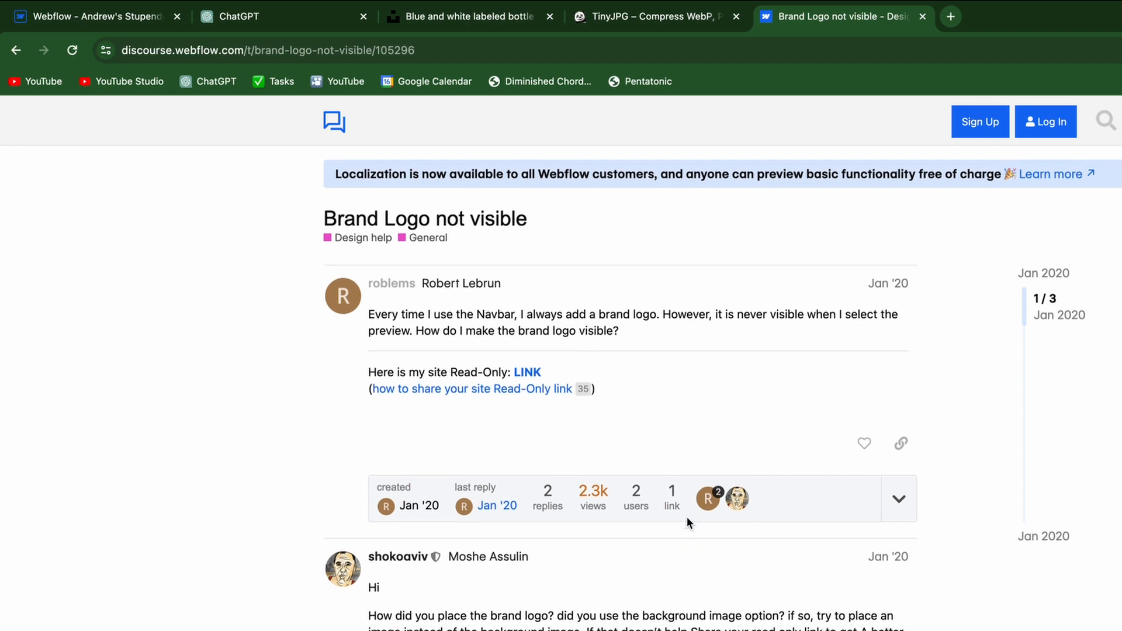
{"action": "scroll", "coordinate": [689, 522], "scroll_direction": "down", "scroll_amount": 10}
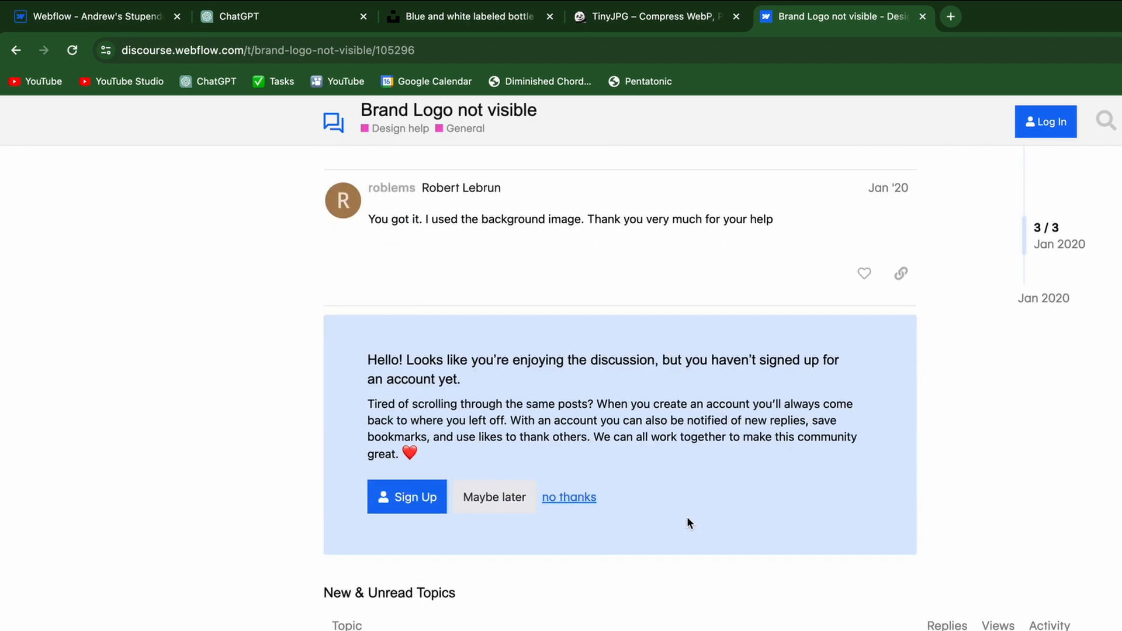
{"action": "left_click", "coordinate": [16, 51]}
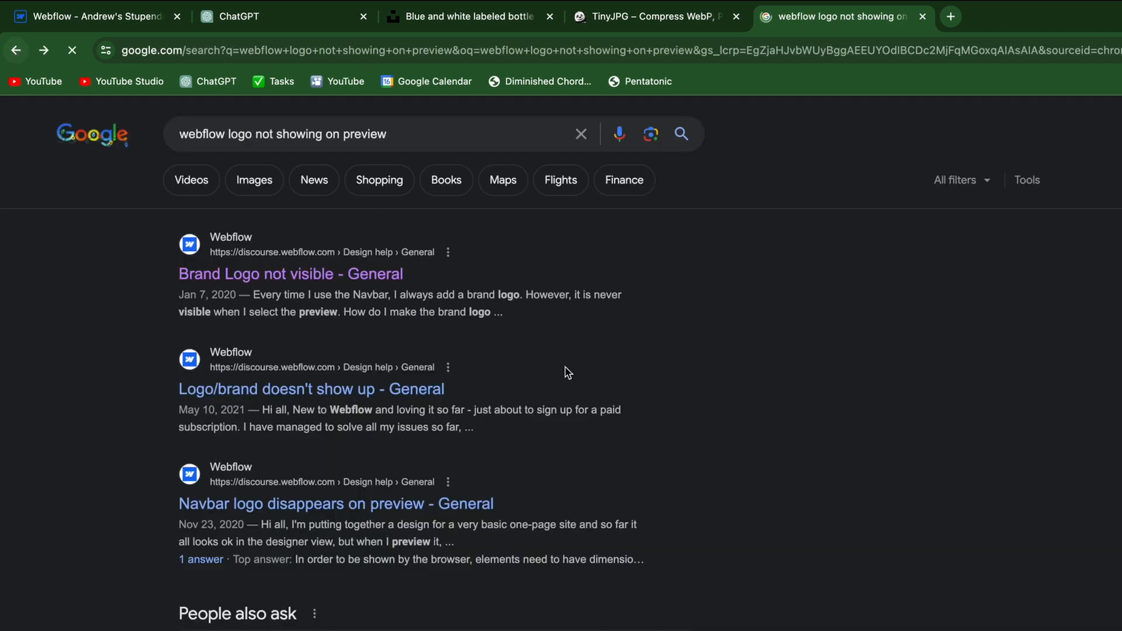
{"action": "left_click", "coordinate": [304, 390]}
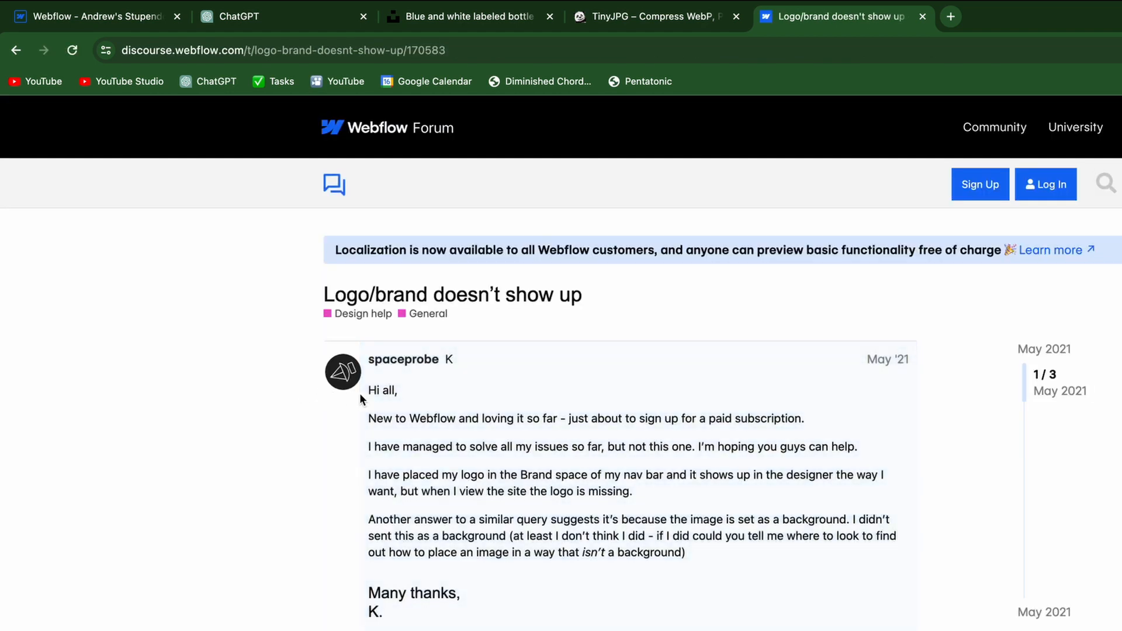
{"action": "scroll", "coordinate": [334, 500], "scroll_direction": "down", "scroll_amount": 5}
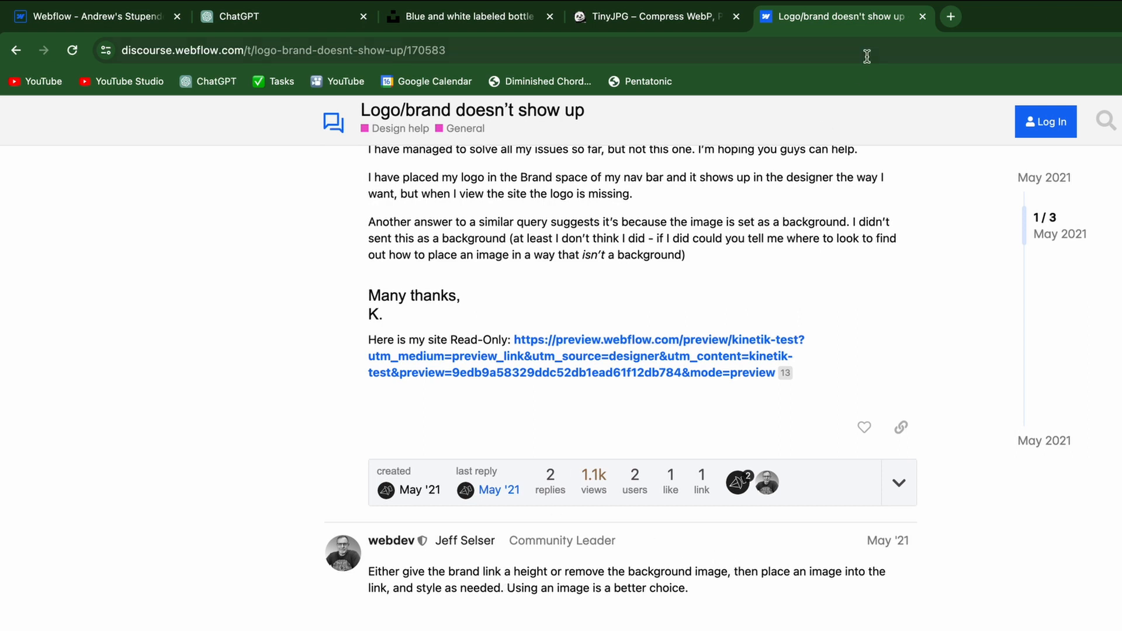
Return to the Webflow designer and give the navbar Brand logo a height of 100 px, gradually reduced to 55 px
{"action": "left_click", "coordinate": [152, 23]}
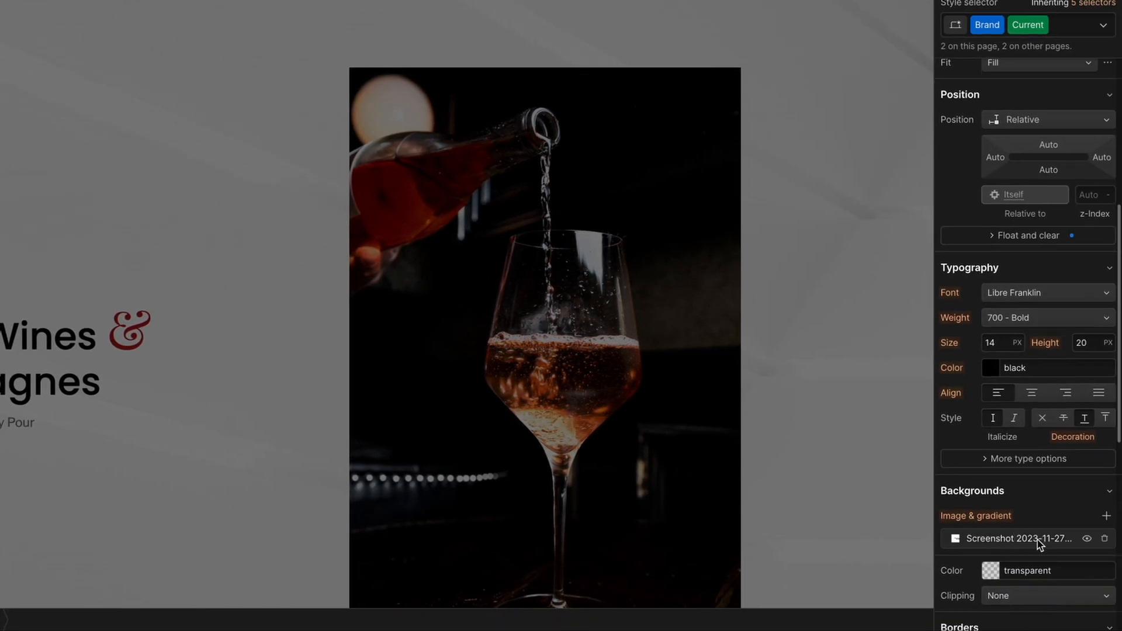
{"action": "scroll", "coordinate": [1041, 468], "scroll_direction": "up", "scroll_amount": 3}
{"action": "scroll", "coordinate": [1035, 413], "scroll_direction": "up", "scroll_amount": 4}
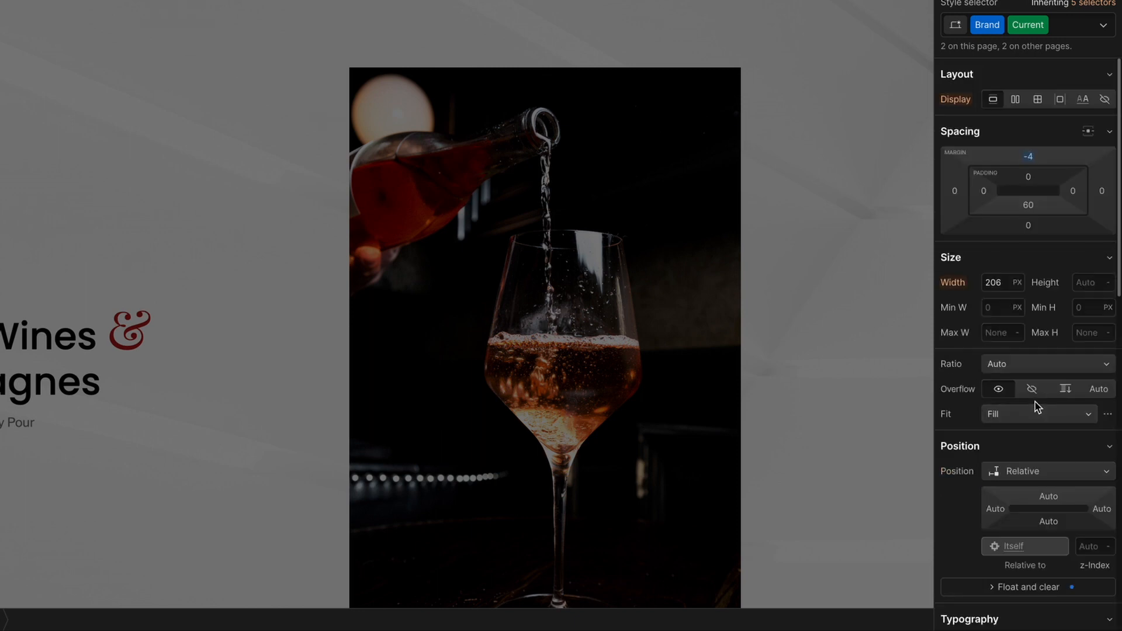
{"action": "left_click", "coordinate": [1089, 284]}
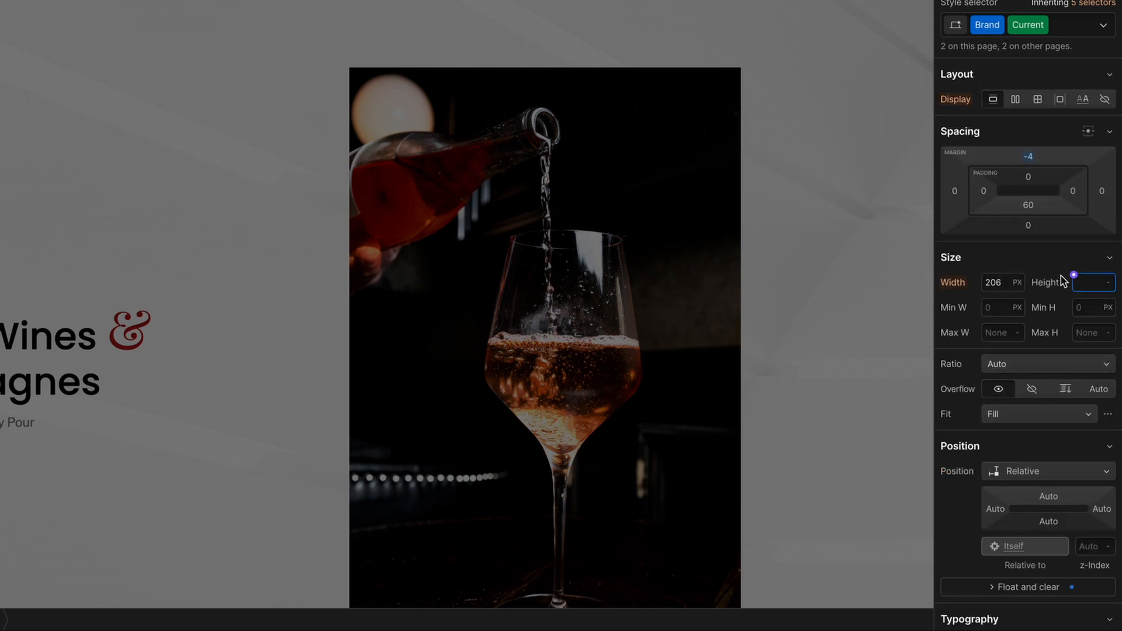
{"action": "type", "text": "100px"}
{"action": "key", "text": "Return"}
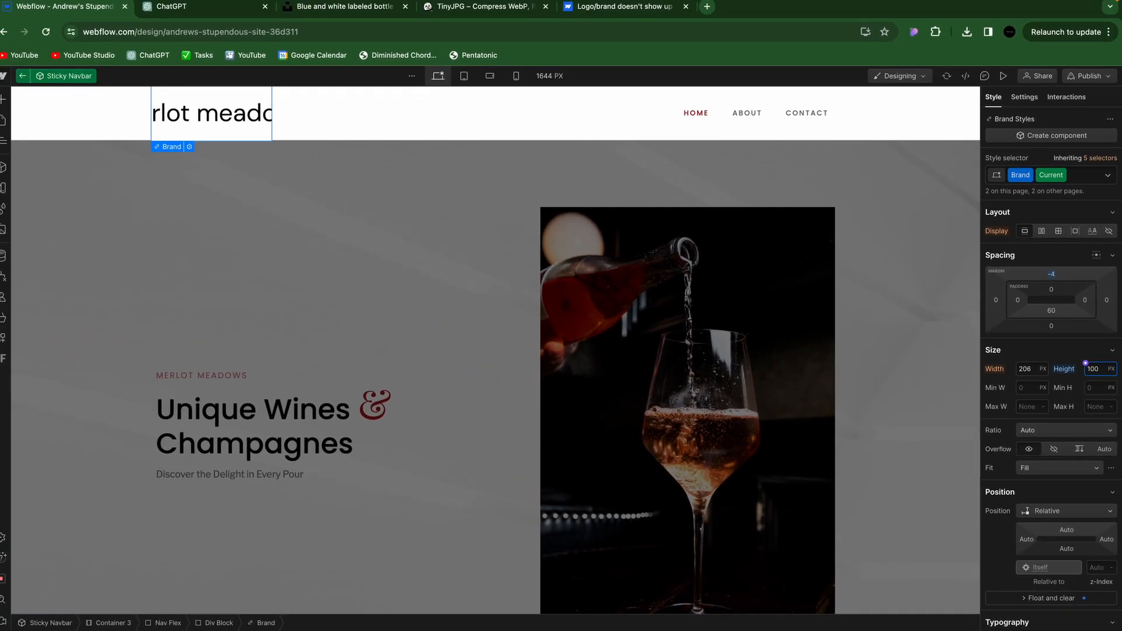
{"action": "key", "text": "Down"}
{"action": "key", "text": "Down"}
{"action": "key", "text": "Down"}
{"action": "key", "text": "Down"}
{"action": "key", "text": "Down"}
{"action": "key", "text": "Down"}
{"action": "key", "text": "Down"}
{"action": "key", "text": "Down"}
{"action": "key", "text": "Down"}
{"action": "key", "text": "Down"}
{"action": "key", "text": "Down"}
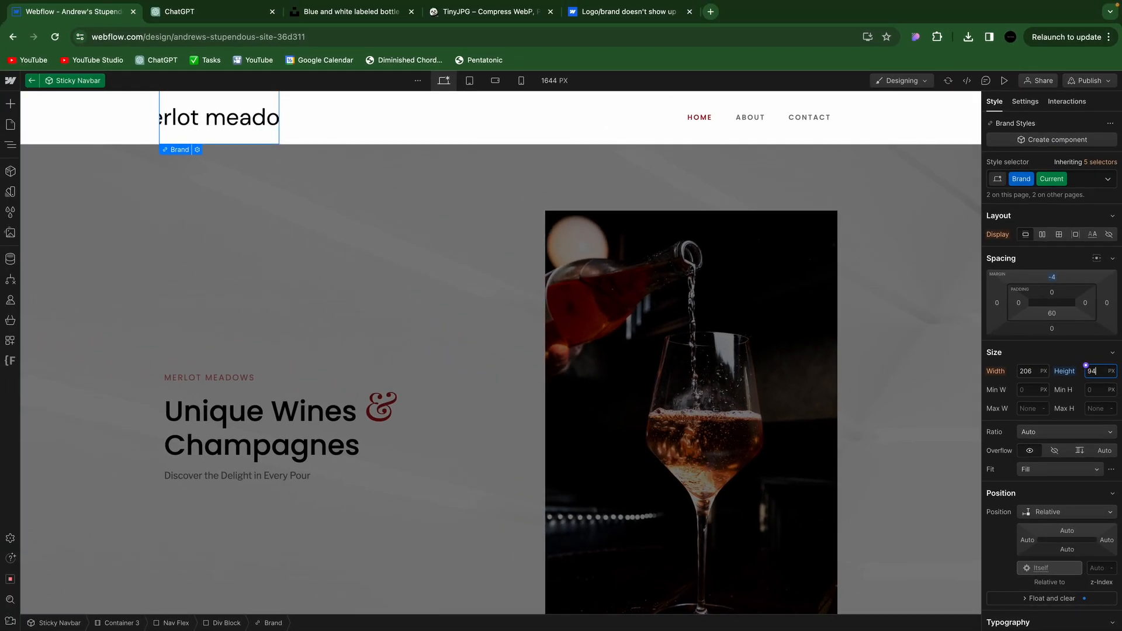
{"action": "key", "text": "Down"}
{"action": "key", "text": "Down"}
{"action": "key", "text": "Down"}
{"action": "key", "text": "Down"}
{"action": "key", "text": "Down"}
{"action": "key", "text": "Down"}
{"action": "key", "text": "Down"}
{"action": "key", "text": "Down"}
{"action": "key", "text": "Down"}
{"action": "key", "text": "Down"}
{"action": "key", "text": "Down"}
{"action": "key", "text": "Down"}
{"action": "key", "text": "Down"}
{"action": "key", "text": "Down"}
{"action": "key", "text": "Down"}
{"action": "key", "text": "Down"}
{"action": "key", "text": "Down"}
{"action": "key", "text": "Down"}
{"action": "key", "text": "Down"}
{"action": "key", "text": "Down"}
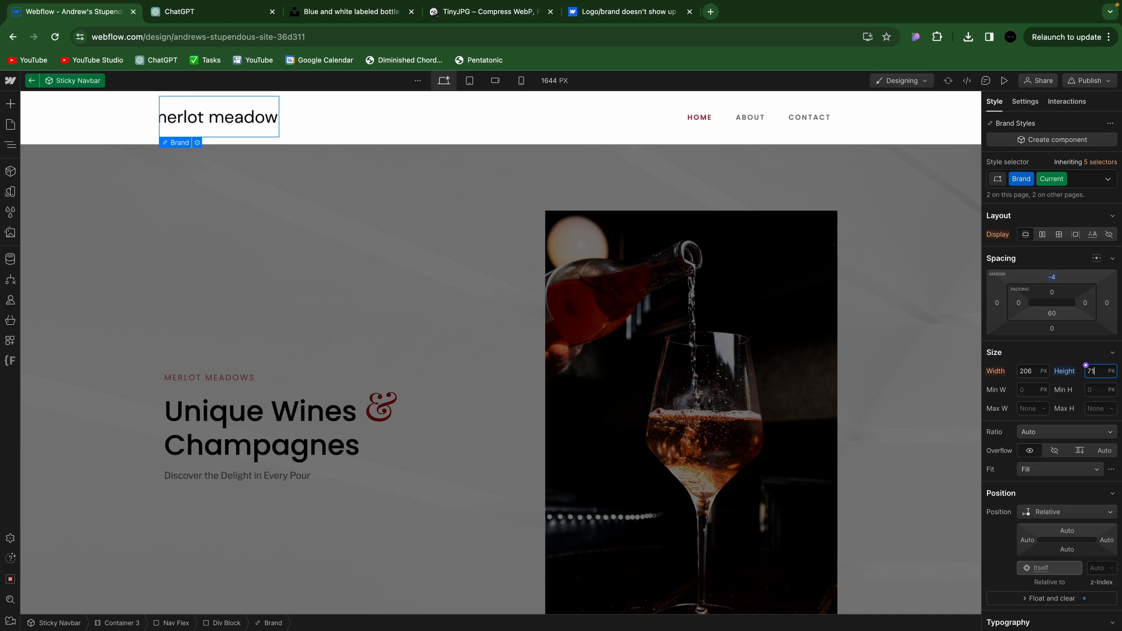
{"action": "key", "text": "Down"}
{"action": "key", "text": "Down"}
{"action": "key", "text": "Down"}
{"action": "key", "text": "Down"}
{"action": "key", "text": "Down"}
{"action": "key", "text": "Down"}
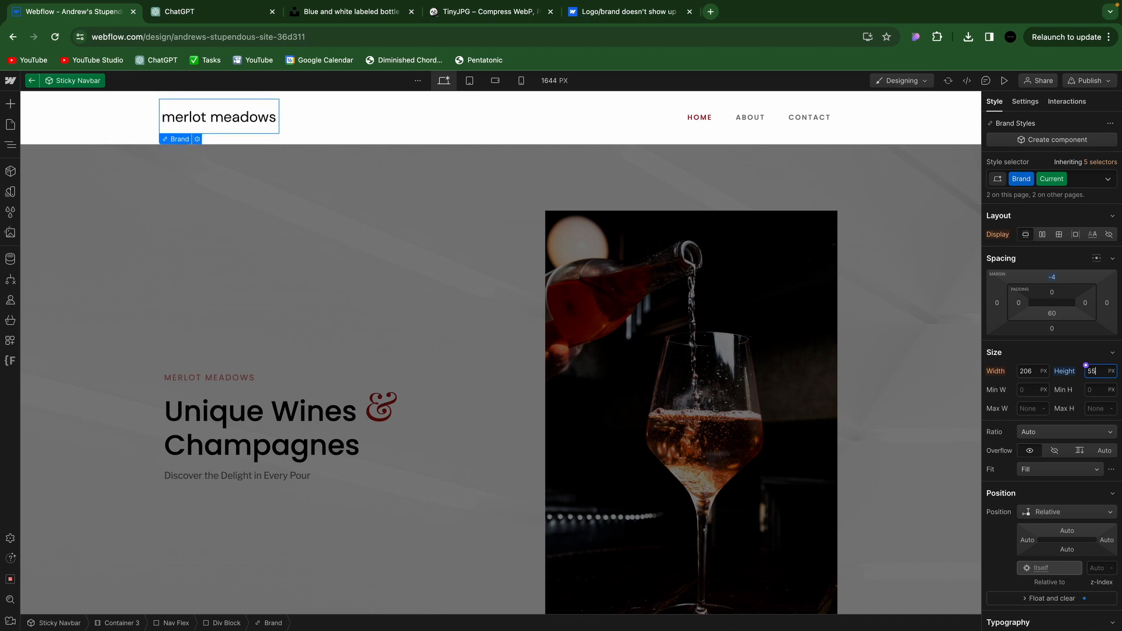
{"action": "left_click", "coordinate": [1057, 352]}
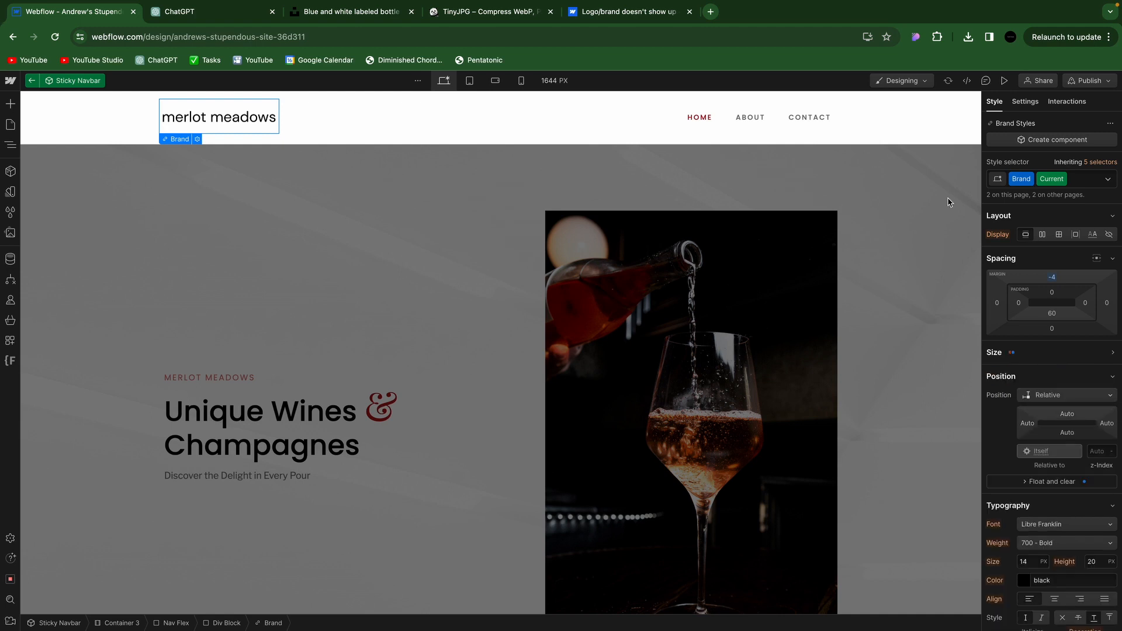
Preview the home page, inspect the navbar logo's code in the browser developer tools, and return to the design view
{"action": "left_click", "coordinate": [1004, 80]}
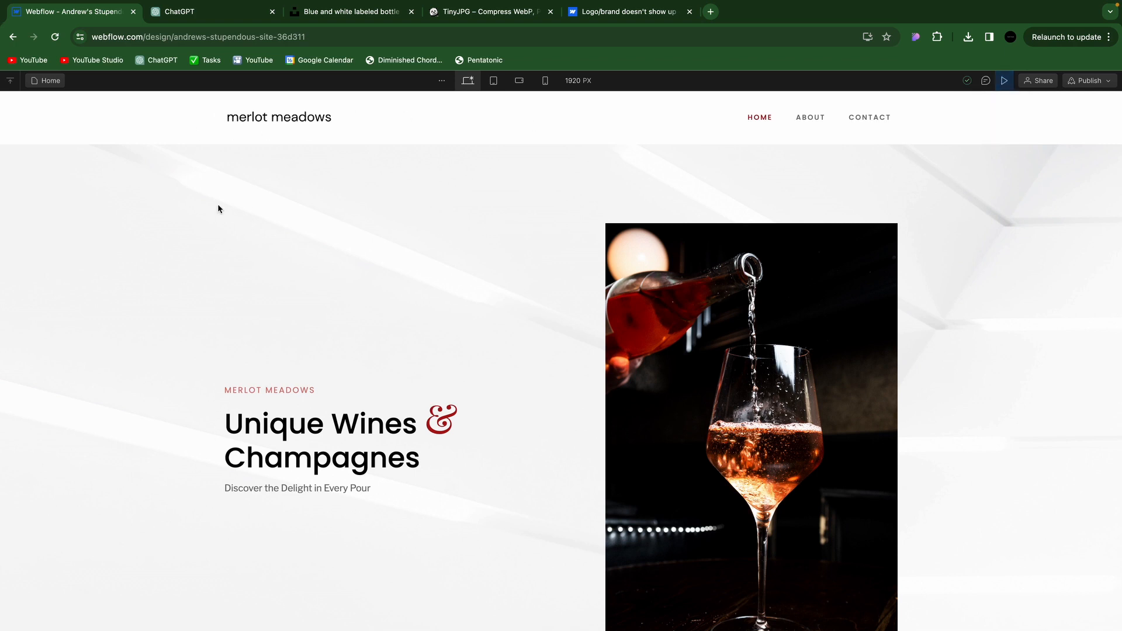
{"action": "right_click", "coordinate": [235, 113]}
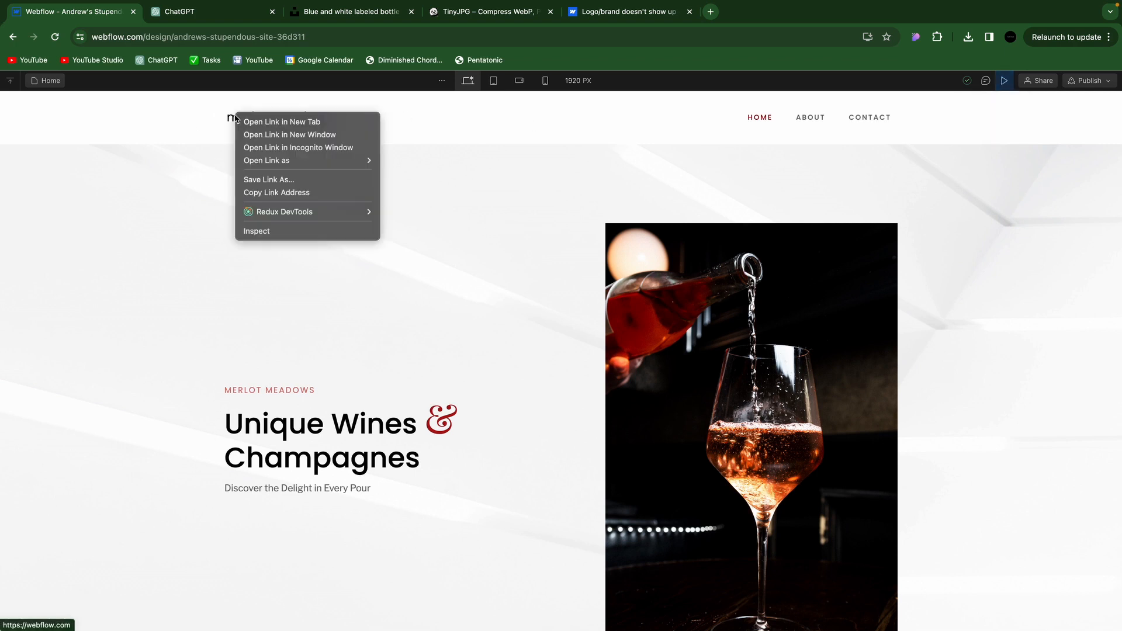
{"action": "left_click", "coordinate": [270, 232]}
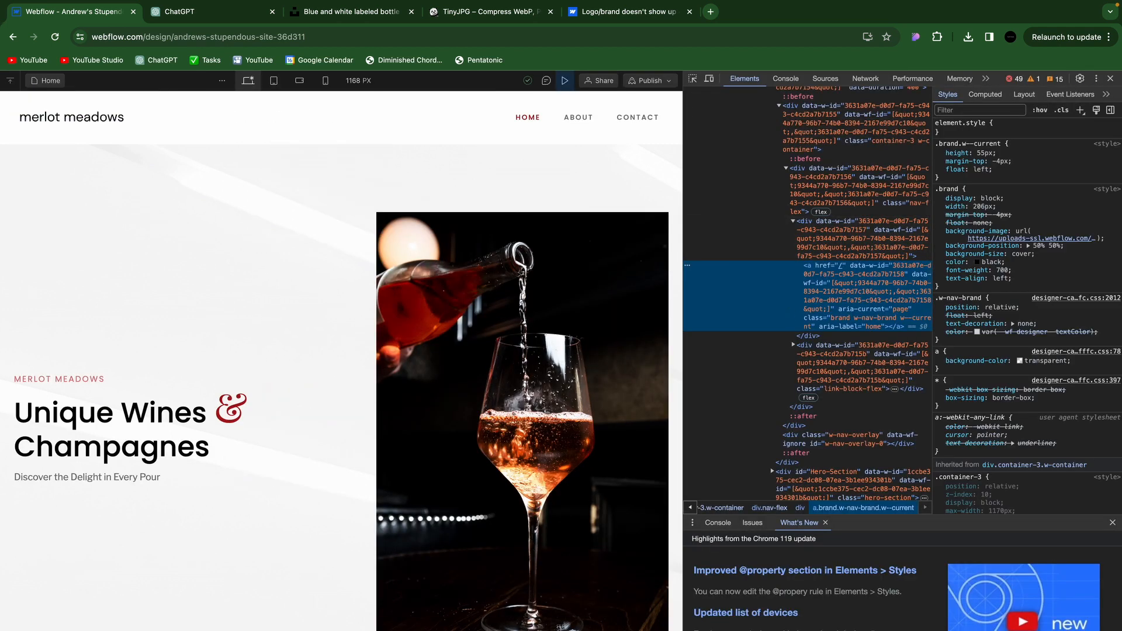
{"action": "left_click", "coordinate": [1110, 78]}
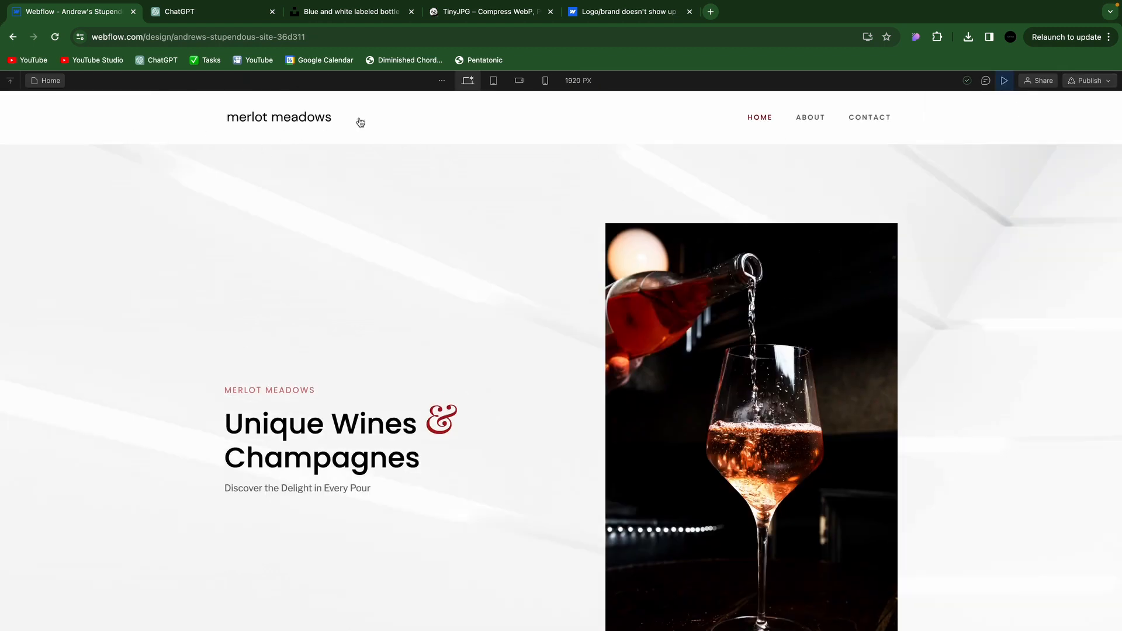
{"action": "left_click", "coordinate": [1004, 83]}
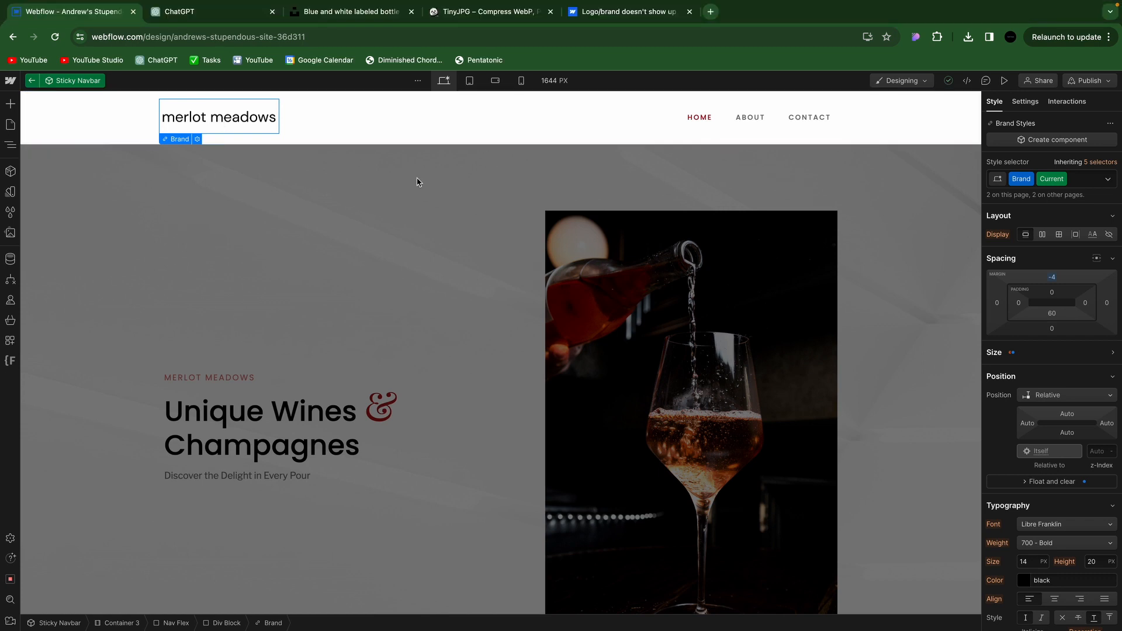
Reduce the navbar Brand logo's width to 196 px so it lines up with the hero text
{"action": "scroll", "coordinate": [1115, 326], "scroll_direction": "down", "scroll_amount": 1}
{"action": "left_click", "coordinate": [1114, 325]}
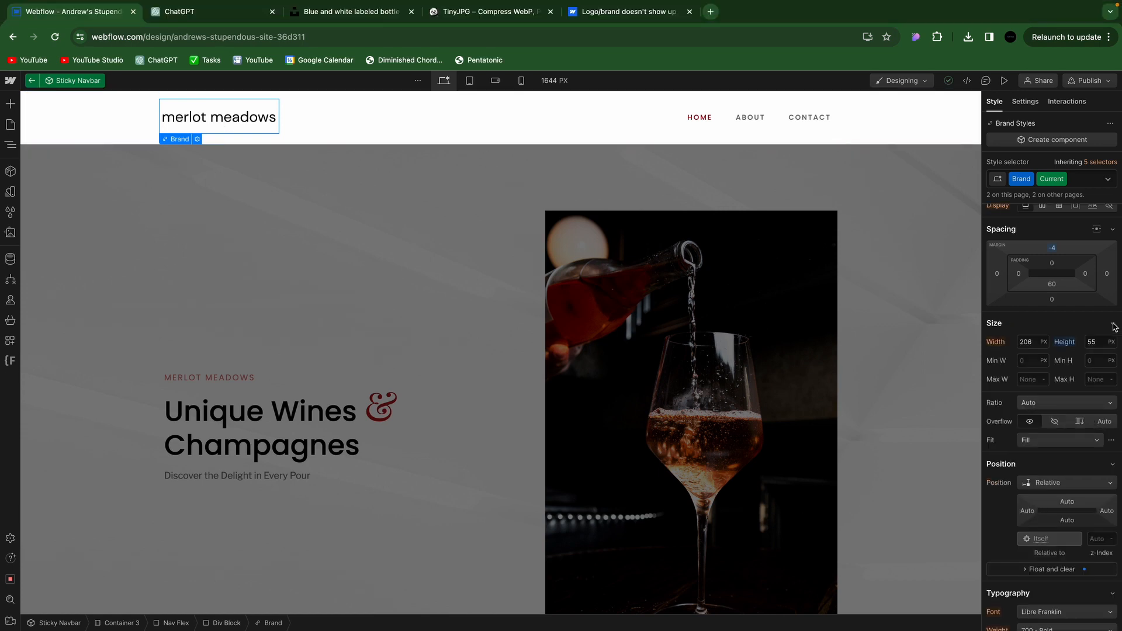
{"action": "left_click", "coordinate": [1025, 342]}
{"action": "key", "text": "Down"}
{"action": "key", "text": "Down"}
{"action": "key", "text": "Down"}
{"action": "key", "text": "Down"}
{"action": "key", "text": "Down"}
{"action": "key", "text": "Down"}
{"action": "key", "text": "Down"}
{"action": "key", "text": "Down"}
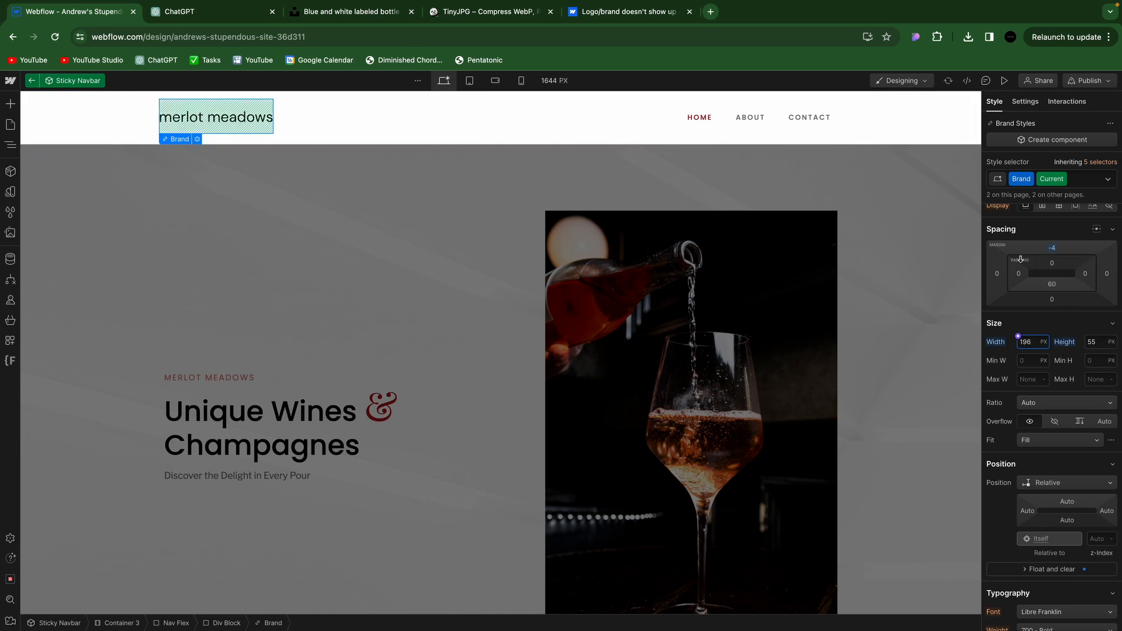
{"action": "left_click", "coordinate": [328, 122]}
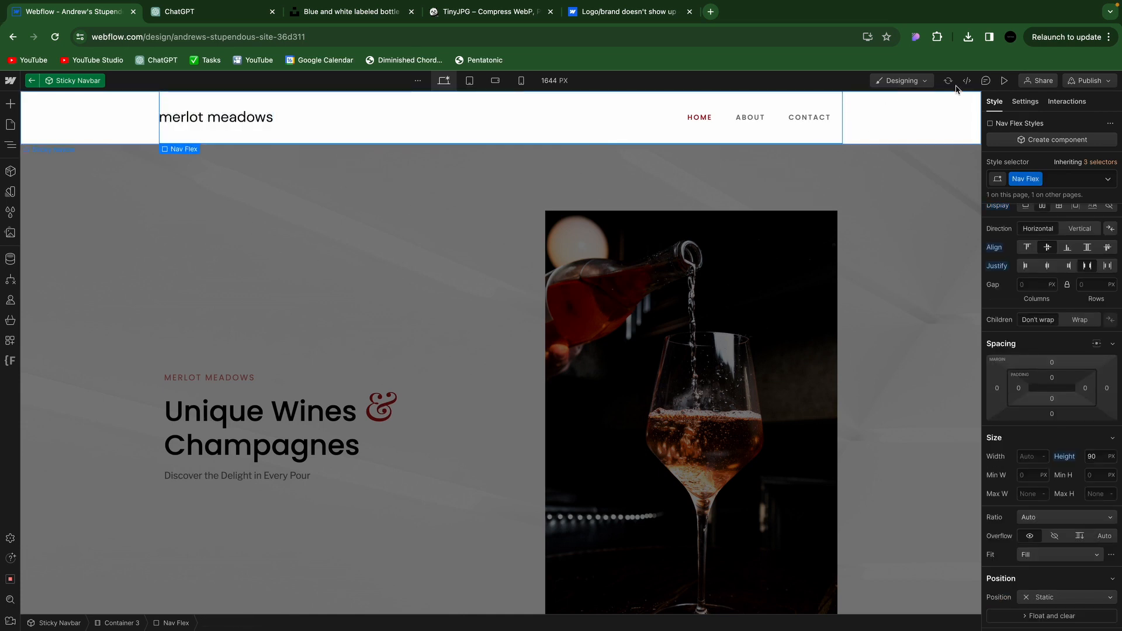
Preview the home page to check the navbar logo's alignment with the hero text and the sections down to the footer
{"action": "left_click", "coordinate": [1008, 83]}
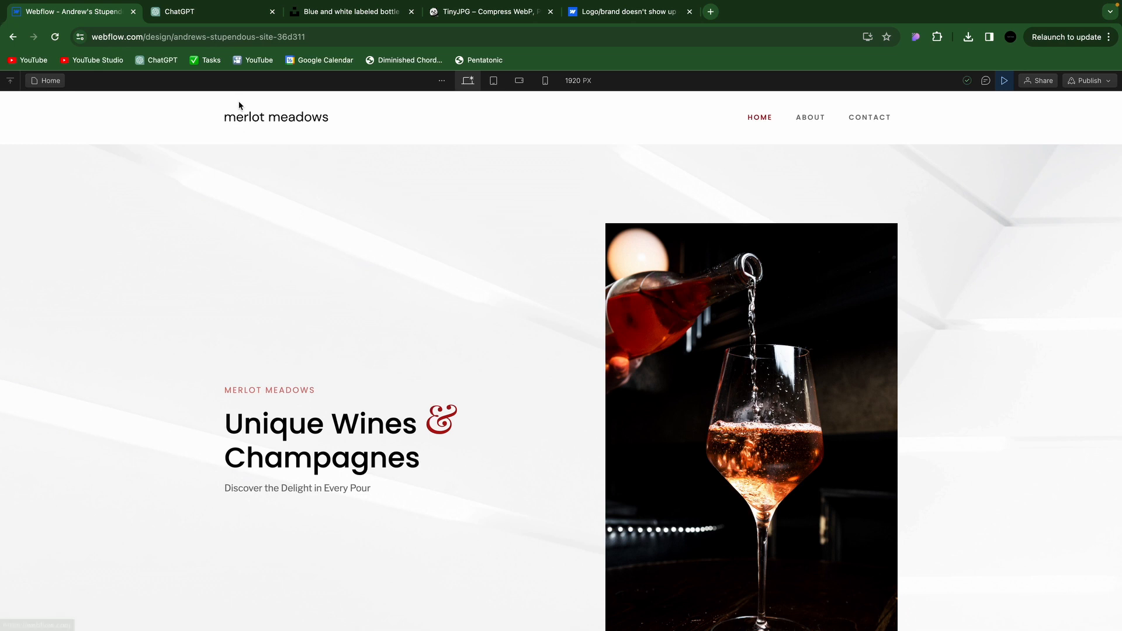
{"action": "double_click", "coordinate": [1002, 81]}
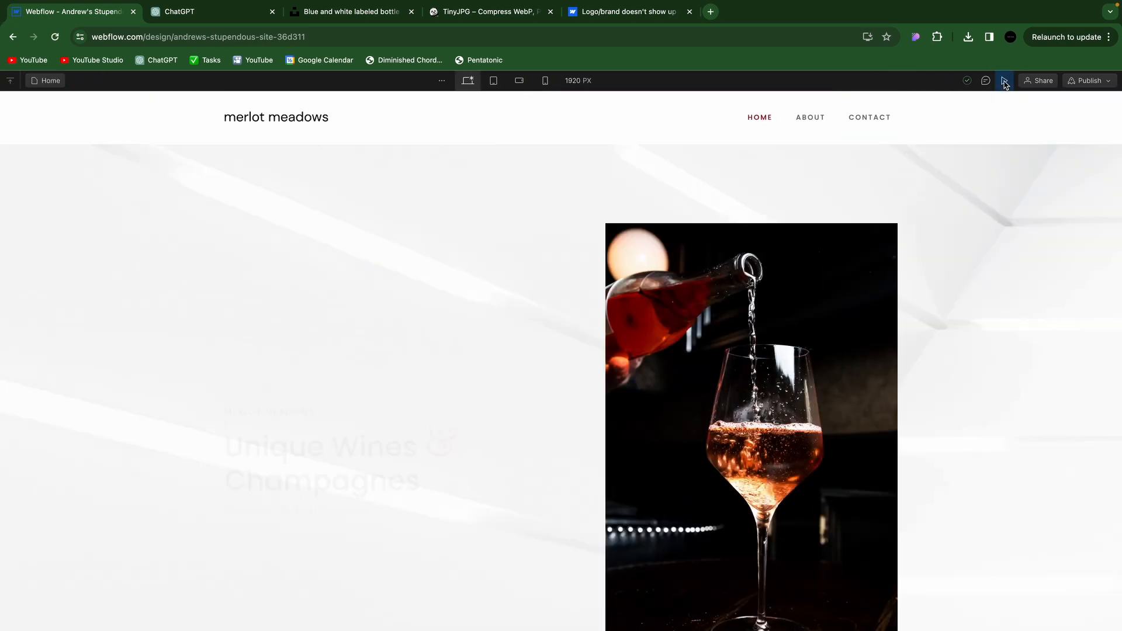
{"action": "scroll", "coordinate": [643, 280], "scroll_direction": "down", "scroll_amount": 8}
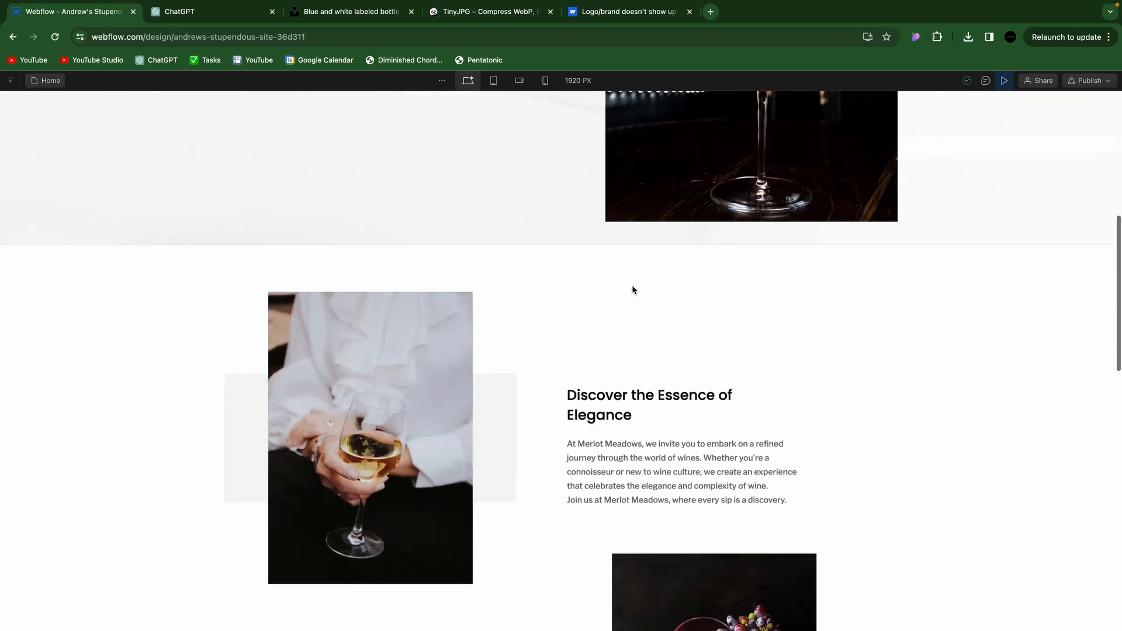
{"action": "scroll", "coordinate": [633, 289], "scroll_direction": "down", "scroll_amount": 5}
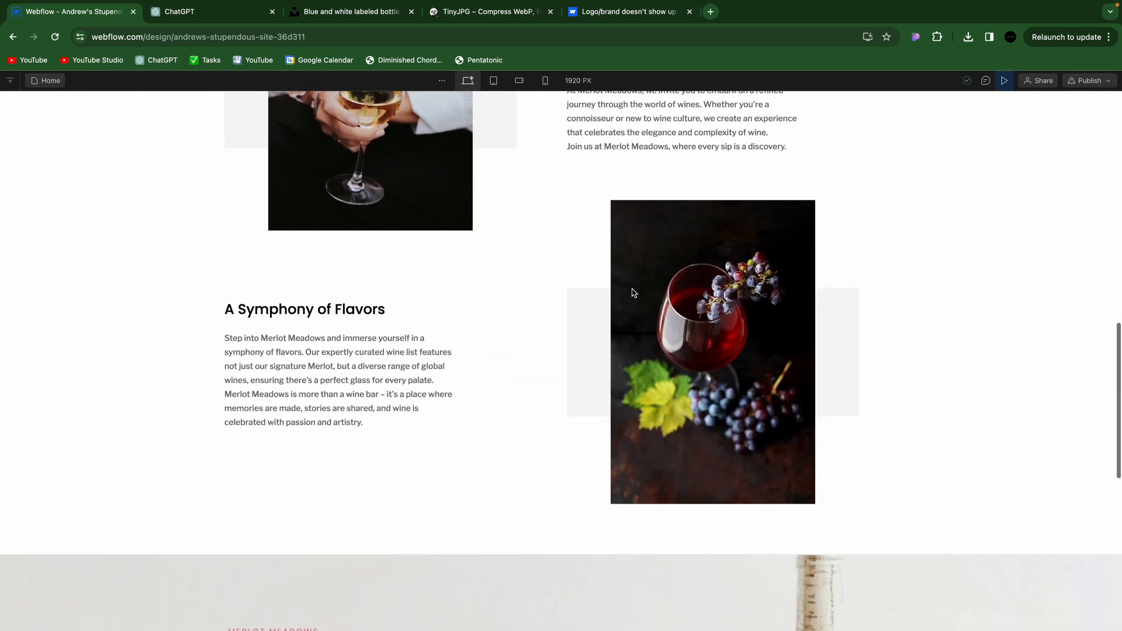
{"action": "scroll", "coordinate": [636, 296], "scroll_direction": "down", "scroll_amount": 7}
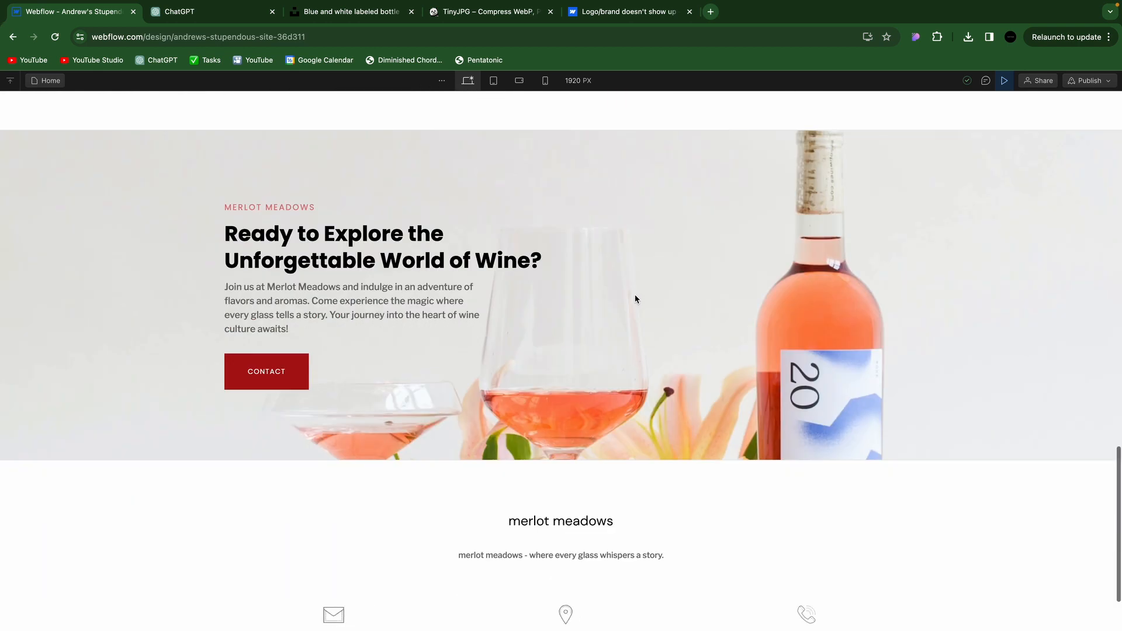
{"action": "scroll", "coordinate": [635, 295], "scroll_direction": "down", "scroll_amount": 2}
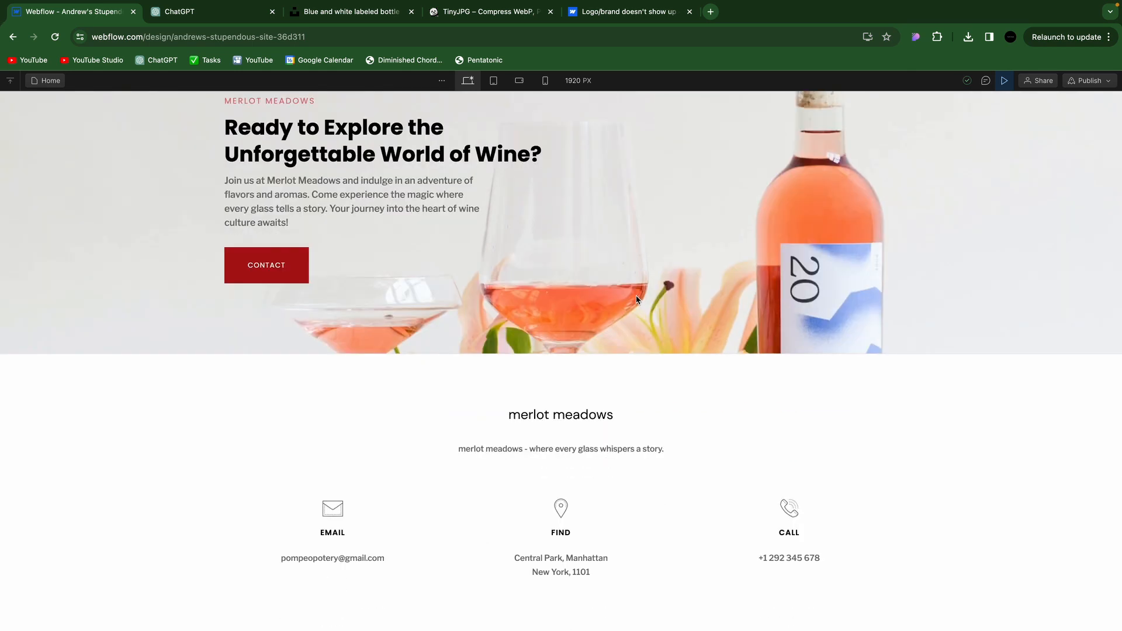